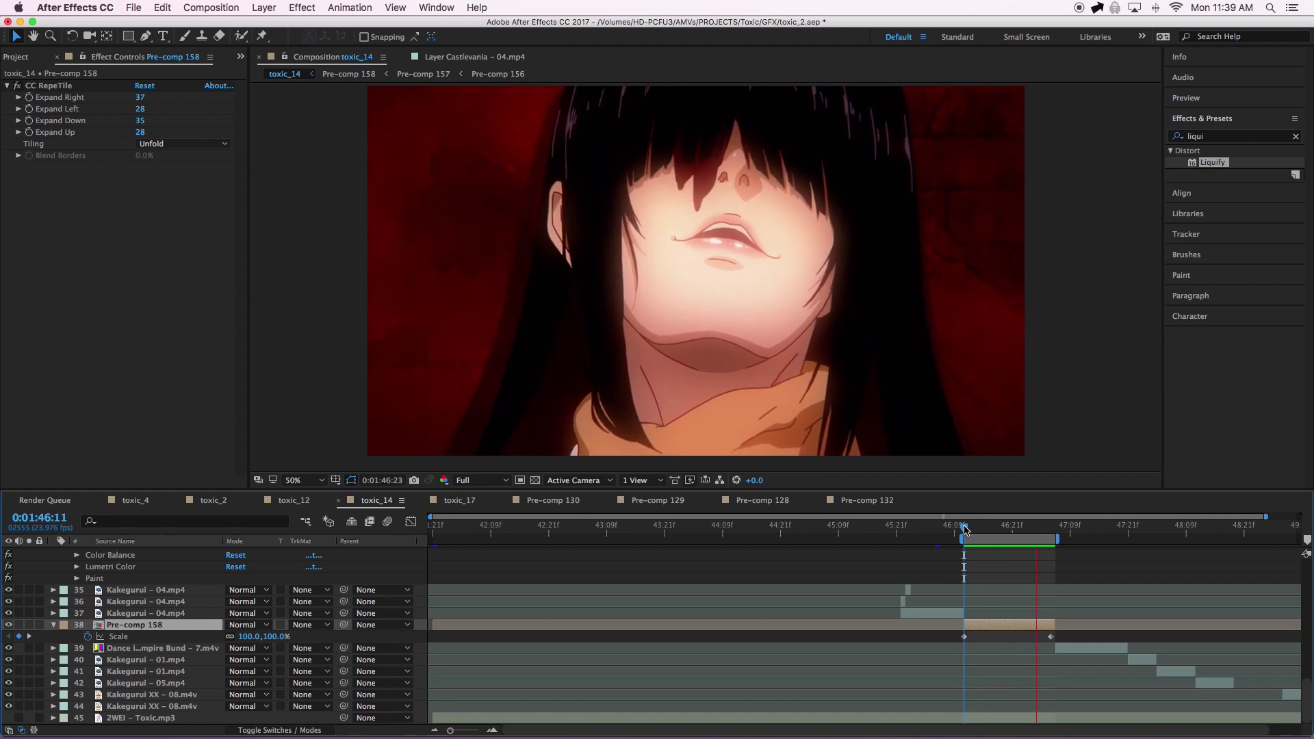
- Stop the toxic_14 preview and open the nested compositions Pre-comp 158, Pre-comp 157 and Pre-comp 156
{"action": "key", "text": "space"}
{"action": "double_click", "coordinate": [988, 627]}
{"action": "double_click", "coordinate": [139, 570]}
{"action": "double_click", "coordinate": [139, 570]}
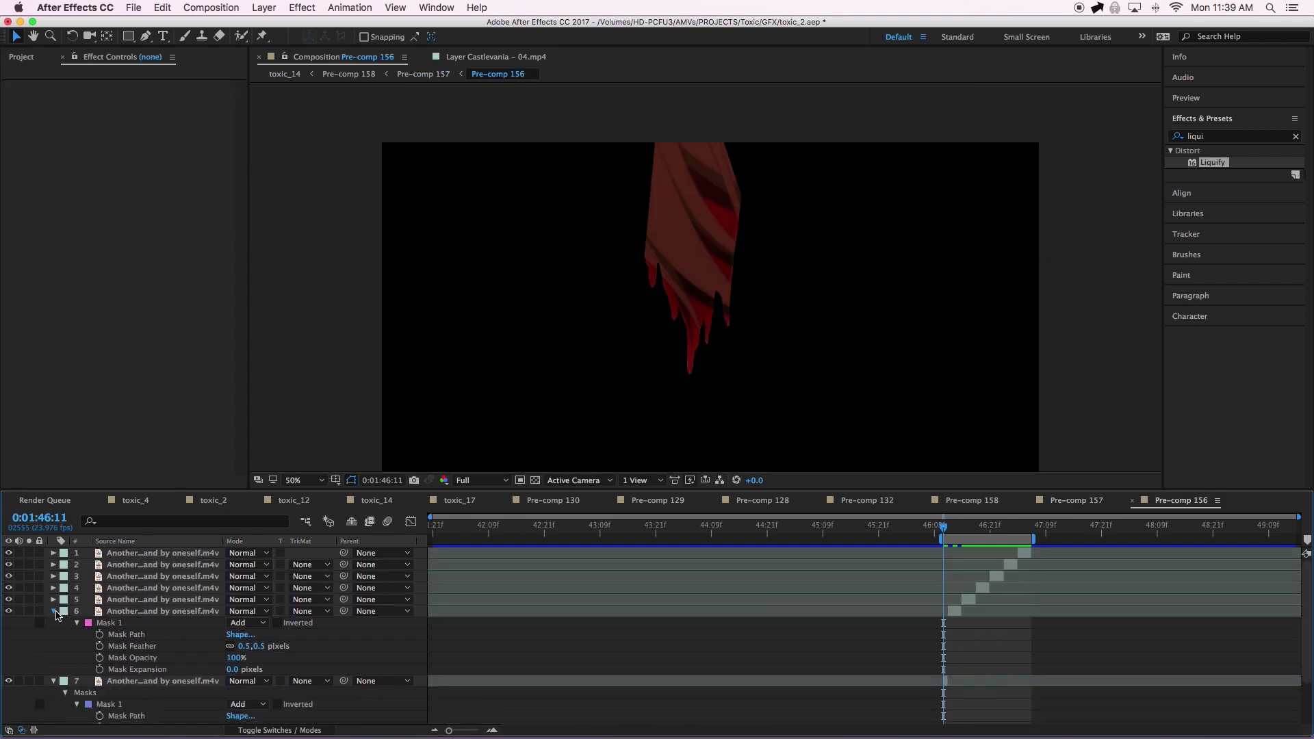
- Preview the bottom clip of Pre-comp 156 without its mask, and undo back to playing the masked frames
{"action": "left_click", "coordinate": [57, 615]}
{"action": "left_click", "coordinate": [134, 628]}
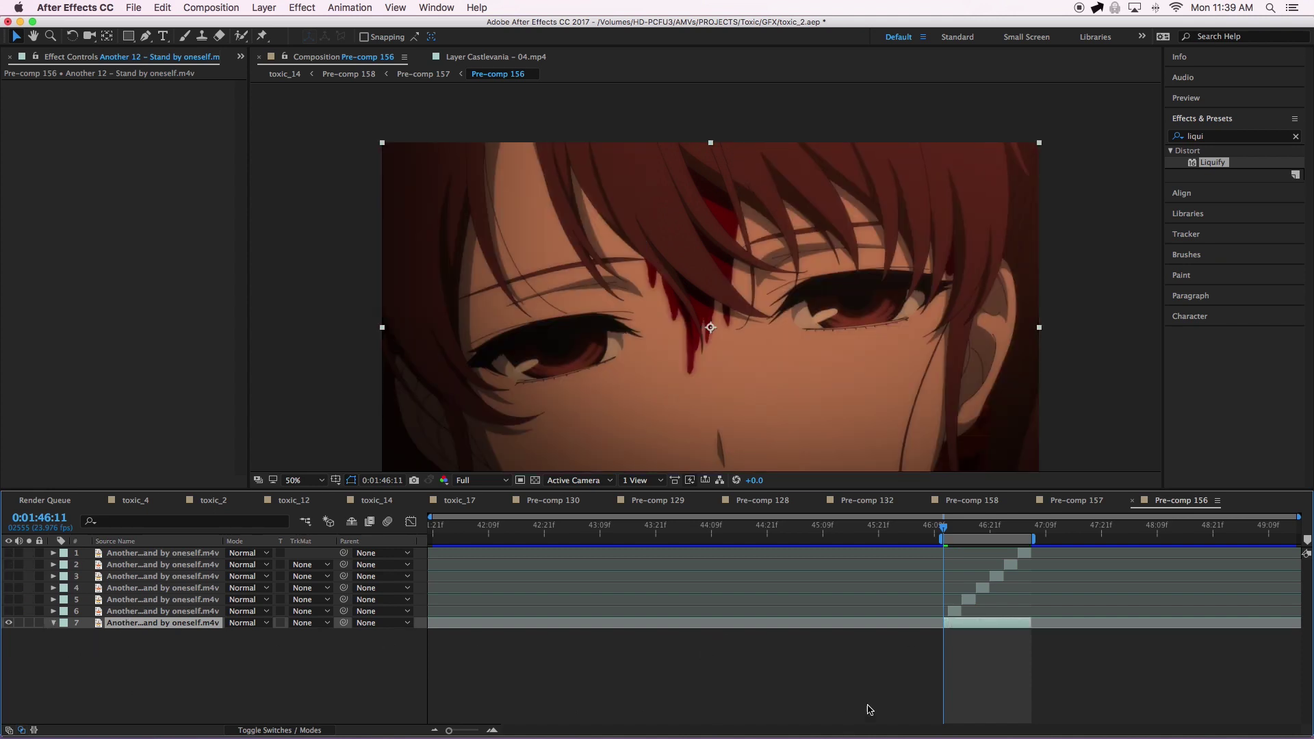
{"action": "key", "text": "space"}
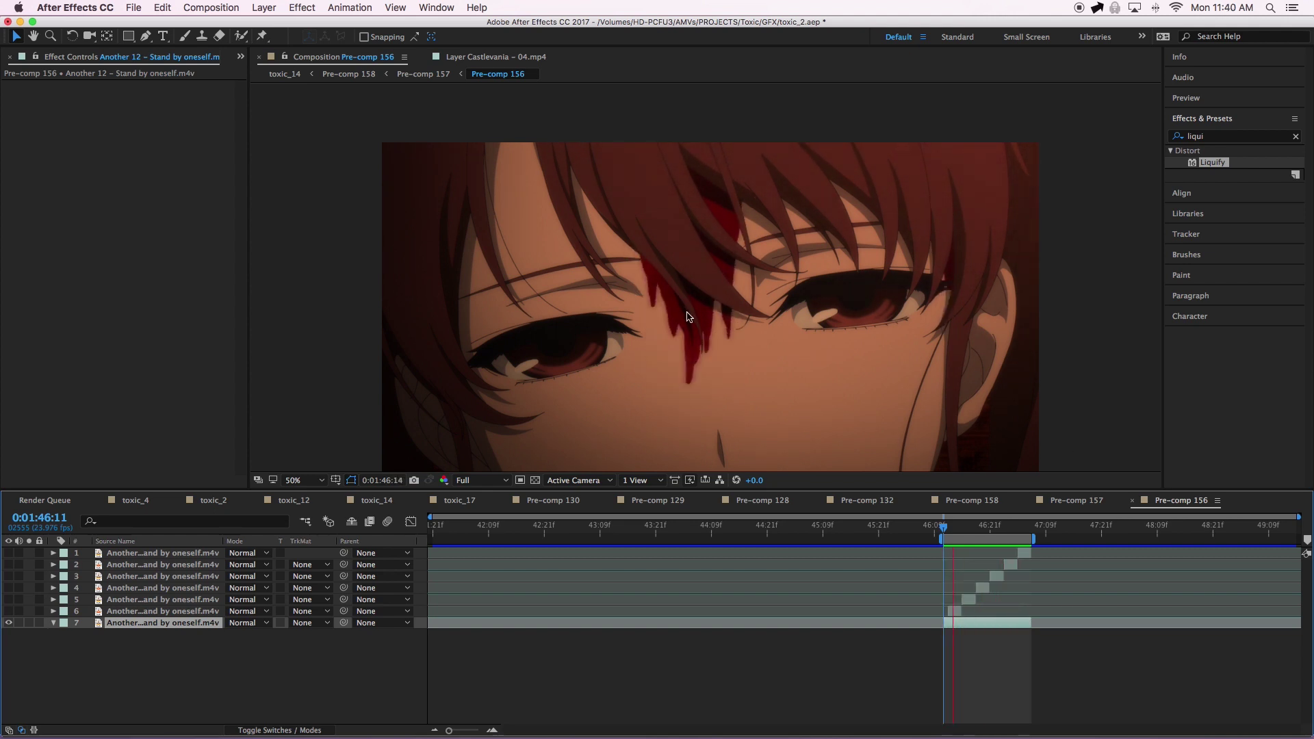
{"action": "key", "text": "space"}
{"action": "key", "text": "super+z"}
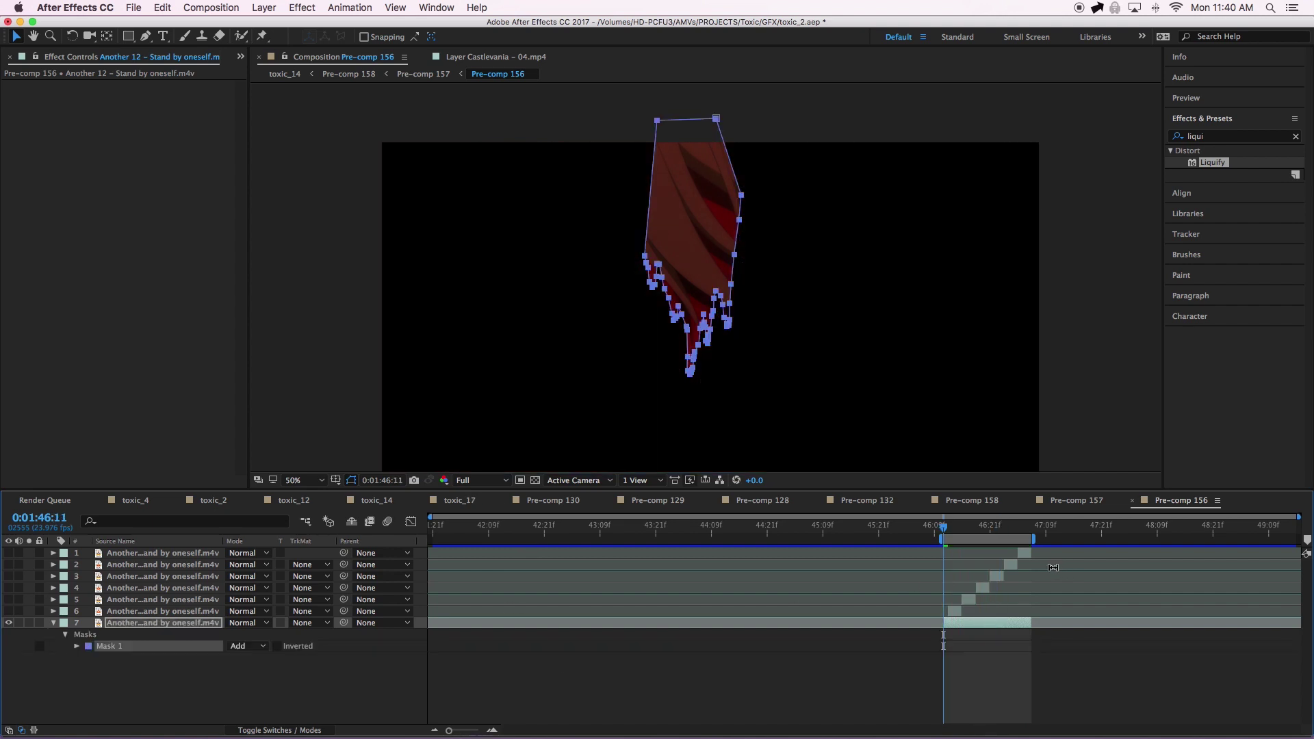
{"action": "key", "text": "super+z"}
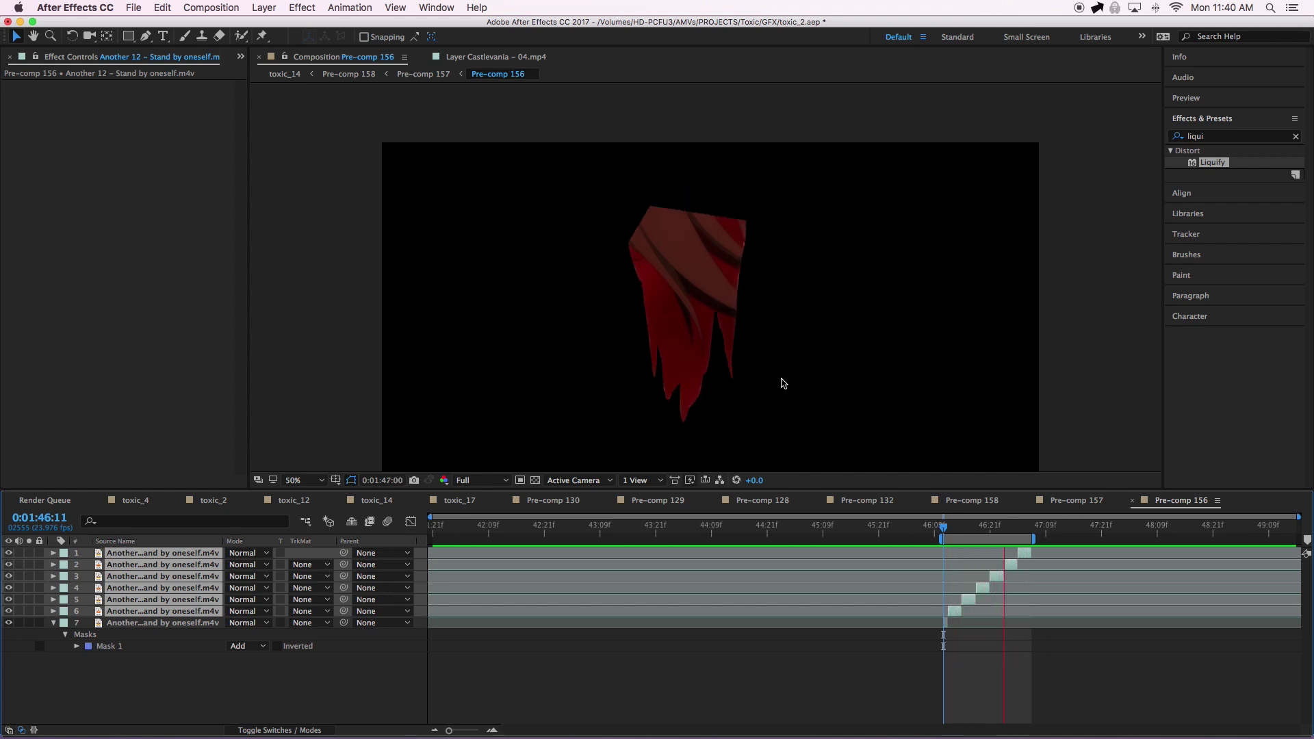
{"action": "key", "text": "space"}
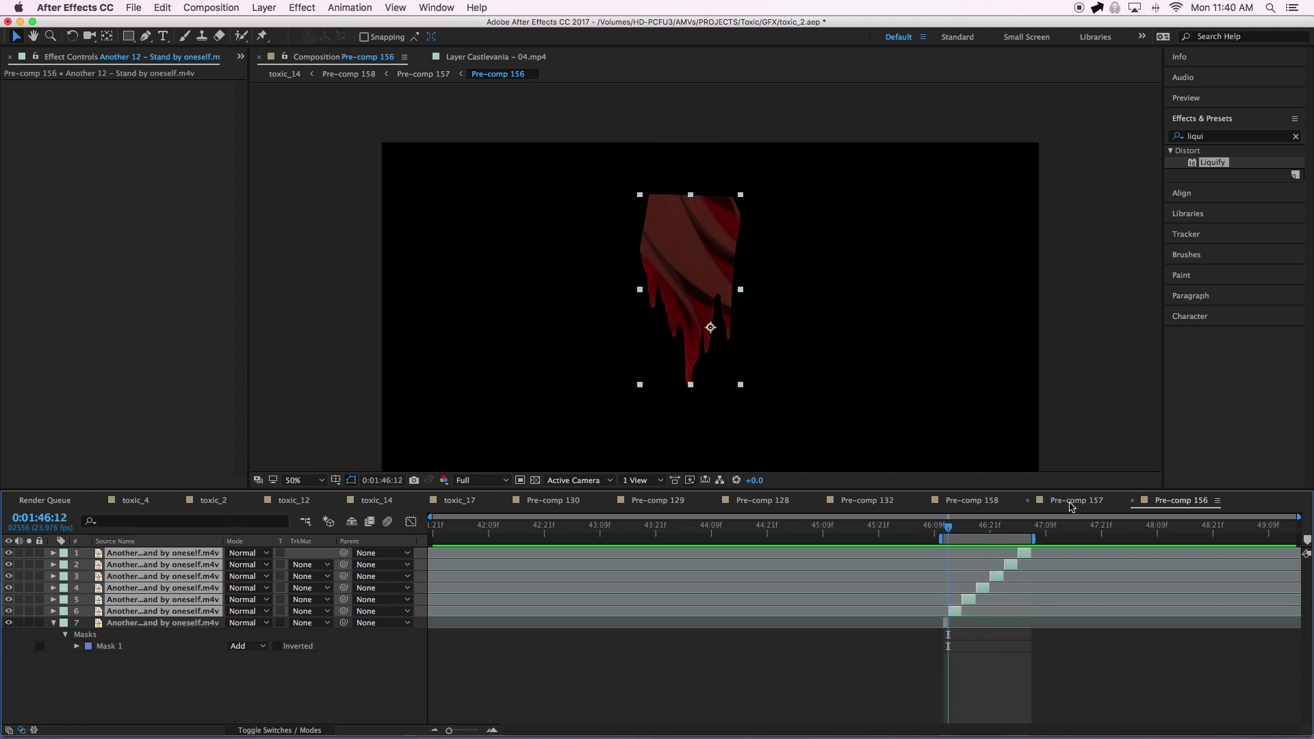
- Open Pre-comp 157 and solo the top and bottom Kakegurui – 04.mp4 layers
{"action": "left_click", "coordinate": [1070, 503]}
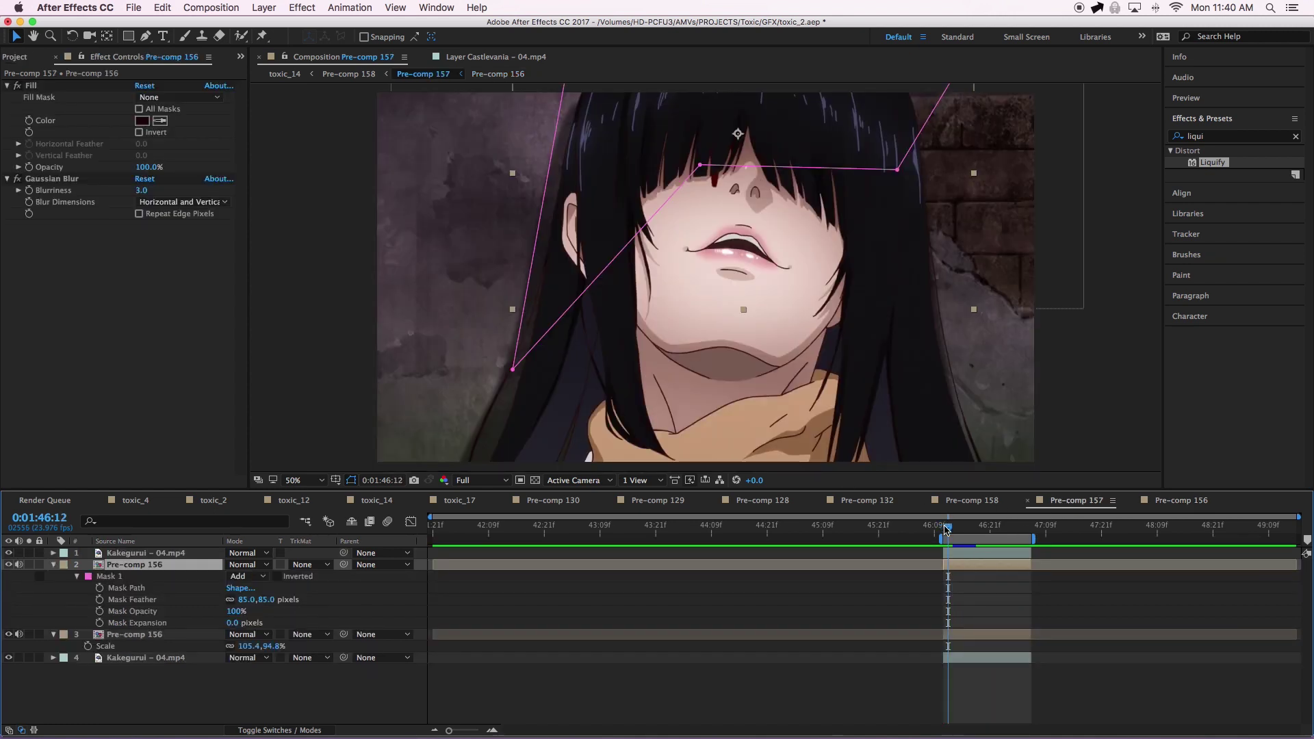
{"action": "left_click", "coordinate": [952, 553]}
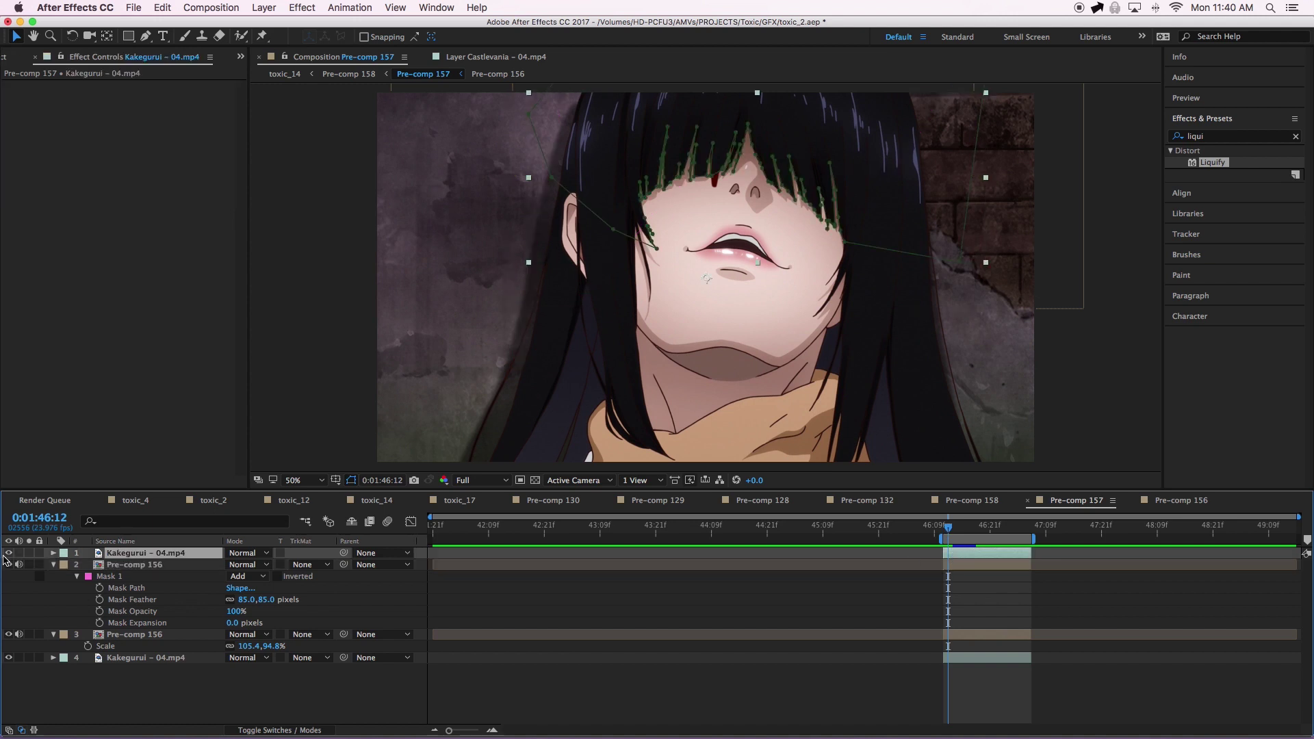
{"action": "left_click", "coordinate": [29, 553]}
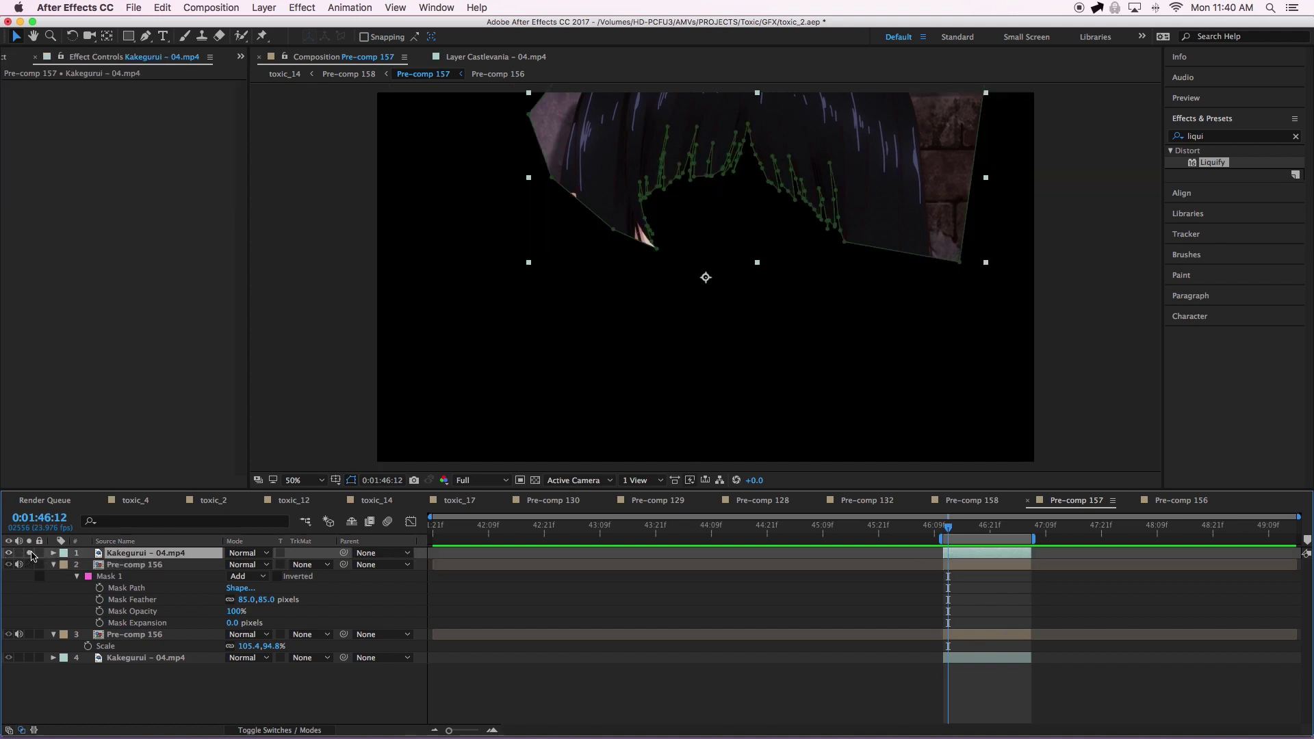
{"action": "left_click", "coordinate": [228, 672]}
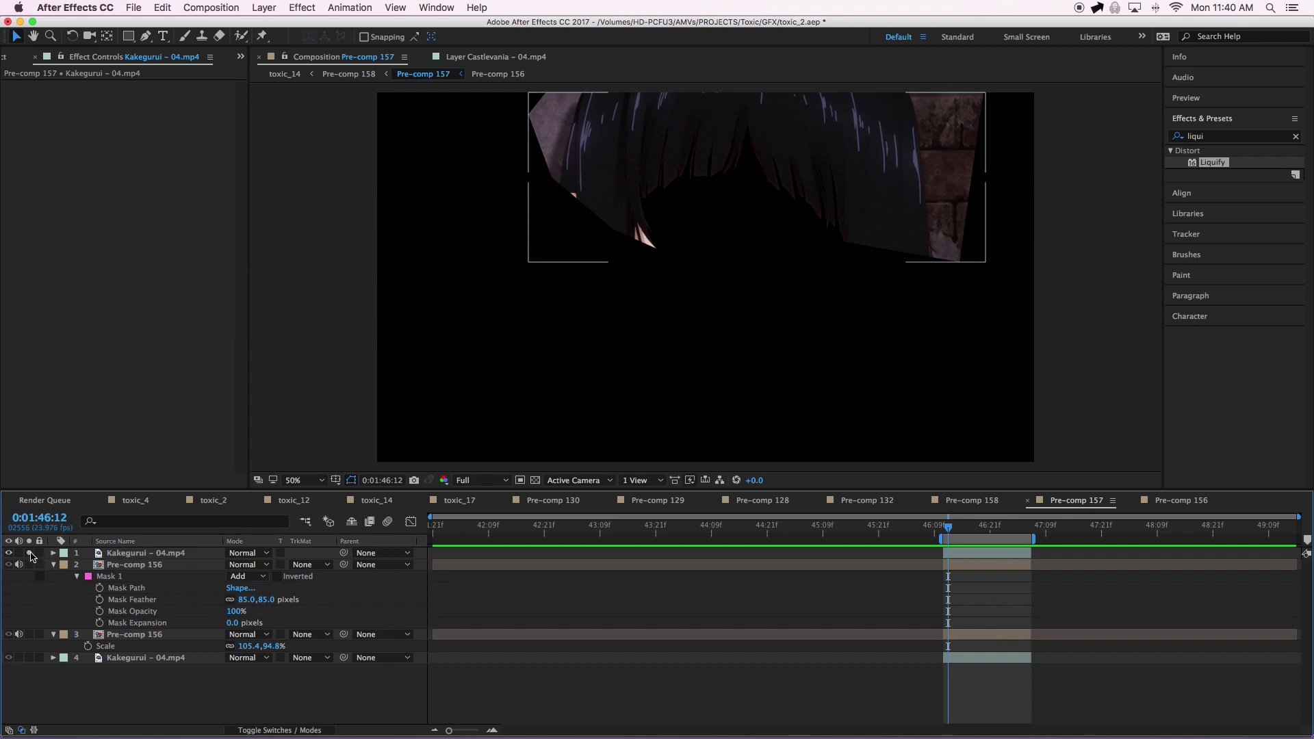
{"action": "left_click", "coordinate": [121, 660]}
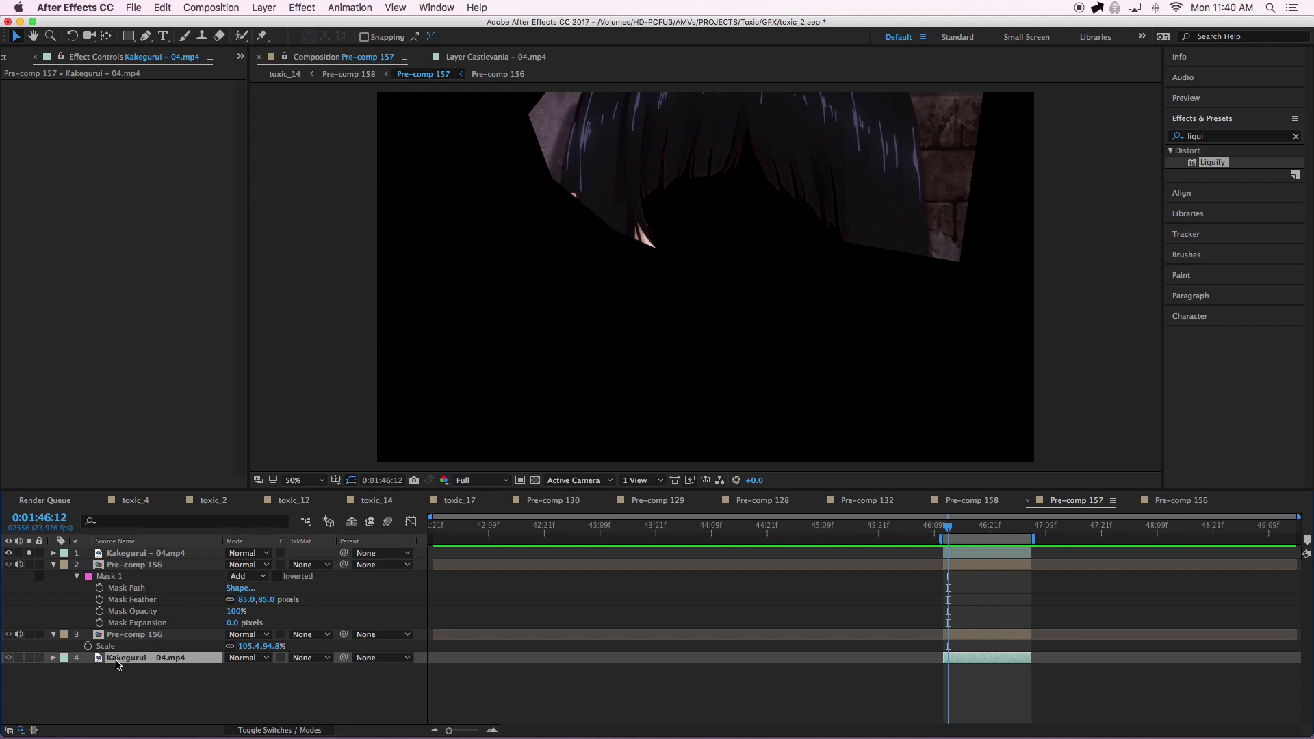
{"action": "left_click", "coordinate": [29, 658]}
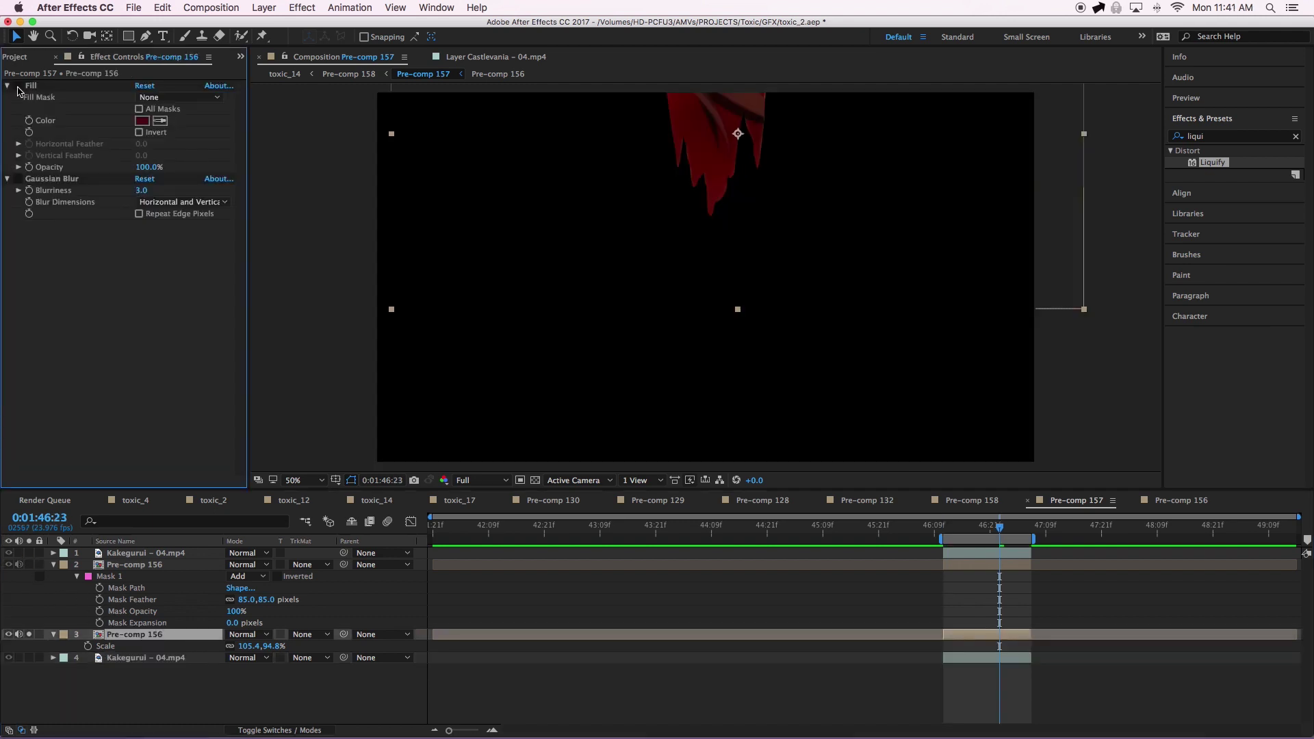
- Solo the lower Pre-comp 156 layer with its Fill effect enabled and move the playhead to 0:01:46:23
{"action": "left_click", "coordinate": [18, 86]}
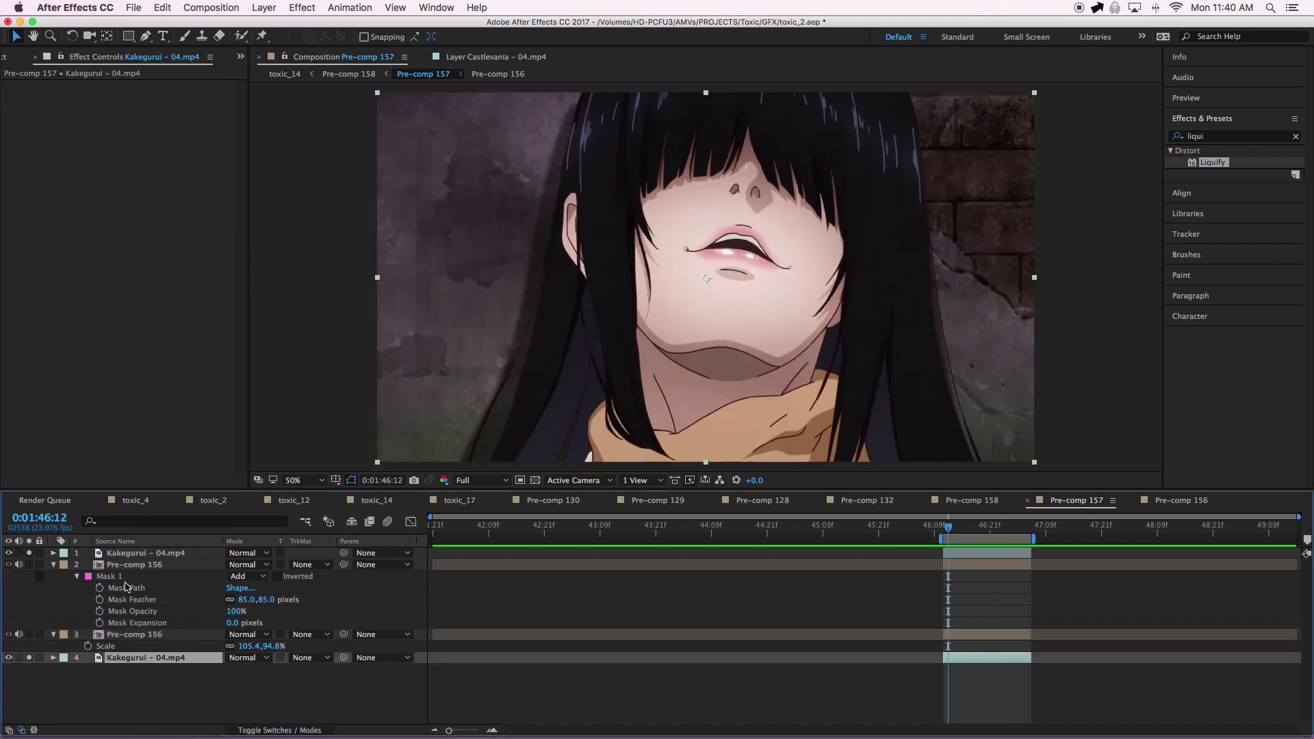
{"action": "left_click", "coordinate": [145, 636]}
{"action": "left_click", "coordinate": [29, 635]}
{"action": "left_click_drag", "start_coordinate": [985, 527], "coordinate": [1000, 527]}
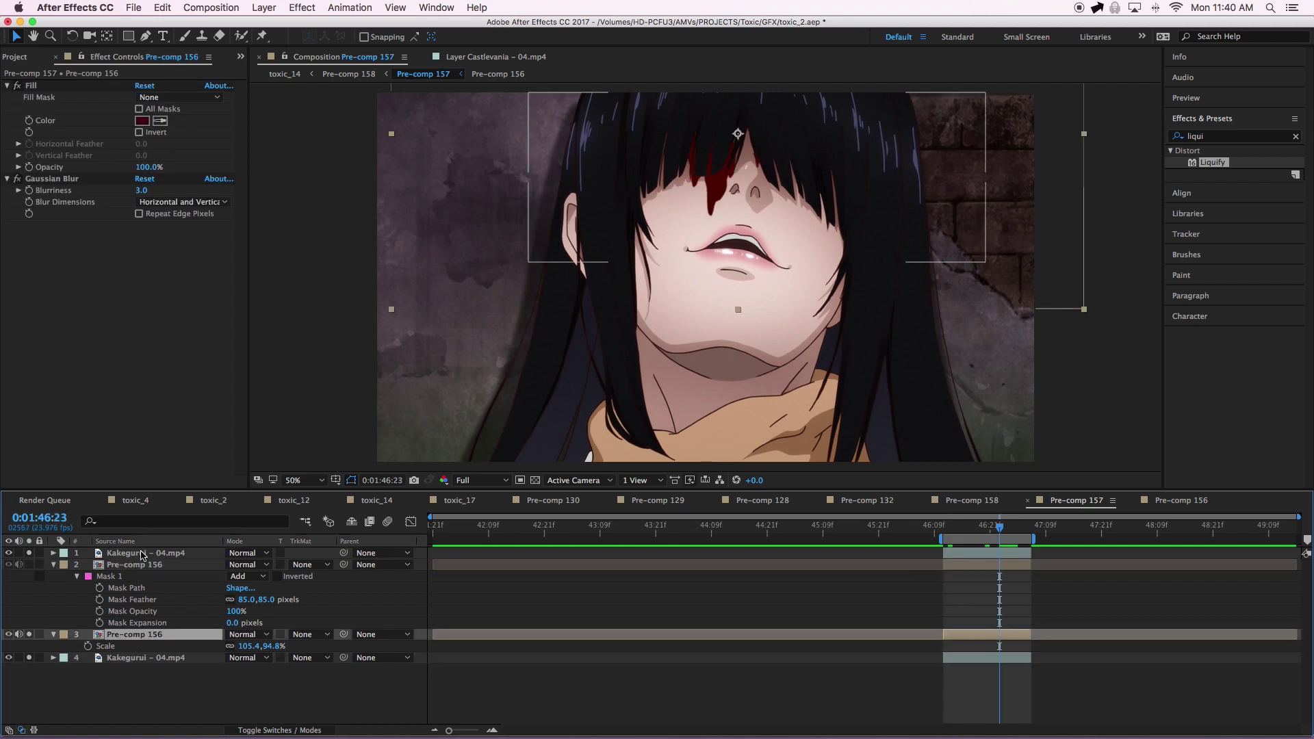
- Try placing the lower Pre-comp 156 layer above the masked hair layer, and undo the reordering
{"action": "left_click_drag", "start_coordinate": [130, 635], "coordinate": [146, 553]}
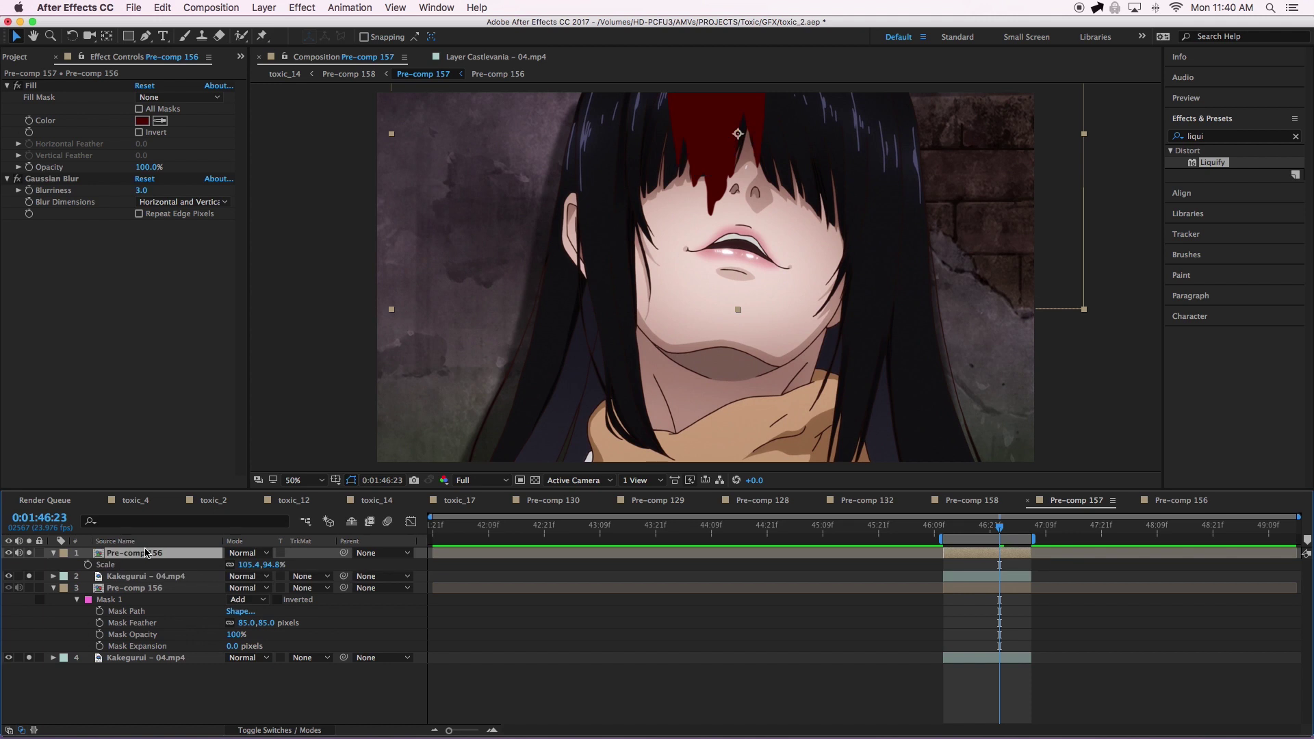
{"action": "key", "text": "super+z"}
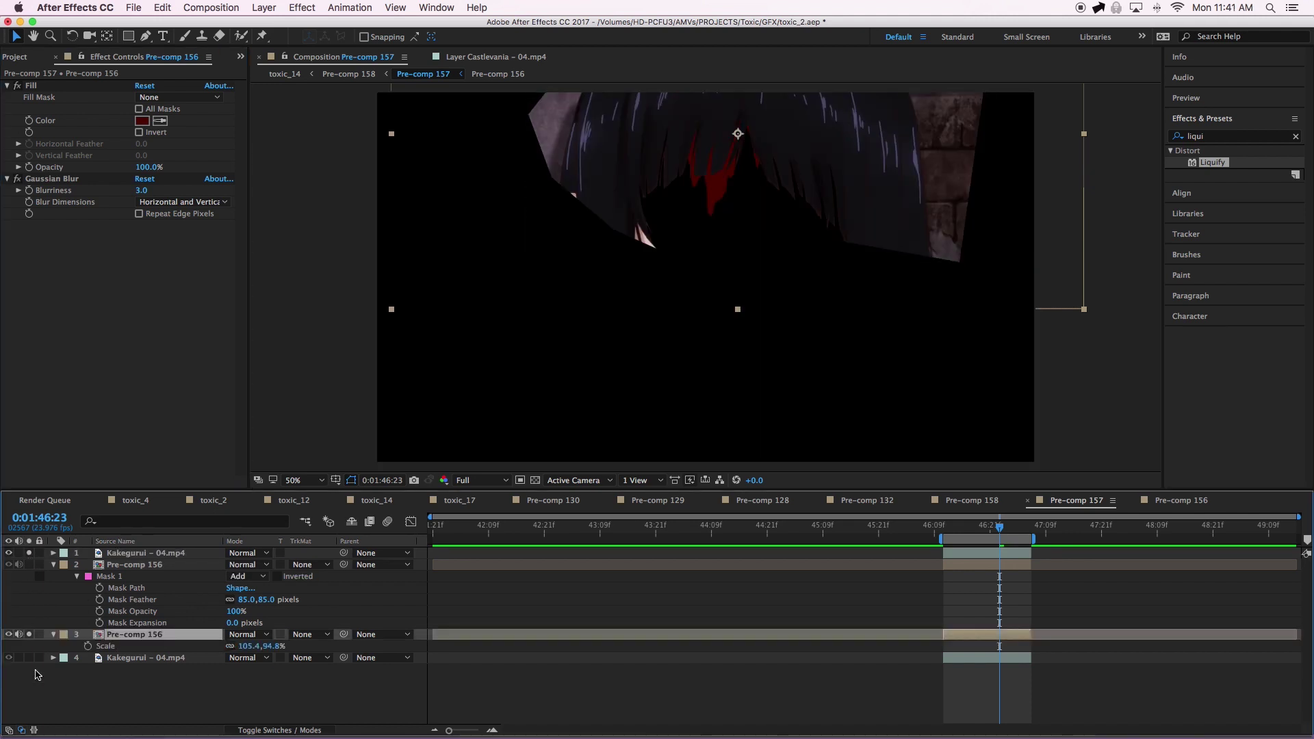
- Solo the background Kakegurui – 04.mp4 layer and the masked Pre-comp 156 layer, with the playhead at 0:01:47:00
{"action": "left_click", "coordinate": [29, 658]}
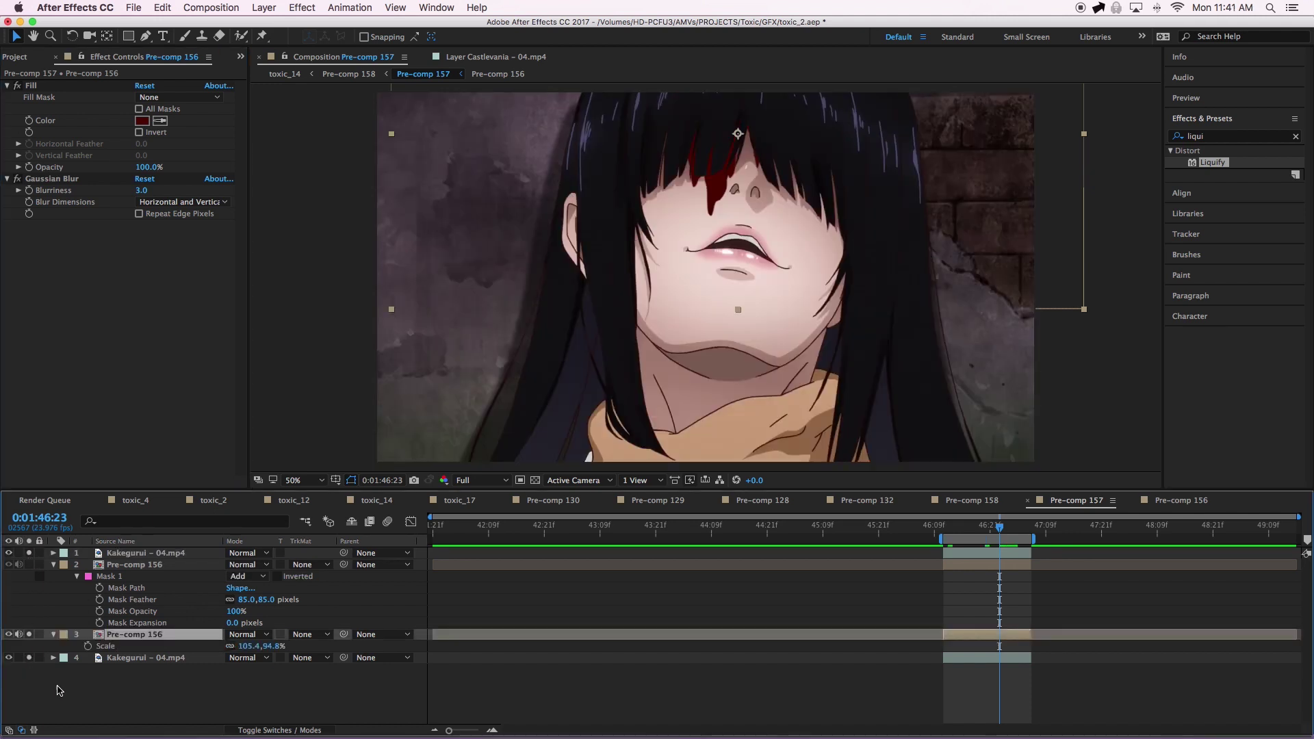
{"action": "mouse_move", "coordinate": [1000, 527]}
{"action": "left_mouse_down"}
{"action": "mouse_move", "coordinate": [965, 530]}
{"action": "mouse_move", "coordinate": [1031, 534]}
{"action": "mouse_move", "coordinate": [958, 532]}
{"action": "mouse_move", "coordinate": [1004, 527]}
{"action": "left_mouse_up"}
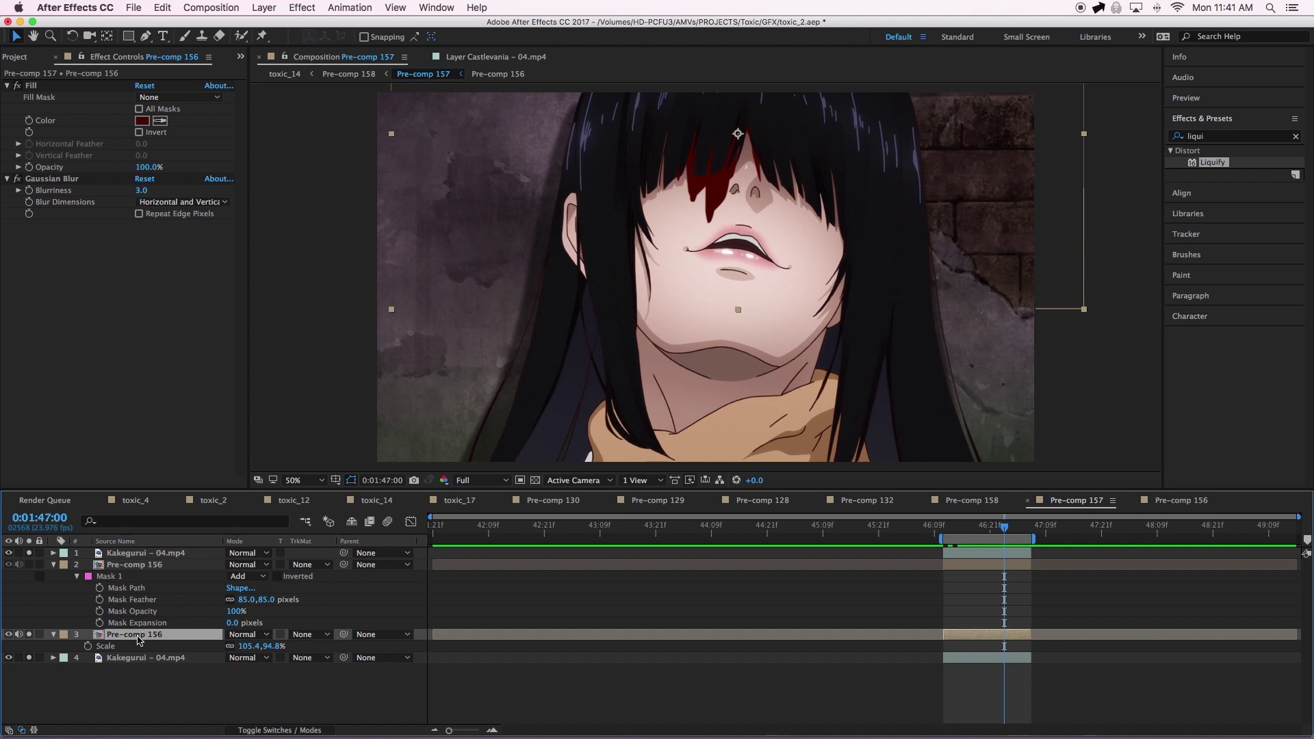
{"action": "left_click", "coordinate": [143, 566]}
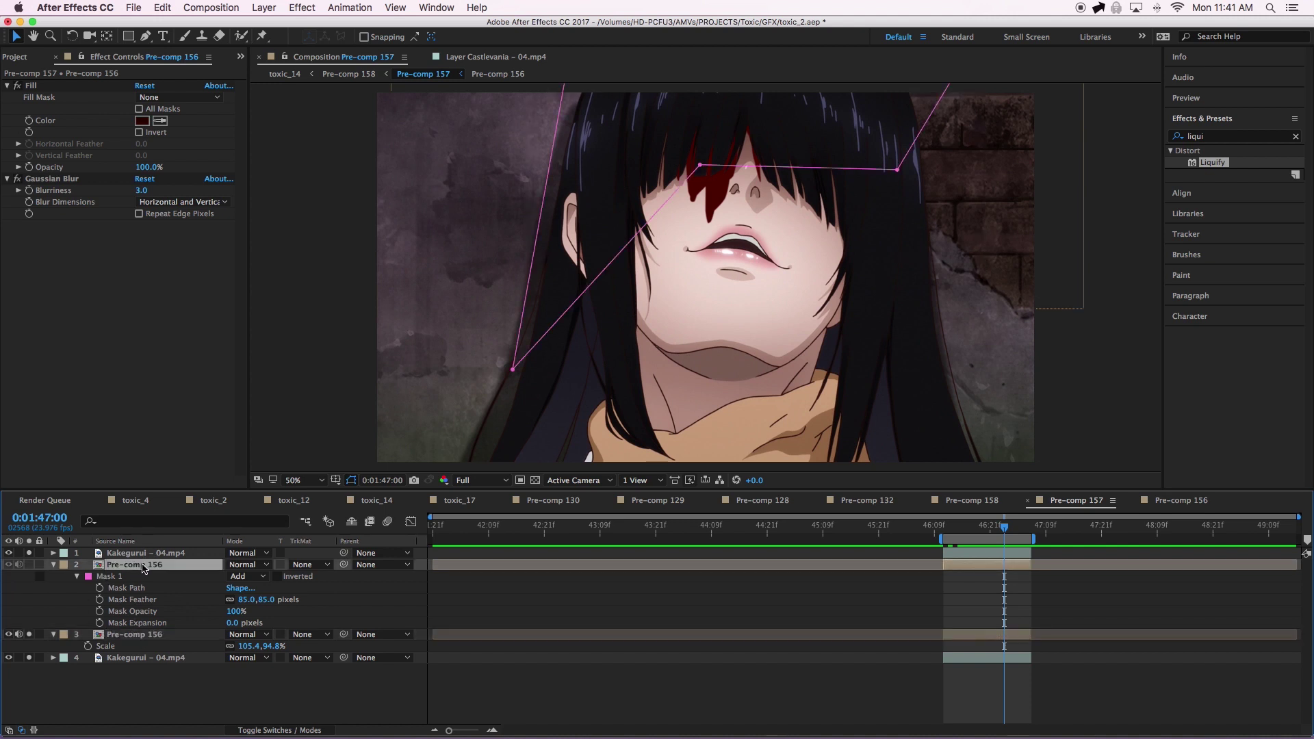
{"action": "left_click", "coordinate": [28, 566]}
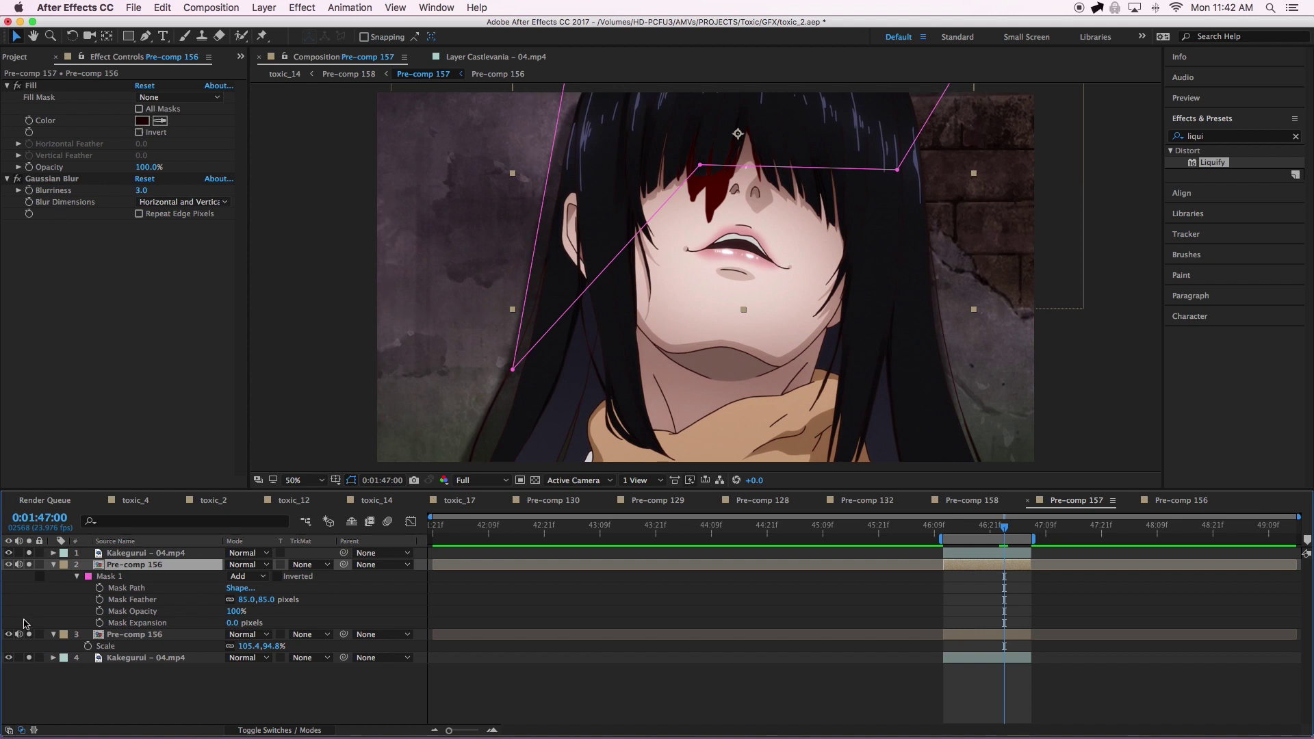
- Turn off solo on both Kakegurui – 04.mp4 layers and set the masked Pre-comp 156 layer's Fill colour to 200301
{"action": "left_click", "coordinate": [29, 553]}
{"action": "left_click", "coordinate": [29, 658]}
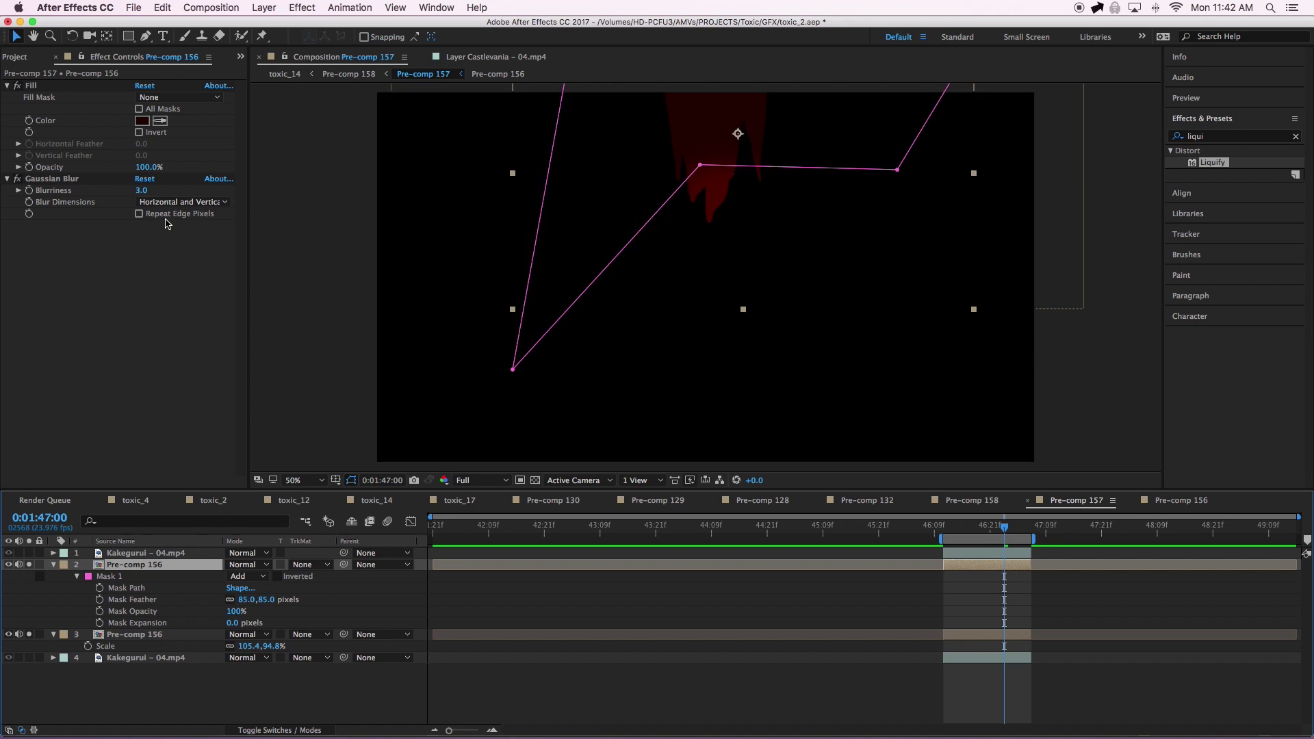
{"action": "key", "text": "t"}
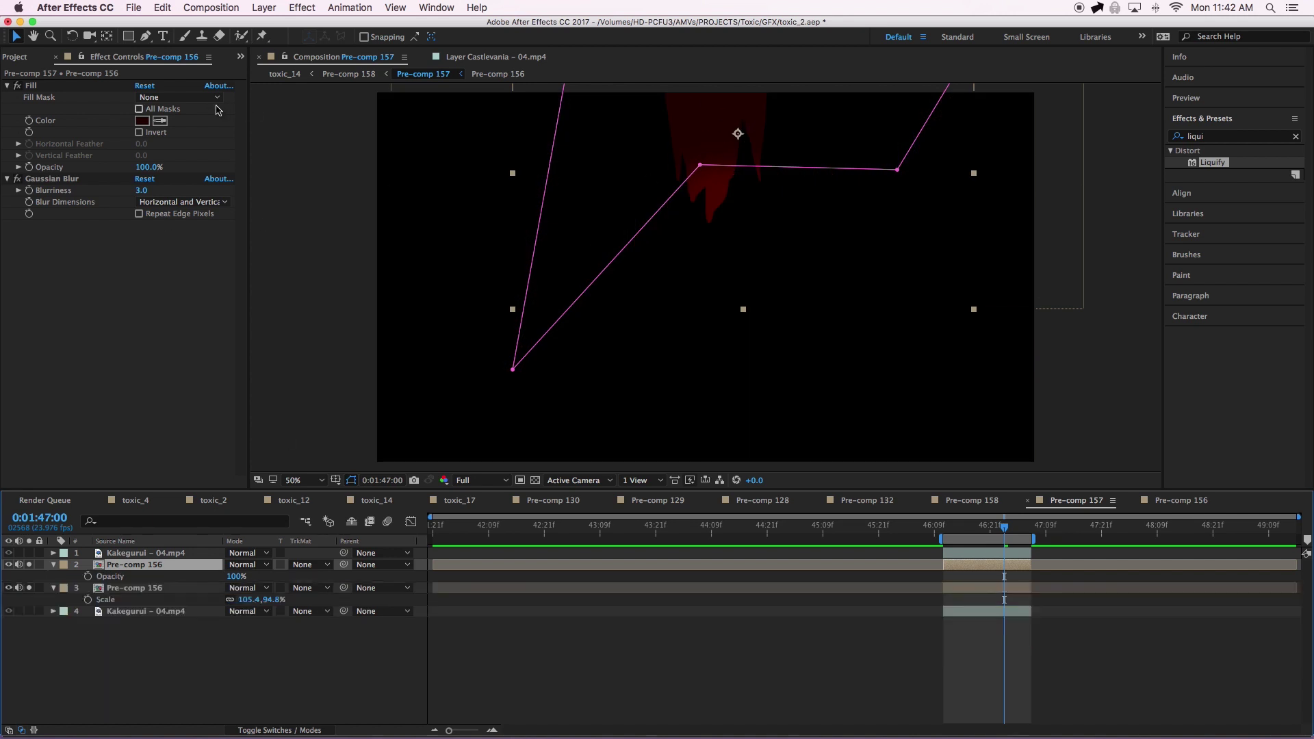
{"action": "left_click", "coordinate": [142, 121]}
{"action": "left_click_drag", "start_coordinate": [546, 659], "coordinate": [575, 669]}
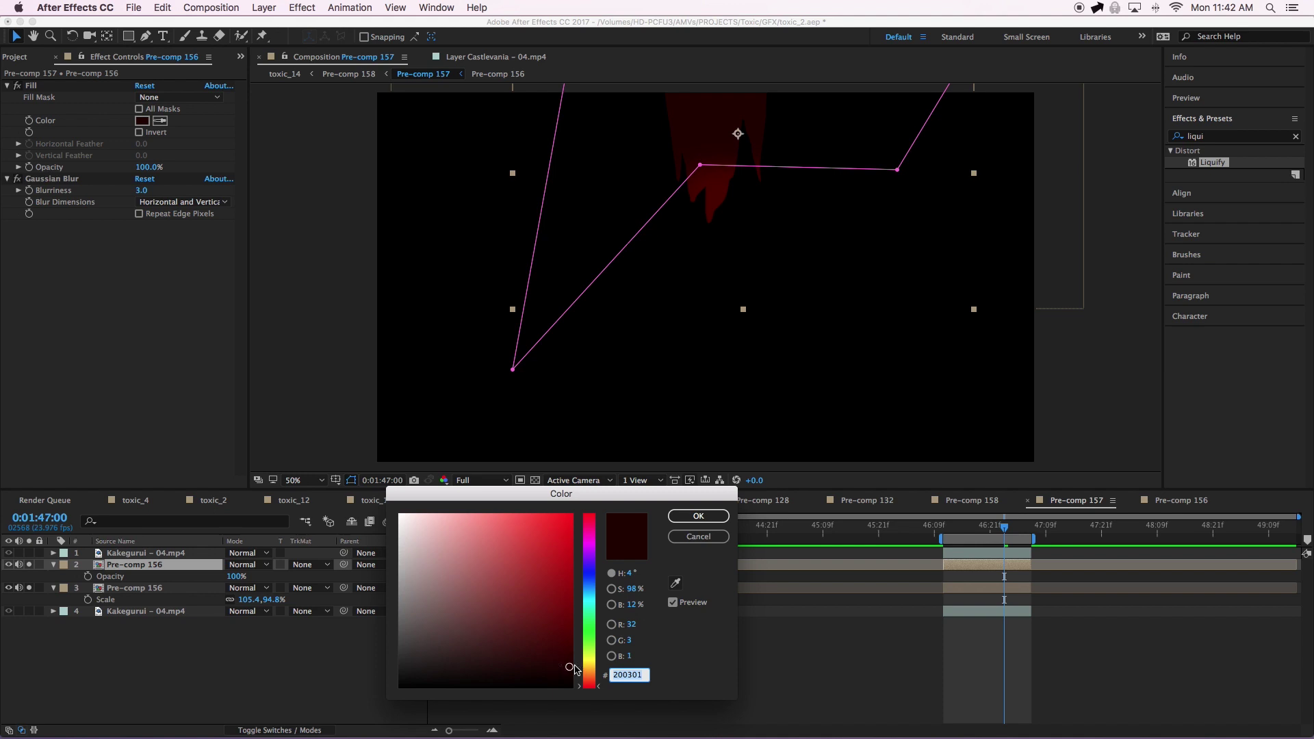
{"action": "left_click", "coordinate": [700, 517]}
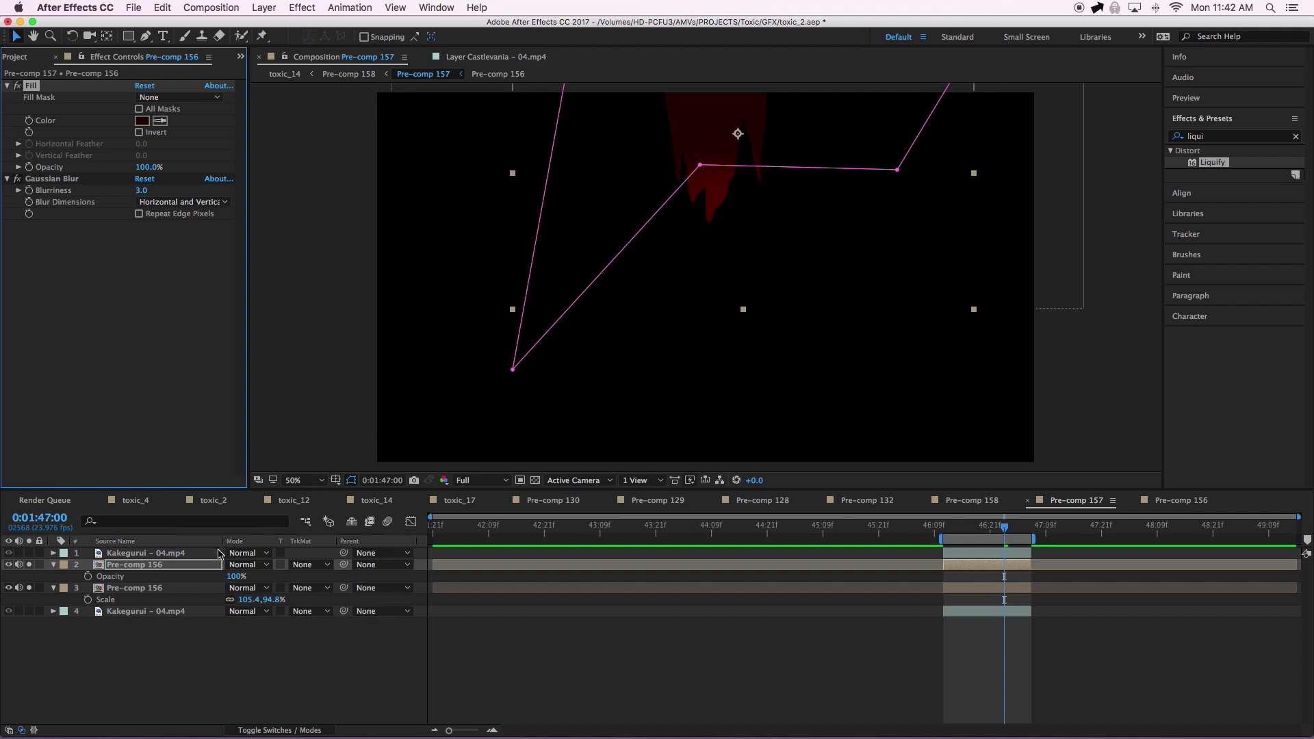
- Reveal the mask settings of the upper Pre-comp 156 layer and examine its feather and the blended edge
{"action": "key", "text": "m"}
{"action": "left_click", "coordinate": [76, 578]}
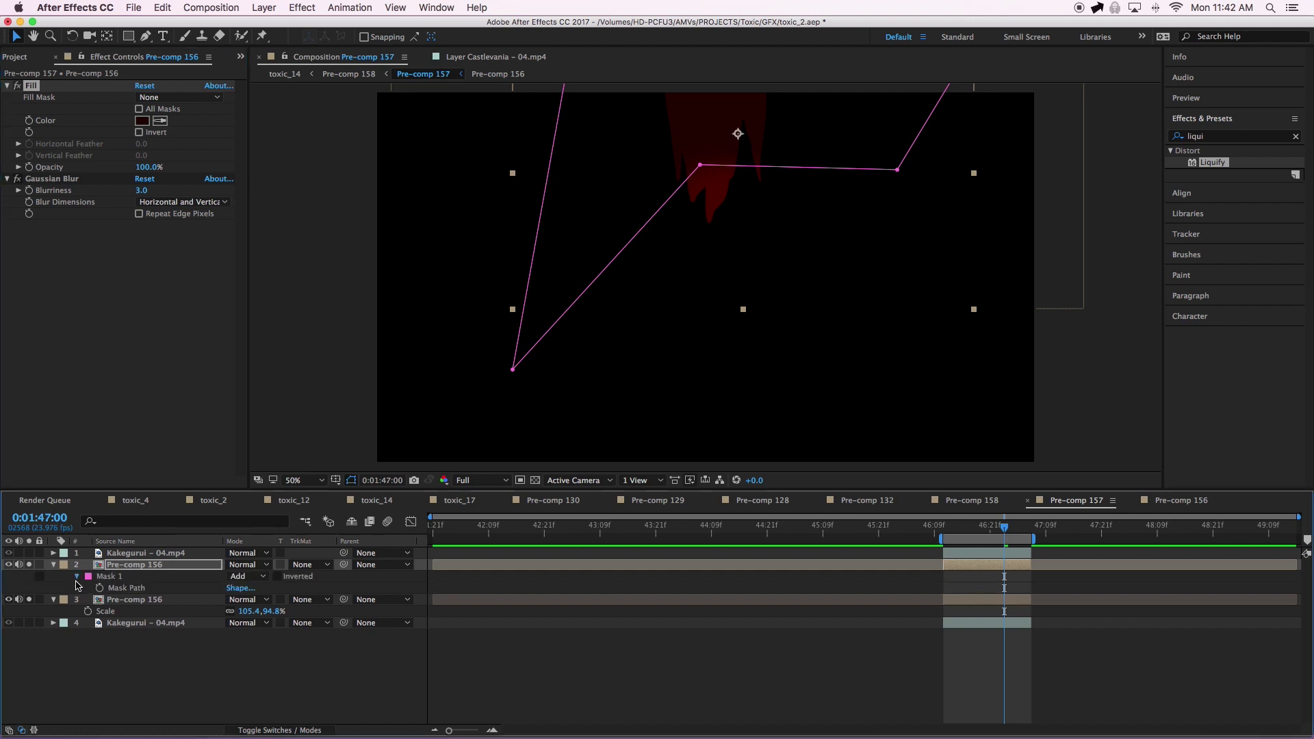
{"action": "left_click", "coordinate": [76, 578]}
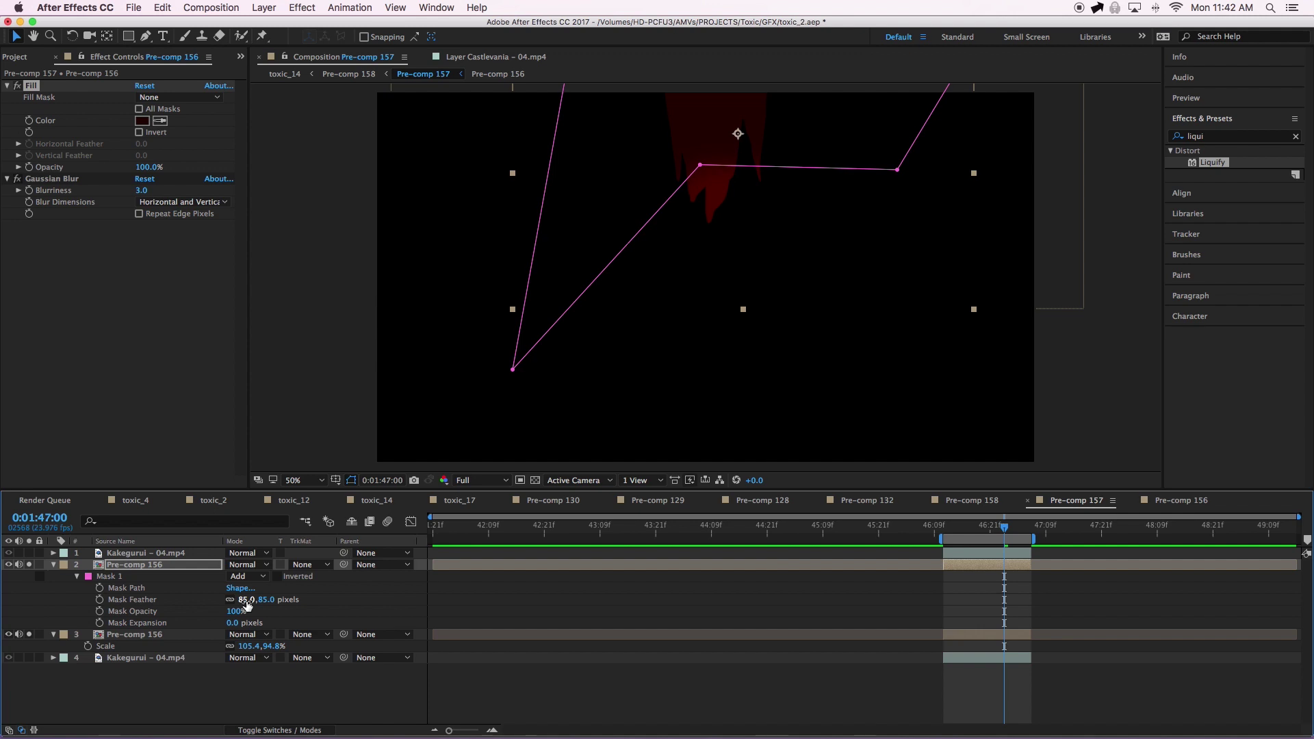
{"action": "left_click", "coordinate": [246, 670]}
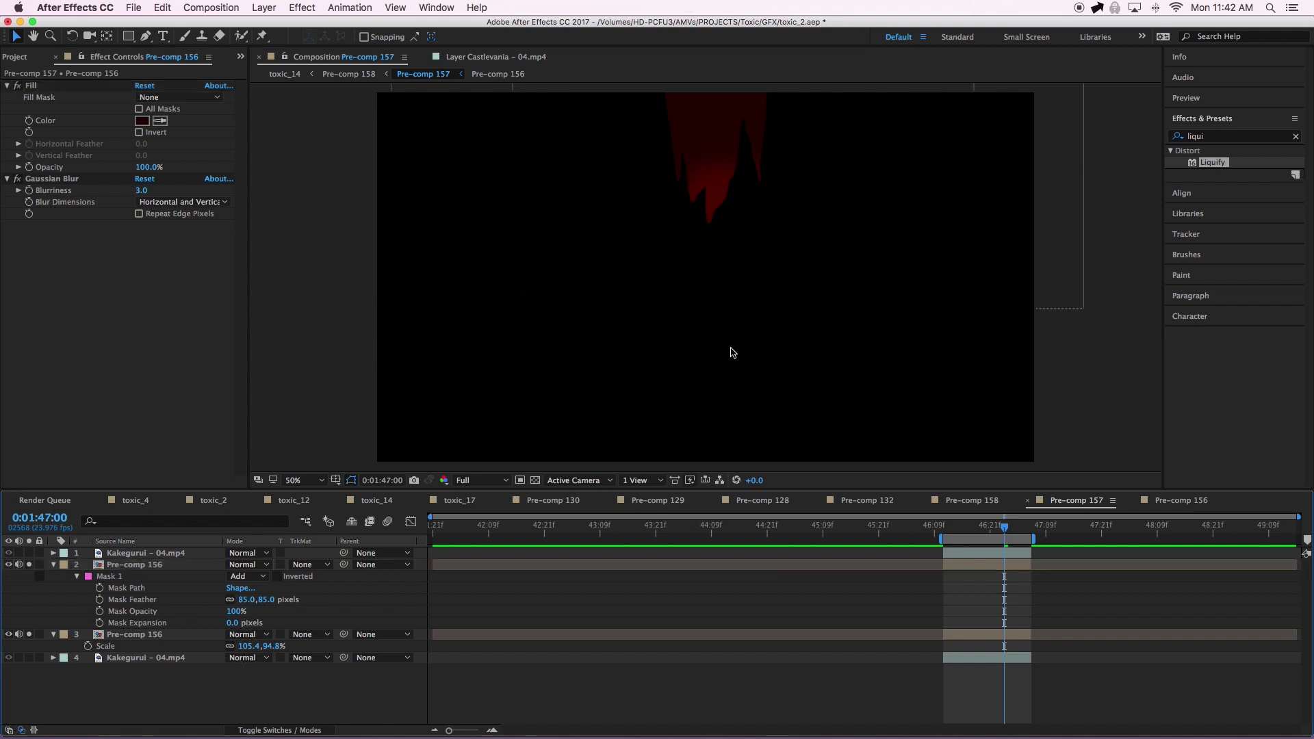
- Solo both Kakegurui – 04.mp4 layers again and preview the composited blood drip in Pre-comp 157
{"action": "left_click", "coordinate": [29, 553]}
{"action": "left_click", "coordinate": [29, 658]}
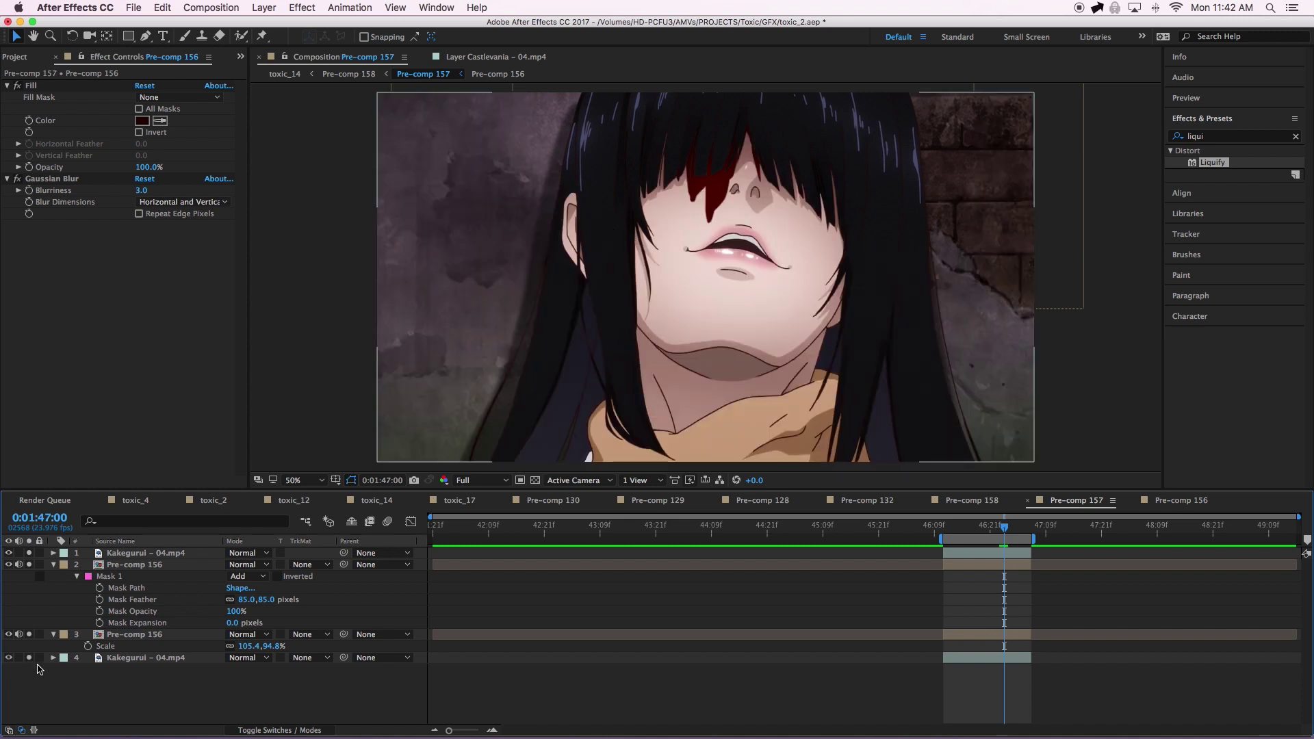
{"action": "key", "text": "space"}
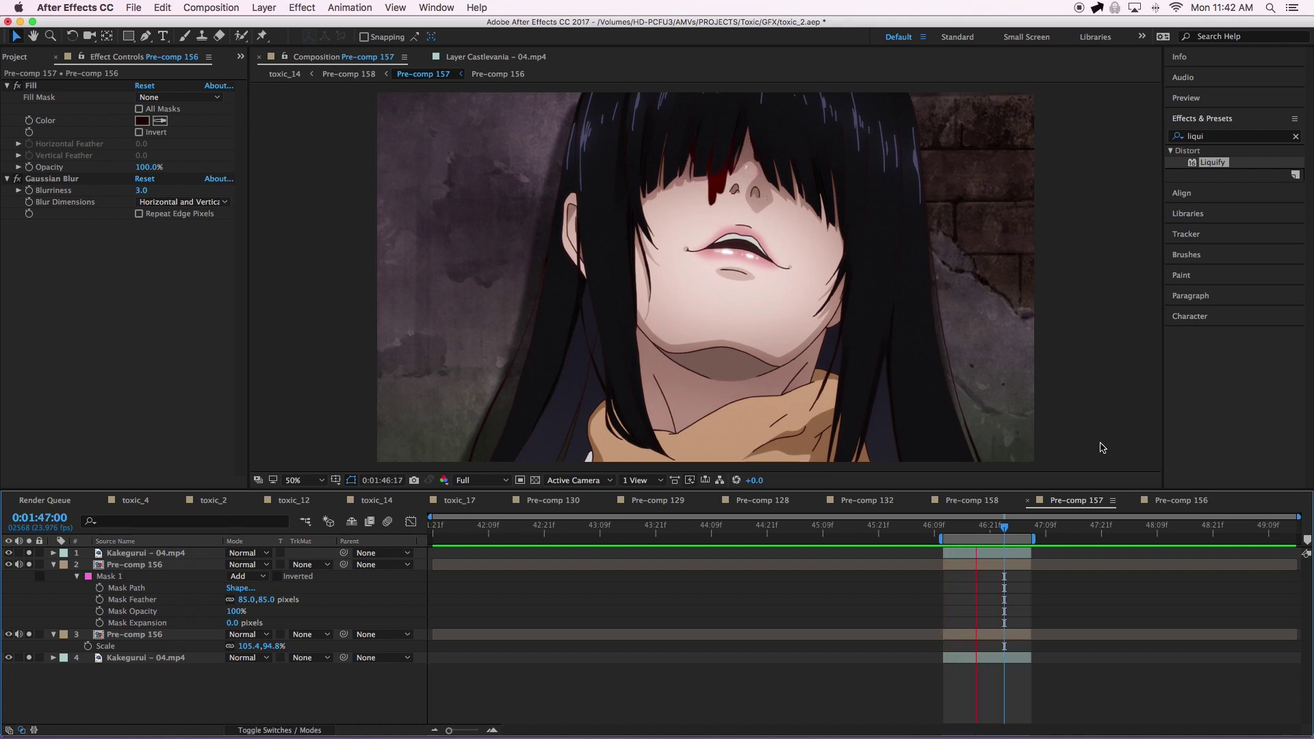
- Open Pre-comp 158 and compare its Kakegurui – 04.mp4 layer with the Set Channels effect off and on
{"action": "left_click", "coordinate": [973, 501]}
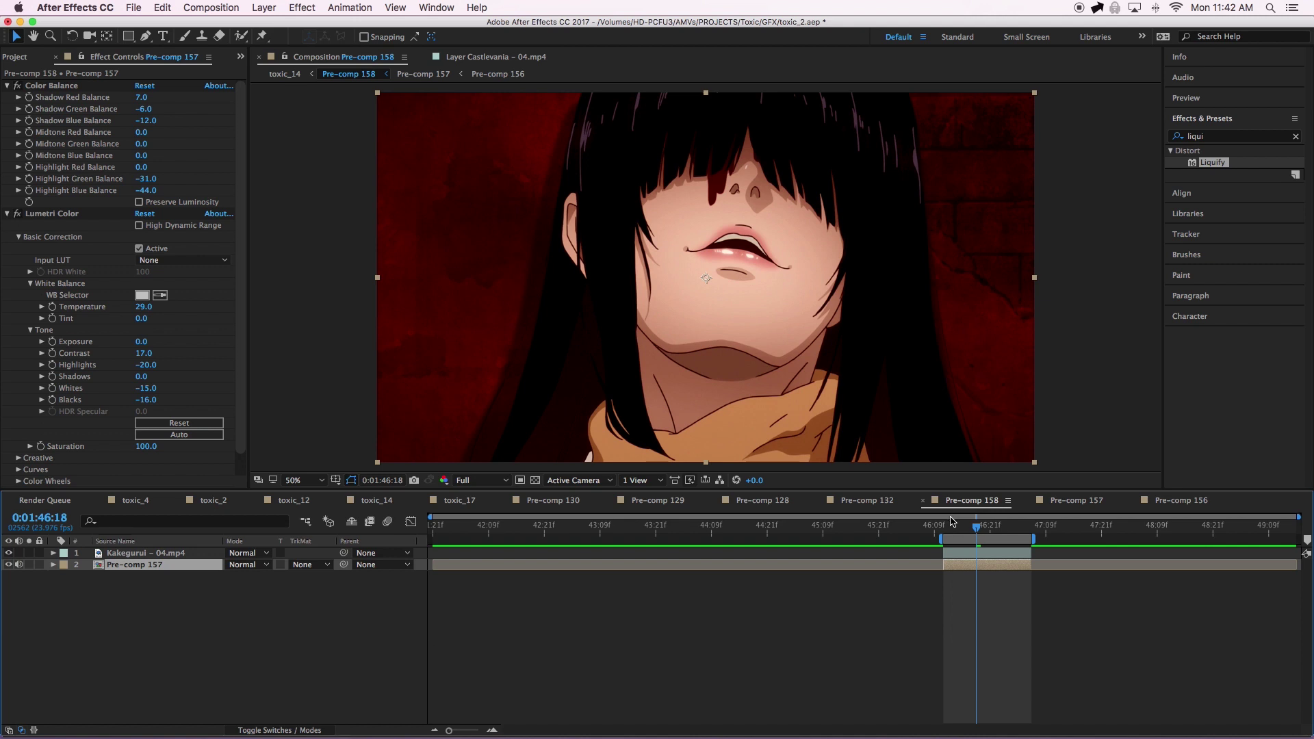
{"action": "key", "text": "space"}
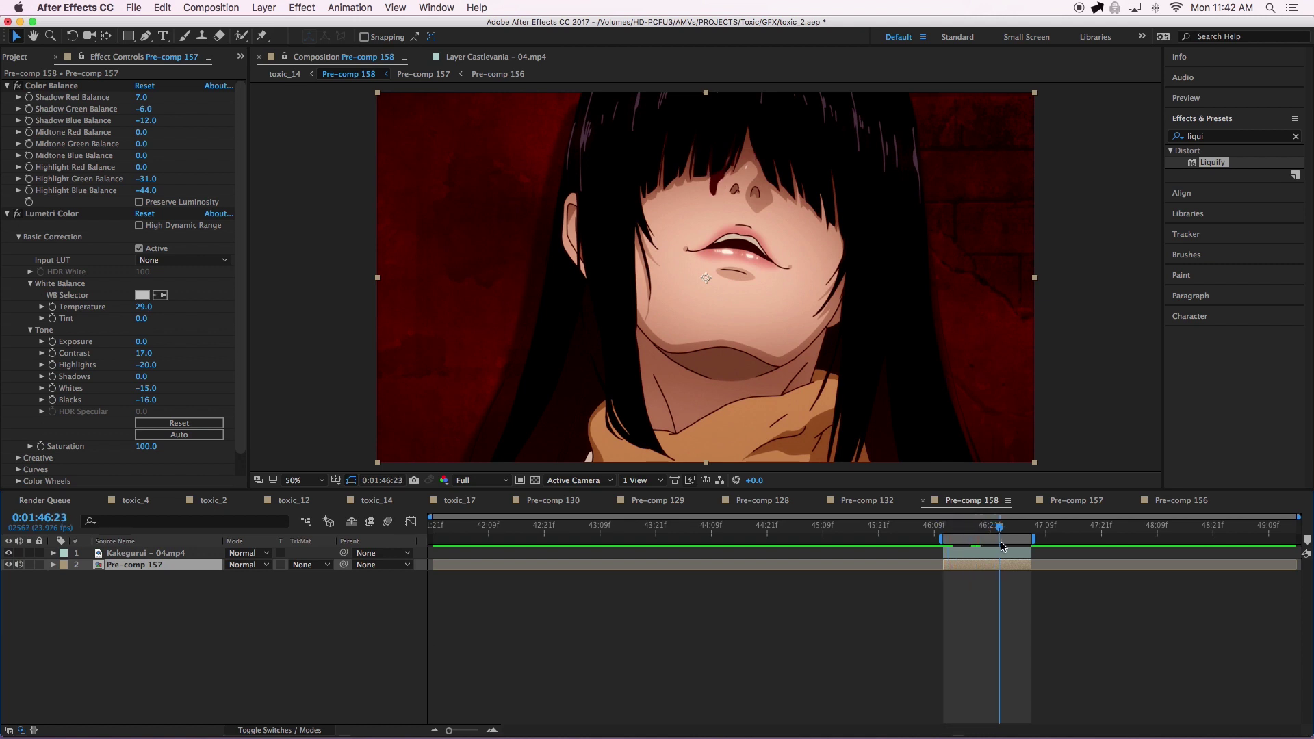
{"action": "left_click", "coordinate": [973, 551]}
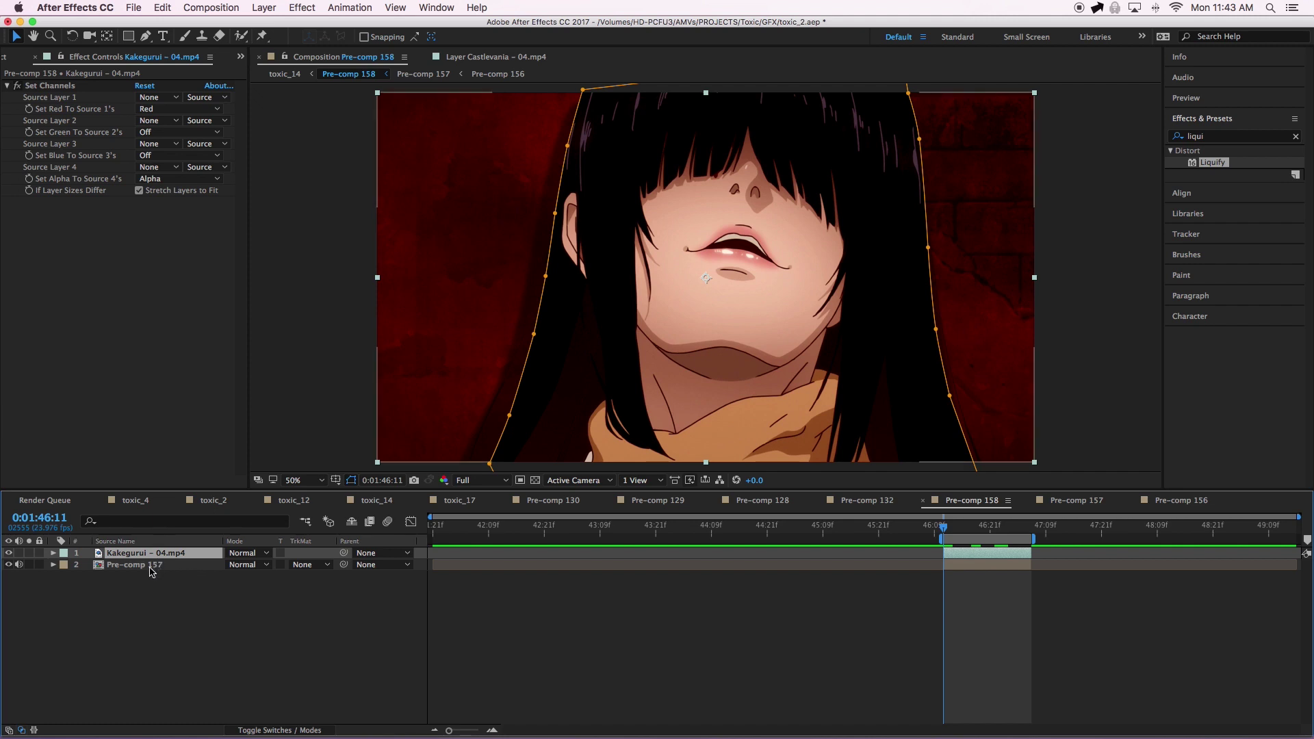
{"action": "left_click", "coordinate": [17, 87]}
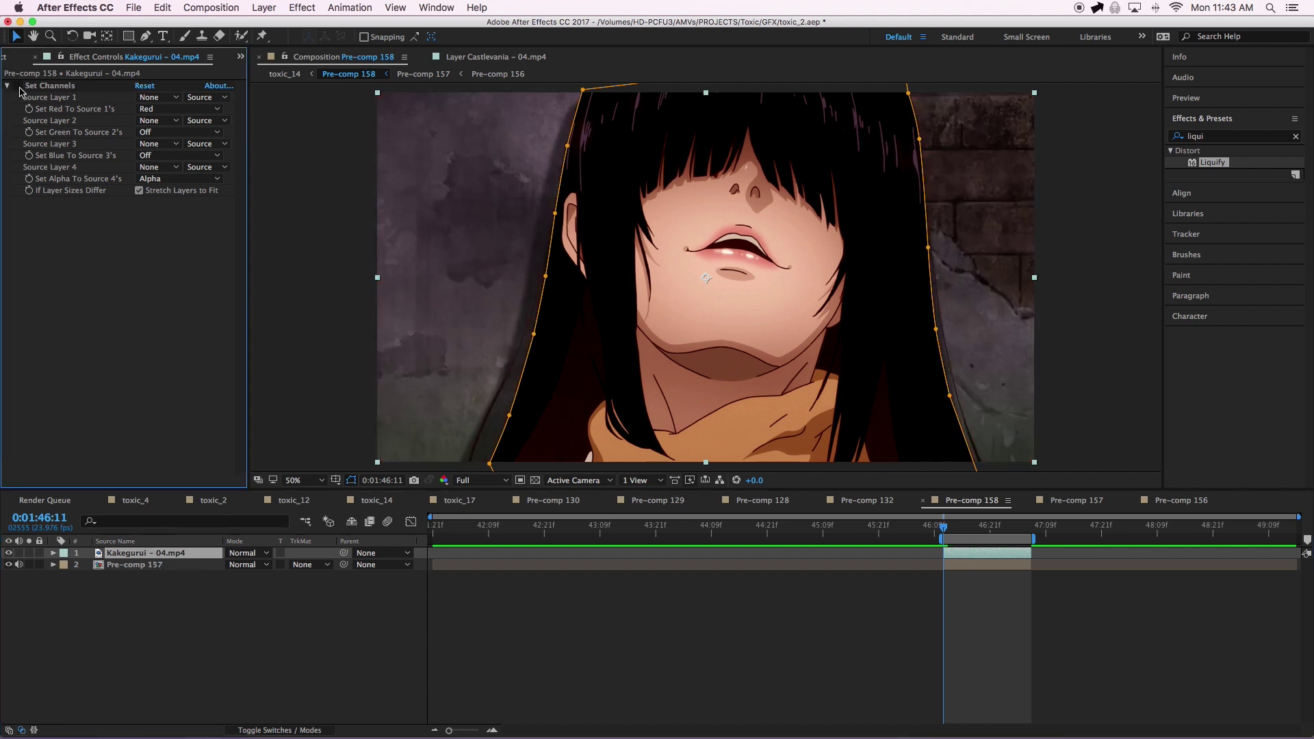
{"action": "left_click", "coordinate": [17, 87]}
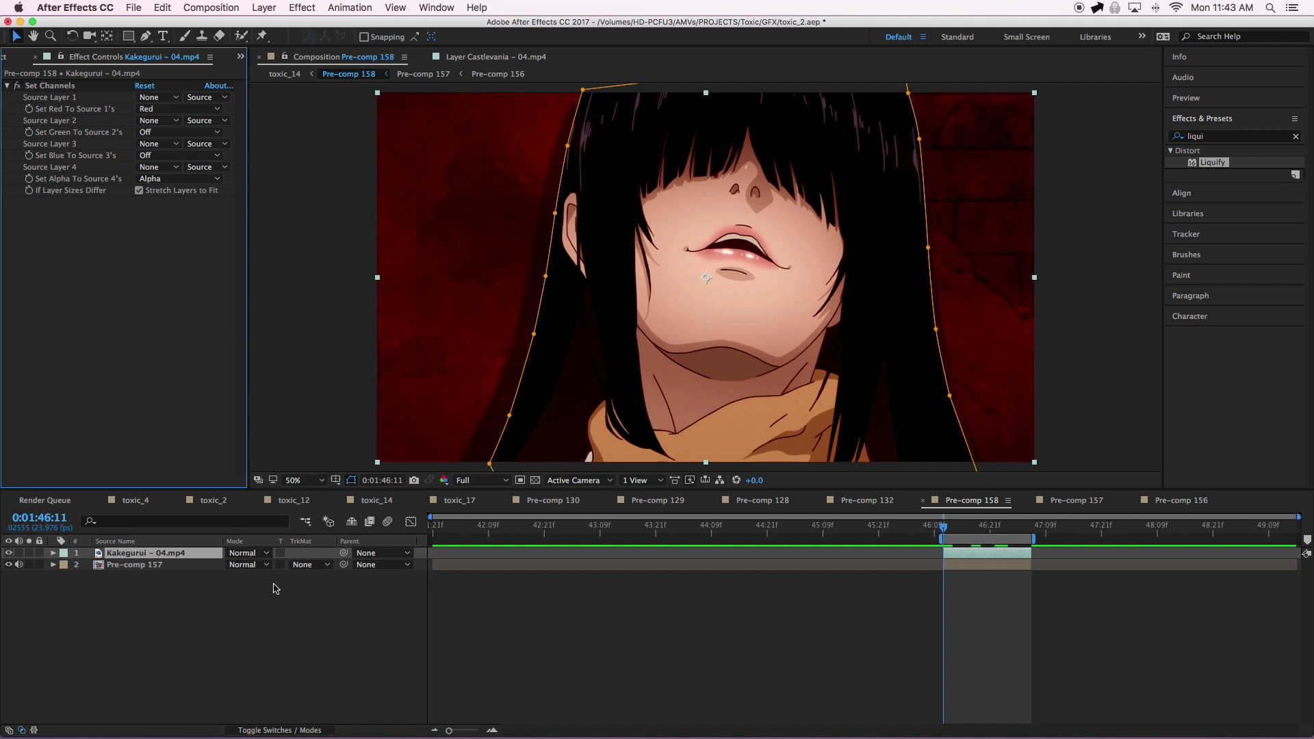
- Examine the Color Balance settings on the Pre-comp 157 layer and compare the image with that effect off and on
{"action": "left_click", "coordinate": [103, 595]}
{"action": "left_click", "coordinate": [128, 565]}
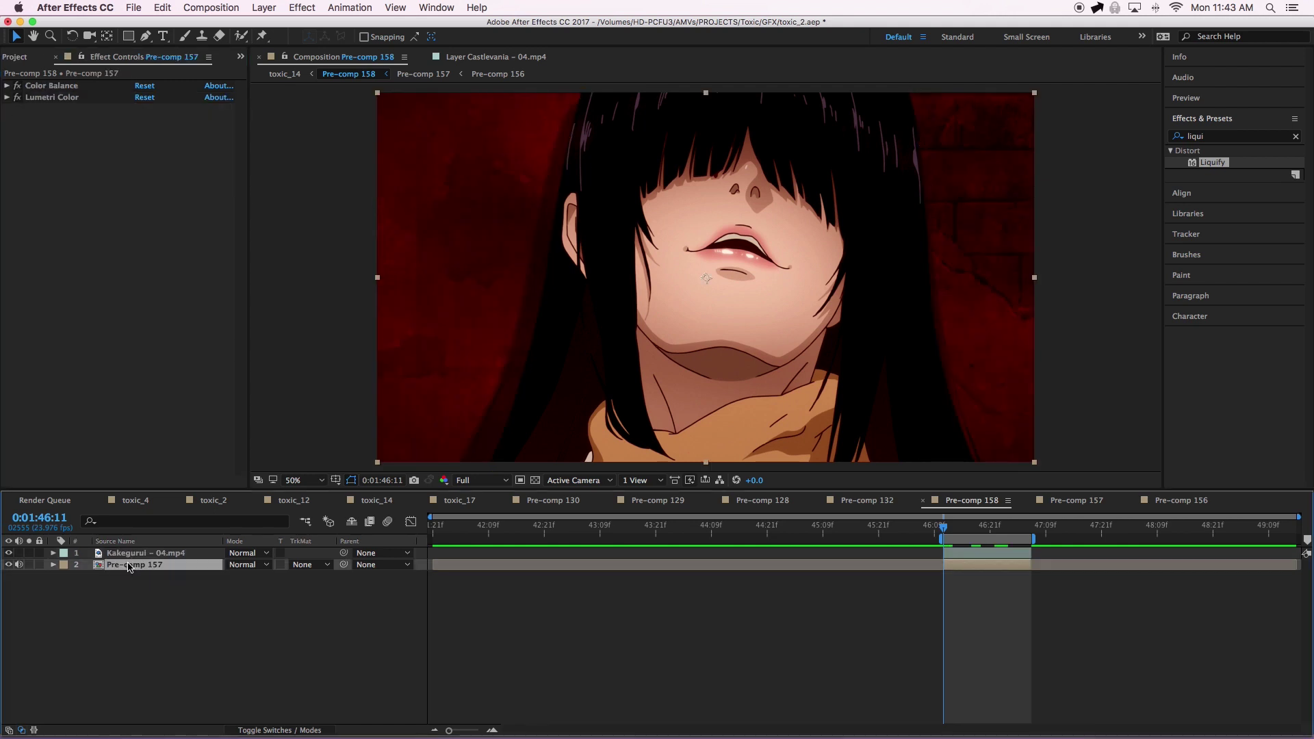
{"action": "left_click", "coordinate": [7, 86]}
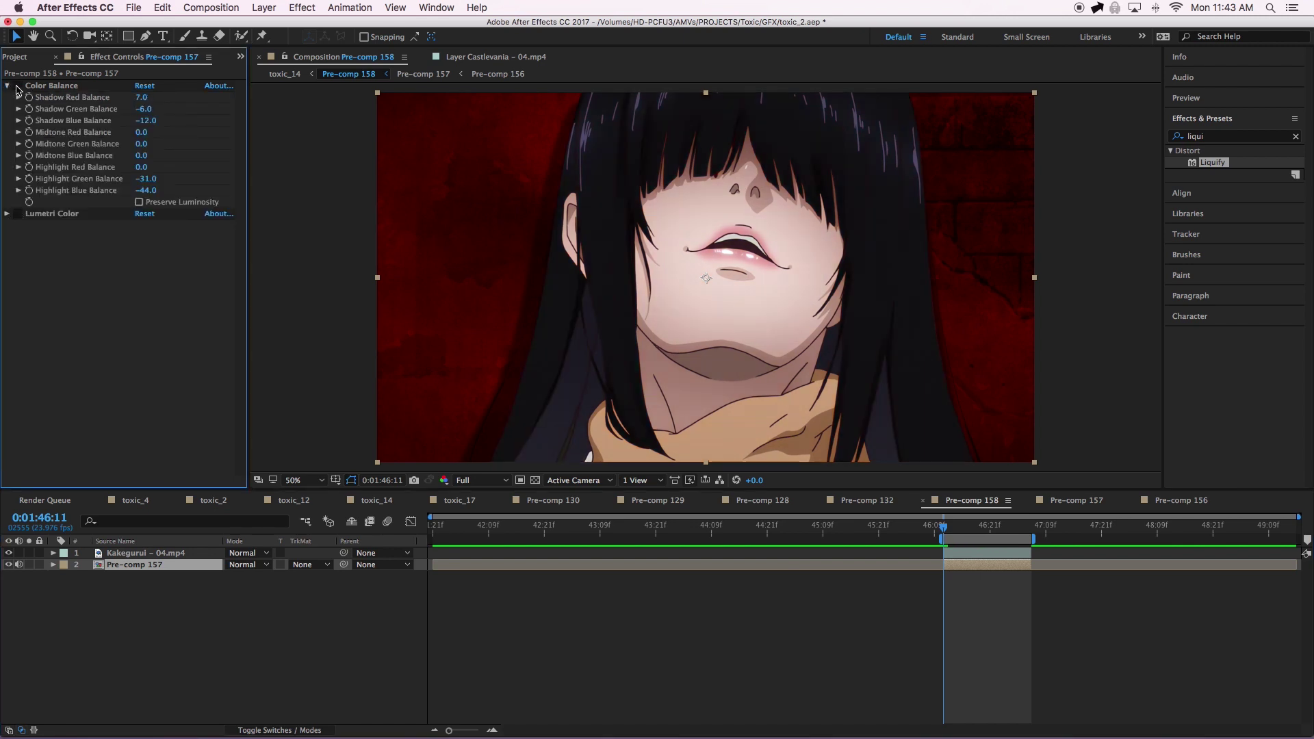
{"action": "left_click", "coordinate": [18, 87]}
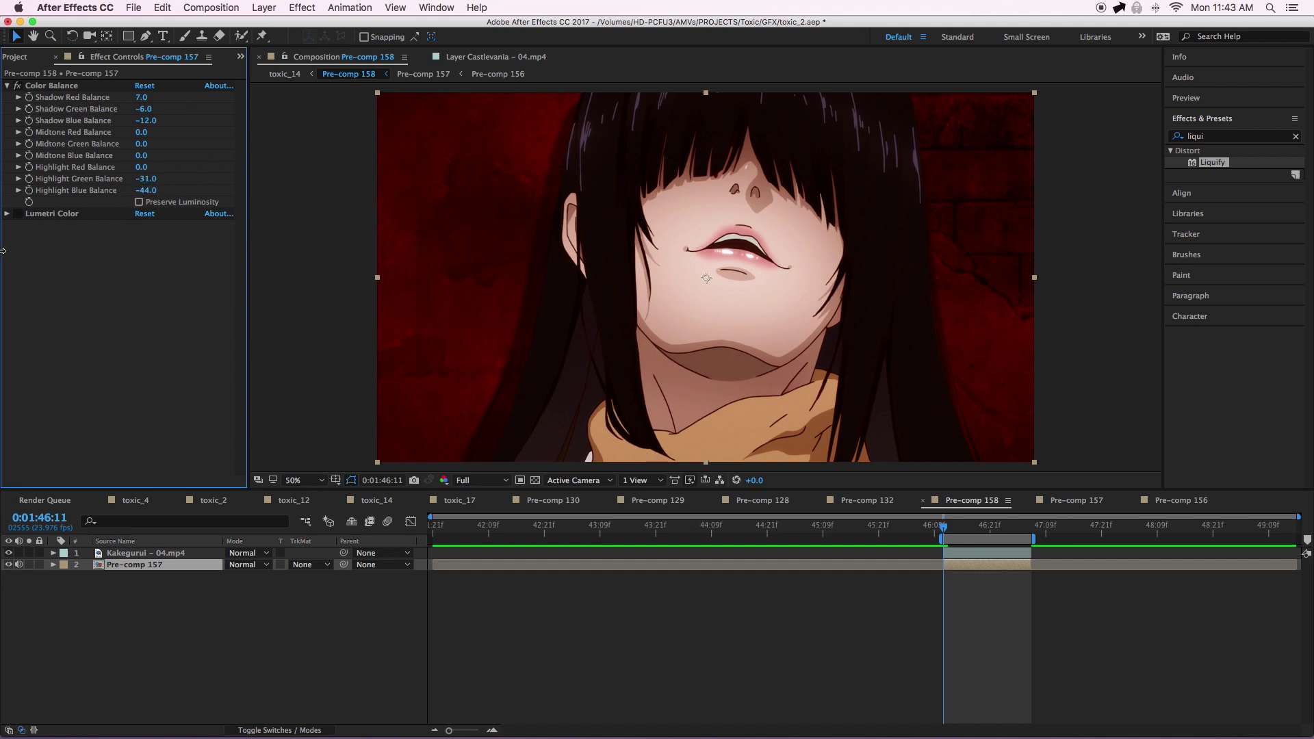
- Reveal the layer's Lumetri Color white balance and tone settings and compare the image with the effect off and on
{"action": "left_click", "coordinate": [7, 214]}
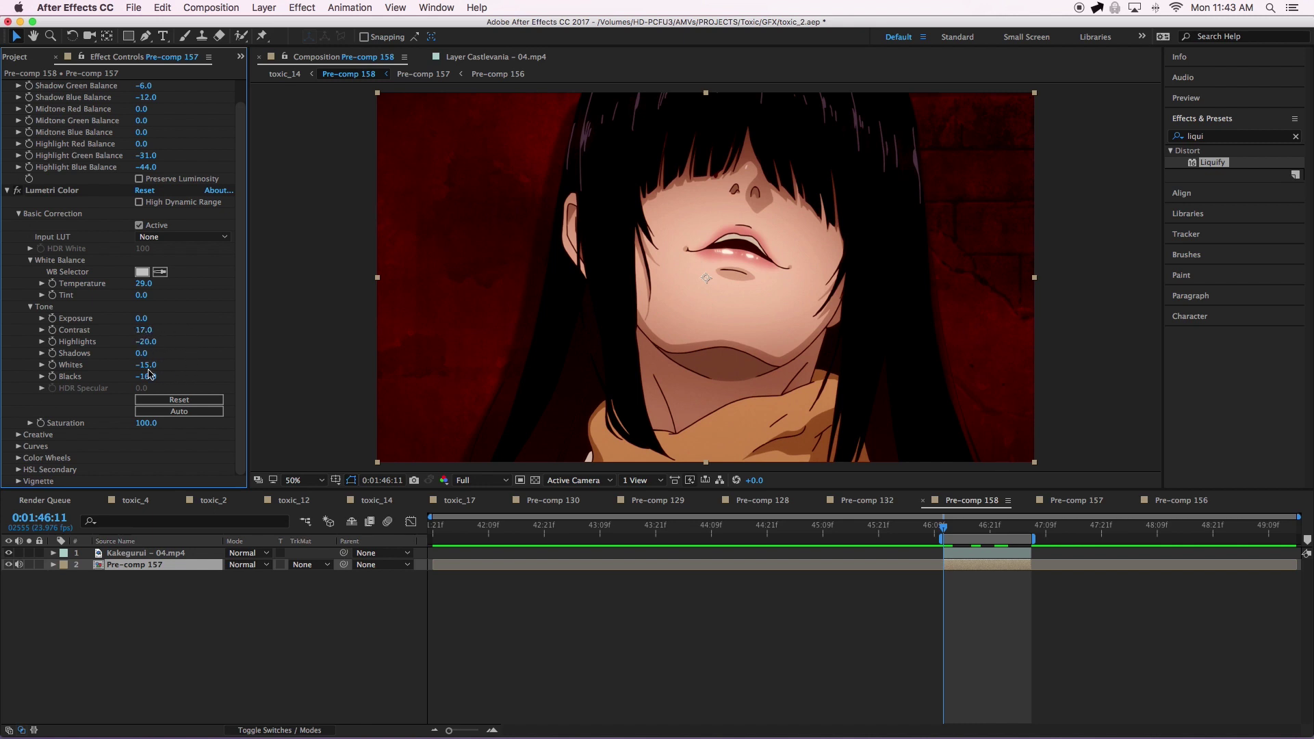
{"action": "left_click", "coordinate": [18, 191]}
{"action": "left_click", "coordinate": [18, 192]}
{"action": "left_click", "coordinate": [18, 192]}
{"action": "left_click", "coordinate": [18, 191]}
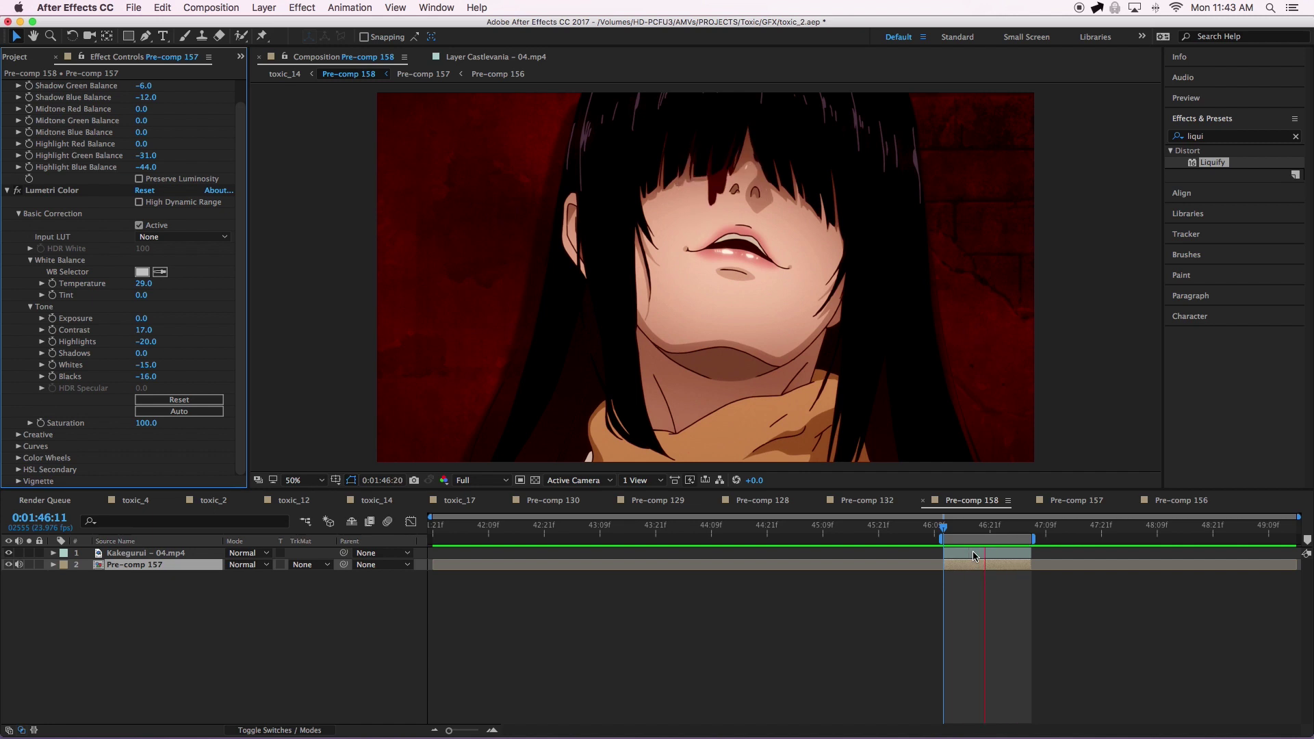
- Return to toxic_14, inspect the effects on the adjustment layers and preview the blood drip shot
{"action": "key", "text": "shift+Escape"}
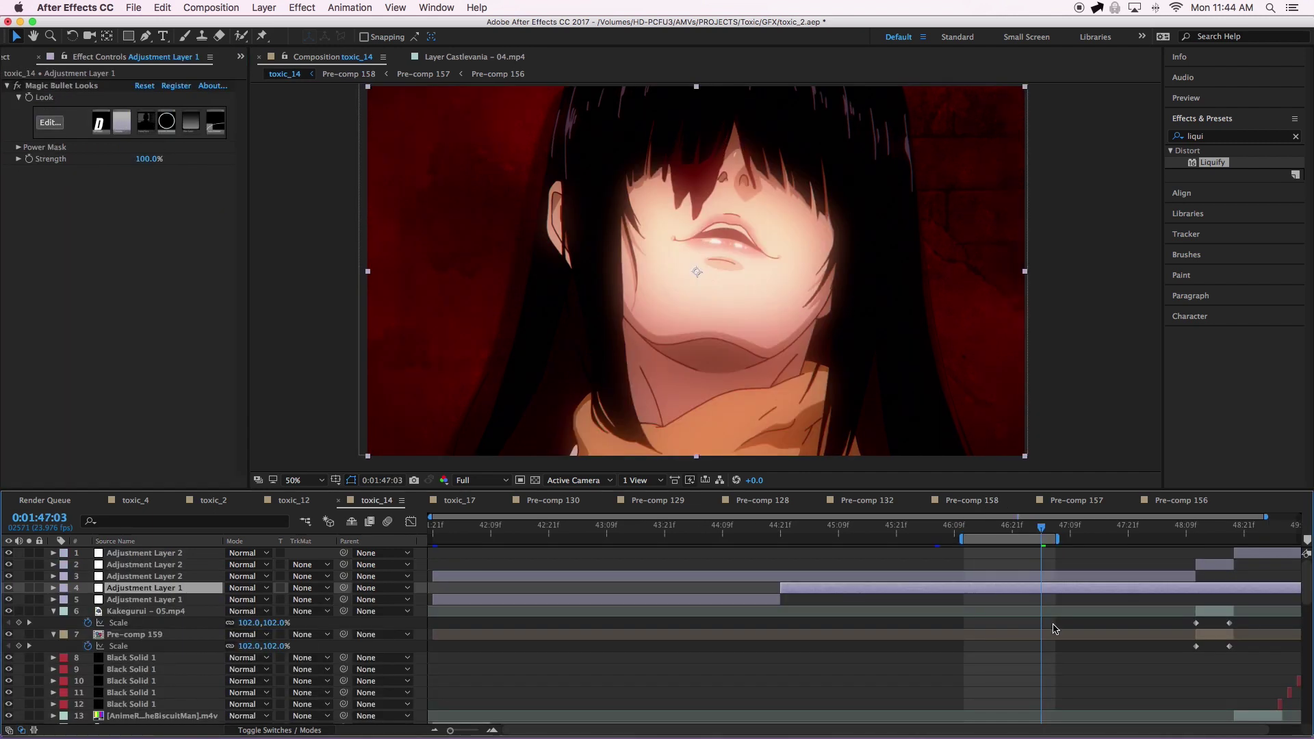
{"action": "left_click", "coordinate": [986, 577]}
{"action": "scroll", "coordinate": [1039, 625], "scroll_direction": "down", "scroll_amount": 1}
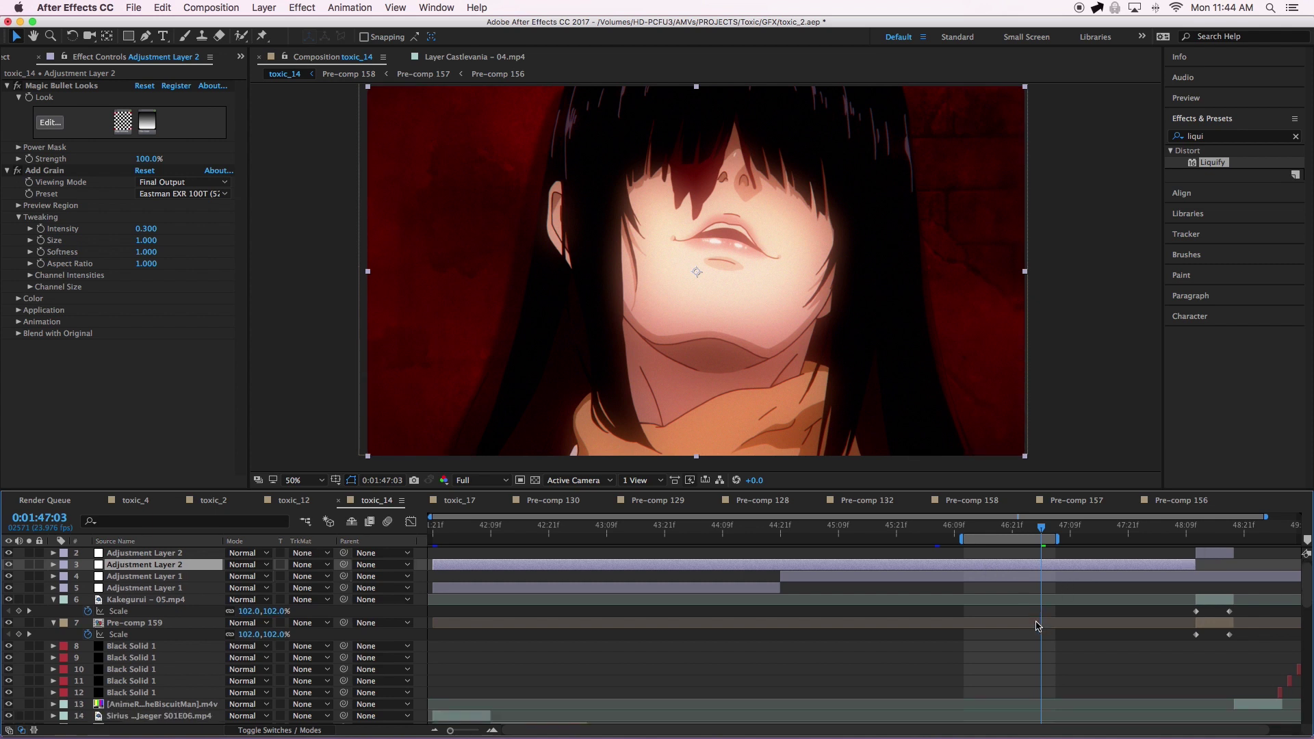
{"action": "scroll", "coordinate": [981, 649], "scroll_direction": "down", "scroll_amount": 10}
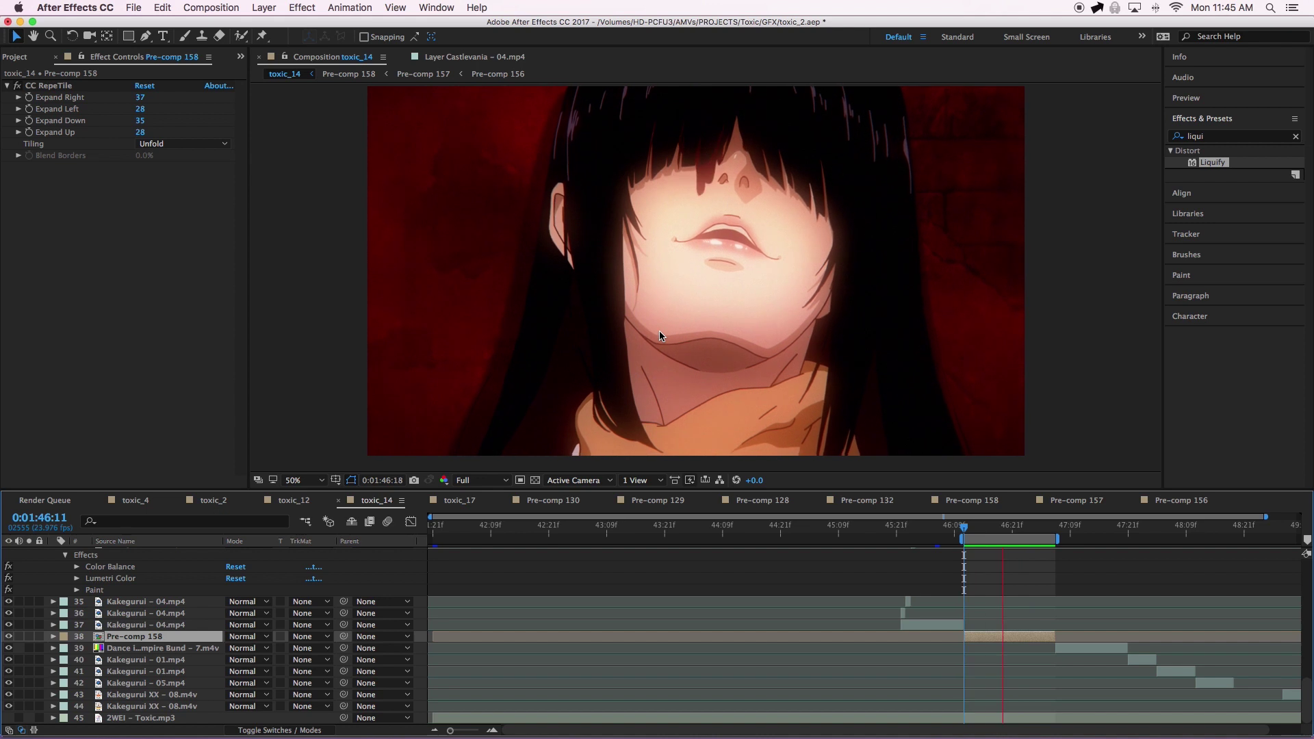
{"action": "key", "text": "space"}
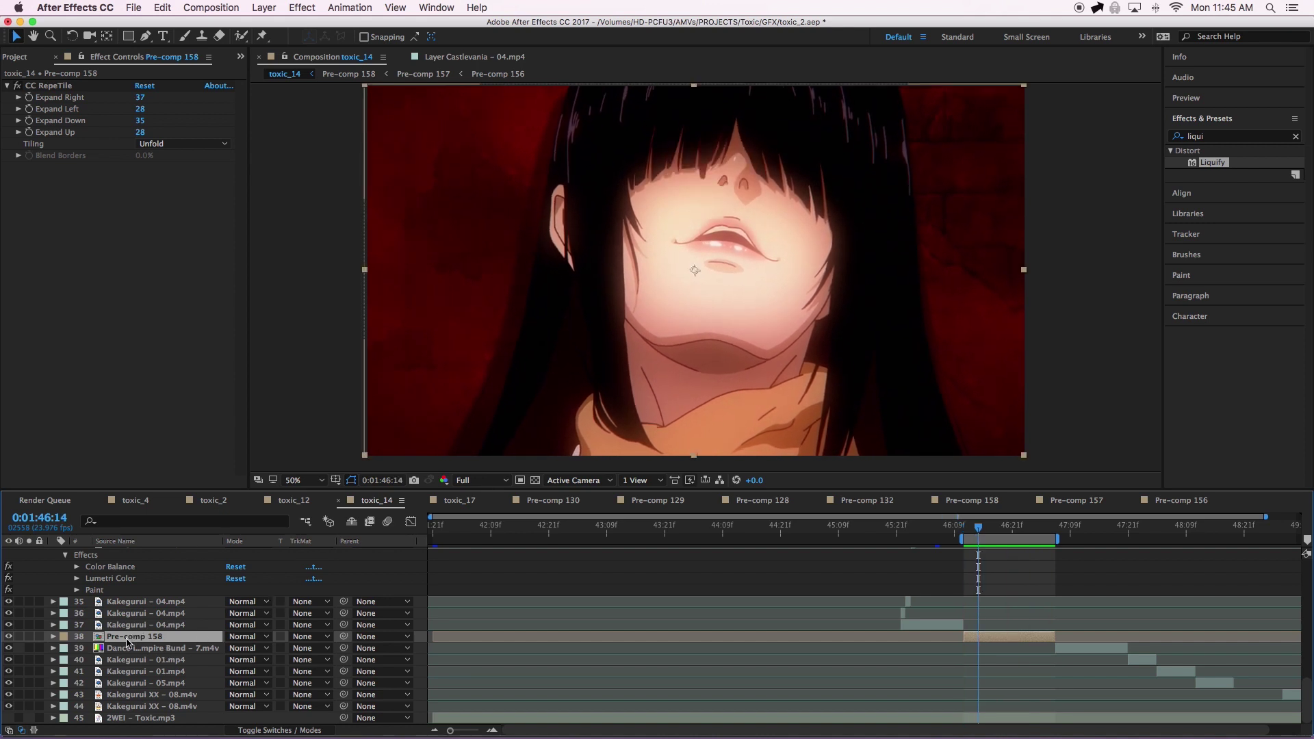
- Reveal the Position expression on the Pre-comp 158 layer in toxic_14, examine its wiggle values and scrub through the movement
{"action": "key", "text": "p"}
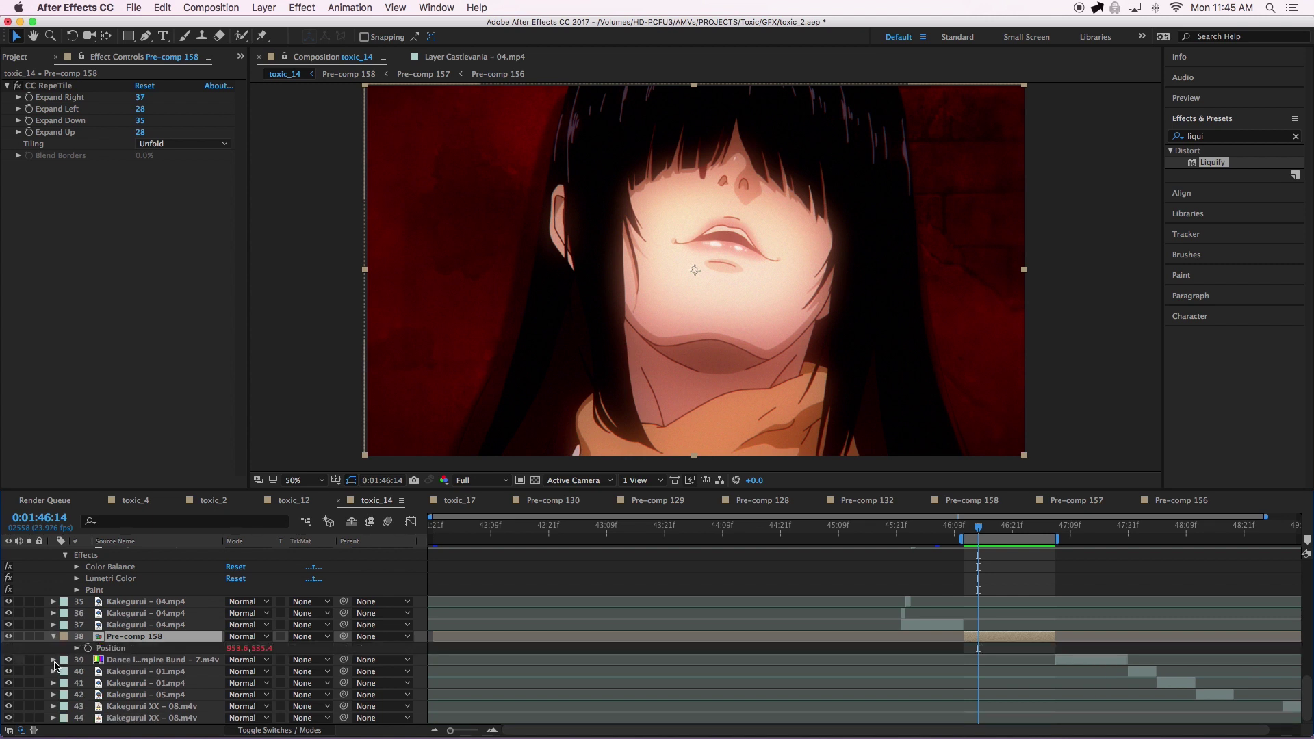
{"action": "left_click", "coordinate": [78, 650]}
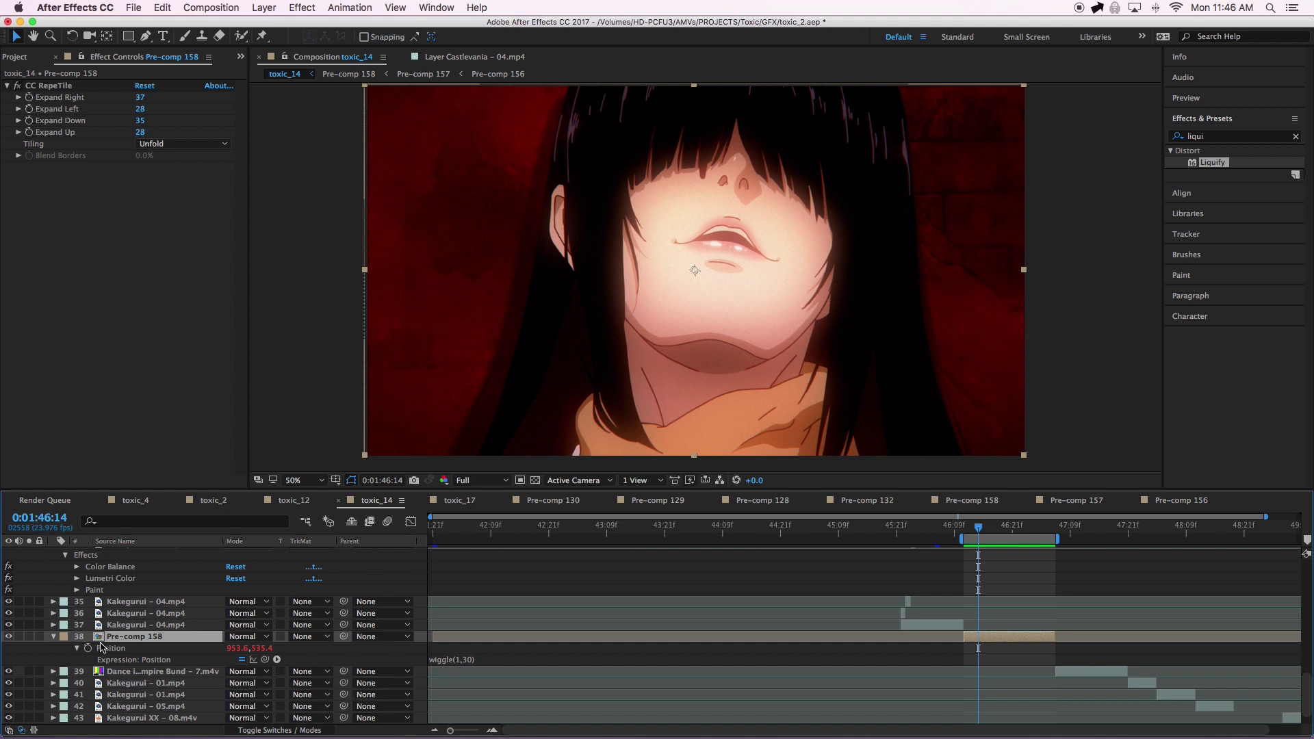
{"action": "left_click", "coordinate": [77, 649]}
{"action": "left_click", "coordinate": [445, 661]}
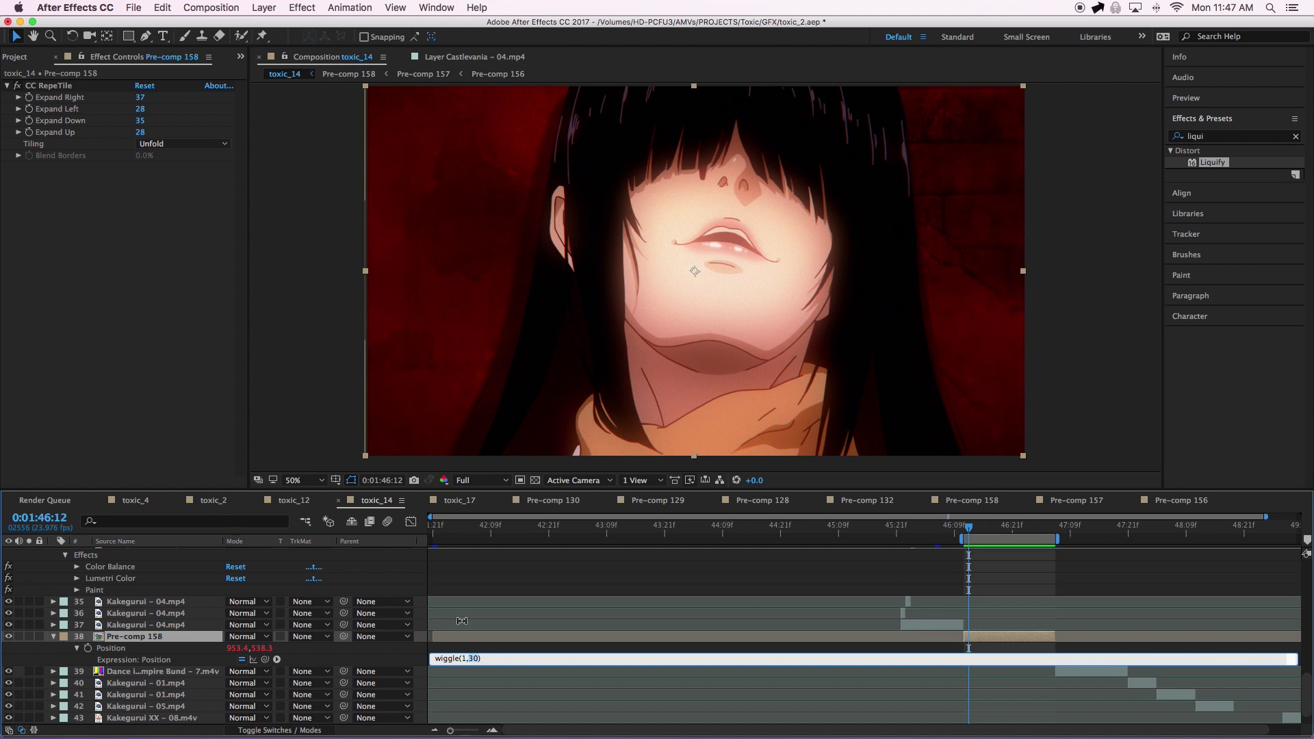
{"action": "left_click_drag", "start_coordinate": [1016, 534], "coordinate": [964, 539]}
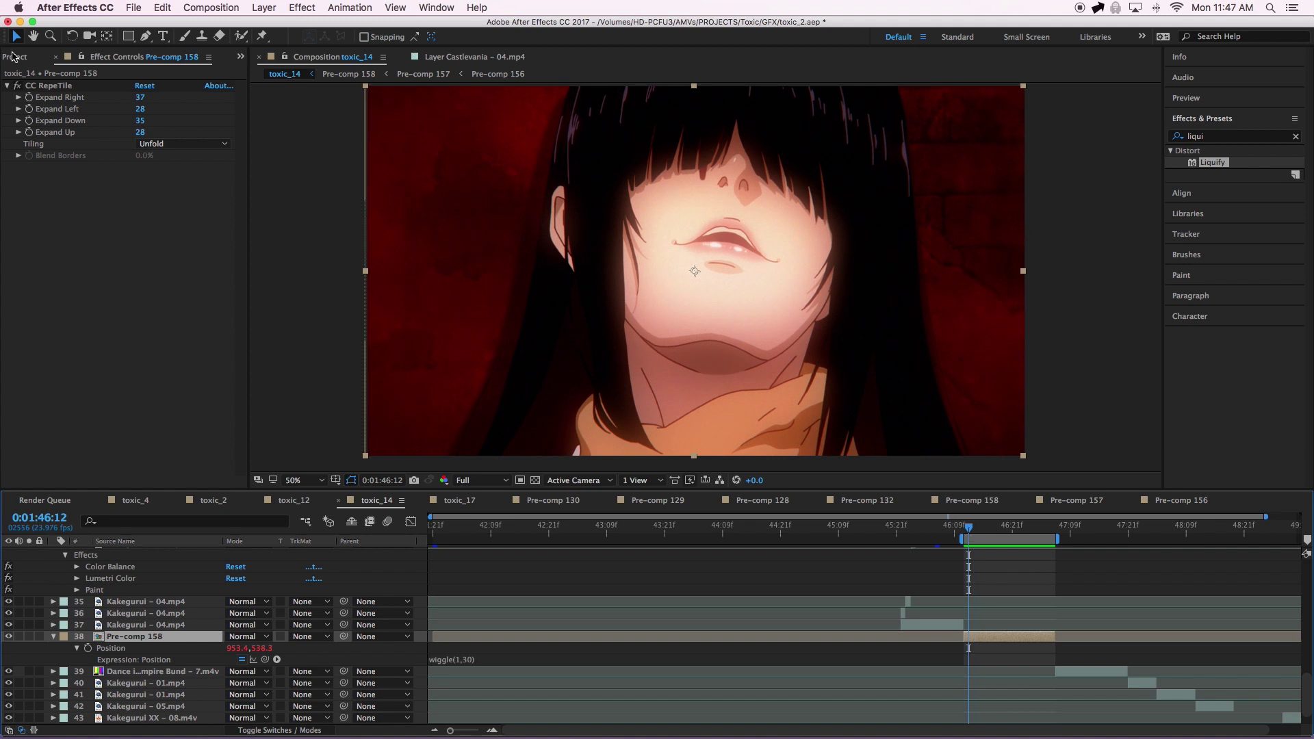
- Compare the Pre-comp 158 layer with CC RepeTile off and on, and look over its Tiling options
{"action": "left_click", "coordinate": [17, 90]}
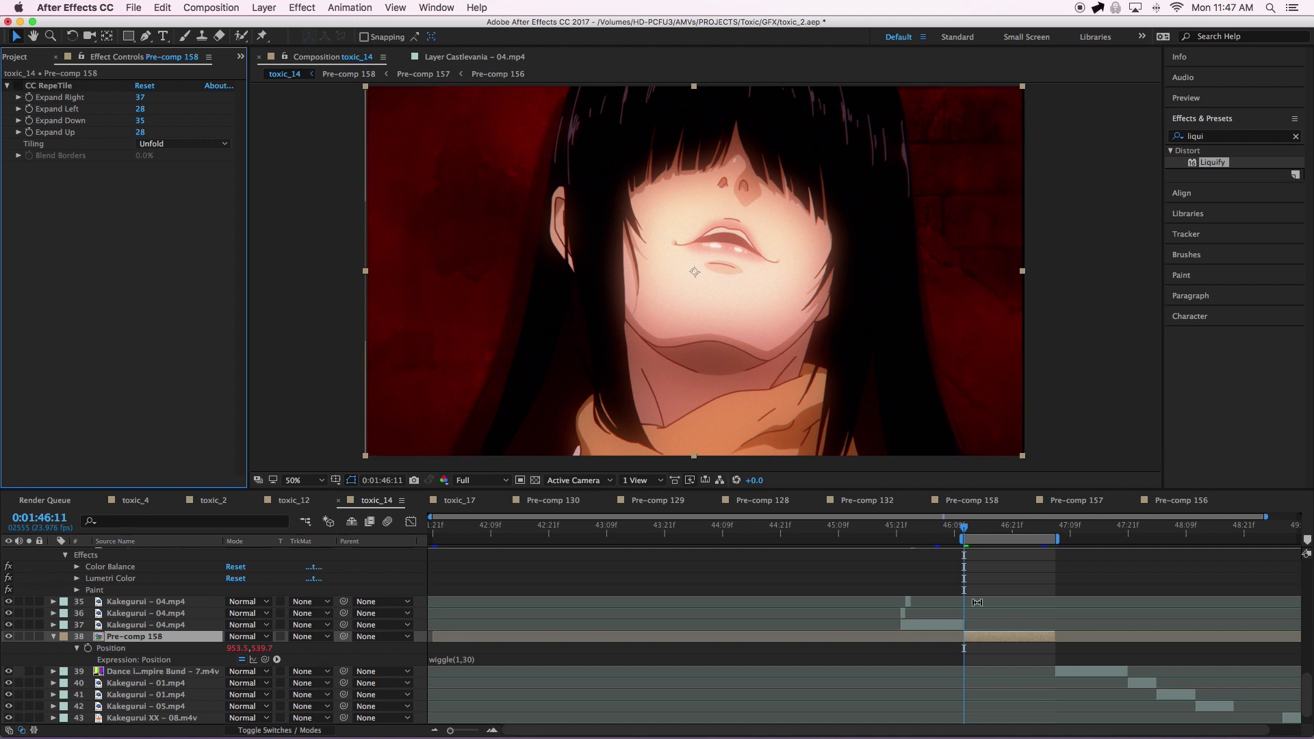
{"action": "left_click_drag", "start_coordinate": [965, 528], "coordinate": [984, 528]}
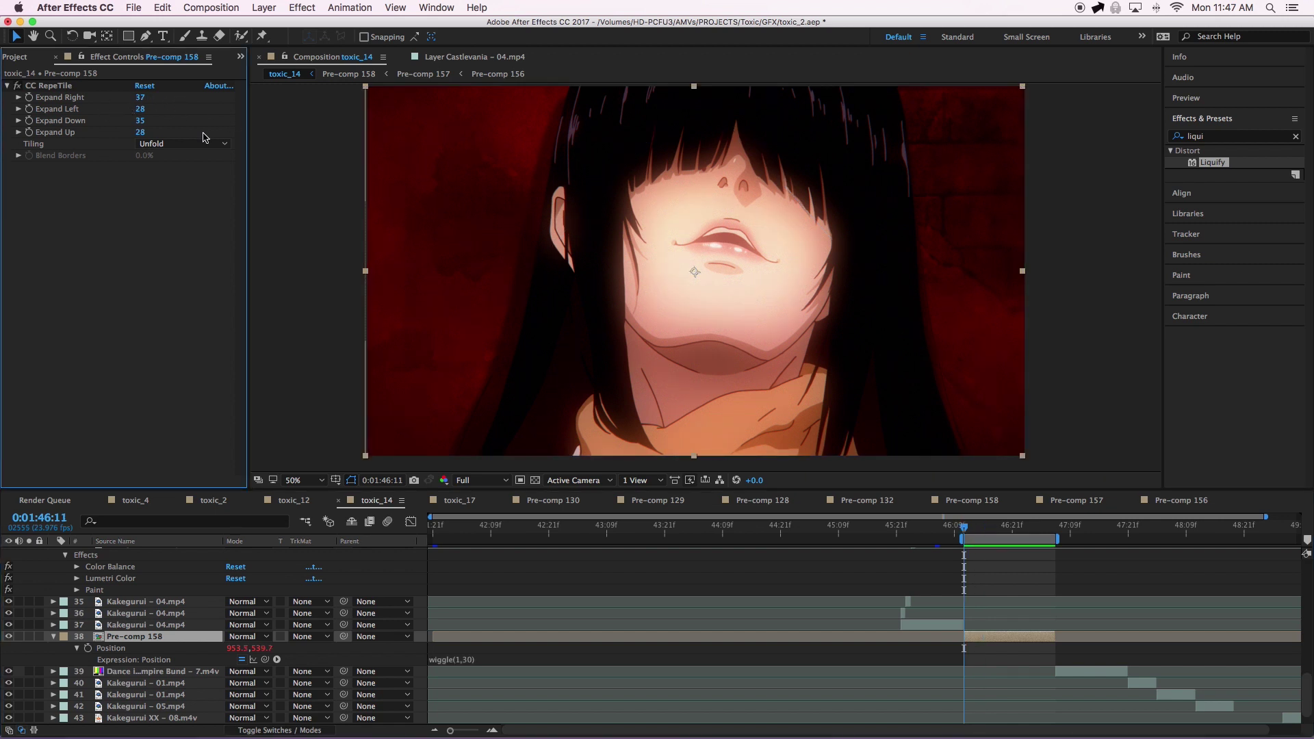
{"action": "left_click", "coordinate": [159, 145]}
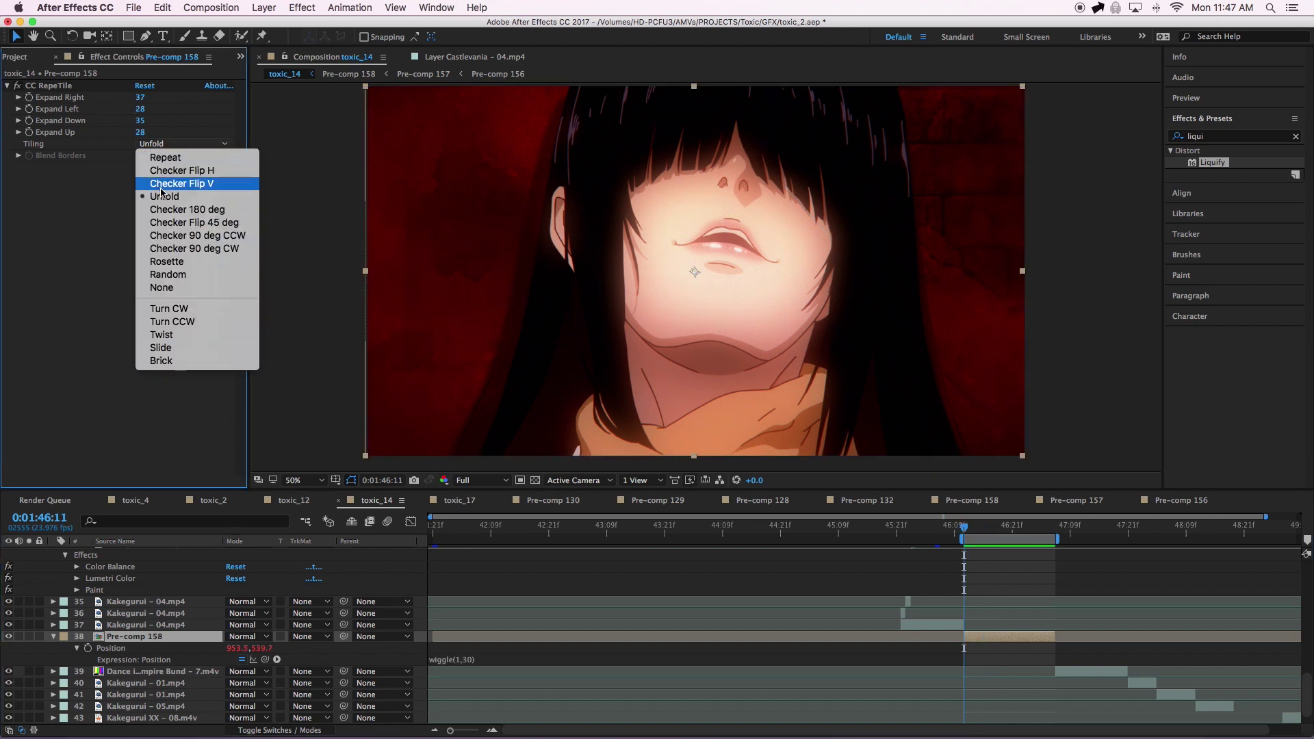
{"action": "left_click", "coordinate": [39, 232]}
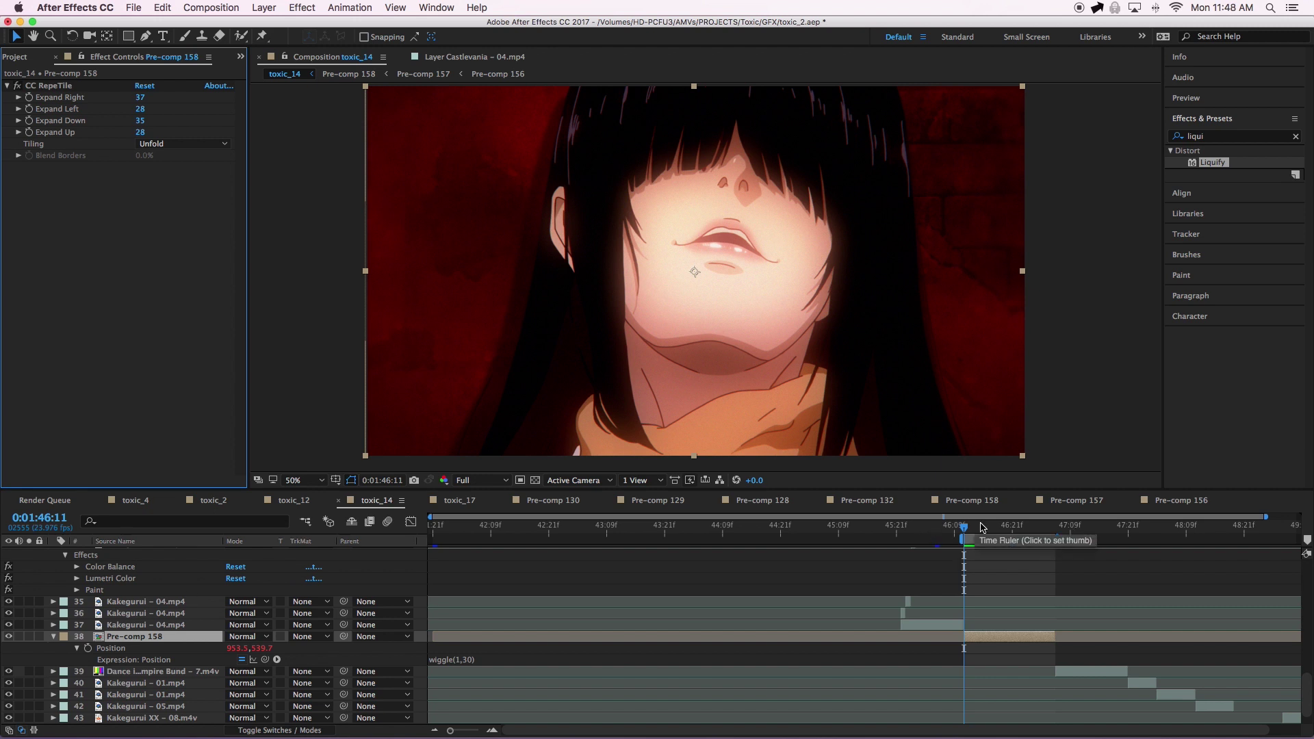
- Preview the camera shake, reveal the Scale keyframes on Pre-comp 158 and play the shot through again
{"action": "key", "text": "space"}
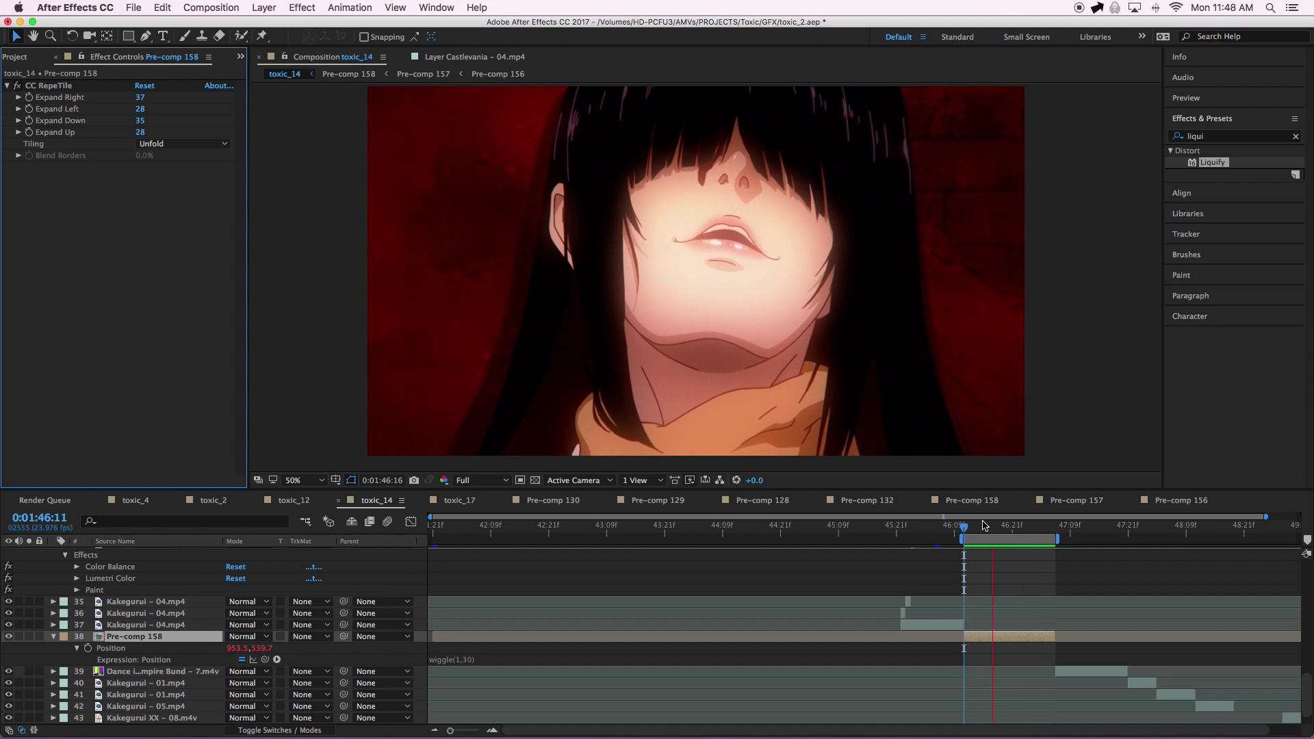
{"action": "left_click_drag", "start_coordinate": [964, 539], "coordinate": [966, 537]}
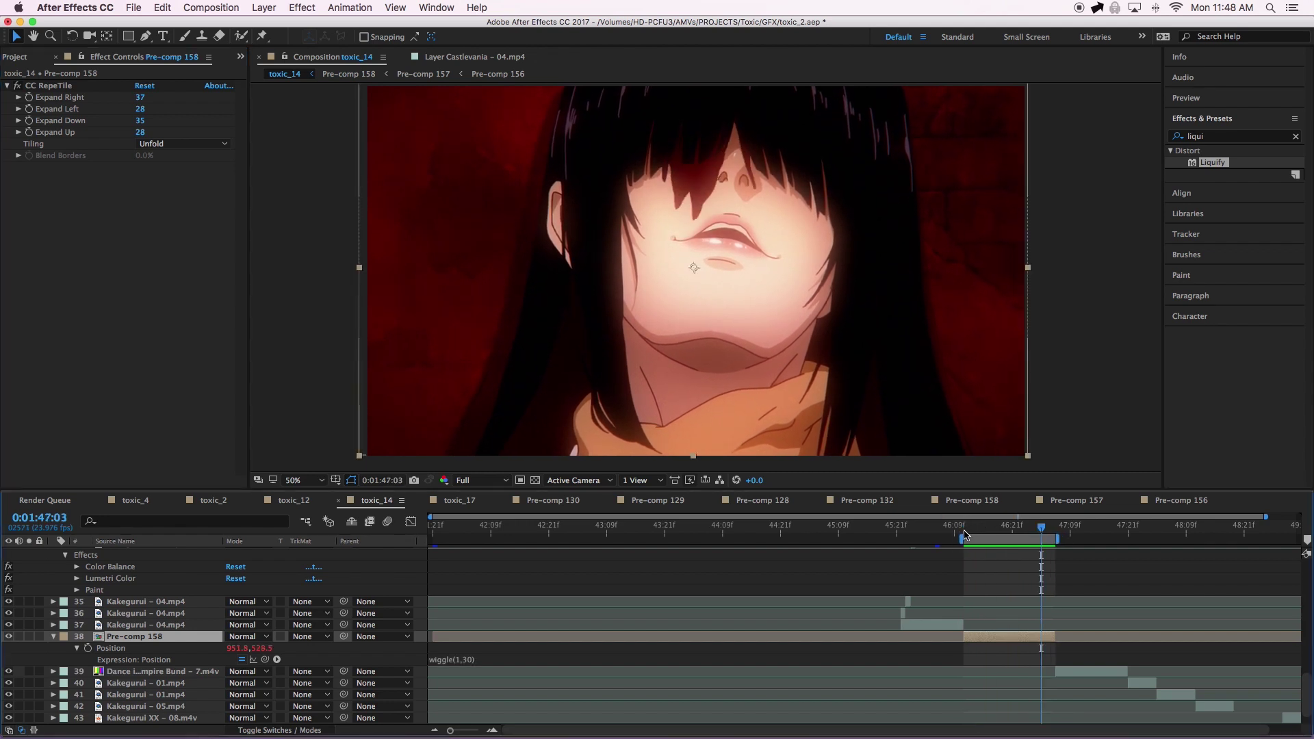
{"action": "left_click", "coordinate": [965, 537]}
{"action": "key", "text": "s"}
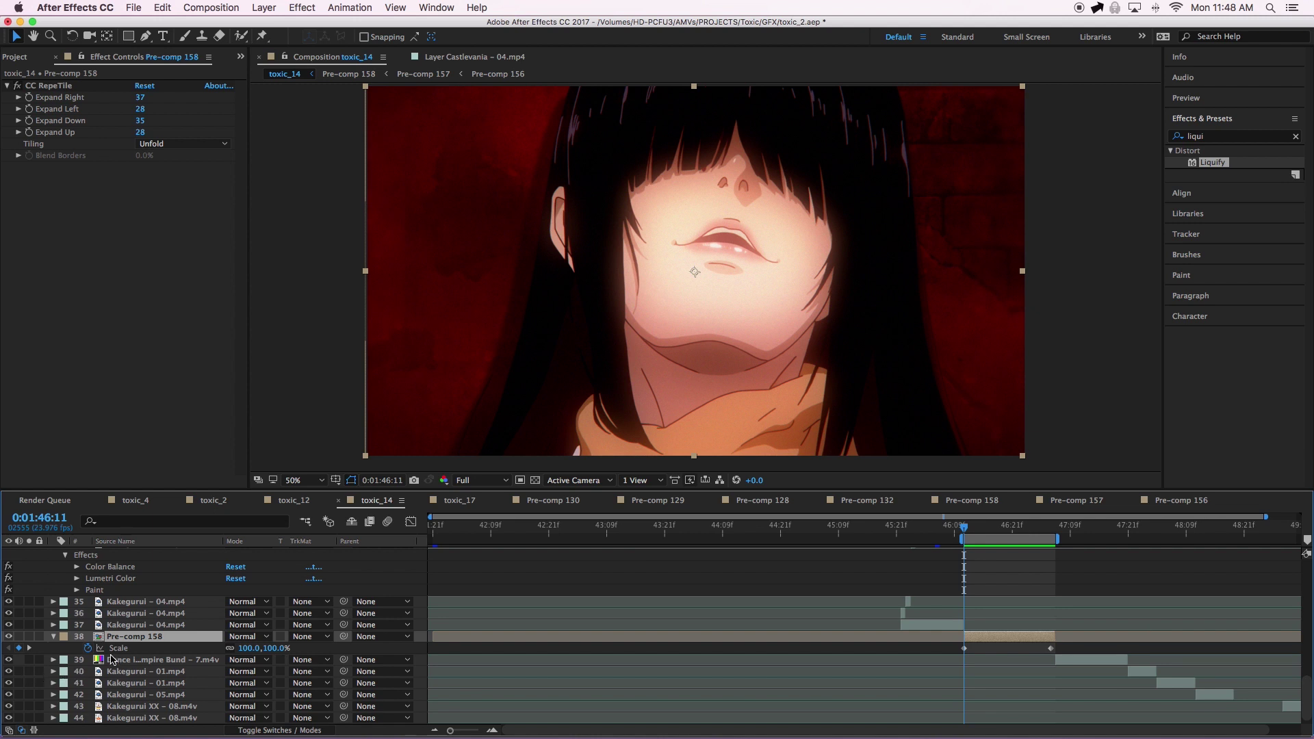
{"action": "left_click_drag", "start_coordinate": [1051, 529], "coordinate": [963, 534]}
{"action": "key", "text": "space"}
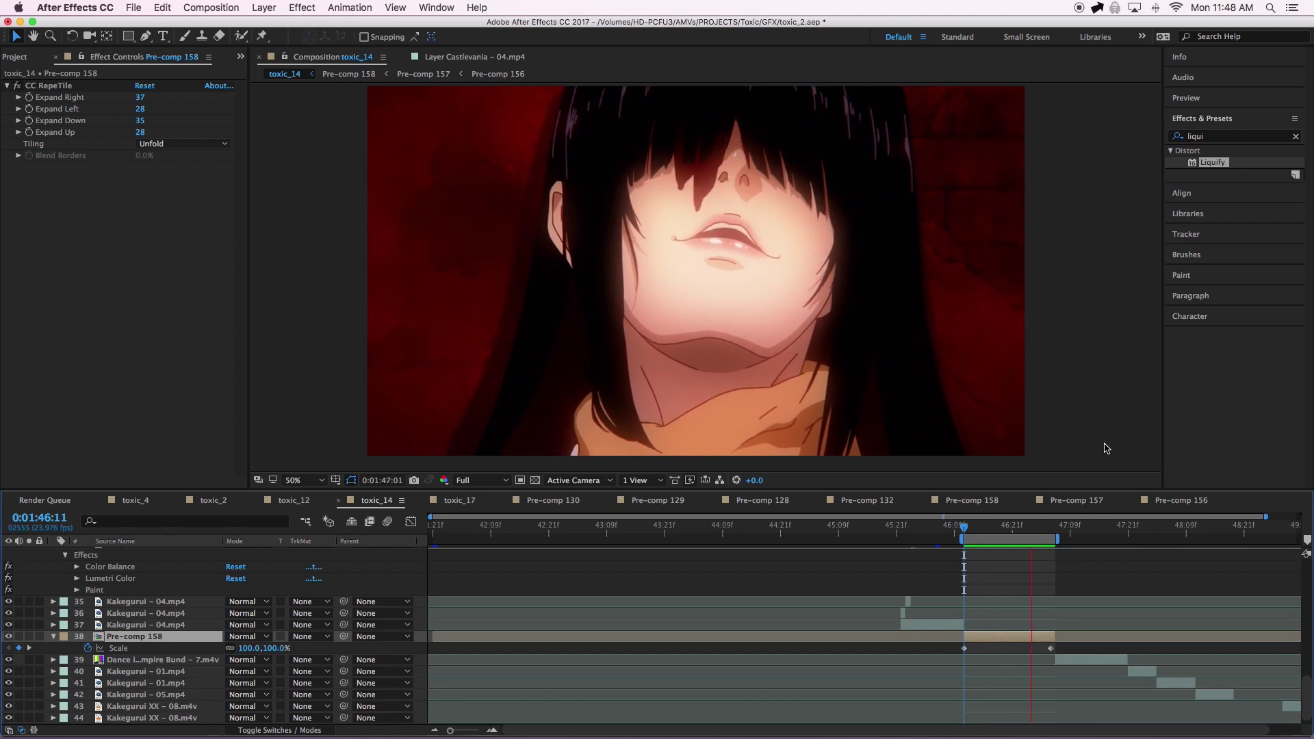
{"action": "key", "text": "space"}
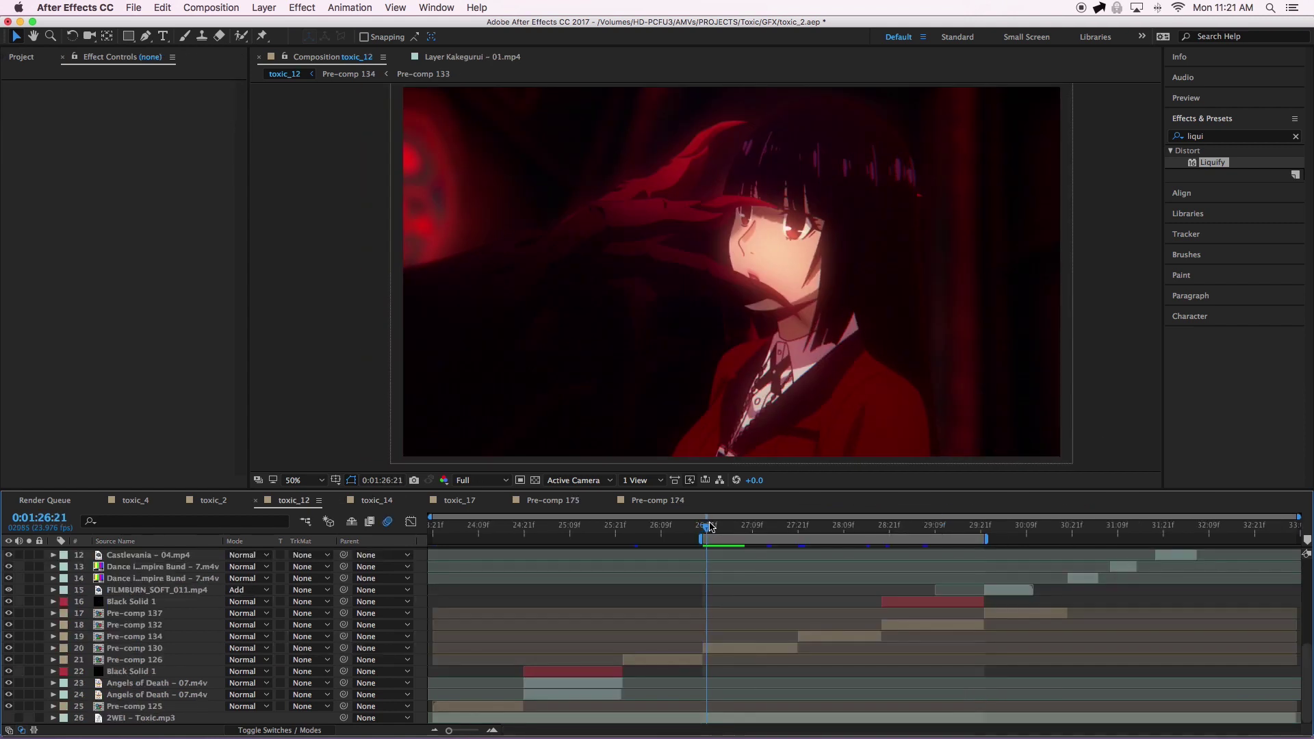
- Scrub through the claw and monster shots in toxic_12 and return to the start of the Pre-comp 130 layer
{"action": "left_click", "coordinate": [733, 527]}
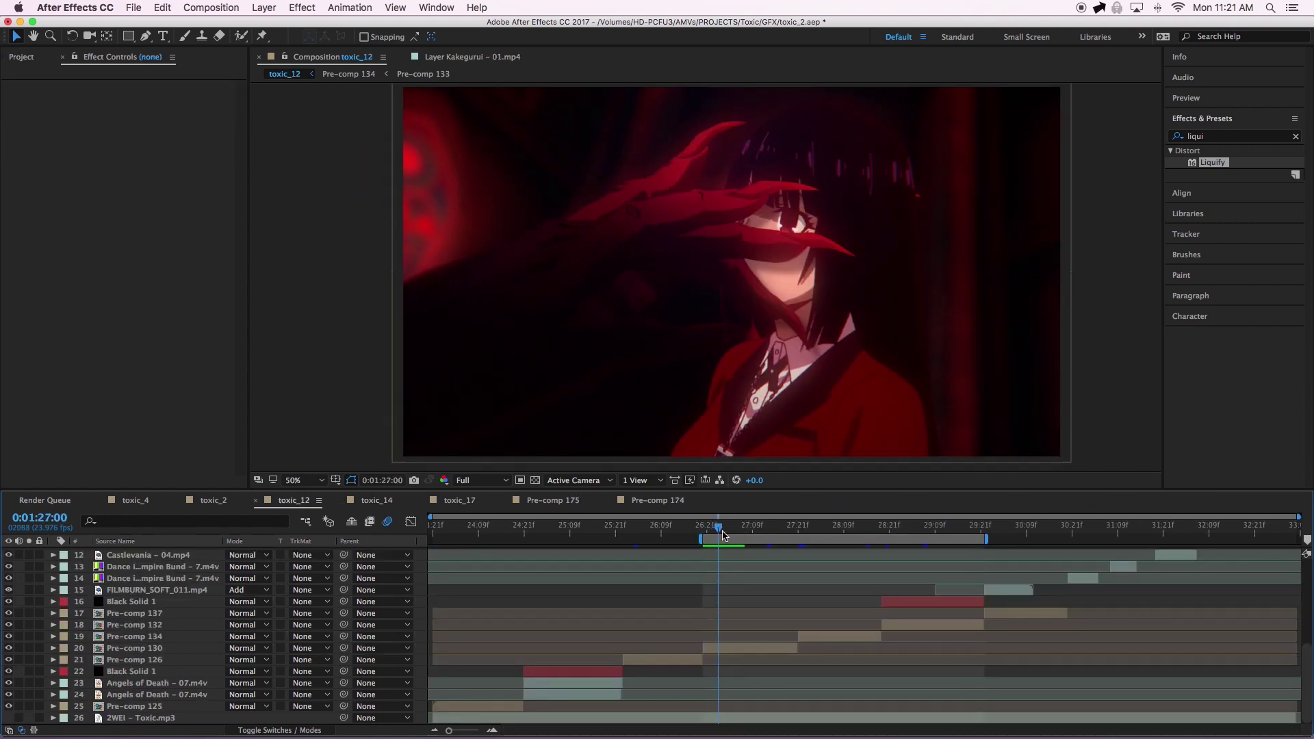
{"action": "left_click_drag", "start_coordinate": [736, 528], "coordinate": [740, 528]}
{"action": "left_click", "coordinate": [802, 529]}
{"action": "left_click", "coordinate": [886, 528]}
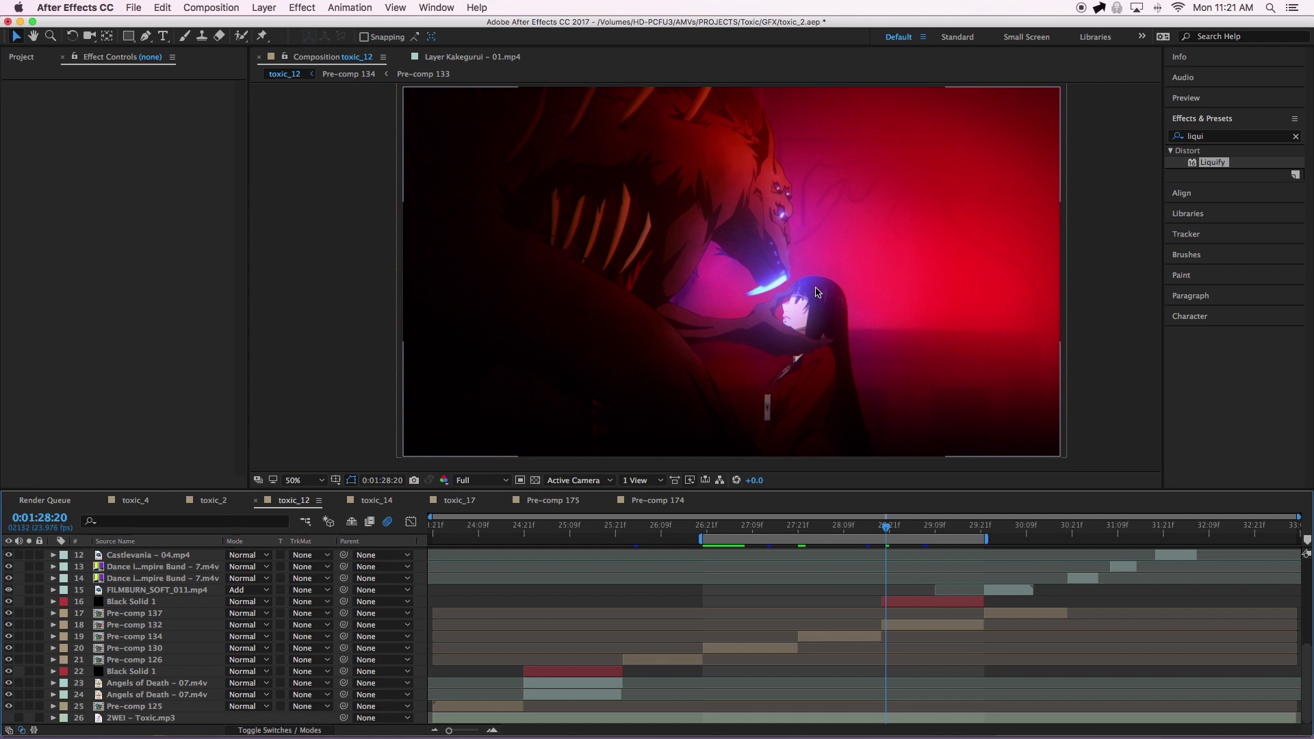
{"action": "left_click", "coordinate": [704, 528]}
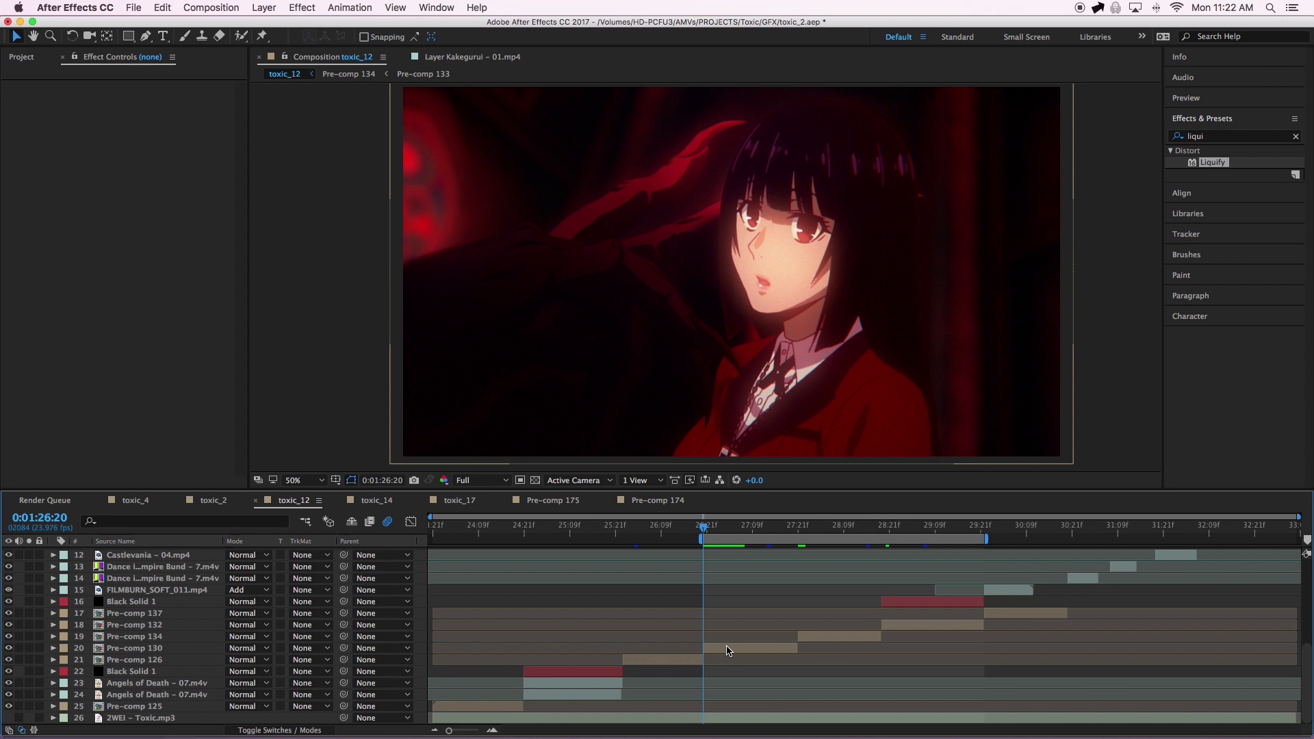
- Open Pre-comp 130, look inside its Pre-comp 129 background, and isolate that blurred background layer in Pre-comp 130
{"action": "double_click", "coordinate": [727, 647]}
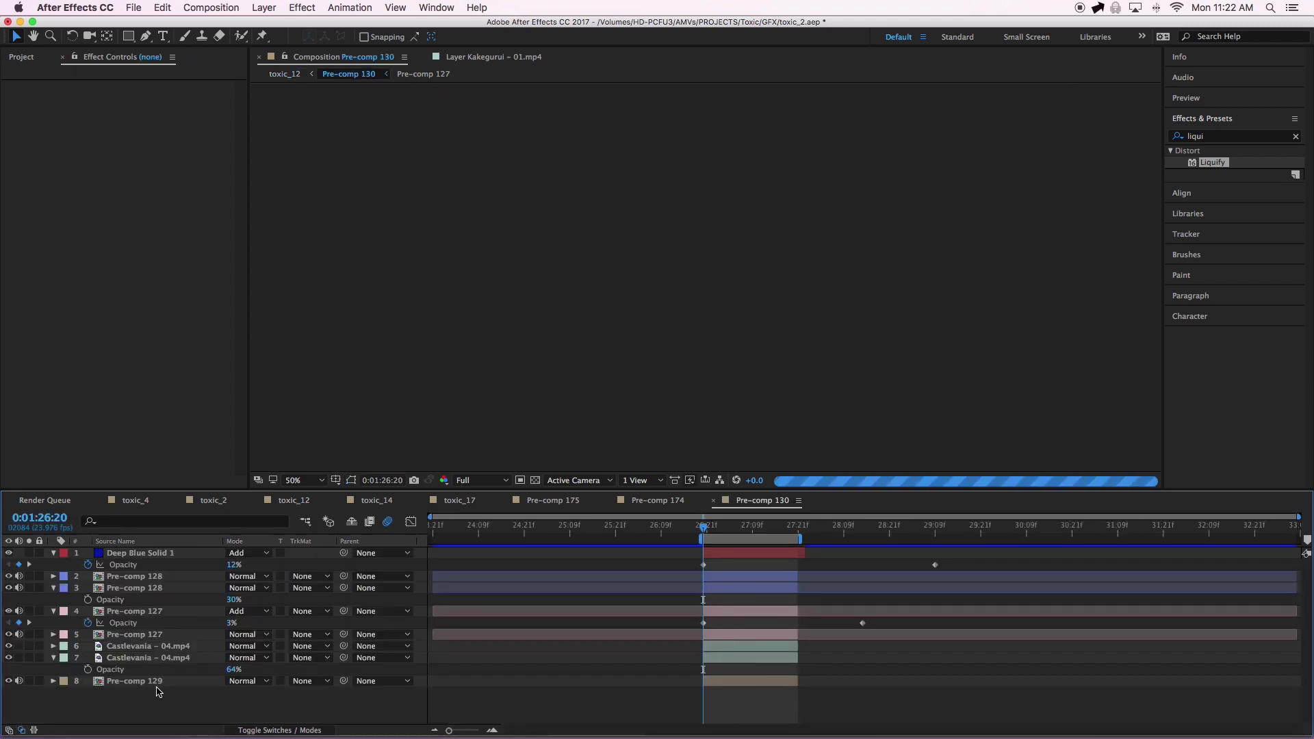
{"action": "left_click", "coordinate": [128, 682]}
{"action": "double_click", "coordinate": [129, 682]}
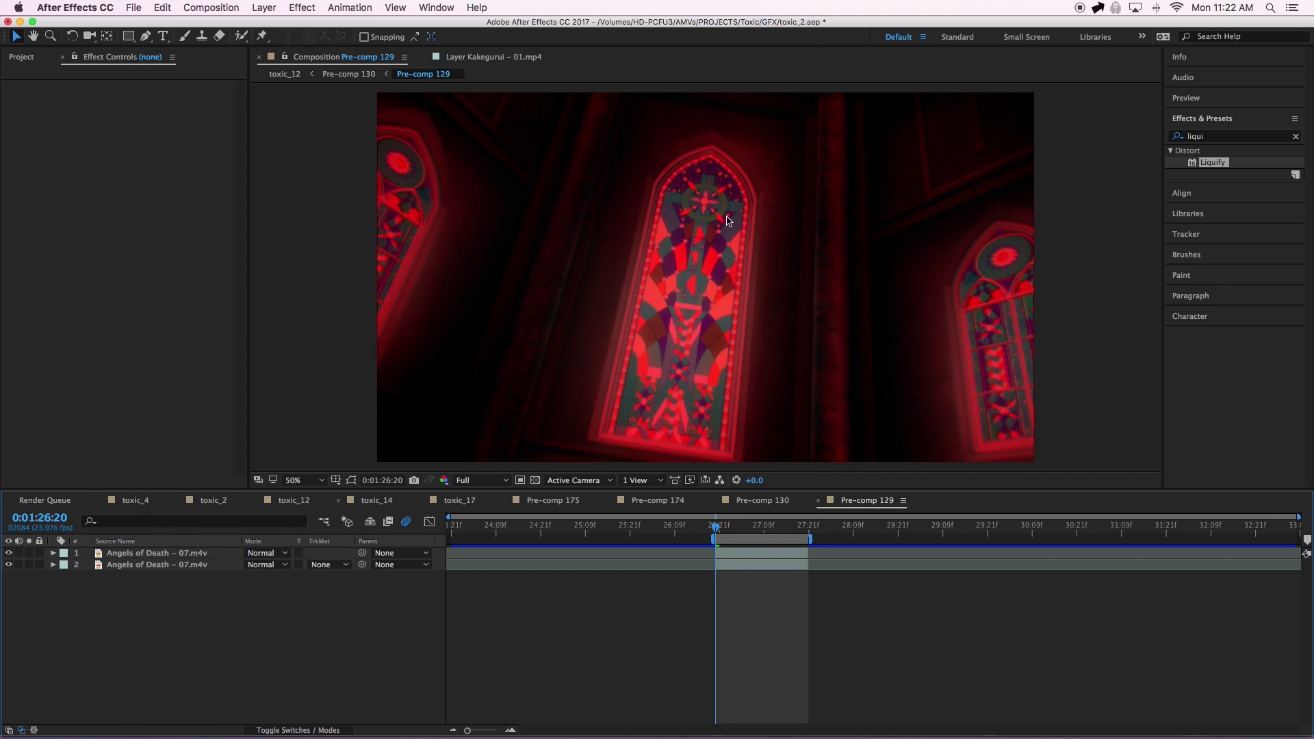
{"action": "left_click", "coordinate": [765, 501]}
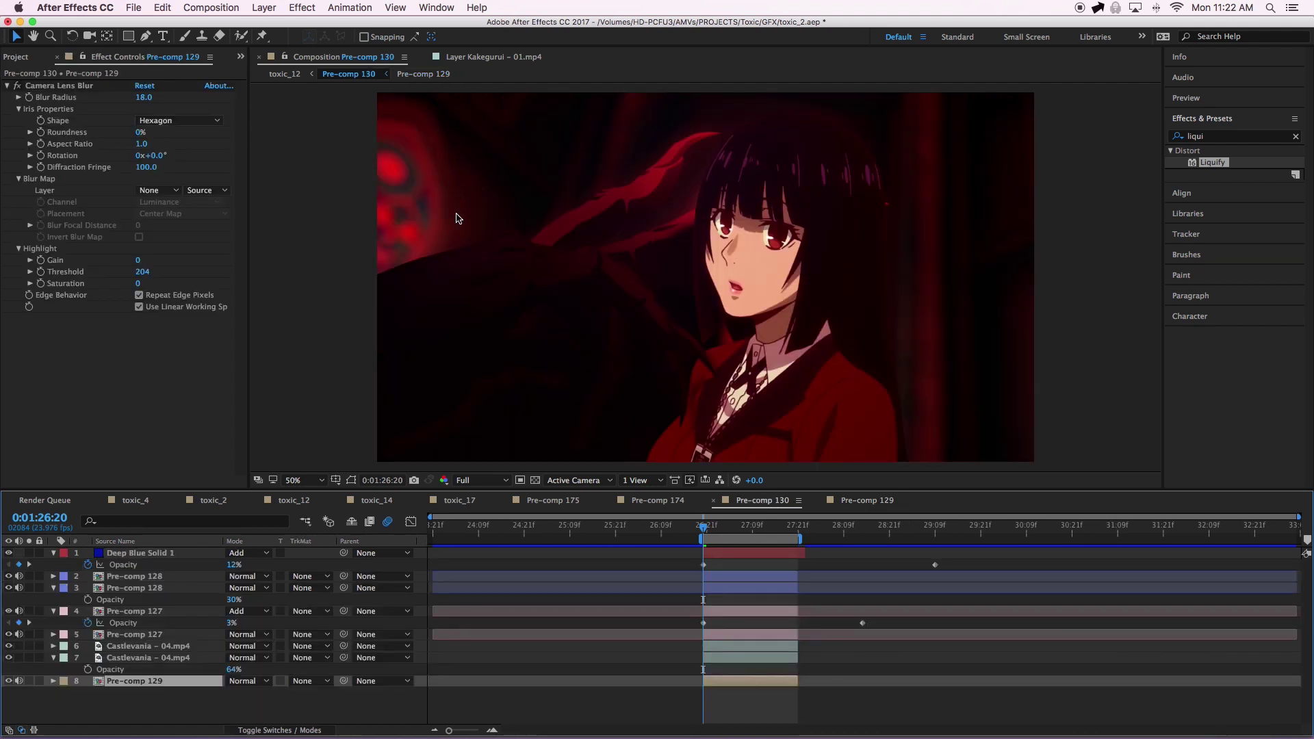
{"action": "double_click", "coordinate": [28, 682]}
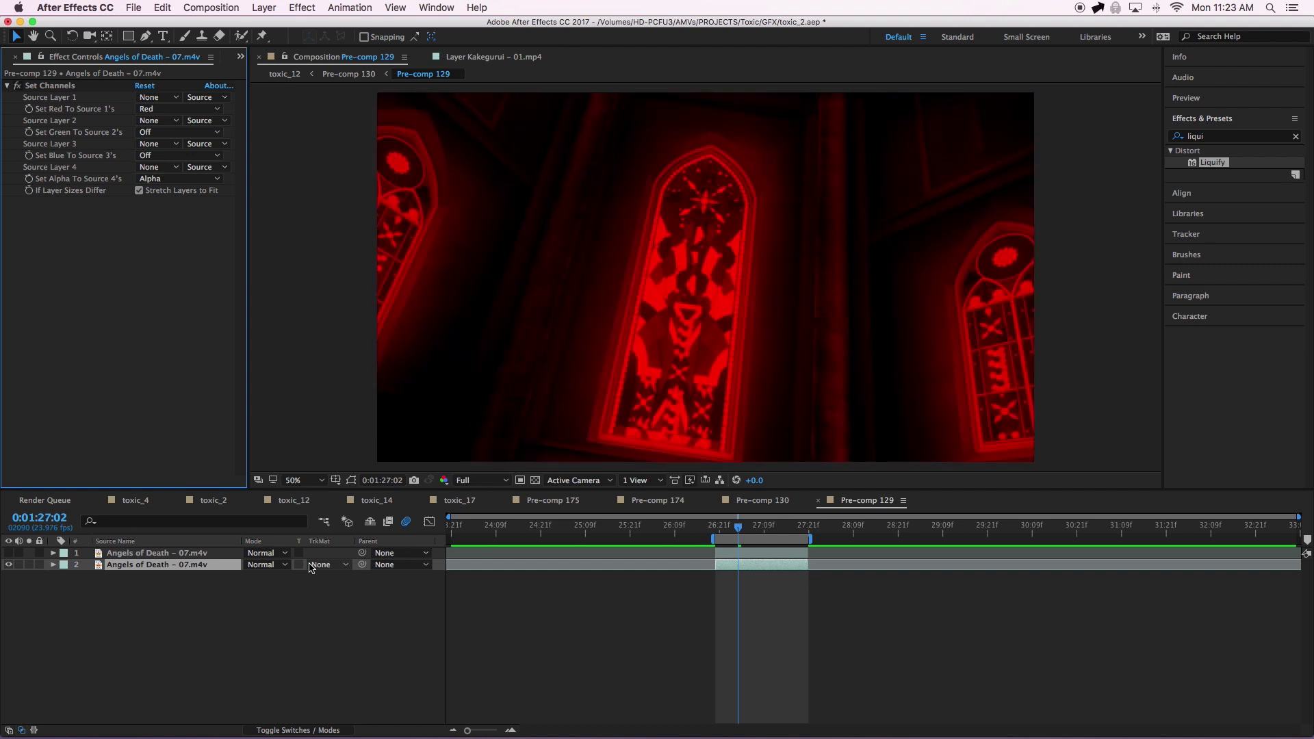
- Select the upper Angels of Death – 07.m4v layer in Pre-comp 129 and compare the windows with it hidden and shown
{"action": "key", "text": "super+Up"}
{"action": "left_click", "coordinate": [6, 553]}
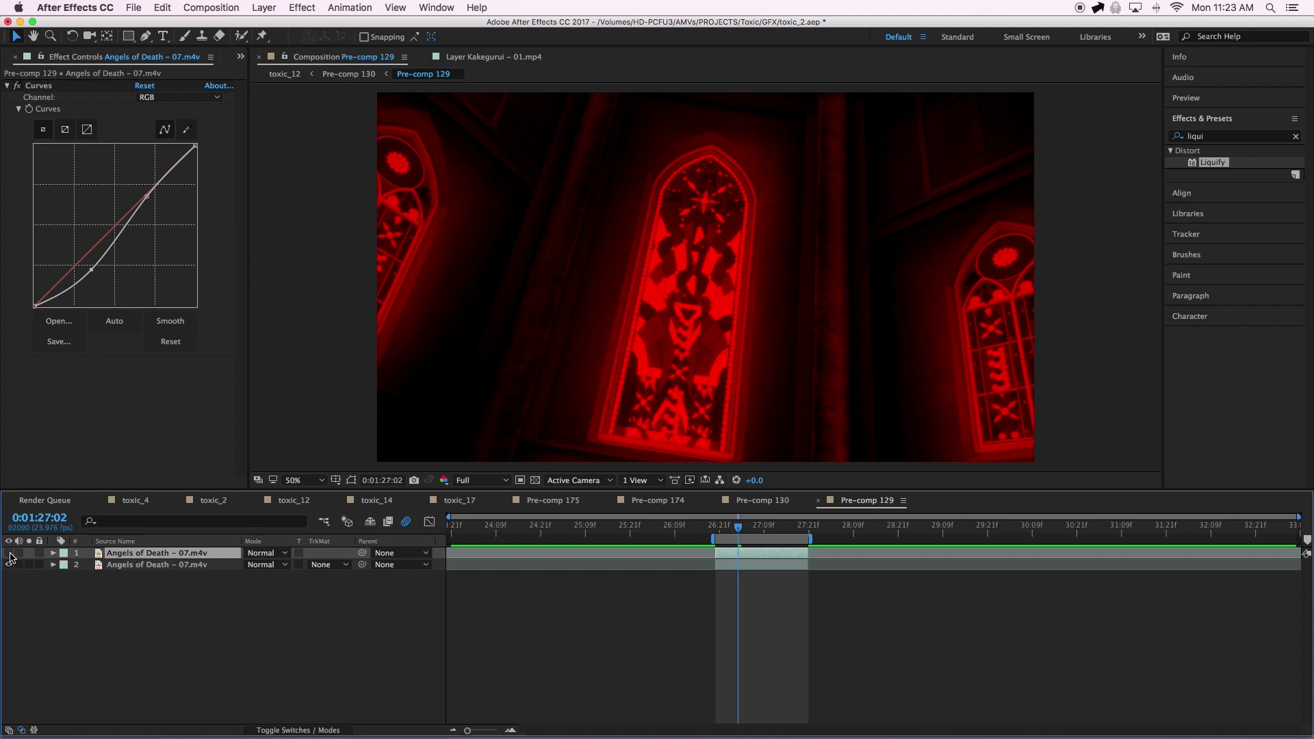
{"action": "left_click", "coordinate": [9, 554]}
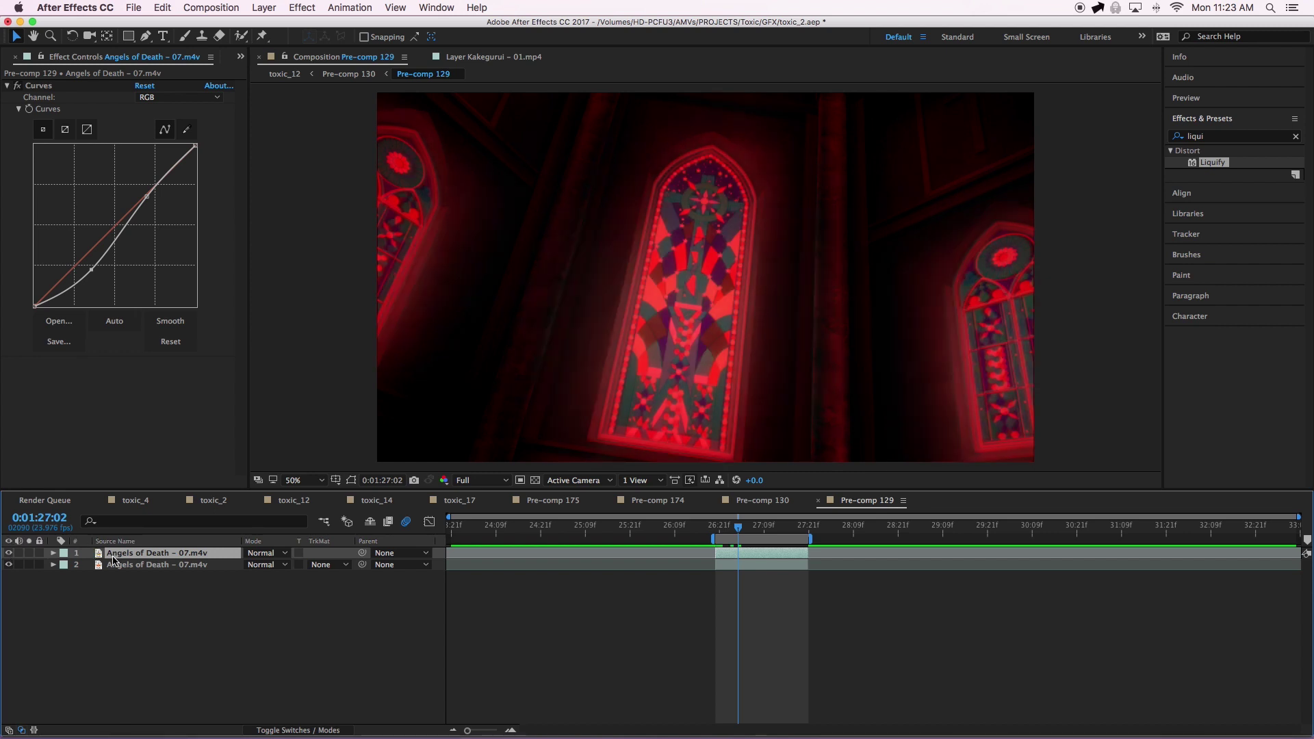
- Reveal the masks on the upper Angels of Death – 07.m4v layer and highlight Mask 1, Mask 2 and Mask 3 in turn
{"action": "key", "text": "m"}
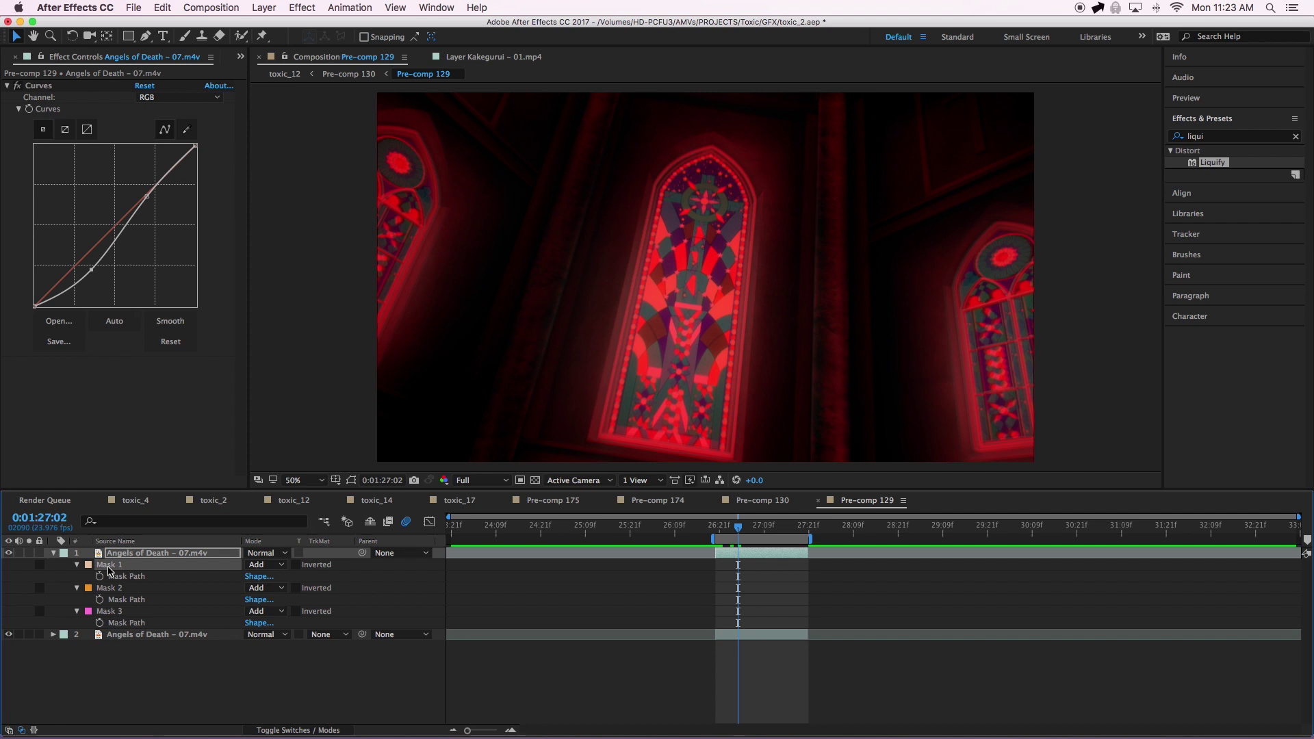
{"action": "left_click", "coordinate": [110, 570]}
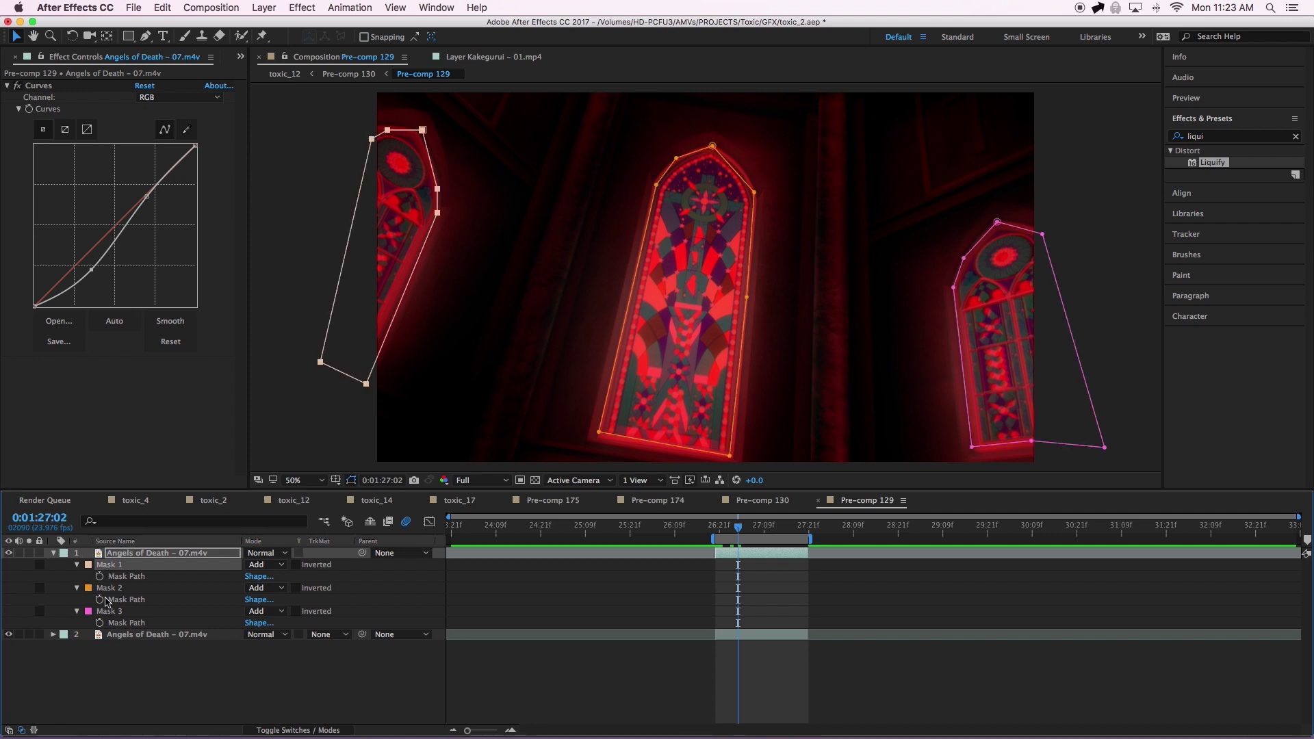
{"action": "left_click", "coordinate": [110, 590]}
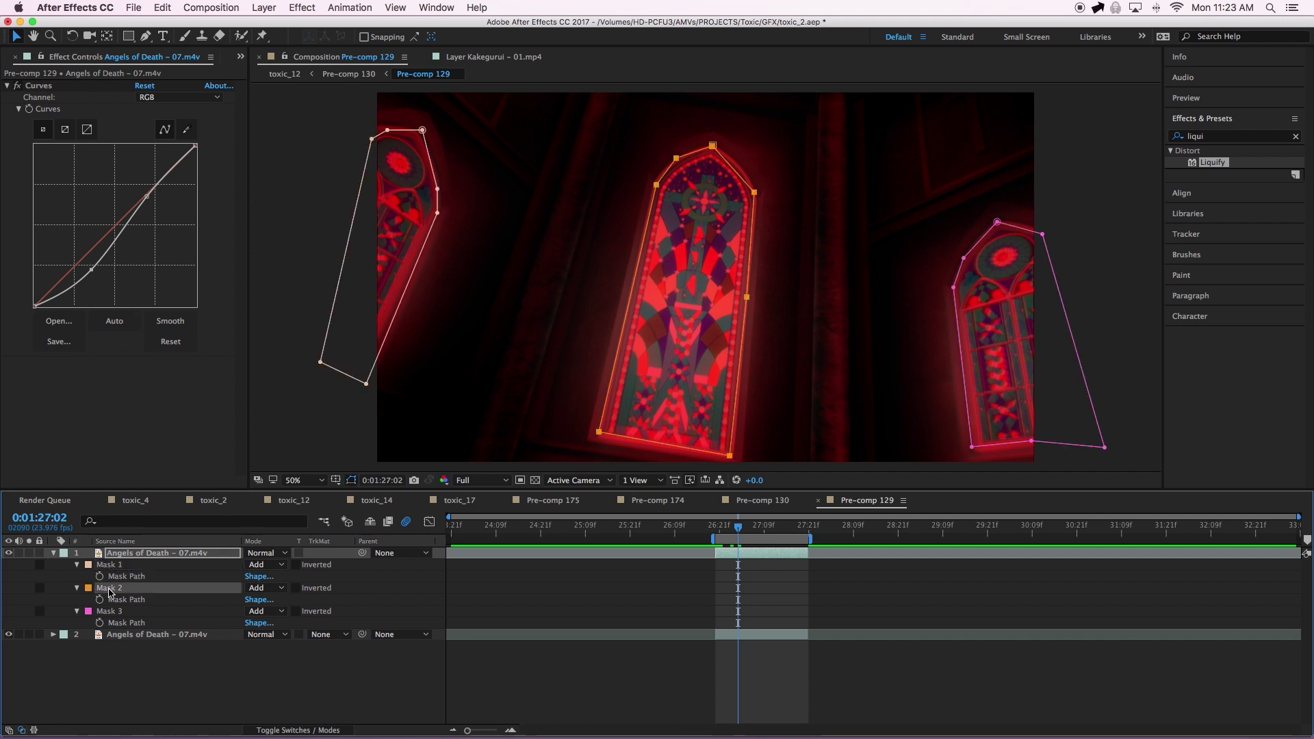
{"action": "left_click", "coordinate": [110, 612]}
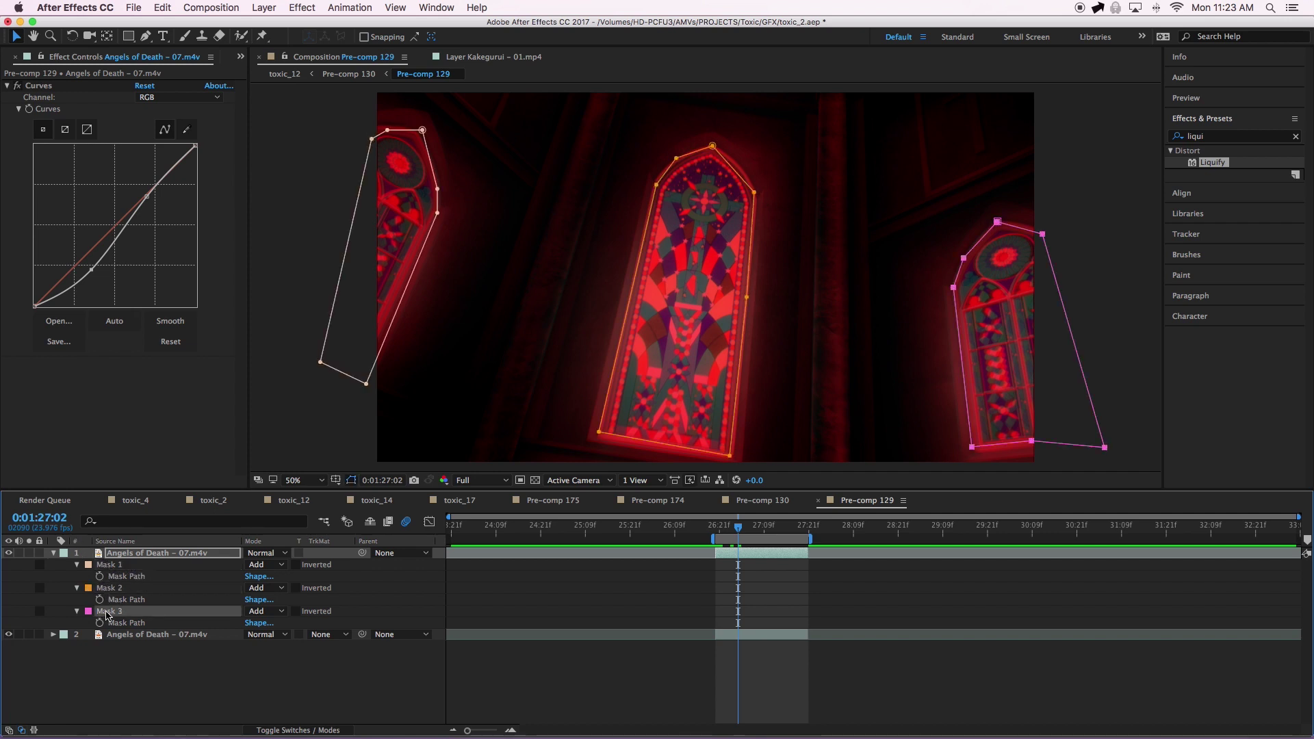
- Hide and show the upper Angels of Death – 07.m4v layer repeatedly to compare the masked windows, then clear the selection
{"action": "left_click", "coordinate": [9, 554]}
{"action": "left_click", "coordinate": [9, 554]}
{"action": "left_click", "coordinate": [9, 554]}
{"action": "left_click", "coordinate": [9, 554]}
{"action": "left_click", "coordinate": [300, 661]}
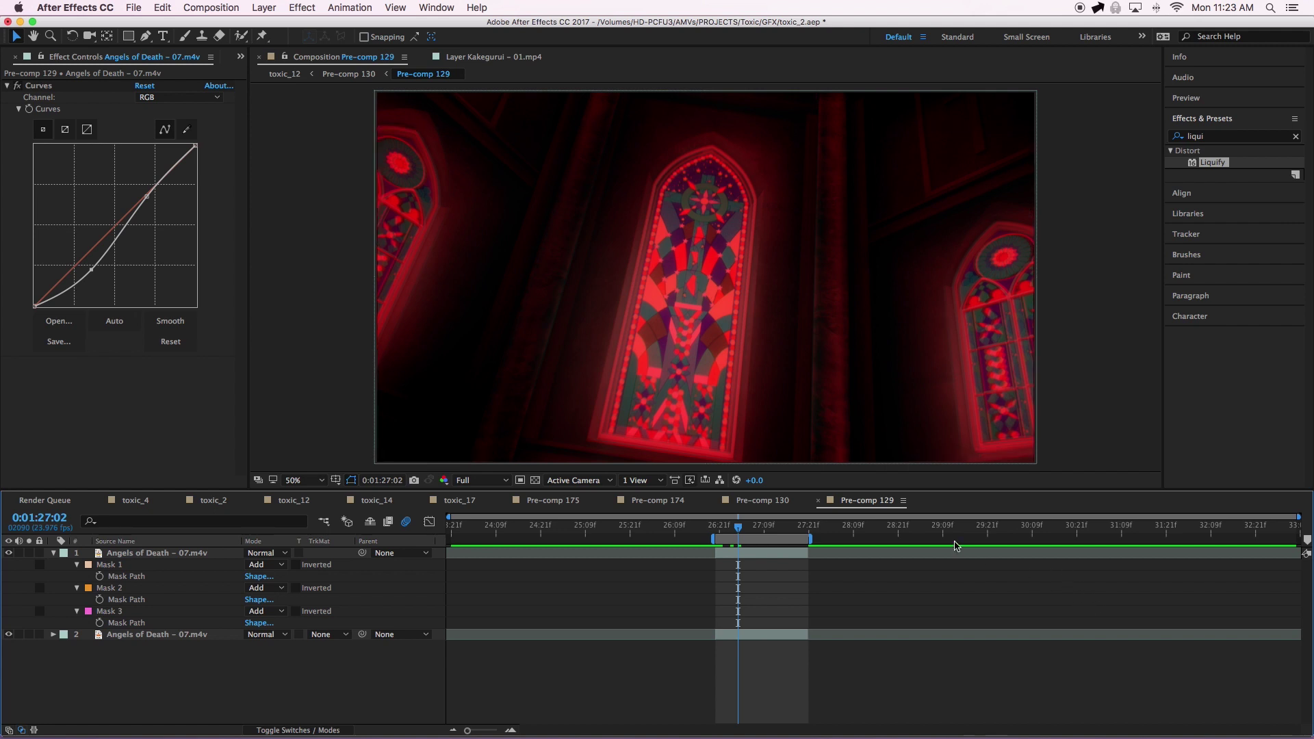
- Return to Pre-comp 130 and undo the last scale and position changes on the Pre-comp 129 background layer
{"action": "left_click", "coordinate": [763, 502]}
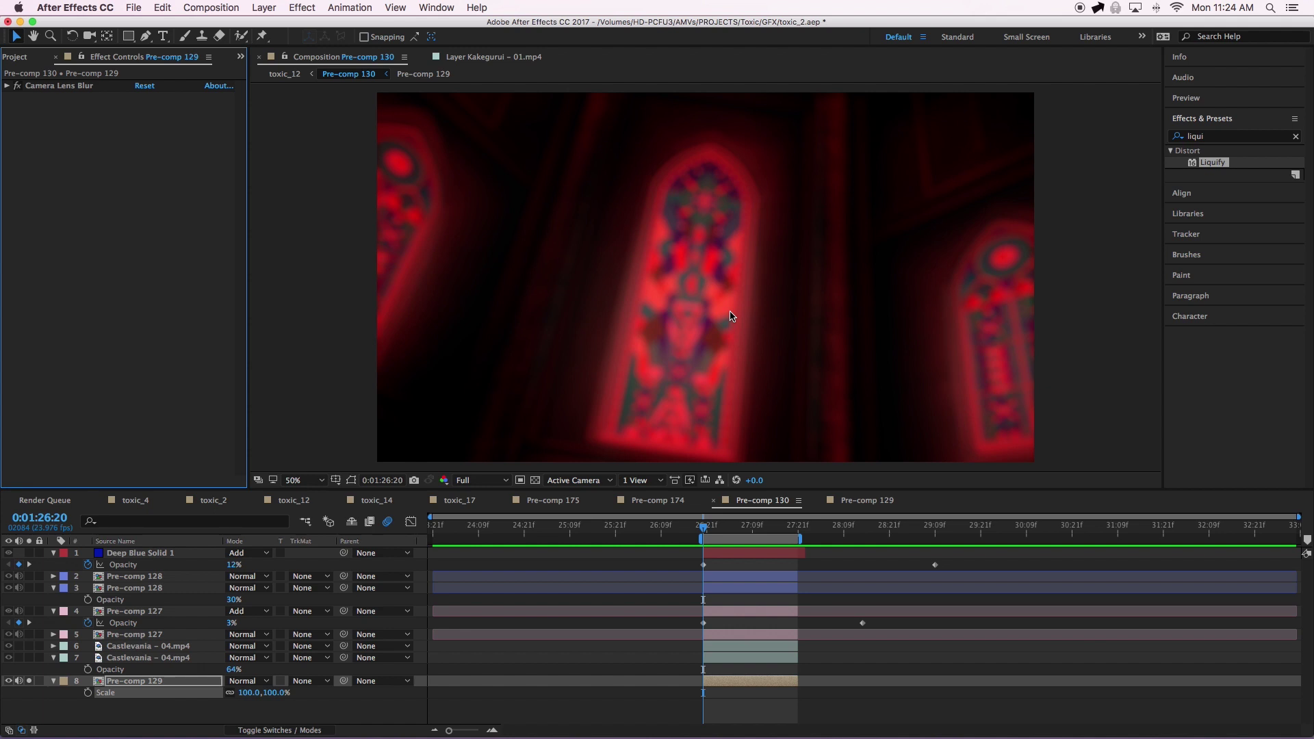
{"action": "key", "text": "super+z"}
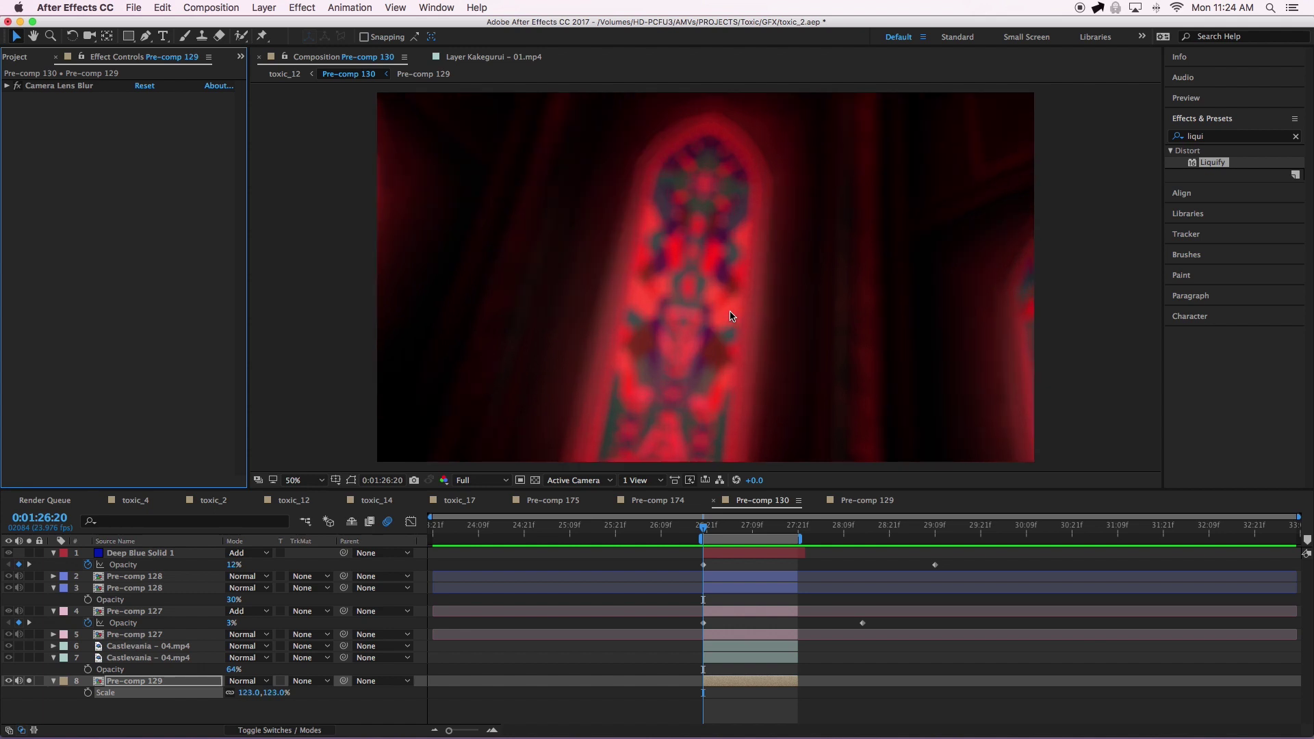
{"action": "key", "text": "super+z"}
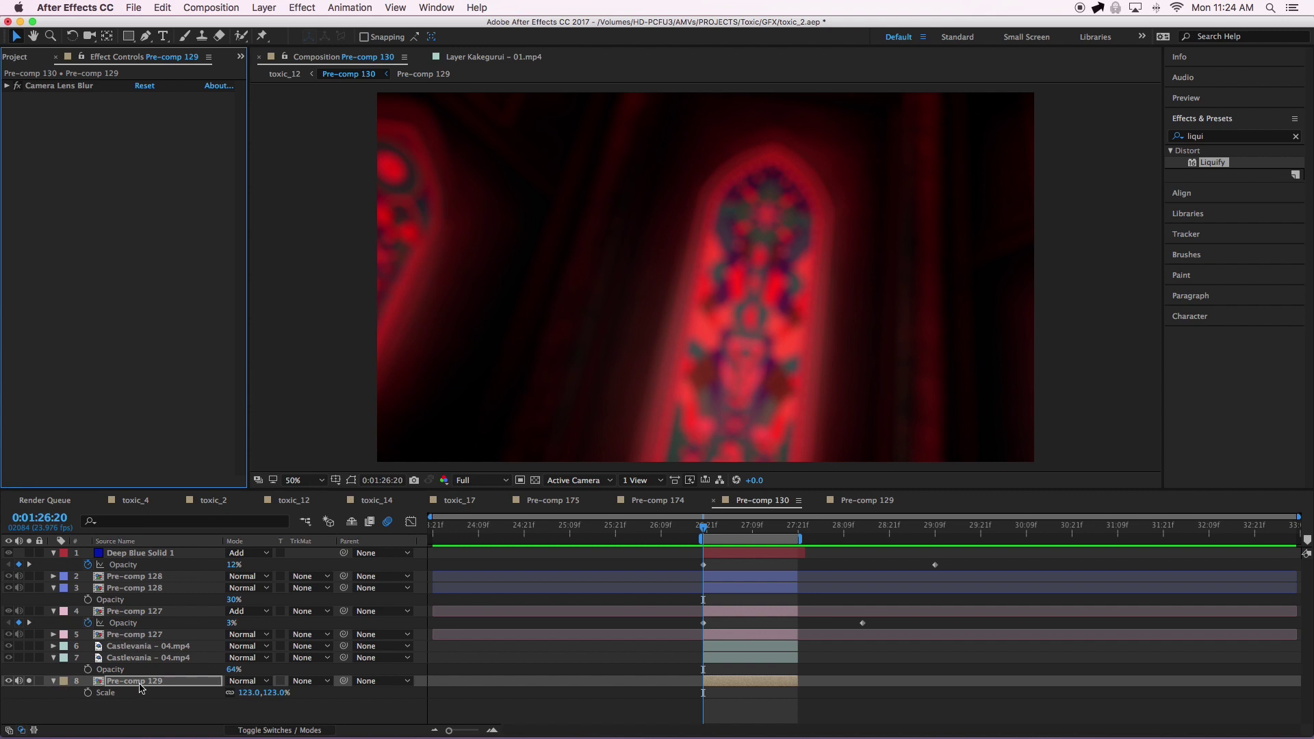
- Isolate the upper Castlevania – 04.mp4 layer with the Pre-comp 129 background and delete the Castlevania layer's Mask 1
{"action": "left_click", "coordinate": [161, 648]}
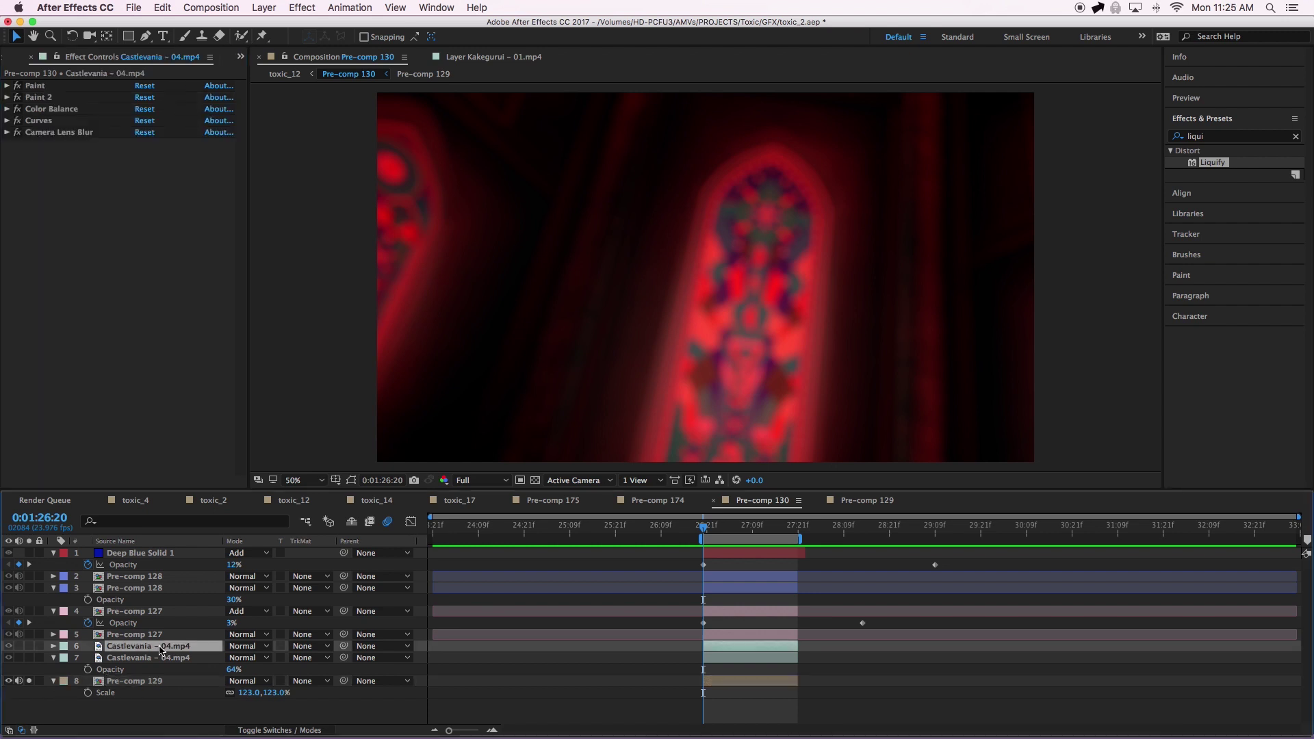
{"action": "double_click", "coordinate": [160, 648]}
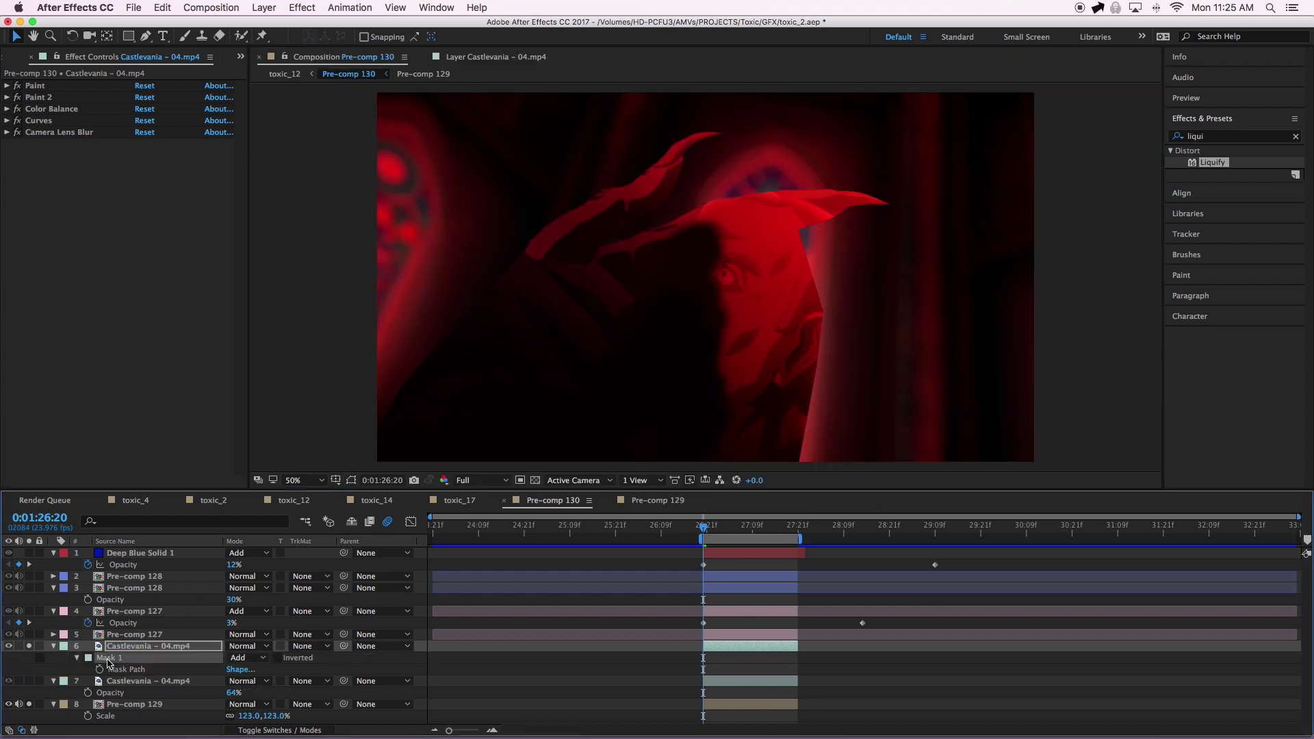
{"action": "key", "text": "Delete"}
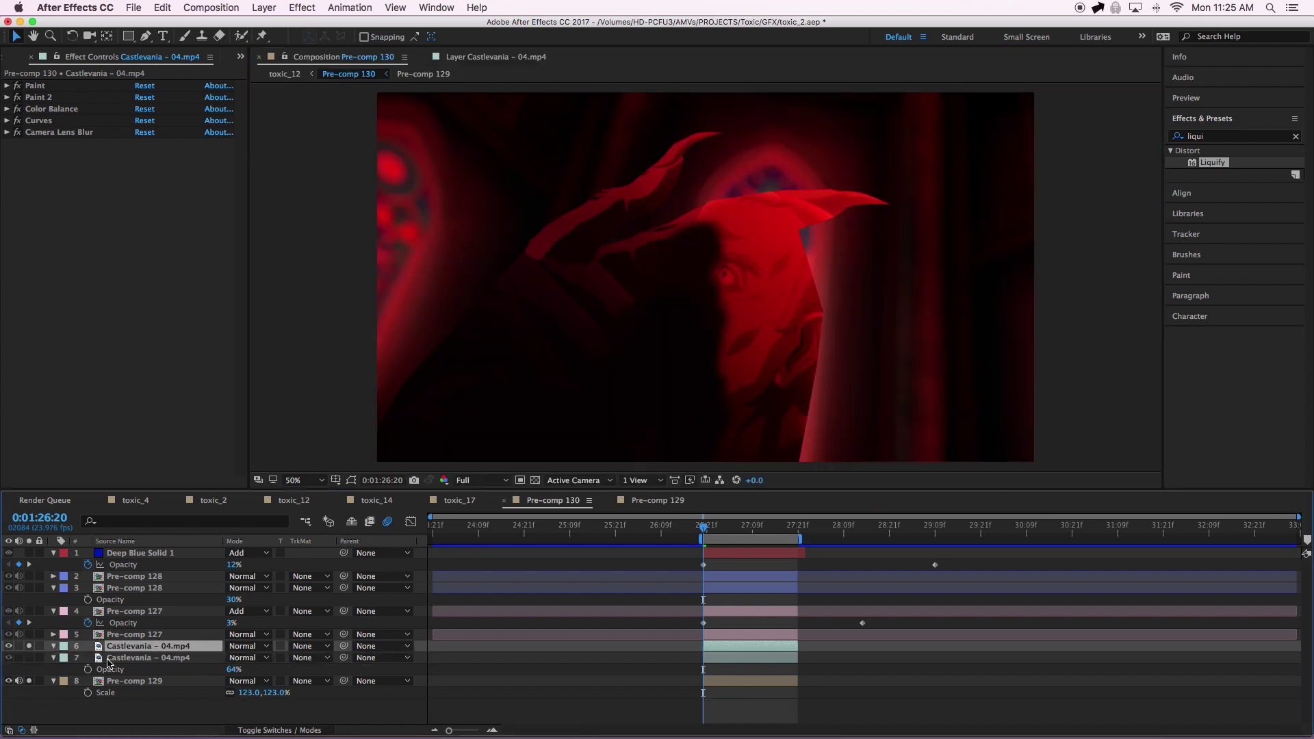
- Delete every effect on the upper Castlevania – 04.mp4 layer, from Paint through Camera Lens Blur, and undo the deletion
{"action": "left_click", "coordinate": [54, 57]}
{"action": "left_click", "coordinate": [43, 133]}
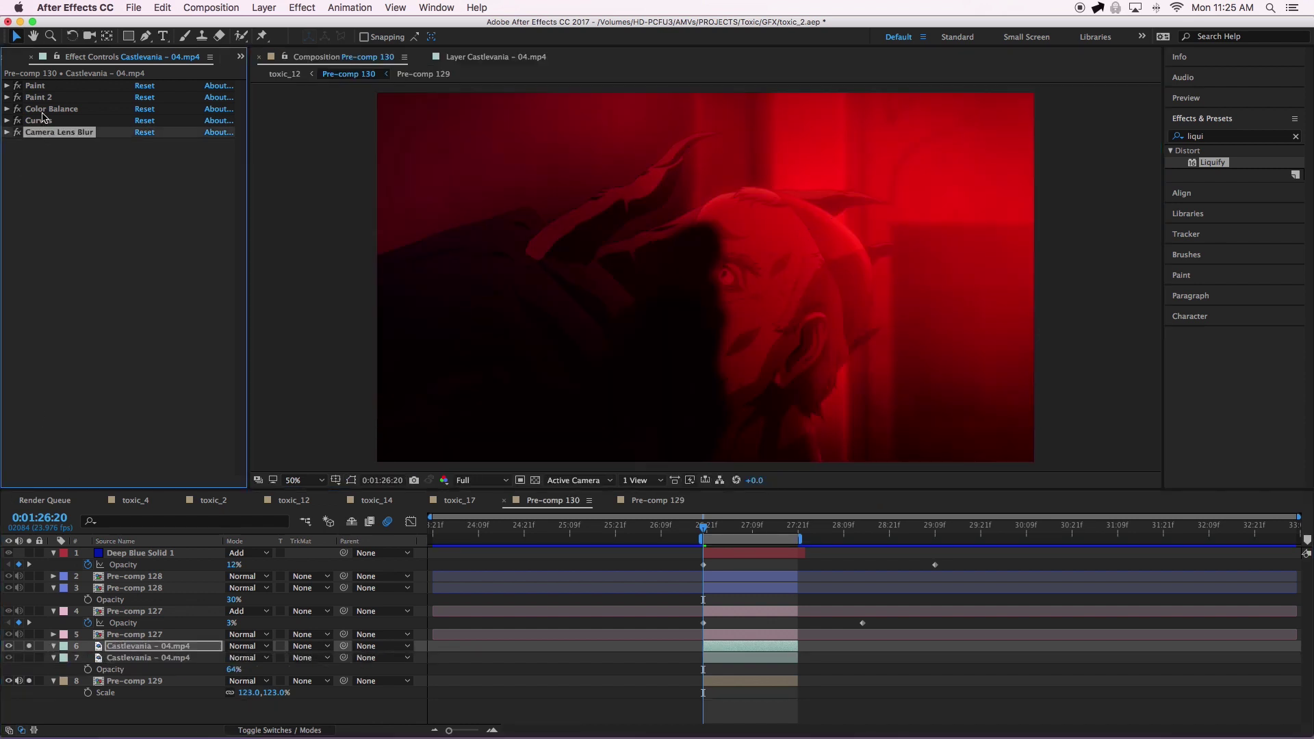
{"action": "left_click", "coordinate": [48, 87], "text": "shift"}
{"action": "key", "text": "Delete"}
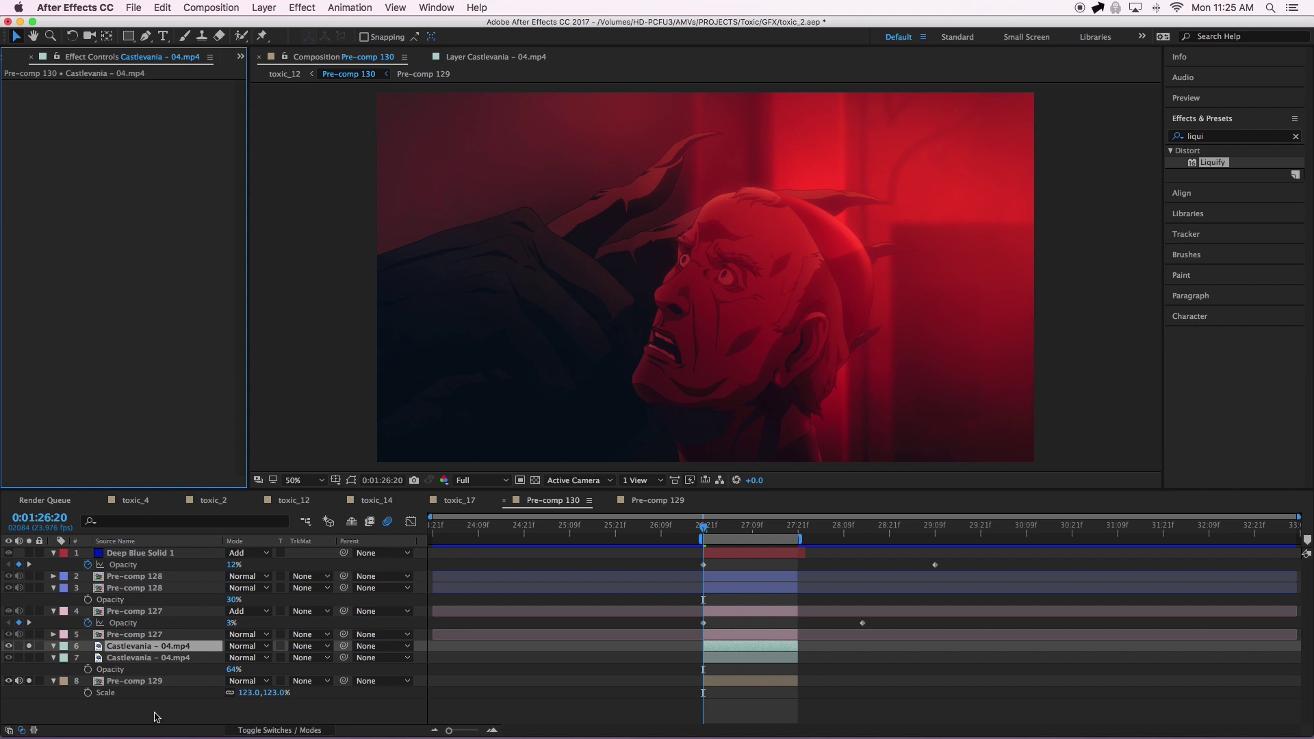
{"action": "key", "text": "super+z"}
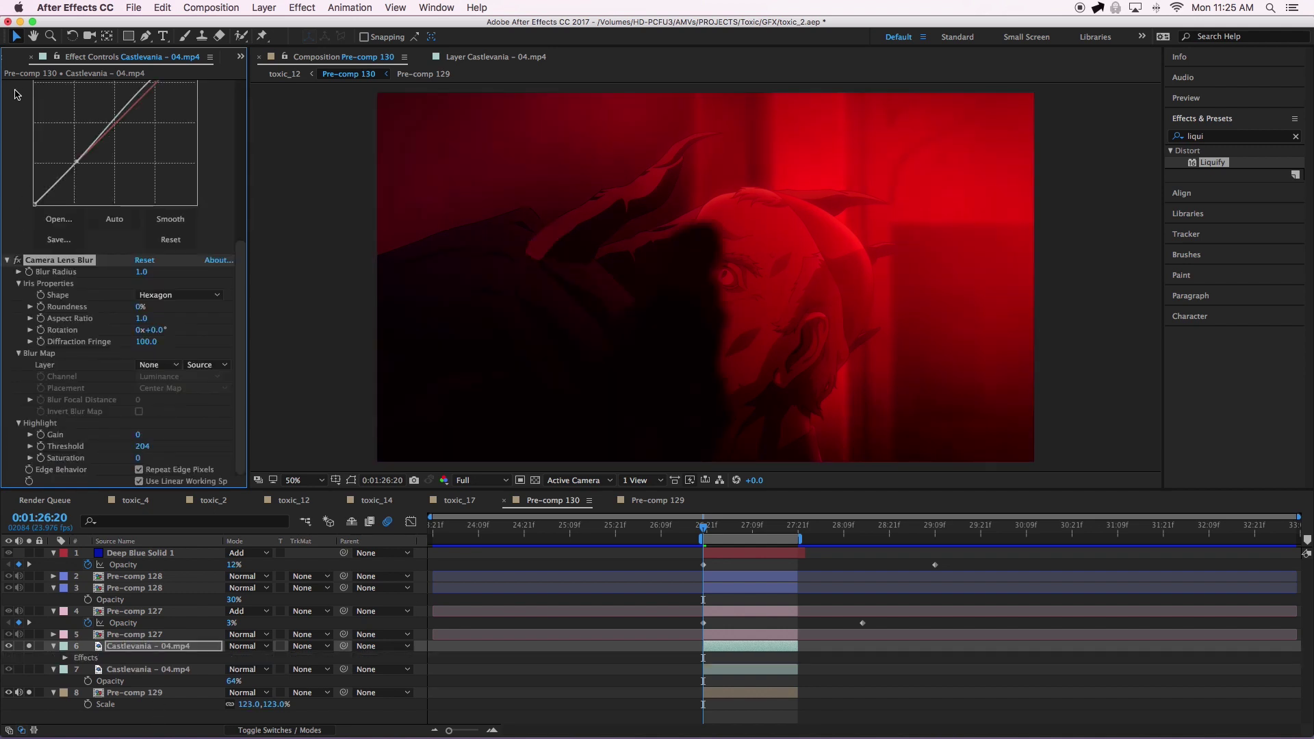
- Collapse the layer's effects and compare the monster's head with Paint and Paint 2 switched off and on
{"action": "scroll", "coordinate": [16, 89], "scroll_direction": "up", "scroll_amount": 5}
{"action": "left_click", "coordinate": [9, 86], "text": "super"}
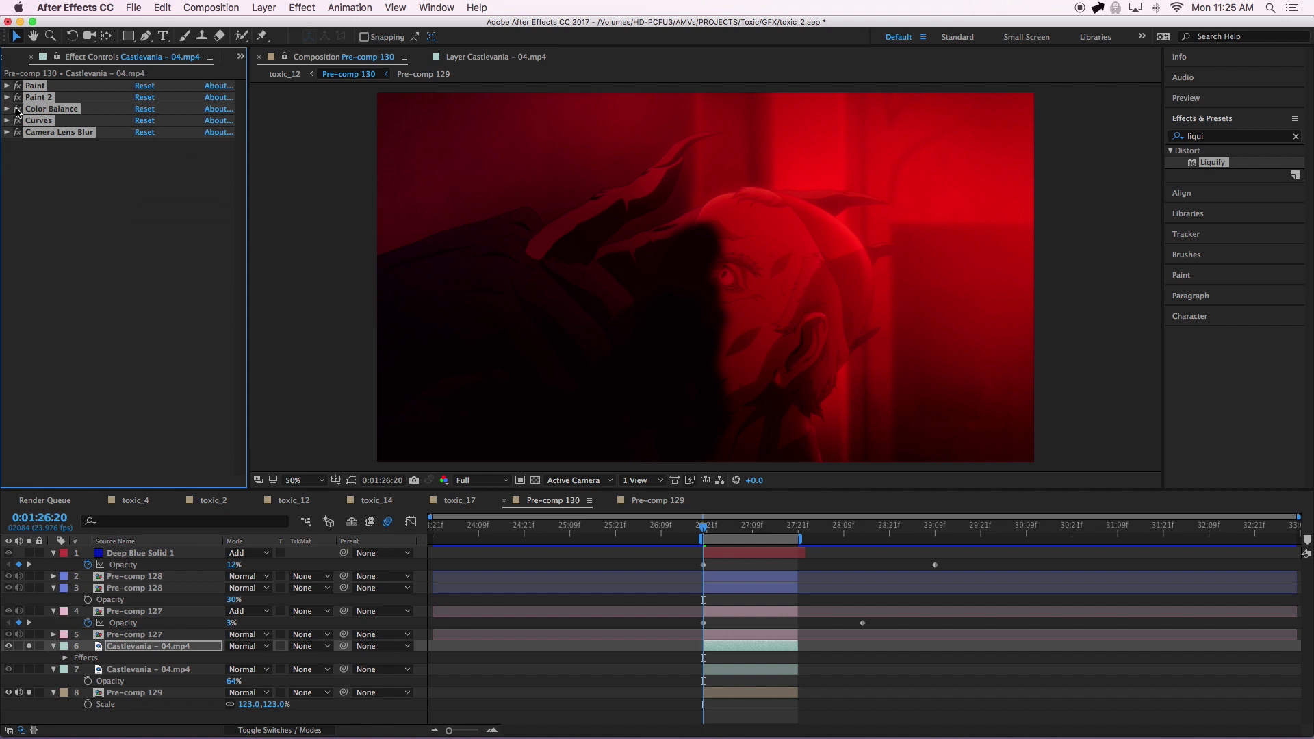
{"action": "left_click", "coordinate": [37, 88]}
{"action": "left_click", "coordinate": [38, 98]}
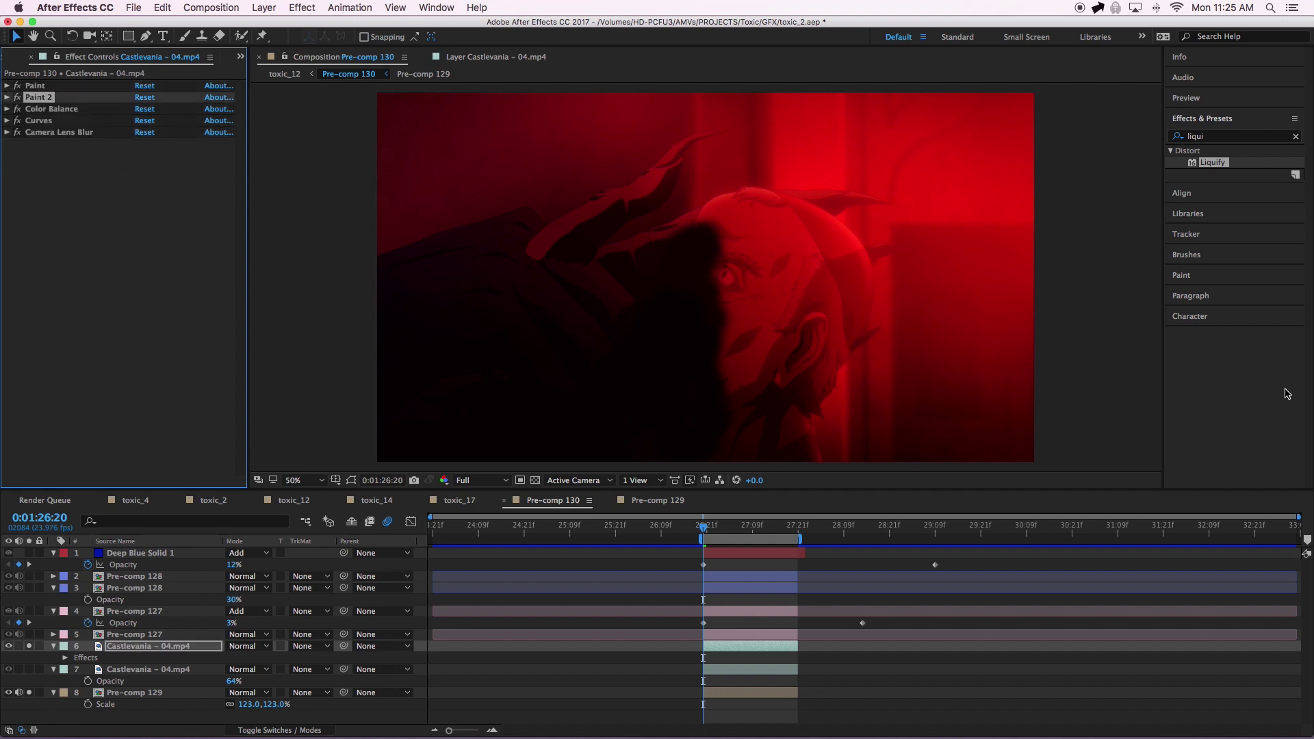
{"action": "left_click", "coordinate": [24, 88], "text": "shift"}
{"action": "left_click", "coordinate": [18, 85]}
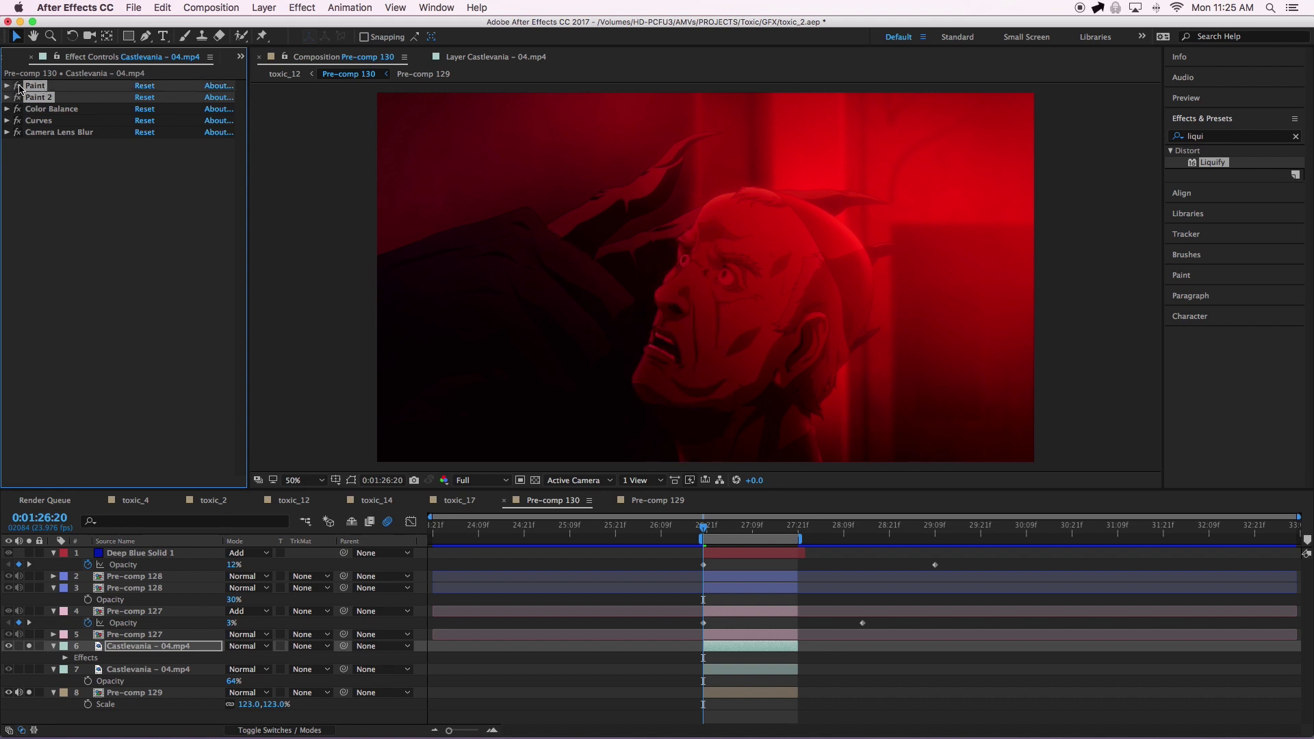
{"action": "left_click", "coordinate": [19, 86]}
{"action": "left_click", "coordinate": [19, 86]}
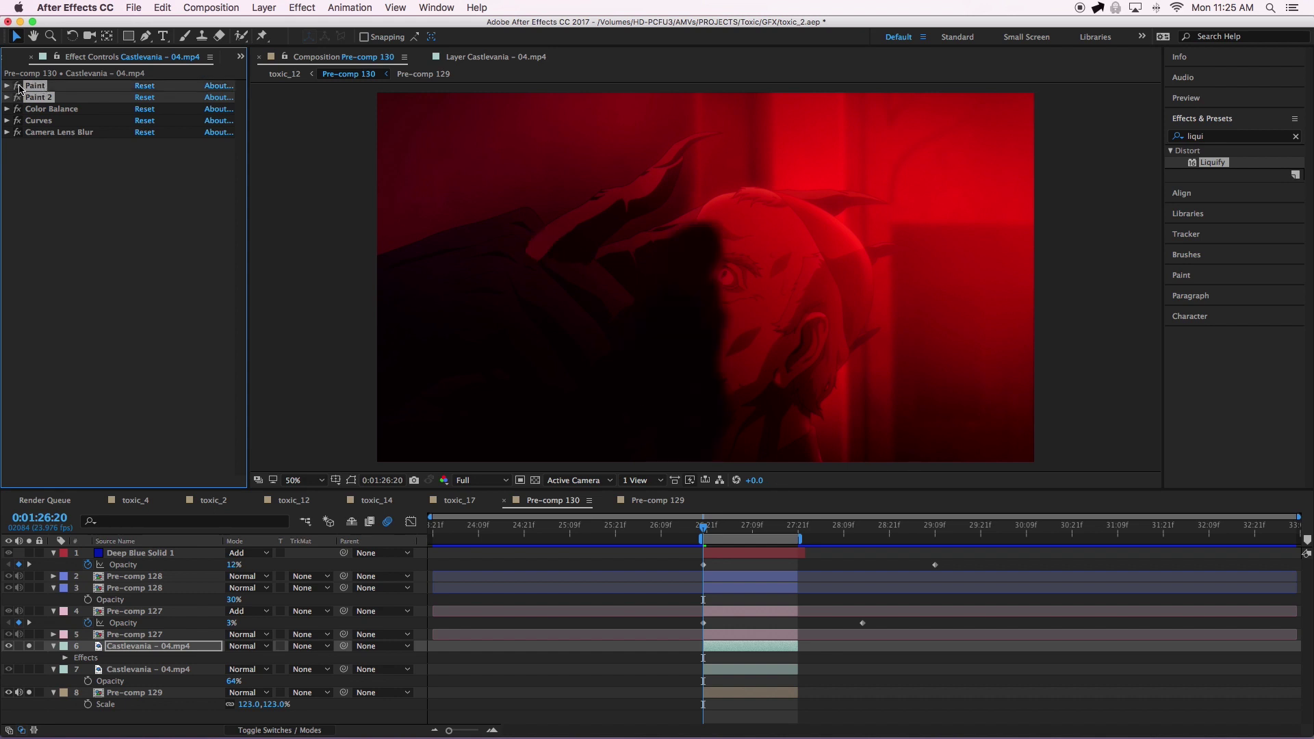
{"action": "left_click", "coordinate": [18, 87]}
{"action": "left_click", "coordinate": [19, 86]}
{"action": "left_click", "coordinate": [19, 86]}
{"action": "left_click", "coordinate": [19, 86]}
{"action": "left_click", "coordinate": [19, 86]}
- Collapse the upper Castlevania – 04.mp4 layer and solo the lower Castlevania – 04.mp4 layer along with it
{"action": "left_click", "coordinate": [62, 332]}
{"action": "left_click", "coordinate": [54, 646]}
{"action": "left_click", "coordinate": [29, 658]}
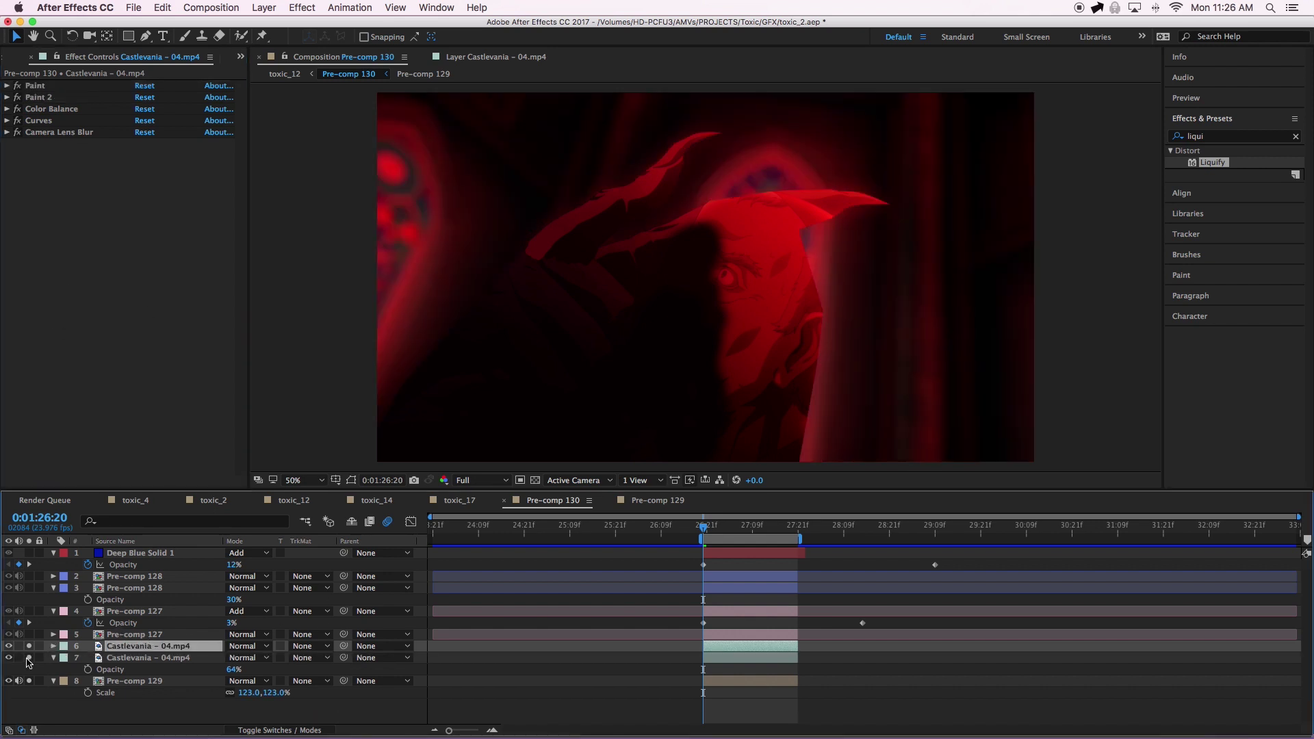
- Collapse the lower Castlevania – 04.mp4 layer's effects down to Gaussian Blur and toggle the layer's solo state to compare the glow
{"action": "left_click", "coordinate": [106, 658]}
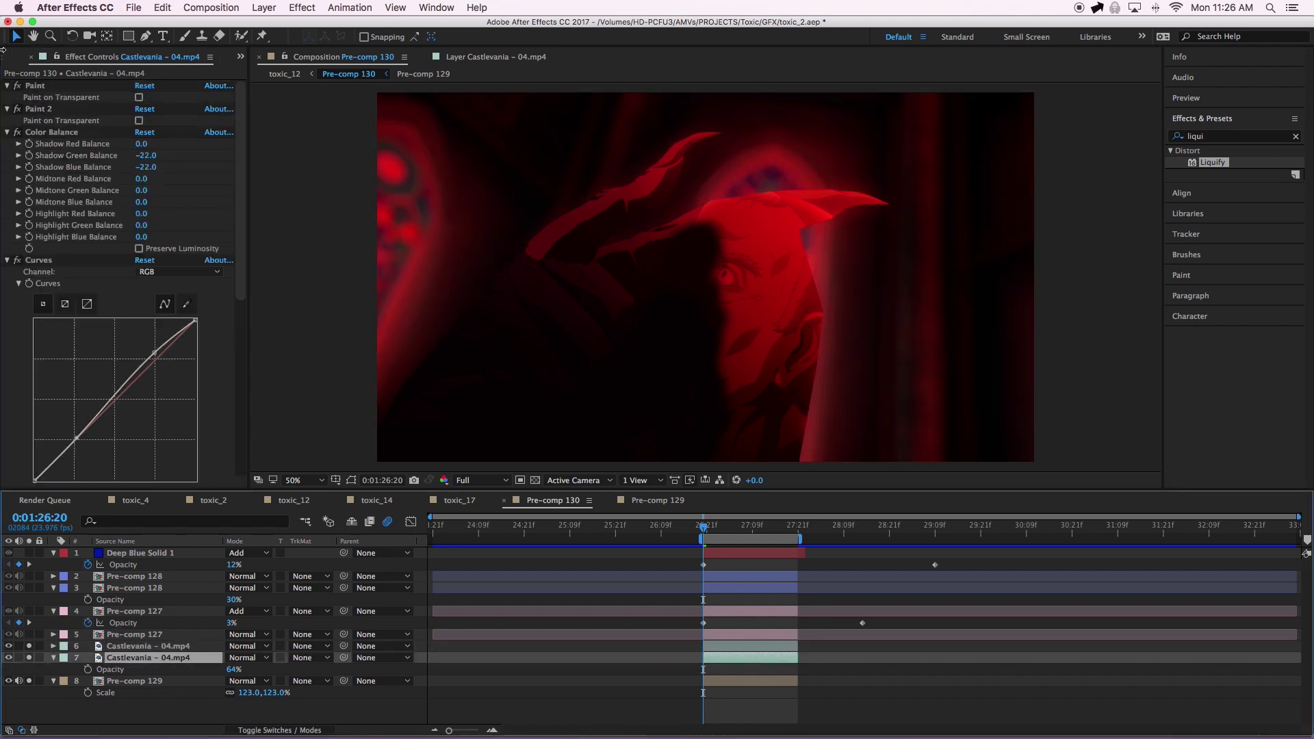
{"action": "left_click", "coordinate": [8, 86]}
{"action": "left_click", "coordinate": [8, 97]}
{"action": "left_click", "coordinate": [8, 109]}
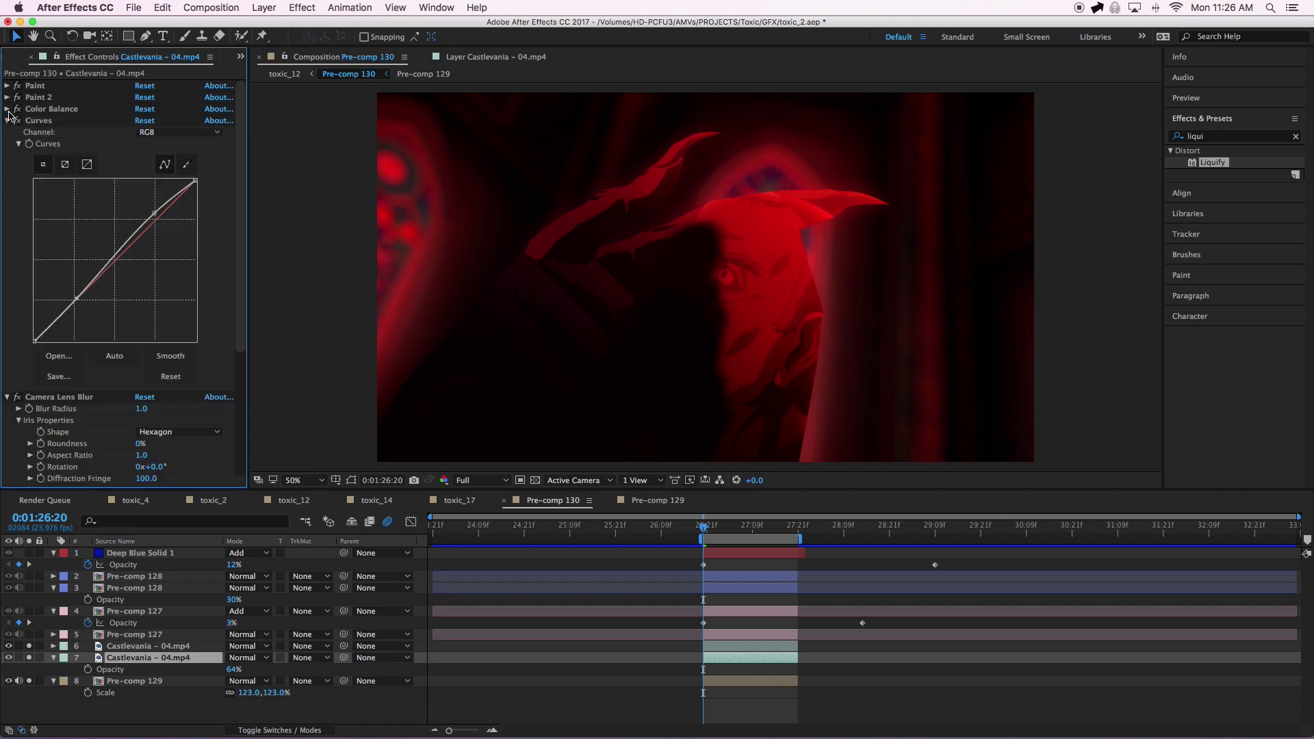
{"action": "left_click", "coordinate": [8, 121]}
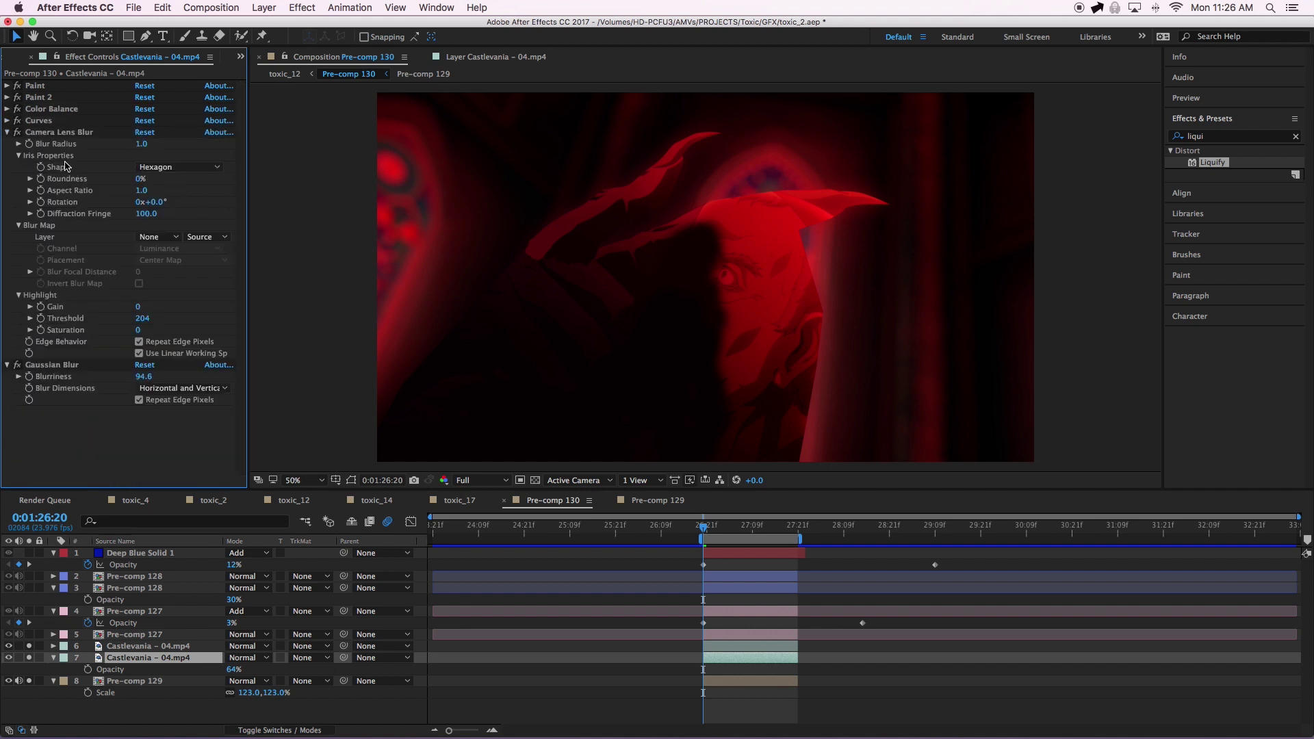
{"action": "left_click", "coordinate": [8, 133]}
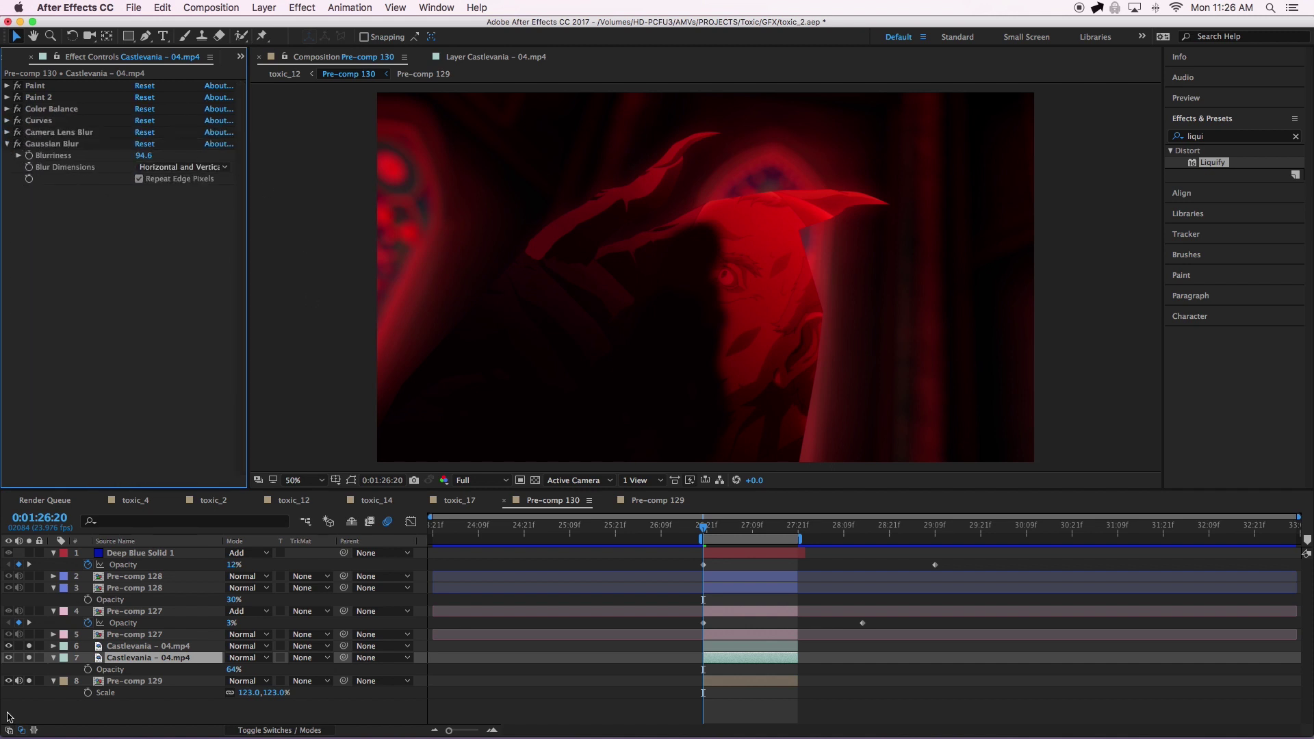
{"action": "left_click", "coordinate": [30, 659]}
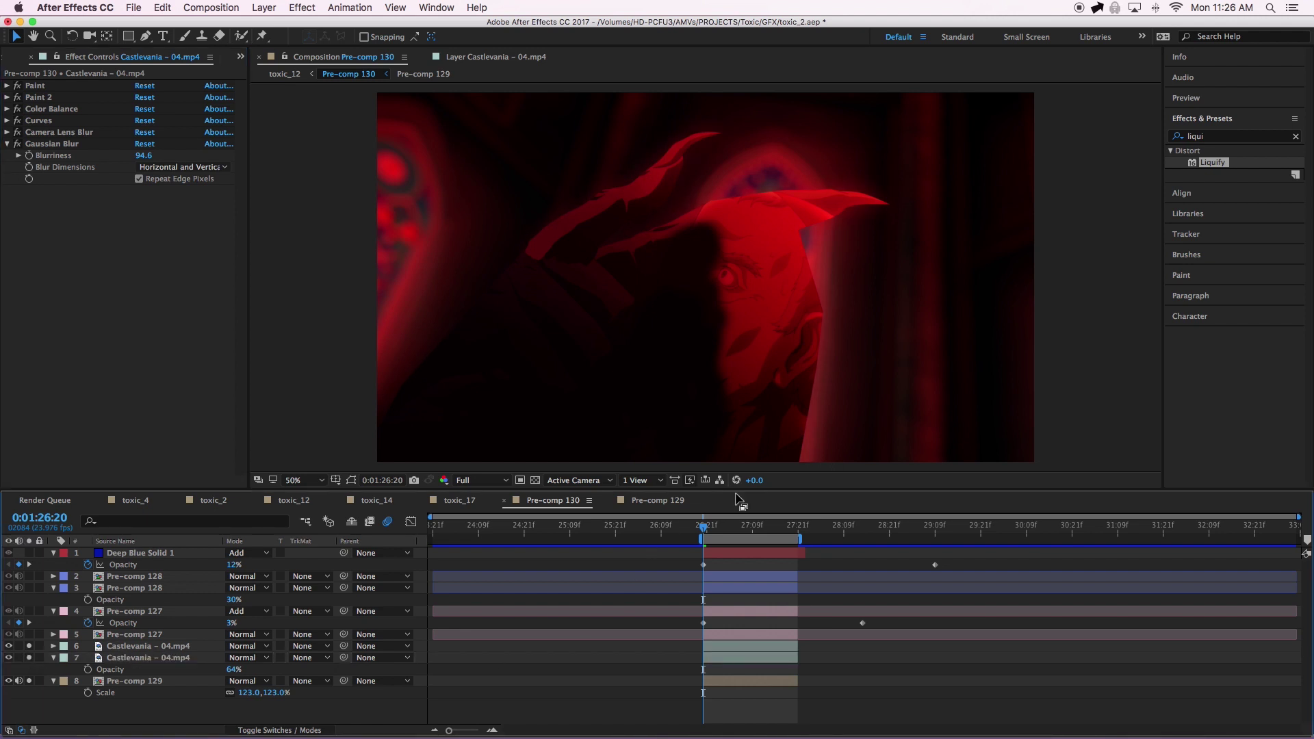
- Isolate the lower Pre-comp 127 girl layer by unsoloing both Castlevania layers and Pre-comp 129, and preview it from its start
{"action": "left_click", "coordinate": [765, 523]}
{"action": "left_click", "coordinate": [134, 635]}
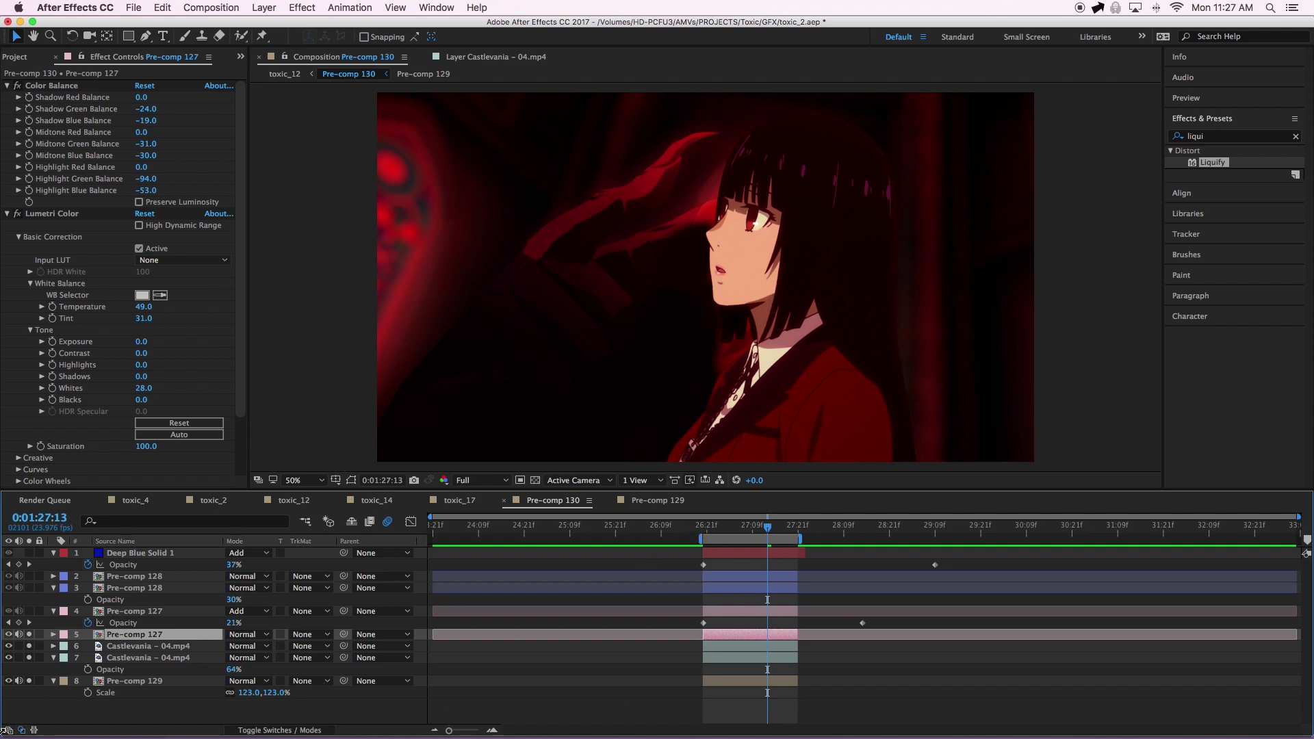
{"action": "left_click", "coordinate": [29, 647]}
{"action": "left_click", "coordinate": [29, 658]}
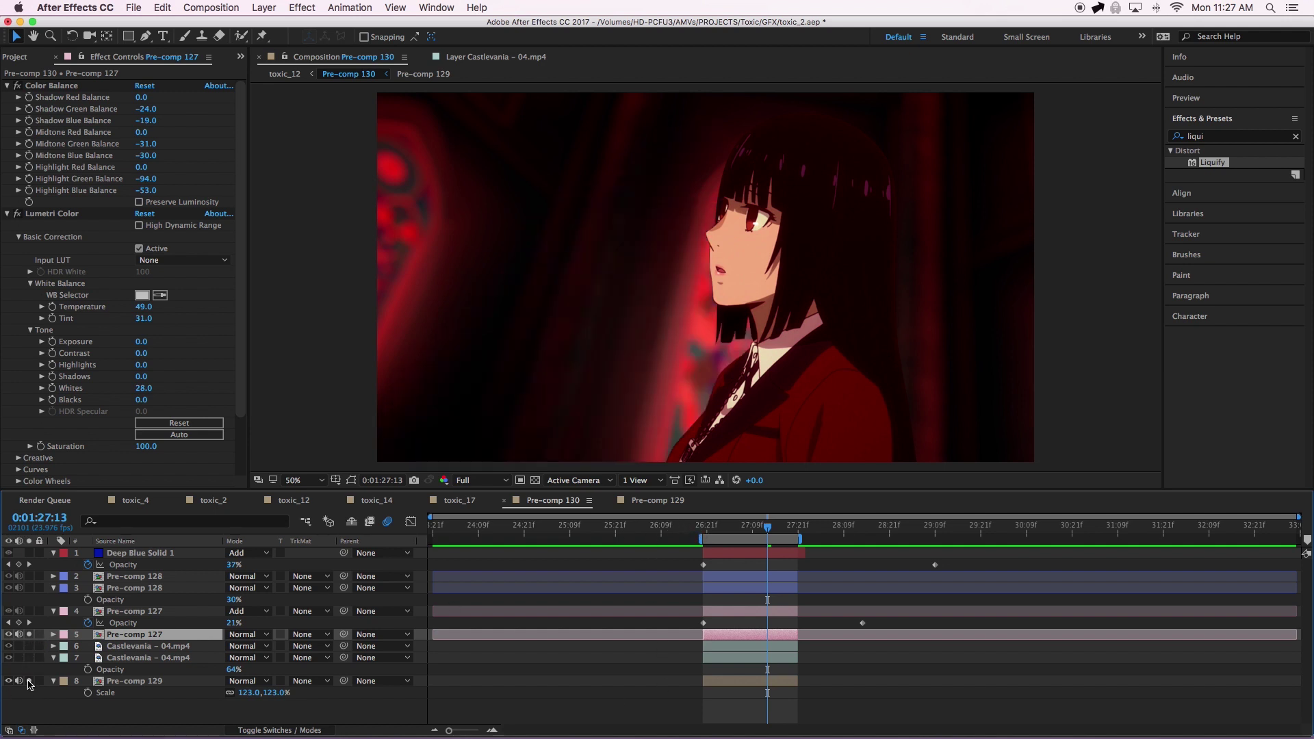
{"action": "left_click", "coordinate": [29, 681]}
{"action": "left_click", "coordinate": [708, 527]}
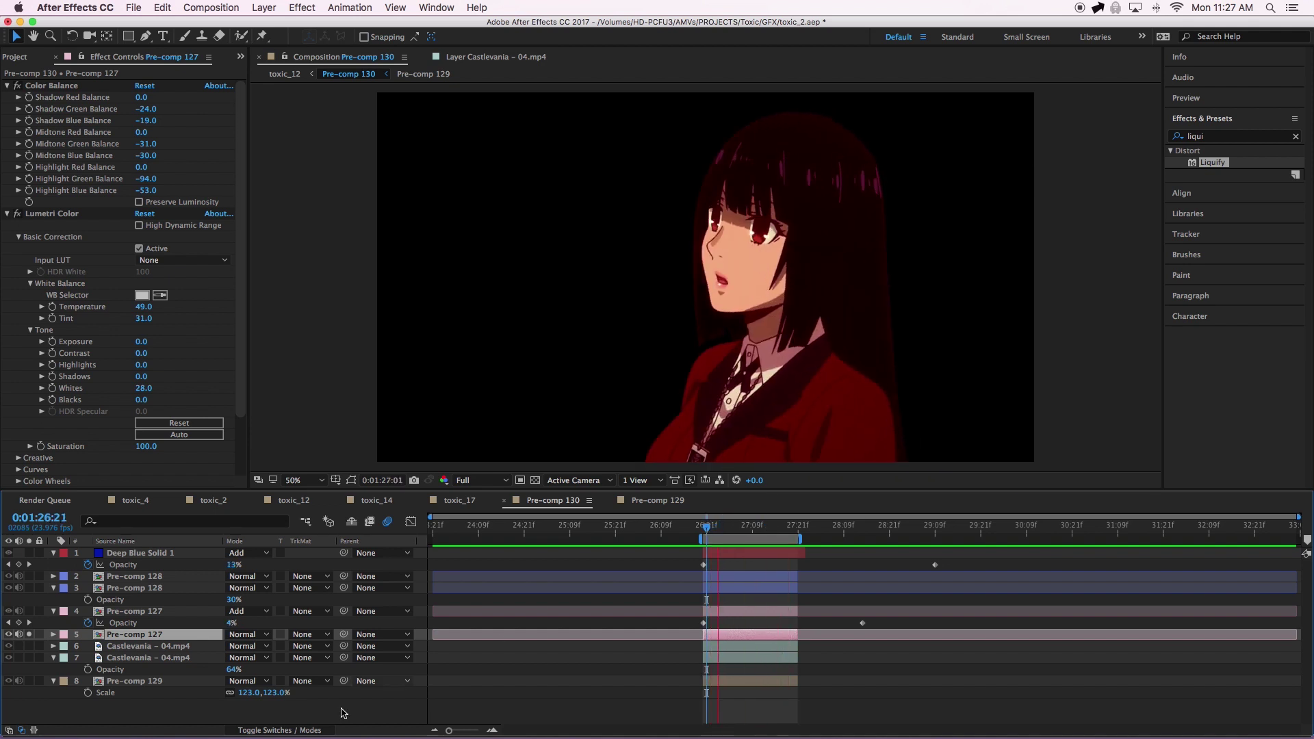
- Solo both Castlevania layers and Pre-comp 129 again and view the girl over them at 0:01:27:13
{"action": "left_click", "coordinate": [29, 646]}
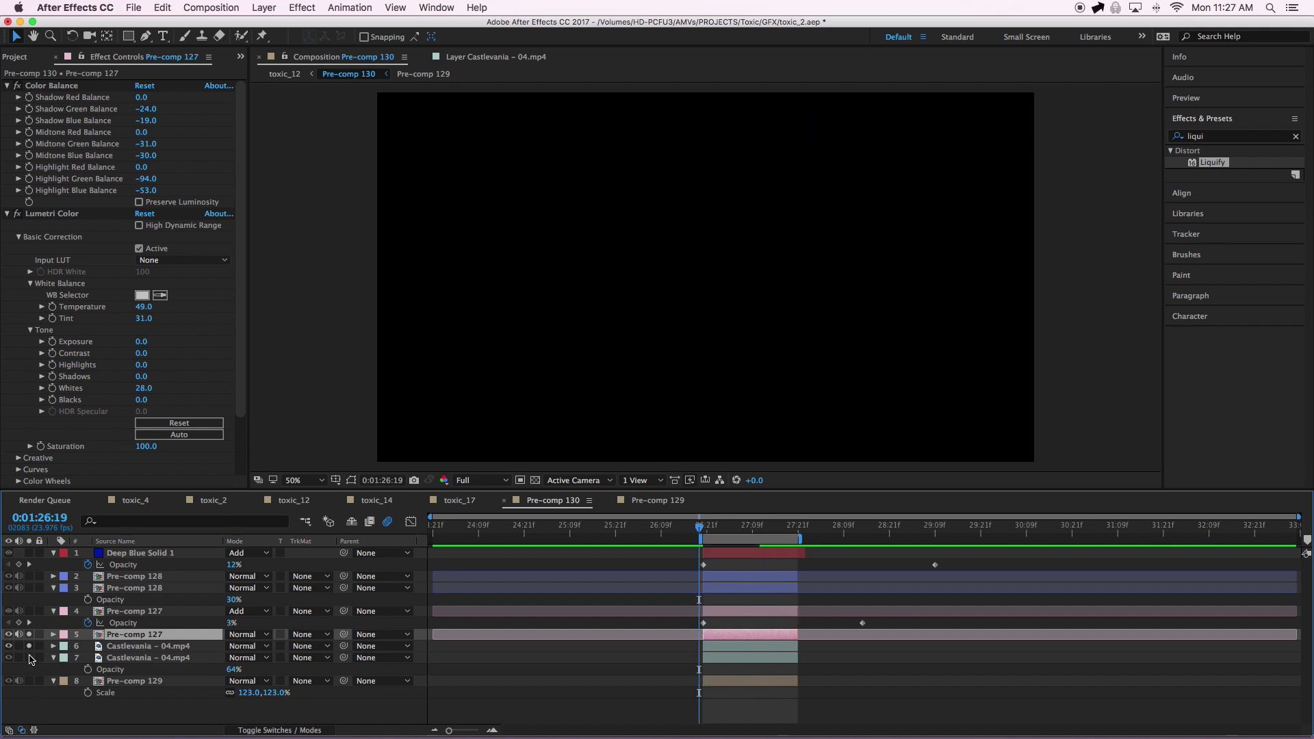
{"action": "left_click", "coordinate": [31, 682]}
{"action": "left_click", "coordinate": [767, 534]}
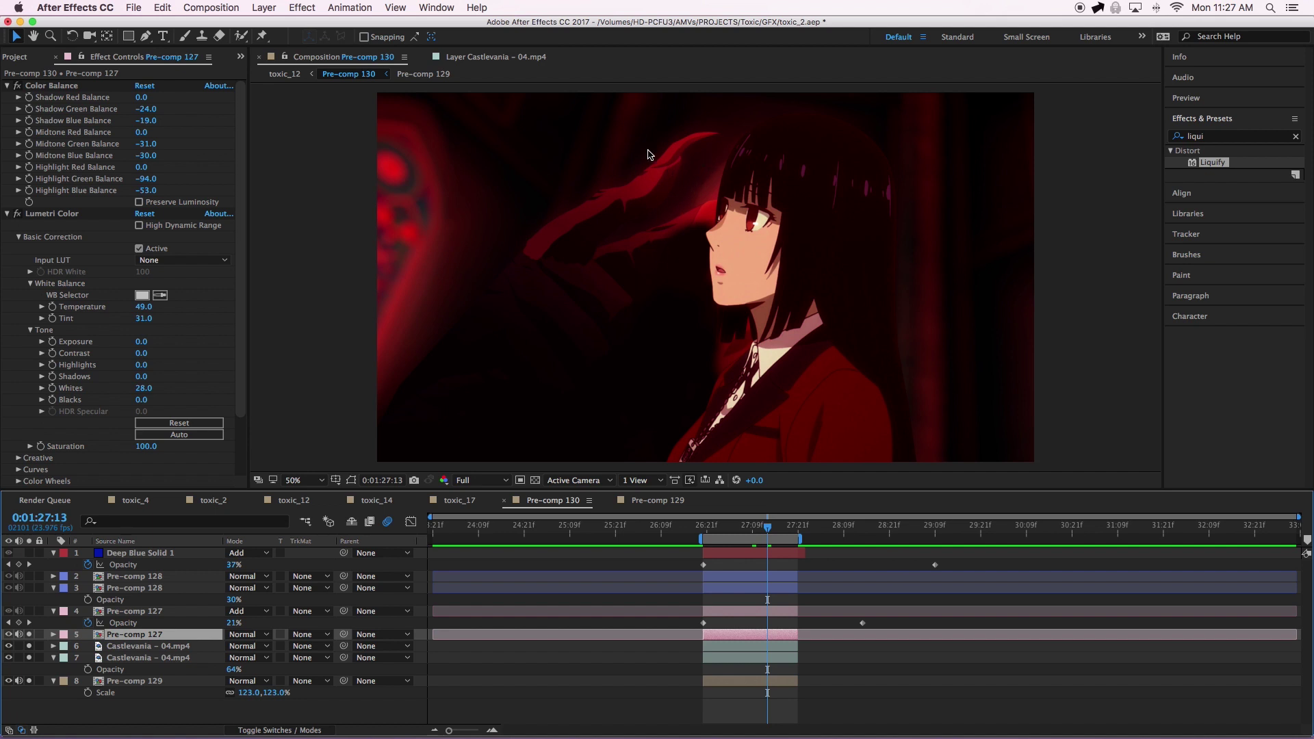
- Solo the upper Pre-comp 127 layer, then compare the lower and upper Pre-comp 128 claw layers at 0:01:27:19
{"action": "left_click", "coordinate": [129, 613]}
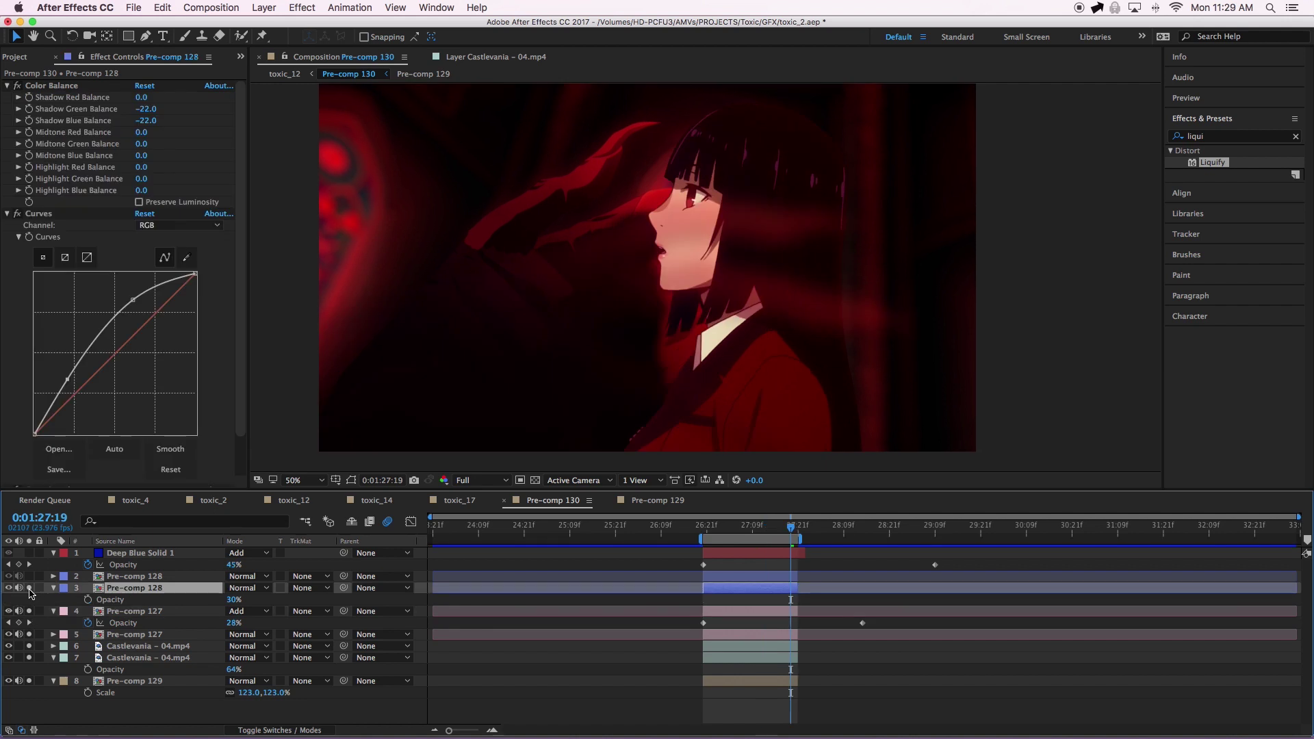
{"action": "left_click", "coordinate": [29, 589]}
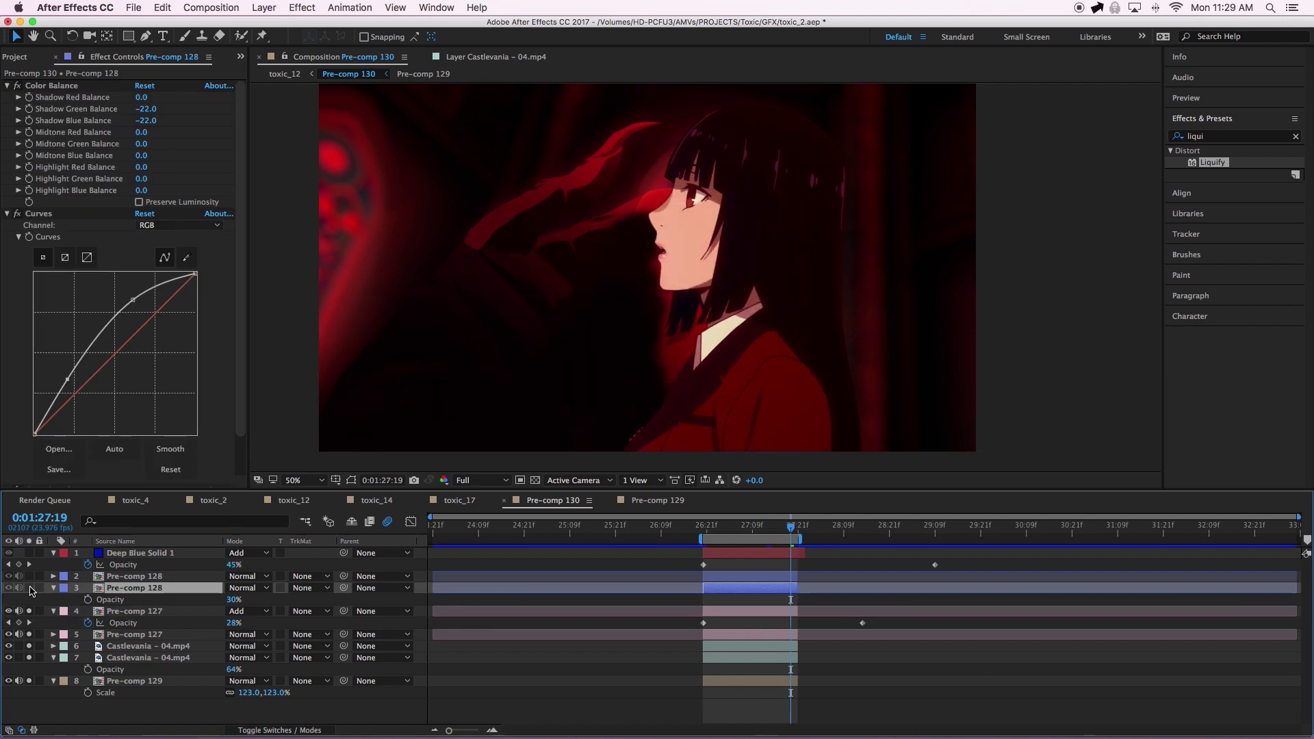
{"action": "left_click", "coordinate": [29, 578]}
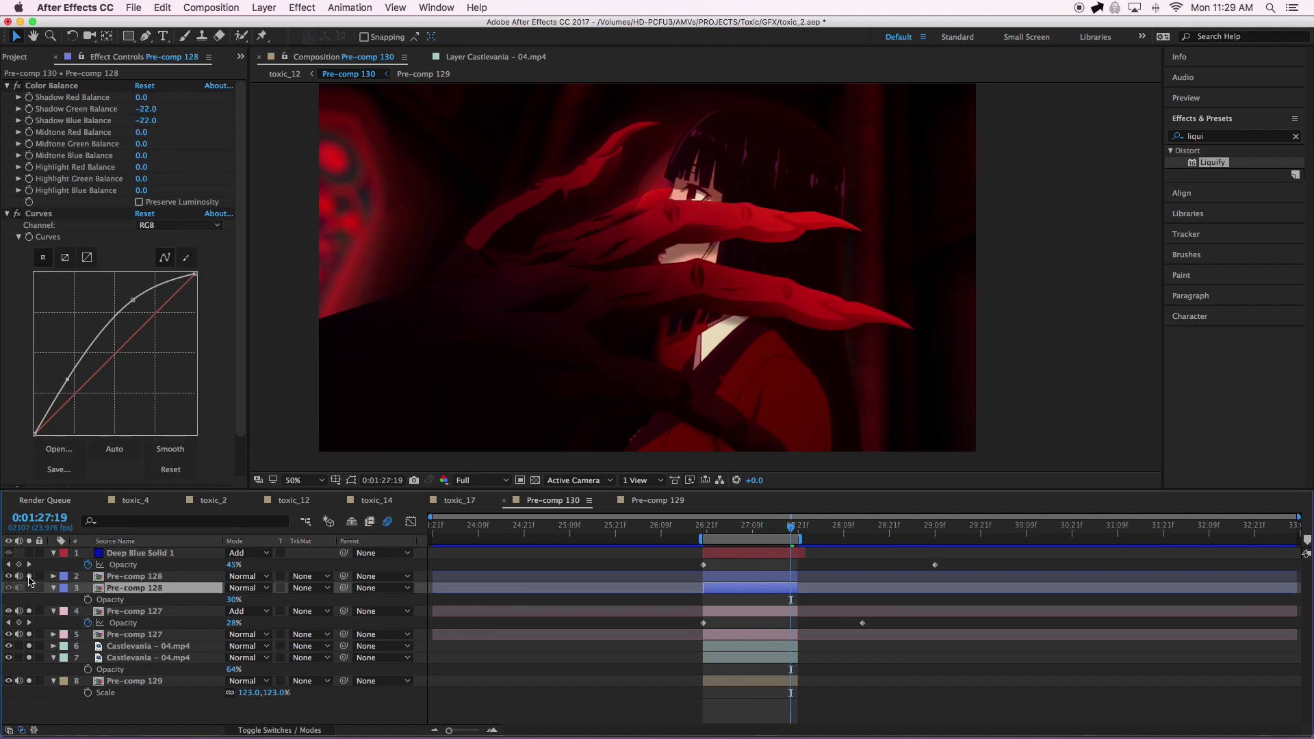
{"action": "left_click", "coordinate": [53, 588]}
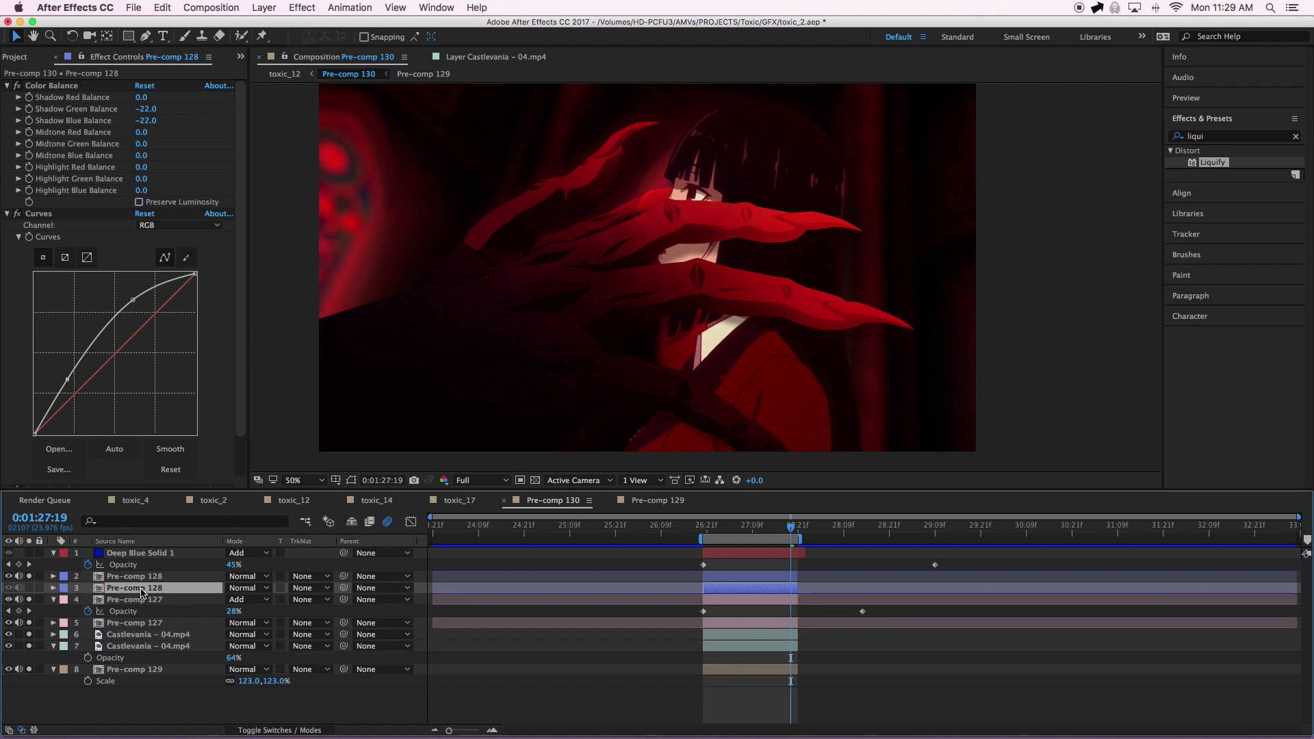
- Open Pre-comp 128 and preview the masked claw animation from the start of the shot
{"action": "double_click", "coordinate": [143, 590]}
{"action": "left_click_drag", "start_coordinate": [972, 193], "coordinate": [735, 376]}
{"action": "key", "text": "space"}
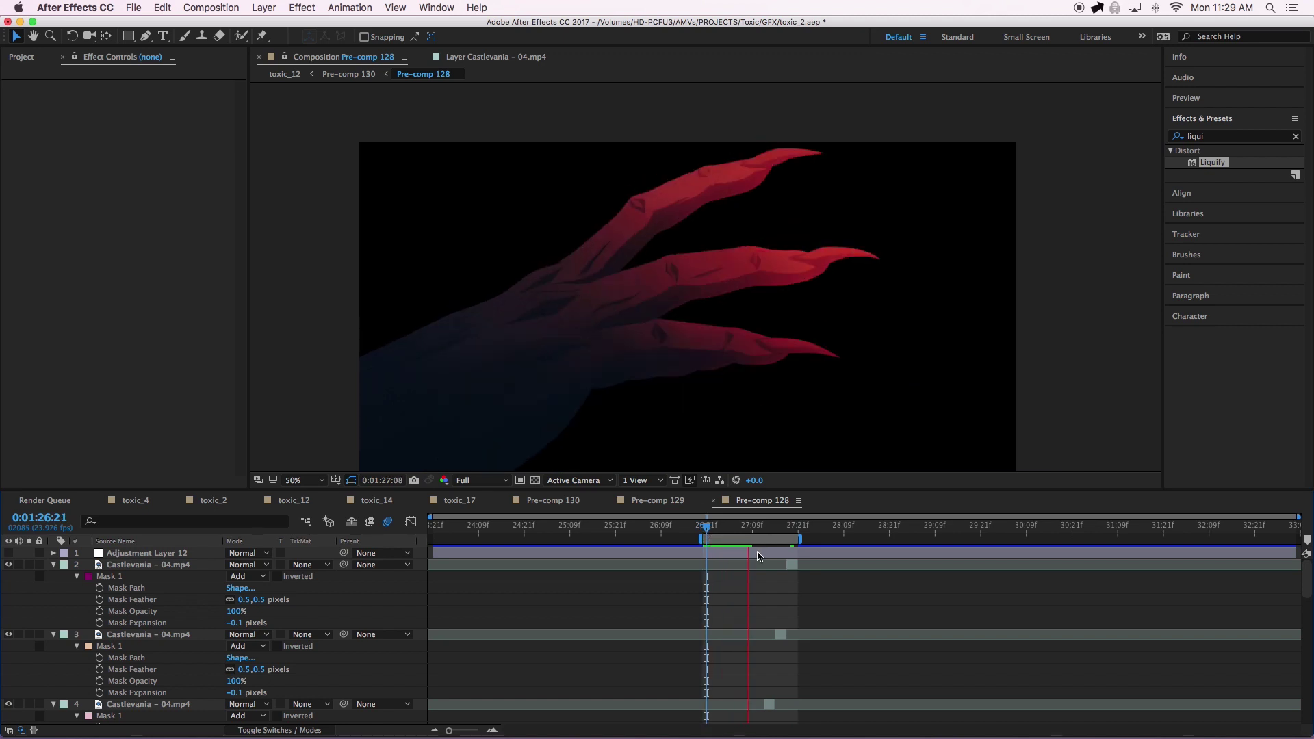
{"action": "key", "text": "space"}
{"action": "left_click_drag", "start_coordinate": [655, 334], "coordinate": [671, 276]}
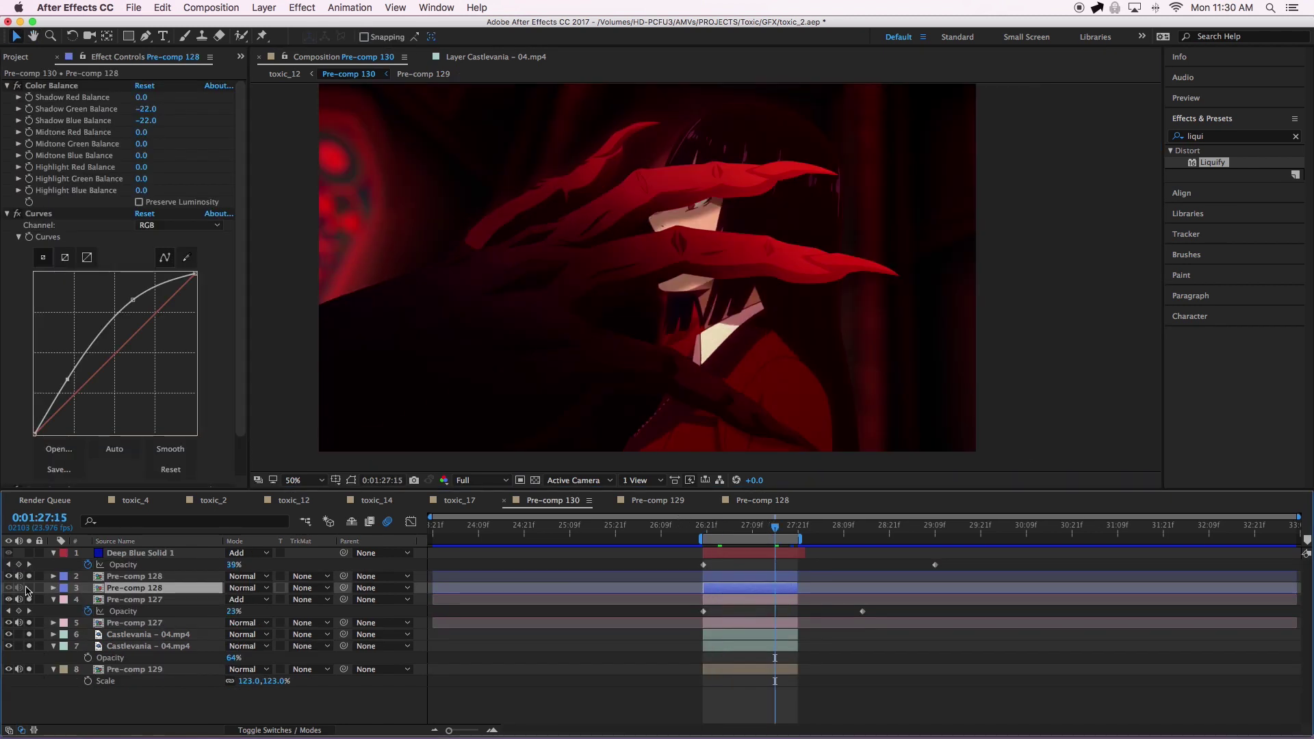
- Solo the lower Pre-comp 128 layer and Deep Blue Solid 1 in Pre-comp 130, and reveal and select the solid's Mask 1
{"action": "left_click", "coordinate": [20, 588]}
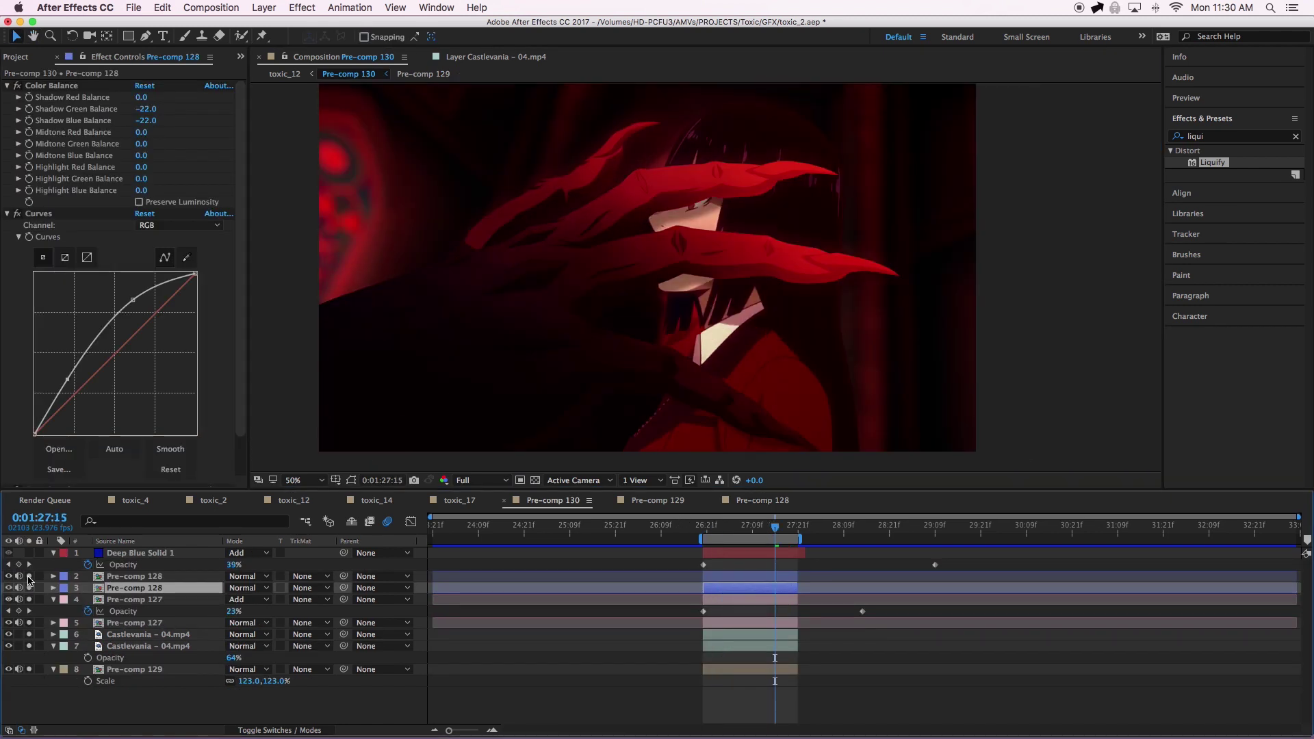
{"action": "left_click", "coordinate": [134, 601]}
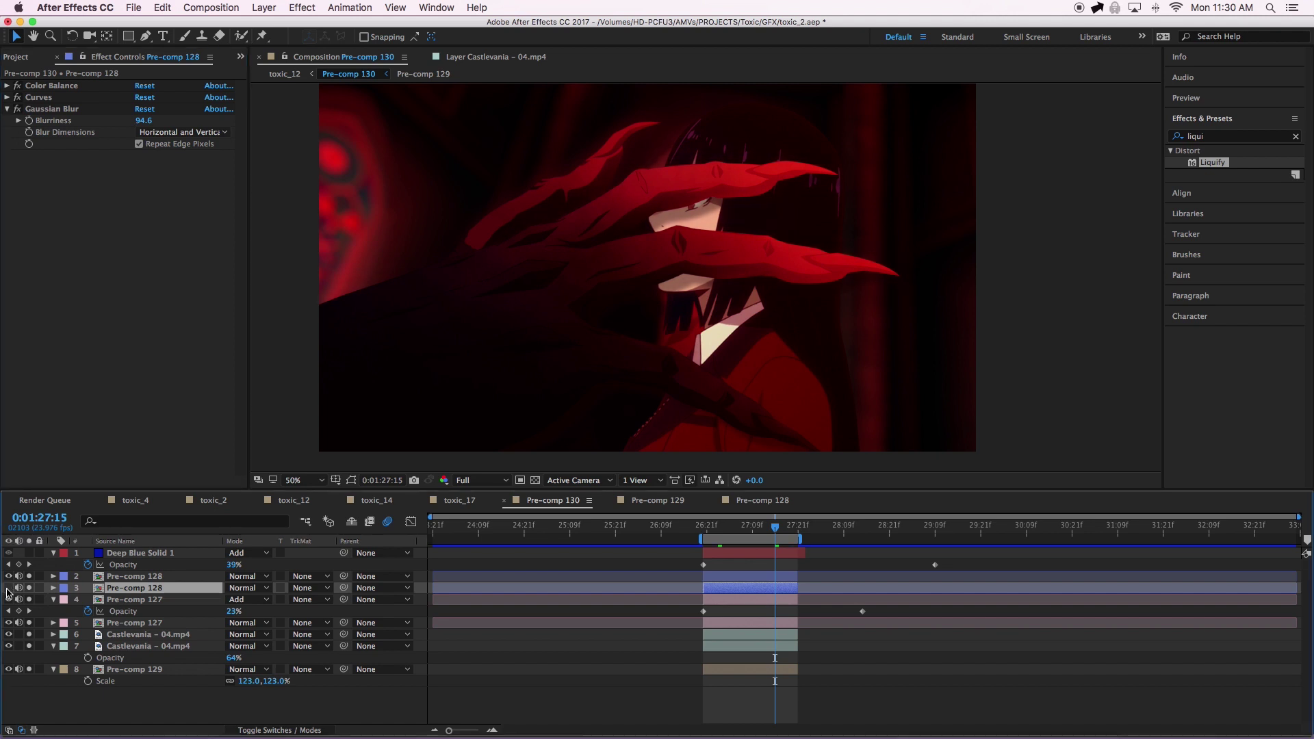
{"action": "left_click", "coordinate": [32, 553]}
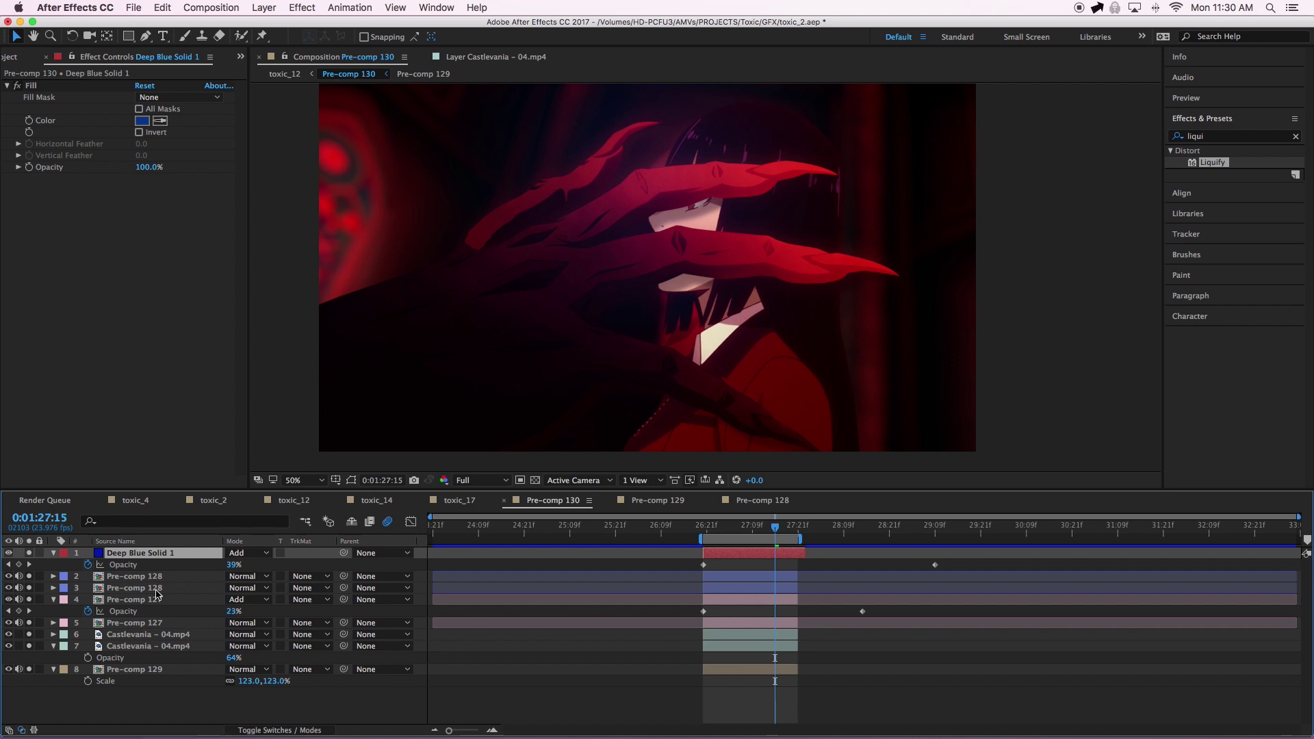
{"action": "key", "text": "m"}
{"action": "left_click", "coordinate": [110, 565]}
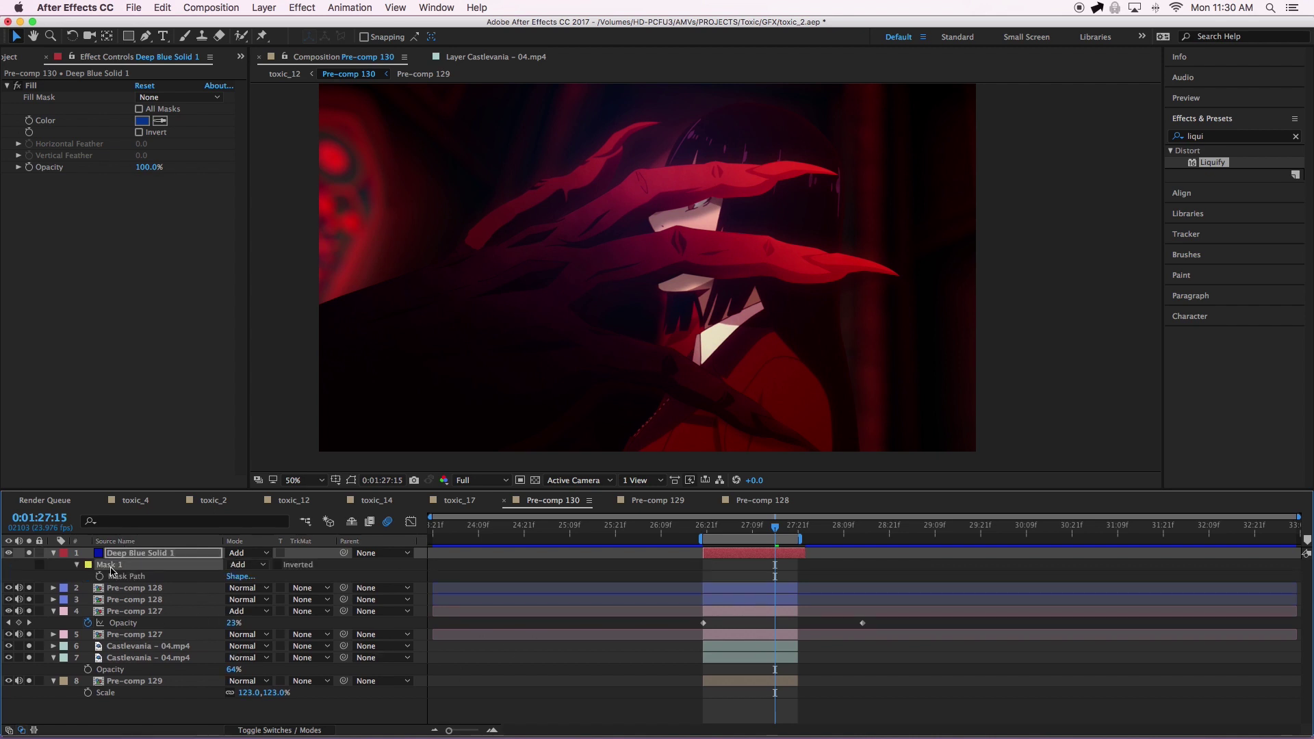
- Delete Mask 1 from Deep Blue Solid 1 in Pre-comp 130 and set the solid's opacity to 100%
{"action": "key", "text": "Delete"}
{"action": "key", "text": "t"}
{"action": "left_click", "coordinate": [243, 565]}
{"action": "type", "text": "1"}
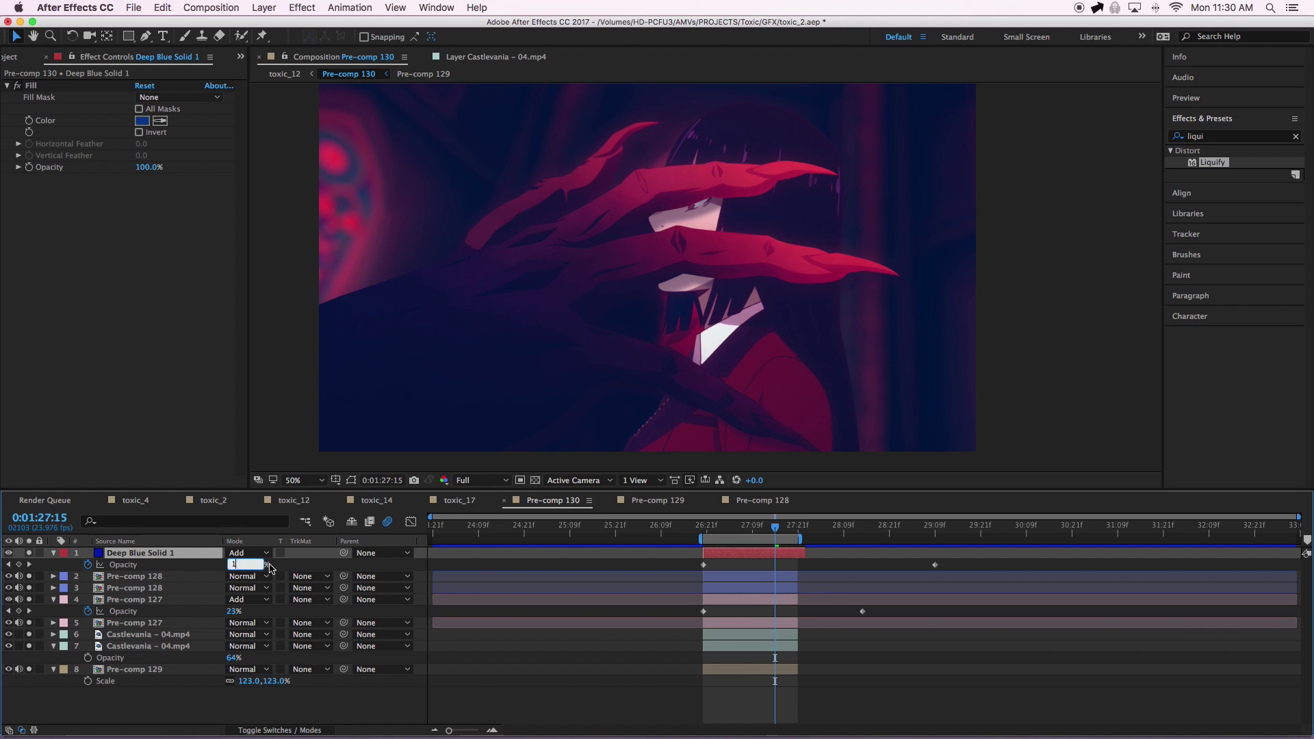
{"action": "type", "text": "00"}
{"action": "key", "text": "Return"}
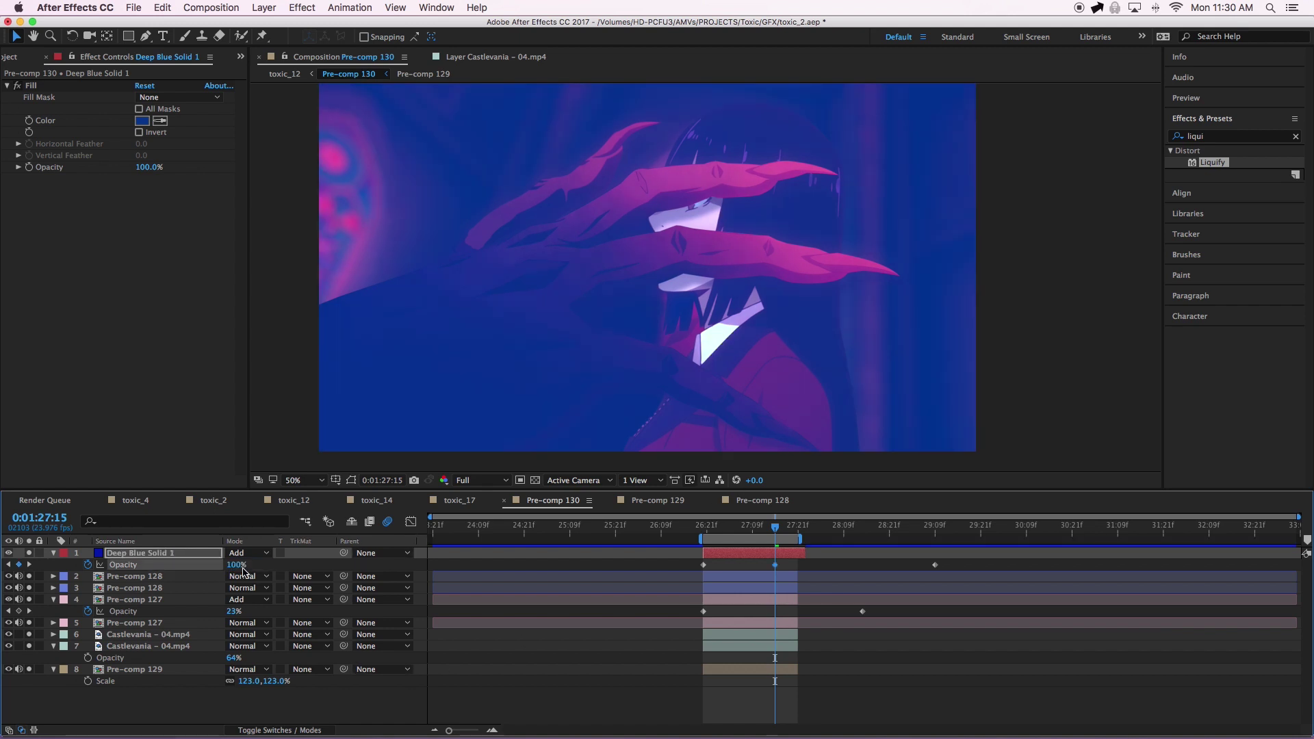
- Look over the blending modes for Deep Blue Solid 1, then undo its opacity change and mask deletion
{"action": "left_click", "coordinate": [248, 554]}
{"action": "left_click", "coordinate": [307, 185]}
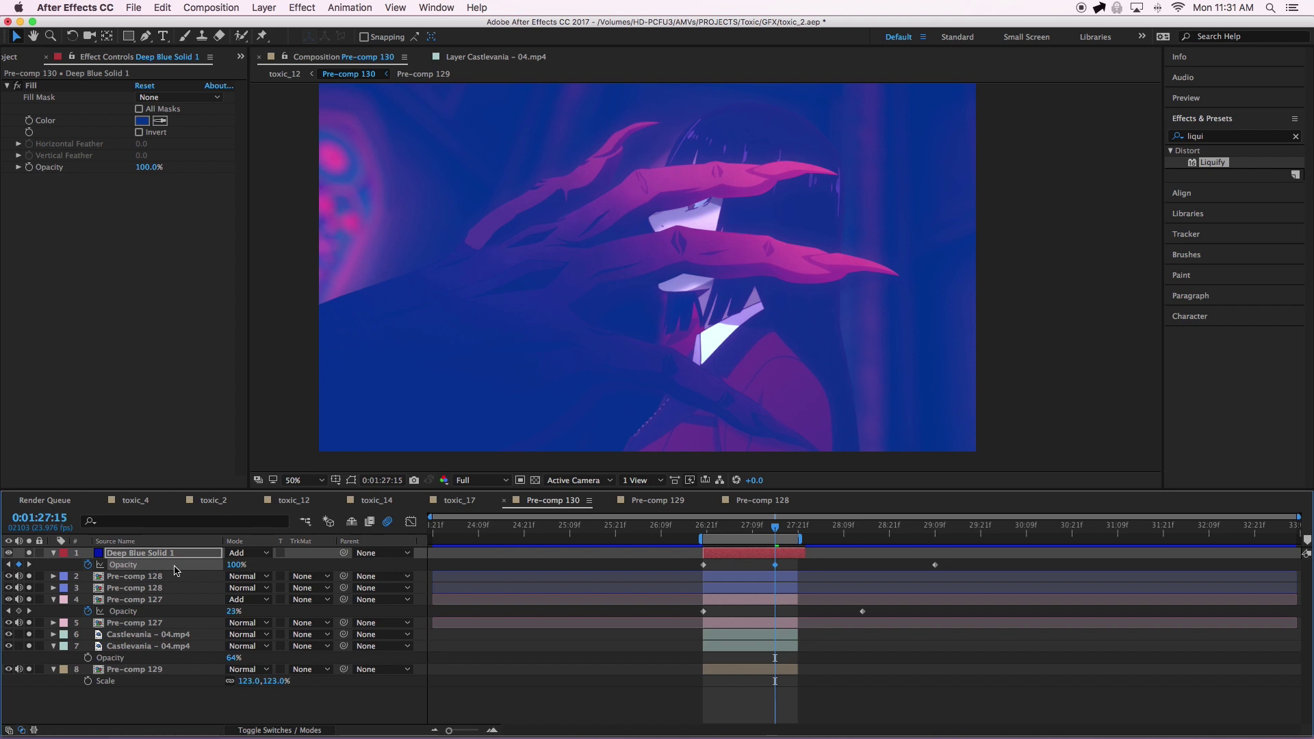
{"action": "key", "text": "Delete"}
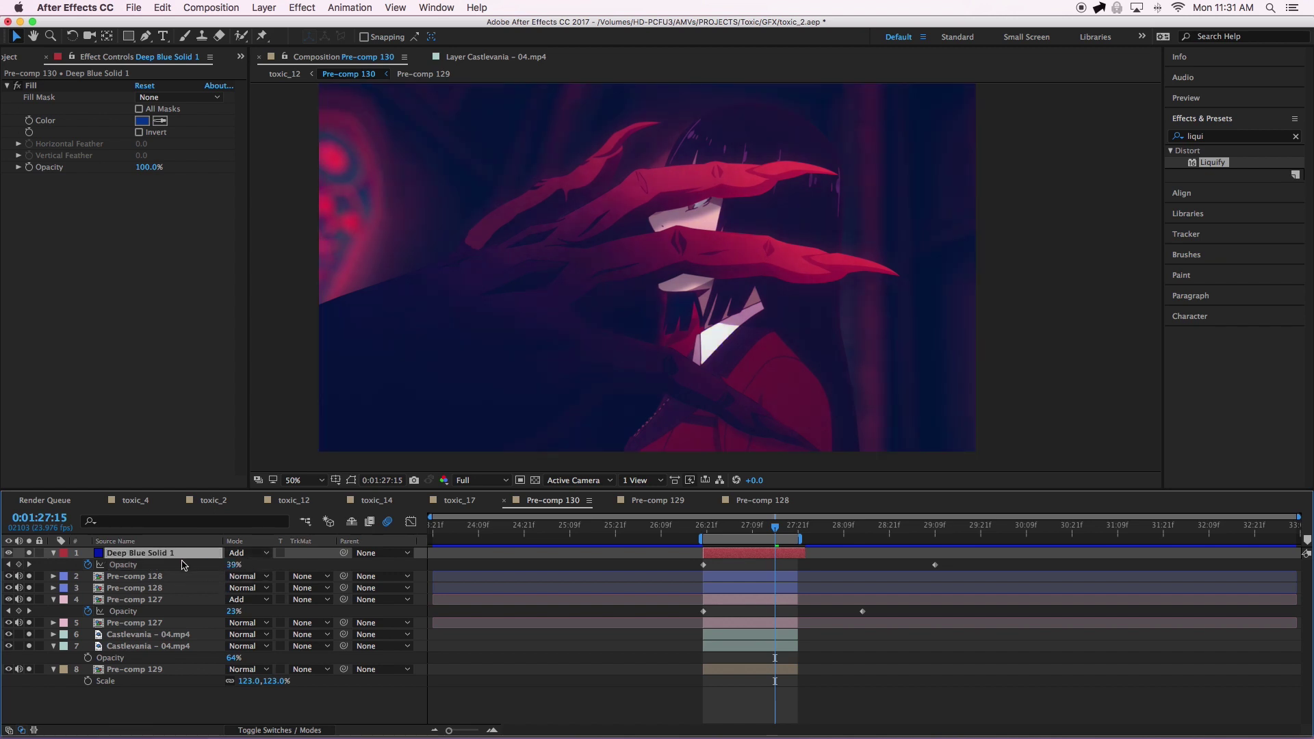
{"action": "key", "text": "super+v"}
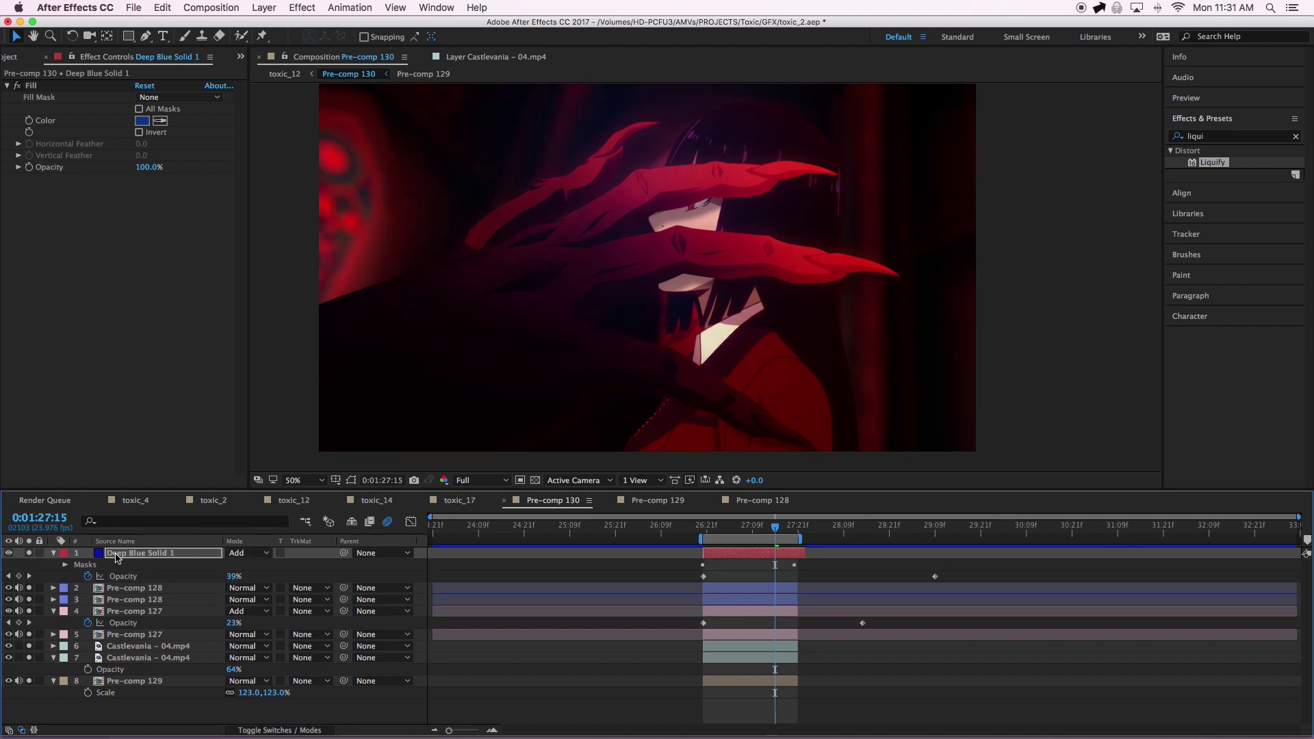
- Reveal Mask 1 of Deep Blue Solid 1 and show its elliptical outline in the viewer
{"action": "left_click", "coordinate": [126, 558]}
{"action": "key", "text": "m"}
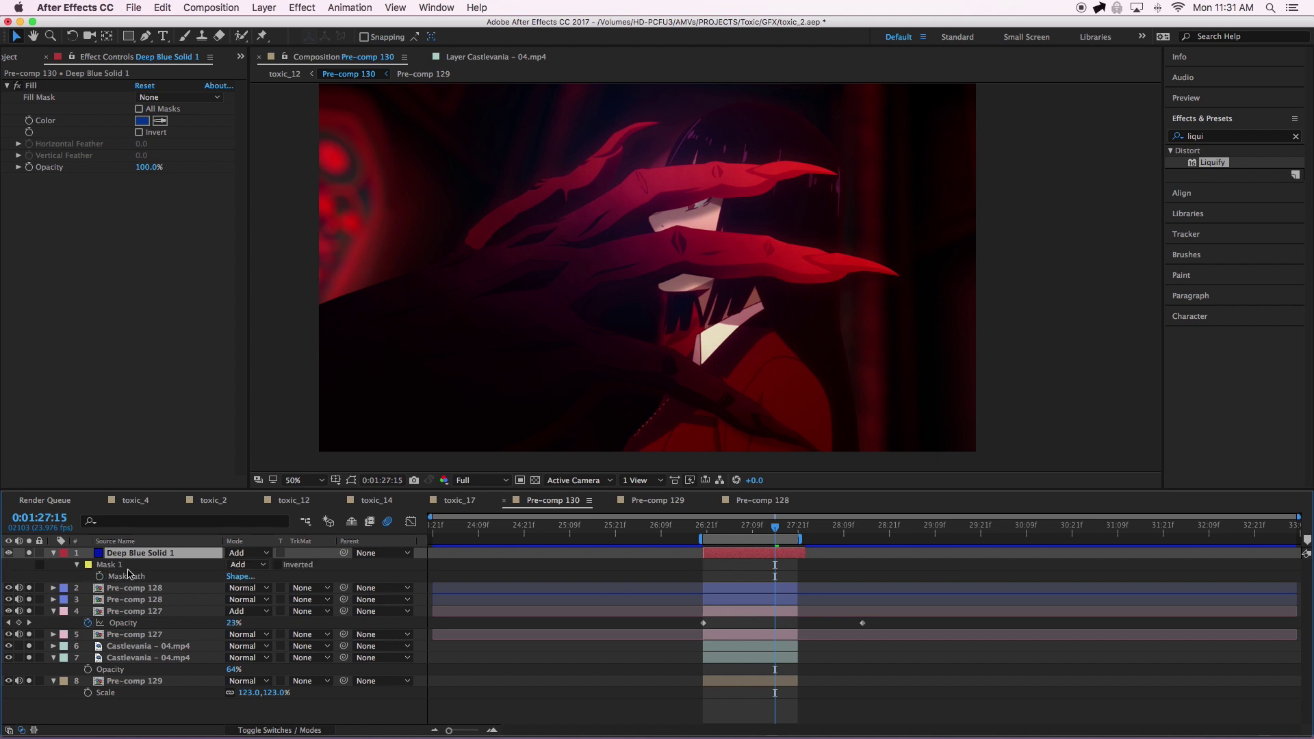
{"action": "key", "text": "super+t"}
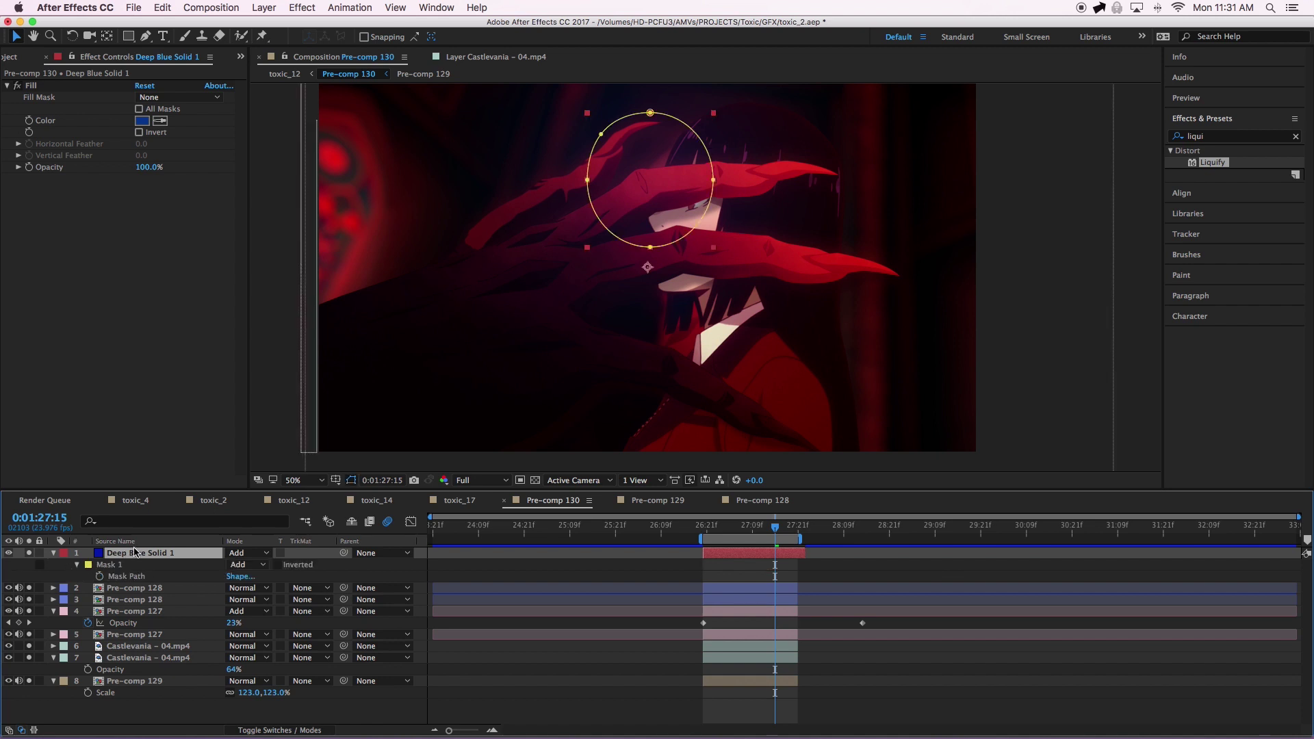
- Reveal the opacity of Deep Blue Solid 1 and inspect its keyframes at 0:01:26:20 and 0:01:29:09
{"action": "key", "text": "t"}
{"action": "left_click_drag", "start_coordinate": [234, 566], "coordinate": [363, 553]}
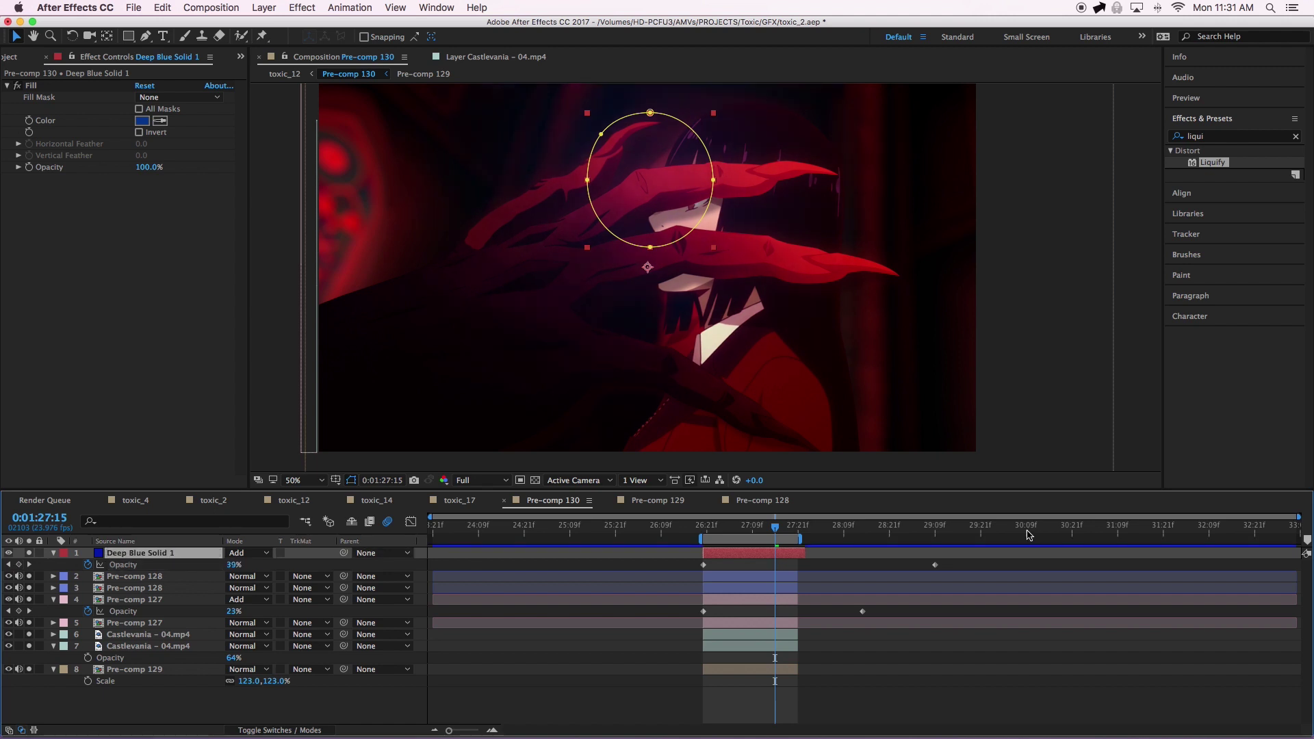
{"action": "left_click", "coordinate": [705, 529]}
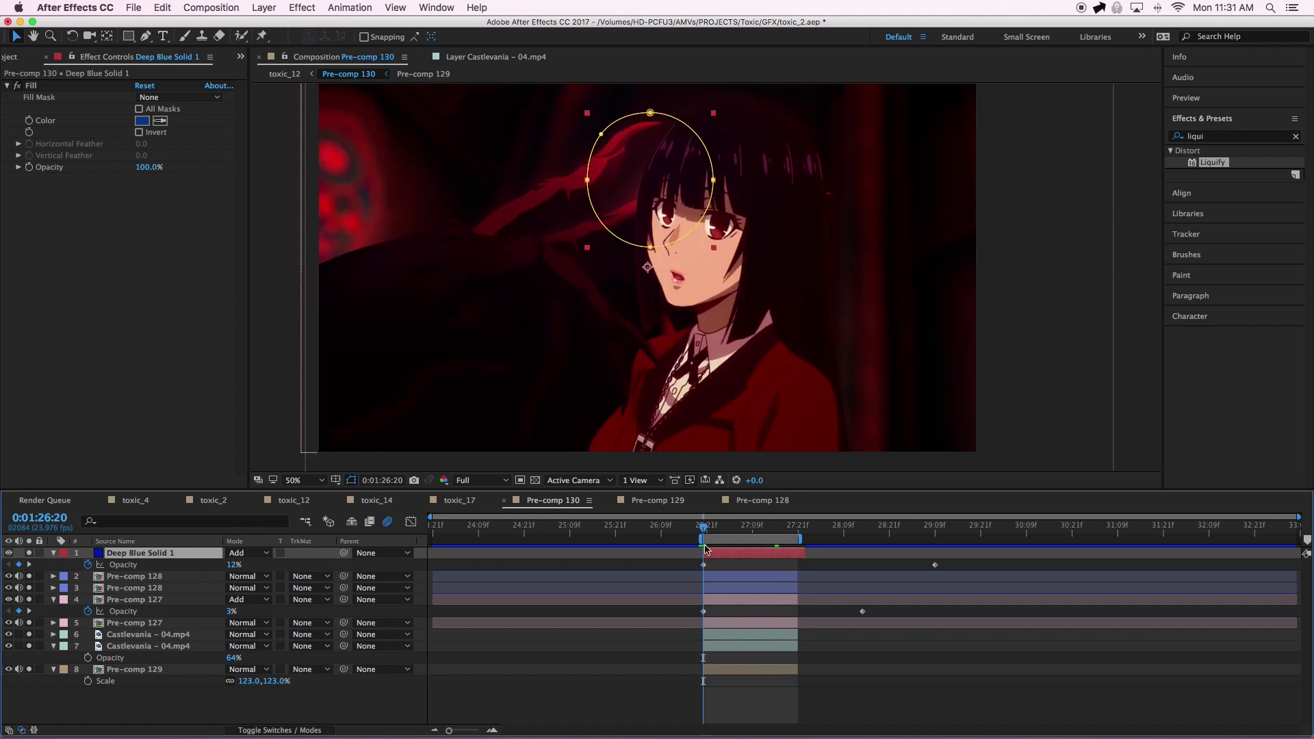
{"action": "left_click", "coordinate": [705, 566]}
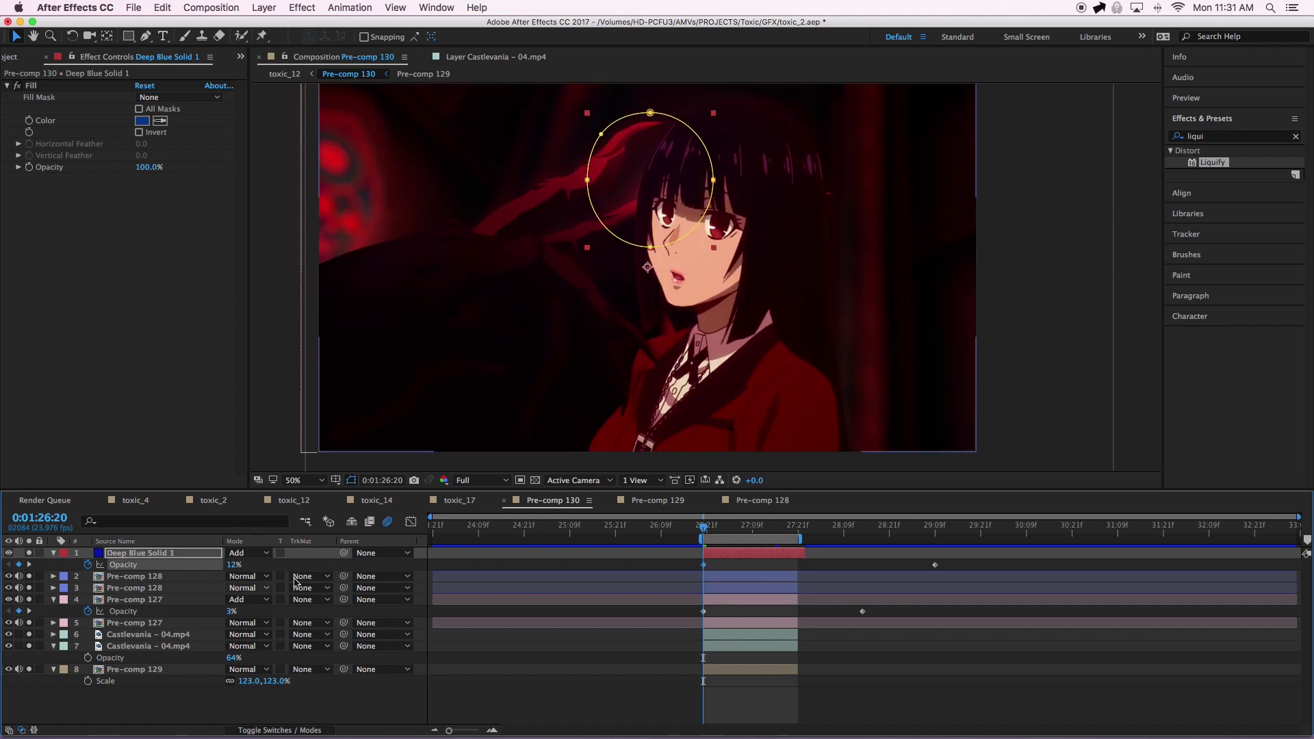
{"action": "left_click", "coordinate": [935, 531]}
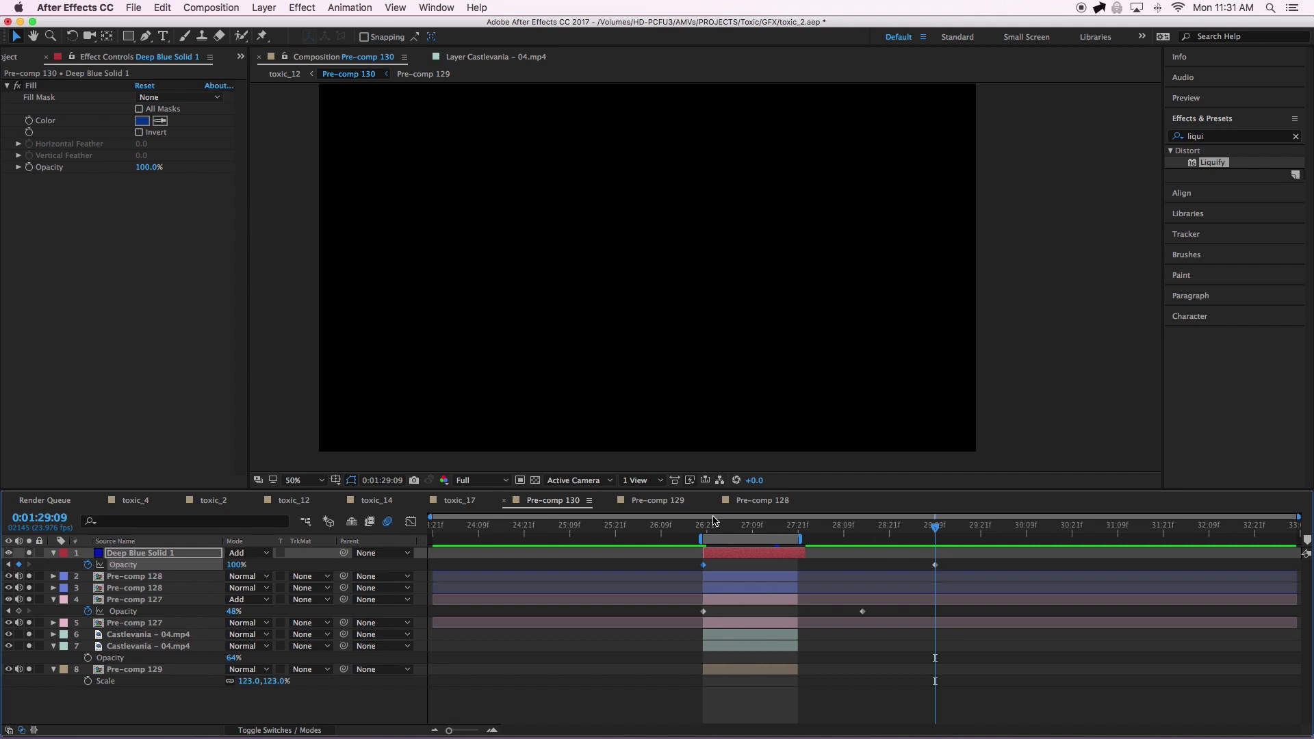
- Preview the Pre-comp 130 shot from 0:01:26:20 and stop playback at 0:01:27:19
{"action": "left_click", "coordinate": [703, 532]}
{"action": "key", "text": "space"}
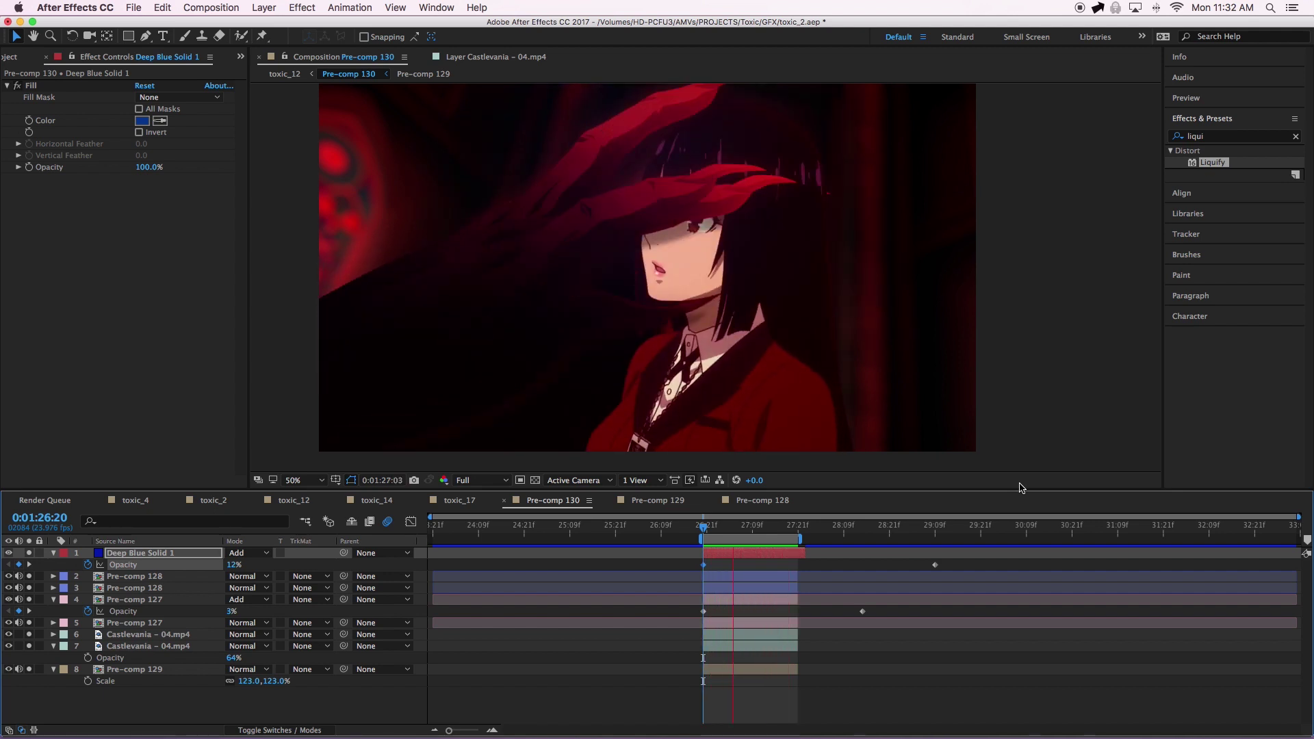
{"action": "key", "text": "space"}
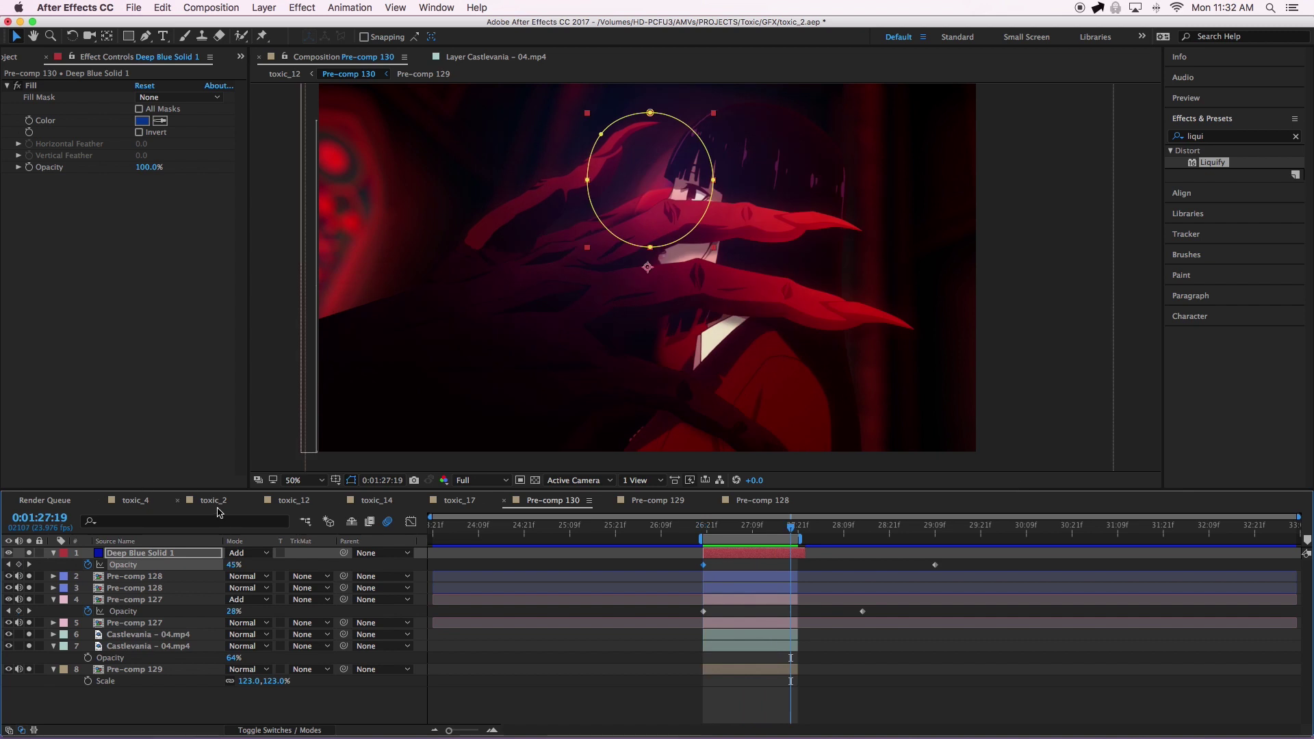
- In toxic_12, compare Adjustment Layer 1 with Magic Bullet Looks off and on, and view the lower Adjustment Layer 2's effects
{"action": "left_click", "coordinate": [293, 503]}
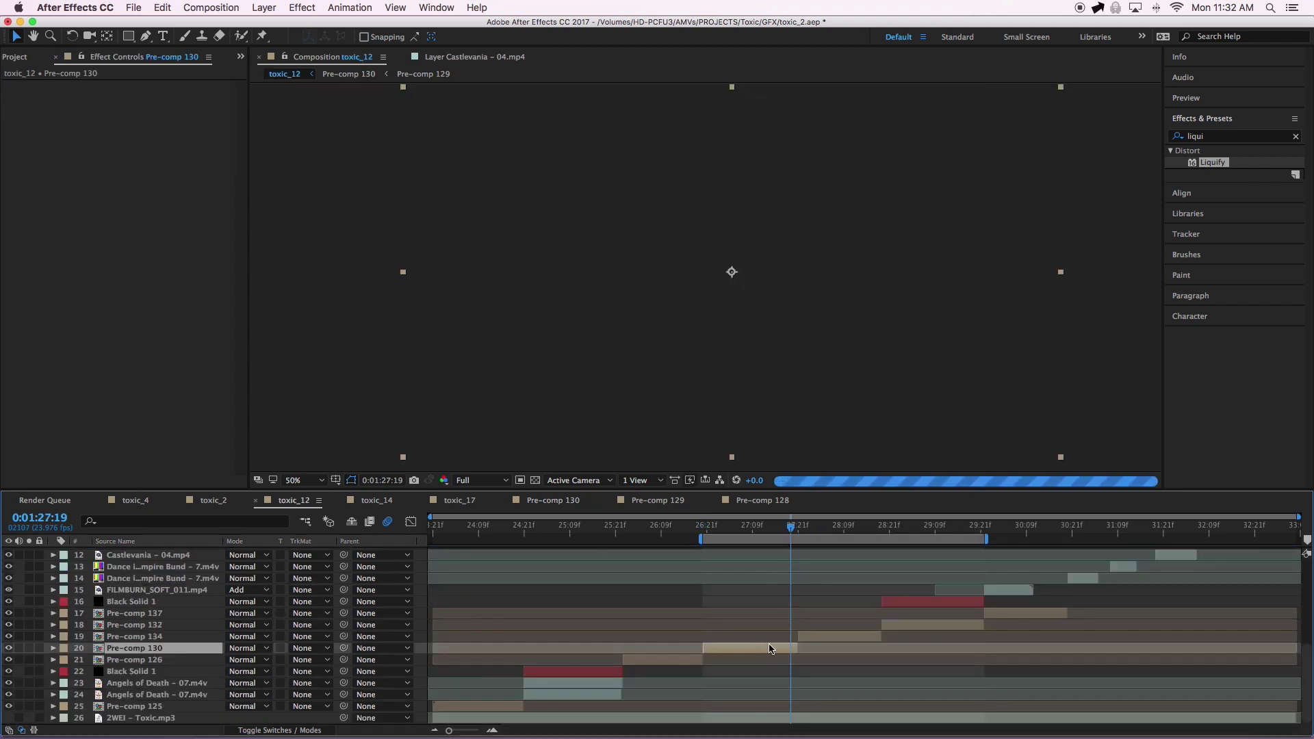
{"action": "scroll", "coordinate": [772, 650], "scroll_direction": "up", "scroll_amount": 5}
{"action": "left_click", "coordinate": [774, 590]}
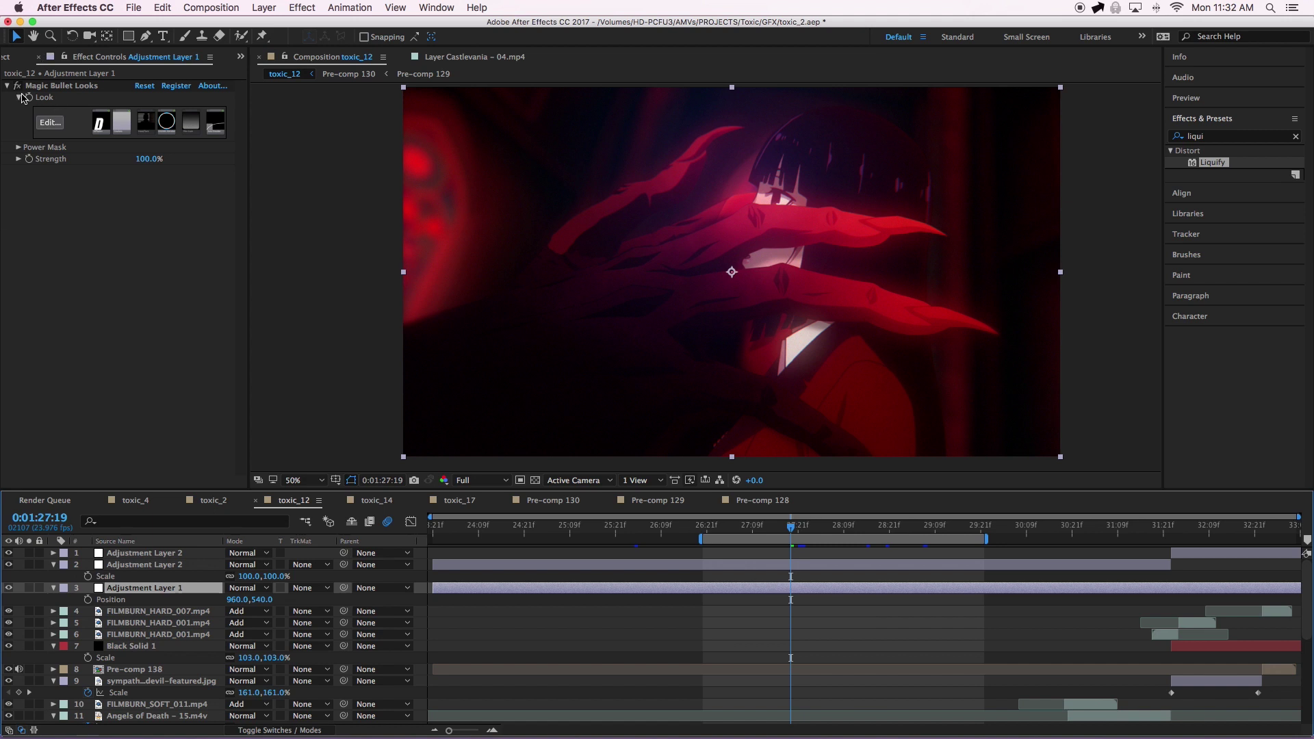
{"action": "left_click", "coordinate": [18, 87]}
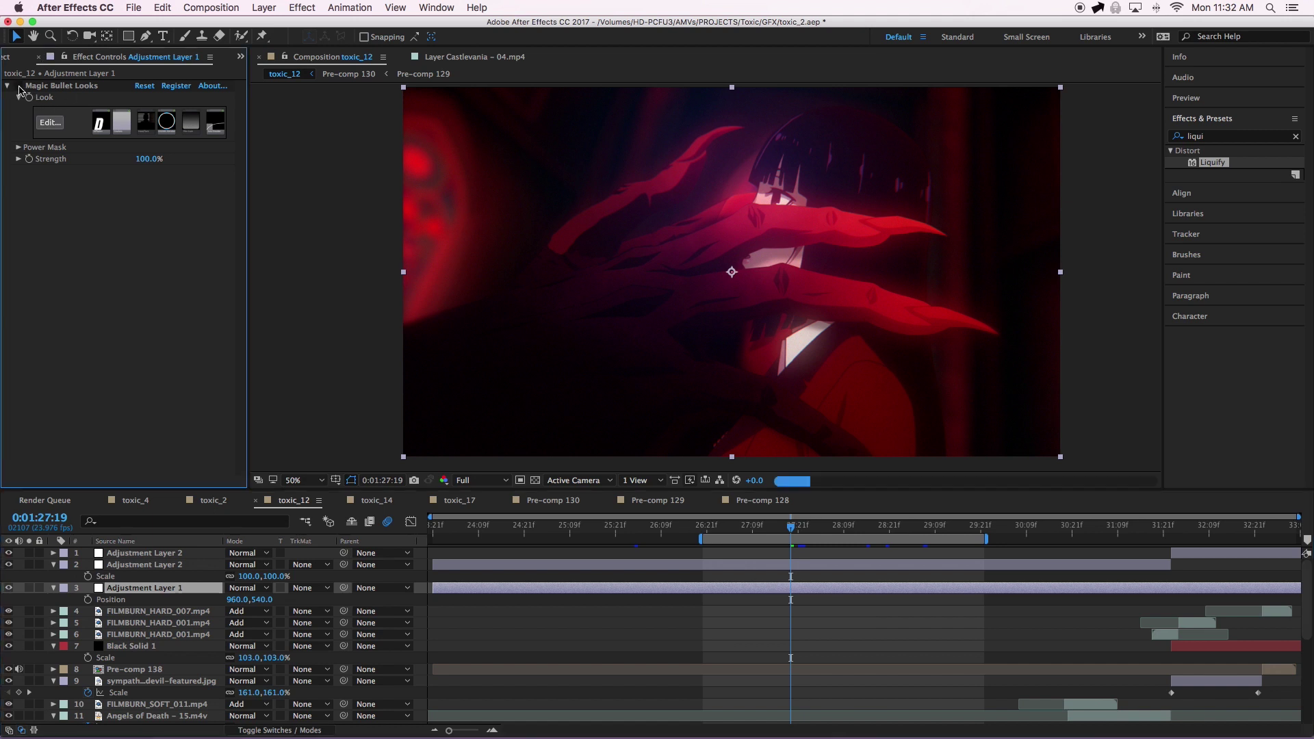
{"action": "left_click", "coordinate": [18, 87]}
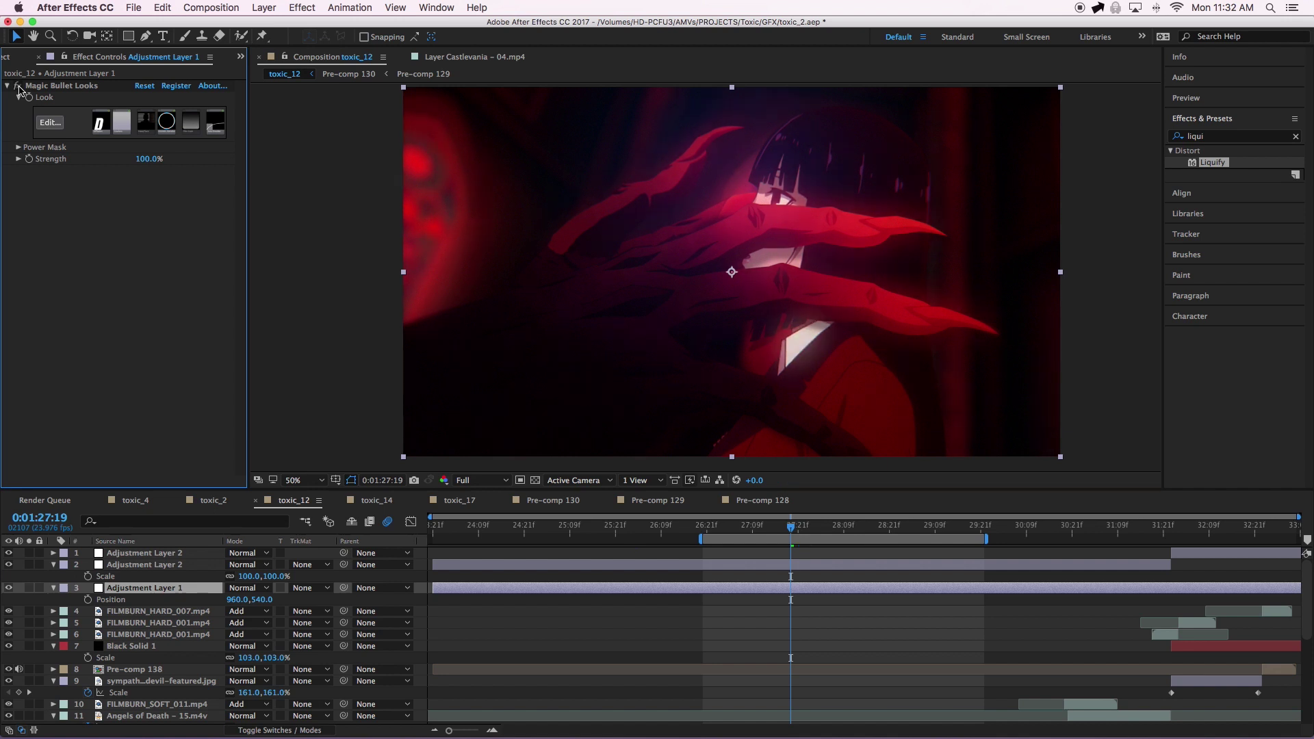
{"action": "left_click", "coordinate": [720, 565]}
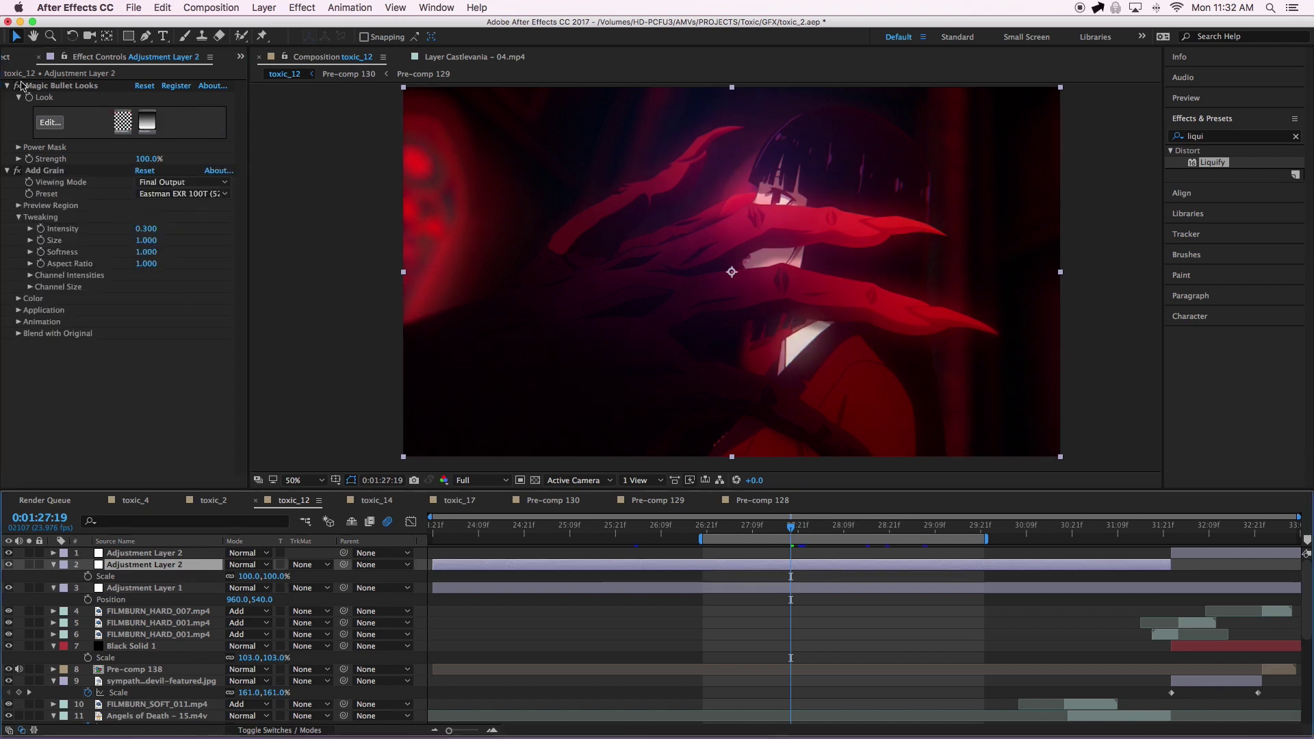
- Go to 0:01:28:19 in toxic_12 and open Pre-comp 132
{"action": "scroll", "coordinate": [808, 568], "scroll_direction": "down", "scroll_amount": 5}
{"action": "left_click", "coordinate": [883, 534]}
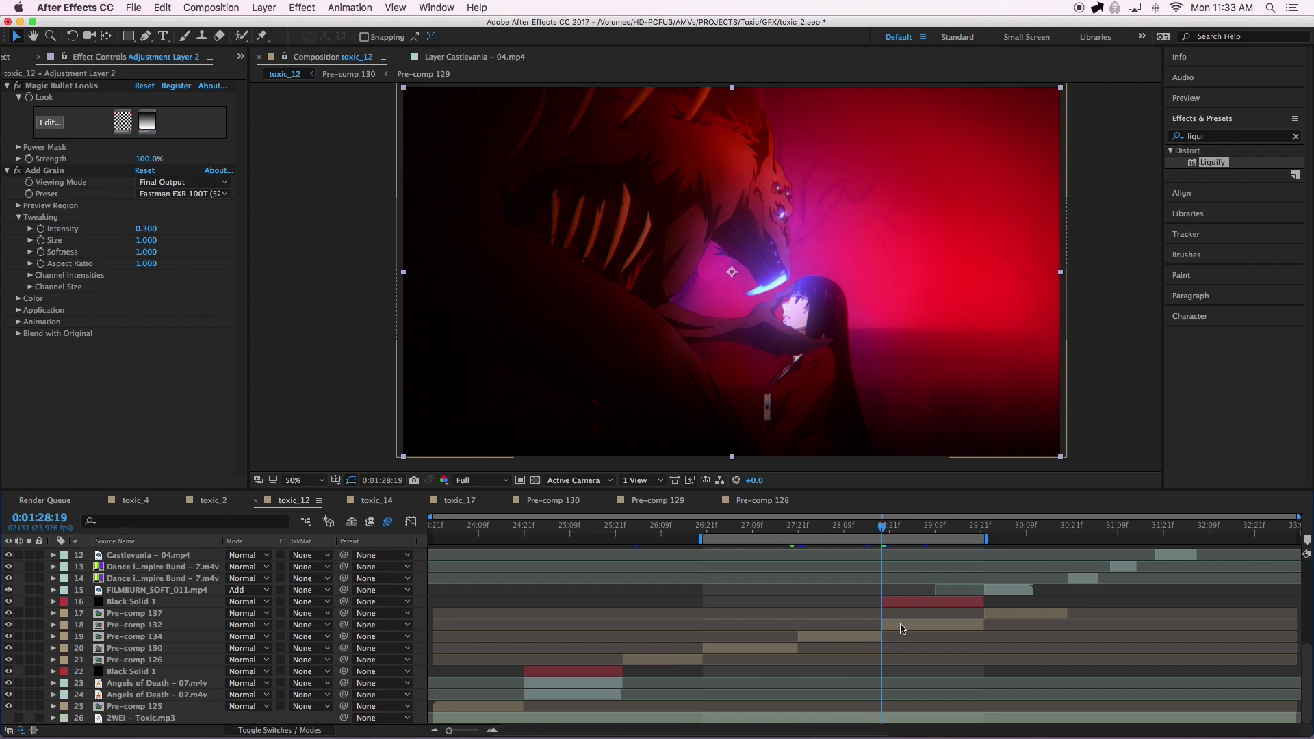
{"action": "left_click", "coordinate": [903, 628]}
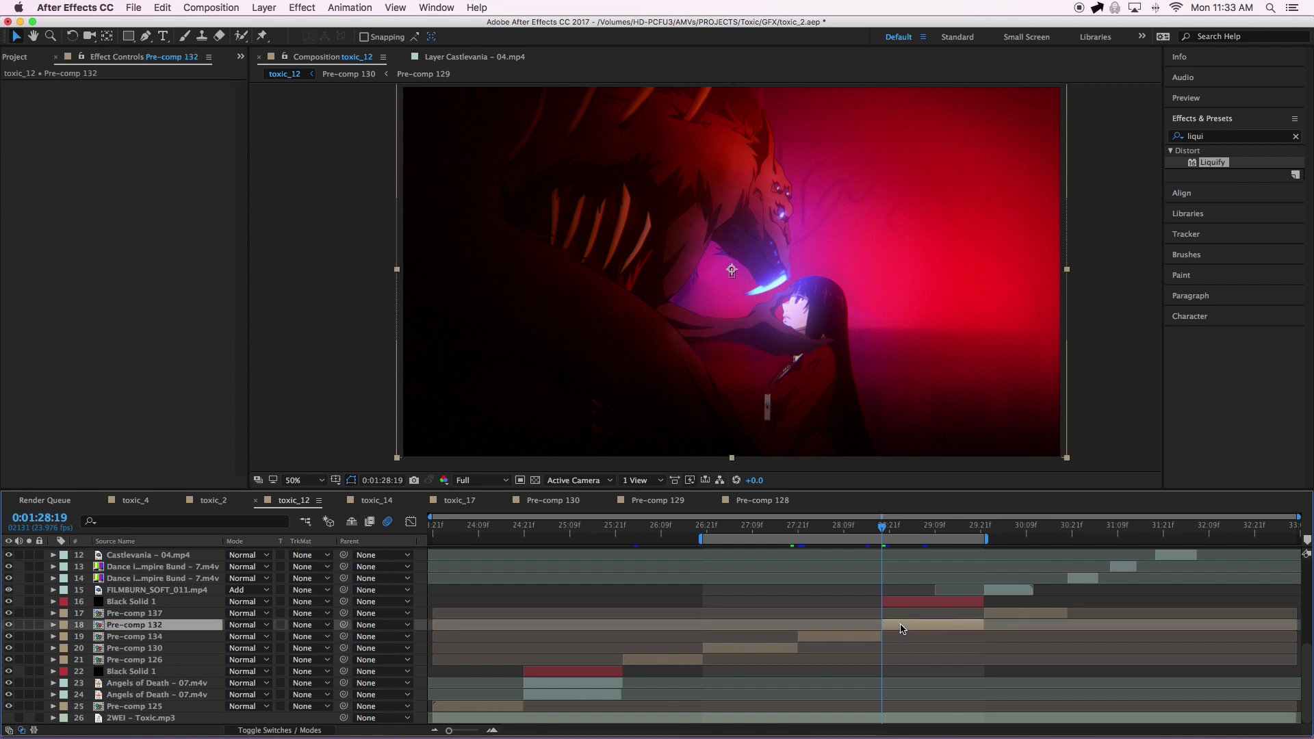
{"action": "double_click", "coordinate": [902, 628]}
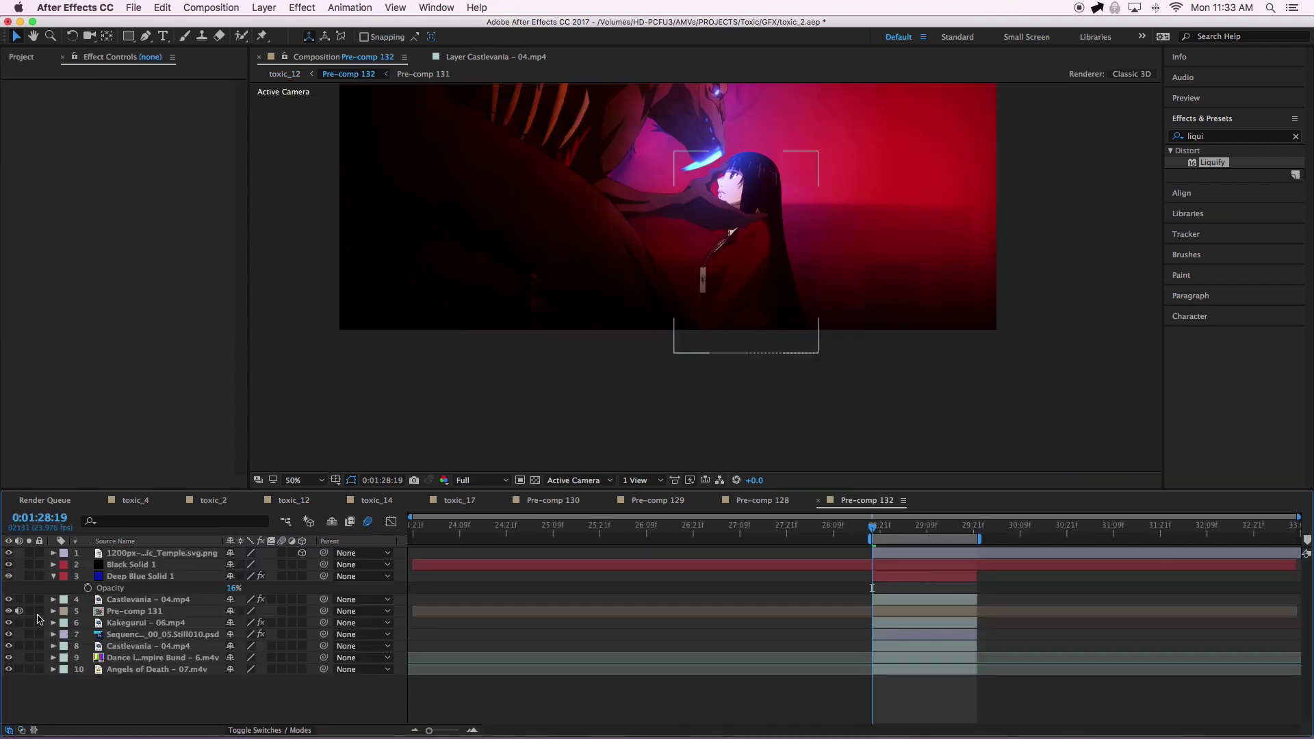
- Select the lower Castlevania – 04.mp4 layer in Pre-comp 132 and solo it with the full frame in view
{"action": "left_click", "coordinate": [171, 647]}
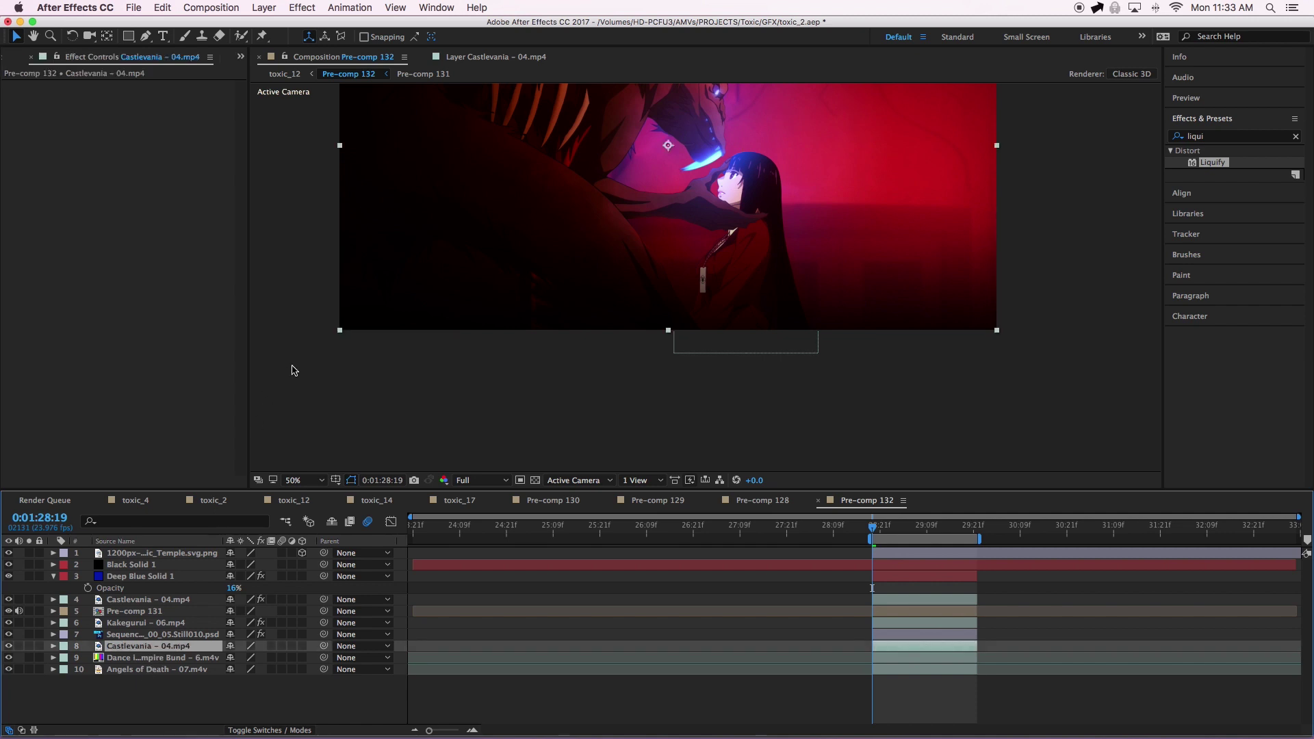
{"action": "left_click_drag", "start_coordinate": [511, 267], "coordinate": [535, 388]}
{"action": "key", "text": "v"}
{"action": "left_click", "coordinate": [28, 647]}
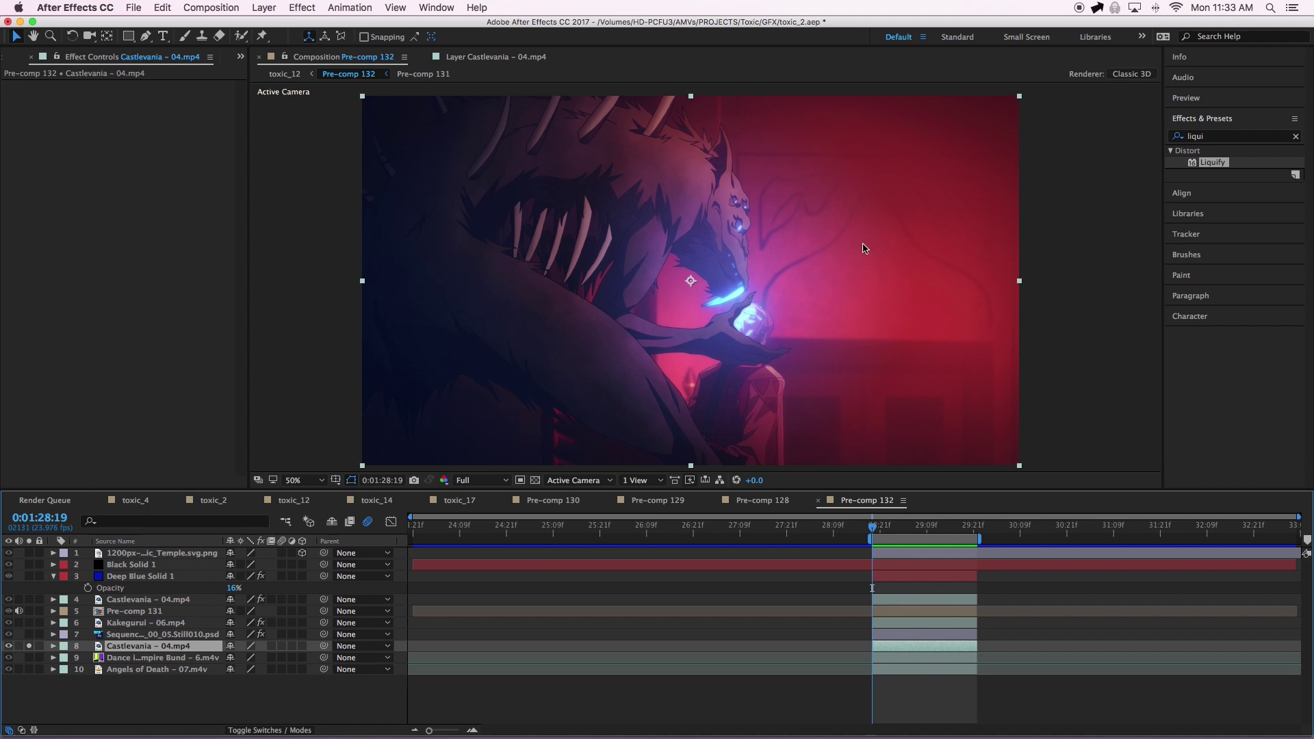
- Also solo the painted-out Still010.psd layer, the Kakegurui – 06.mp4 girl and Pre-comp 131
{"action": "left_click", "coordinate": [30, 634]}
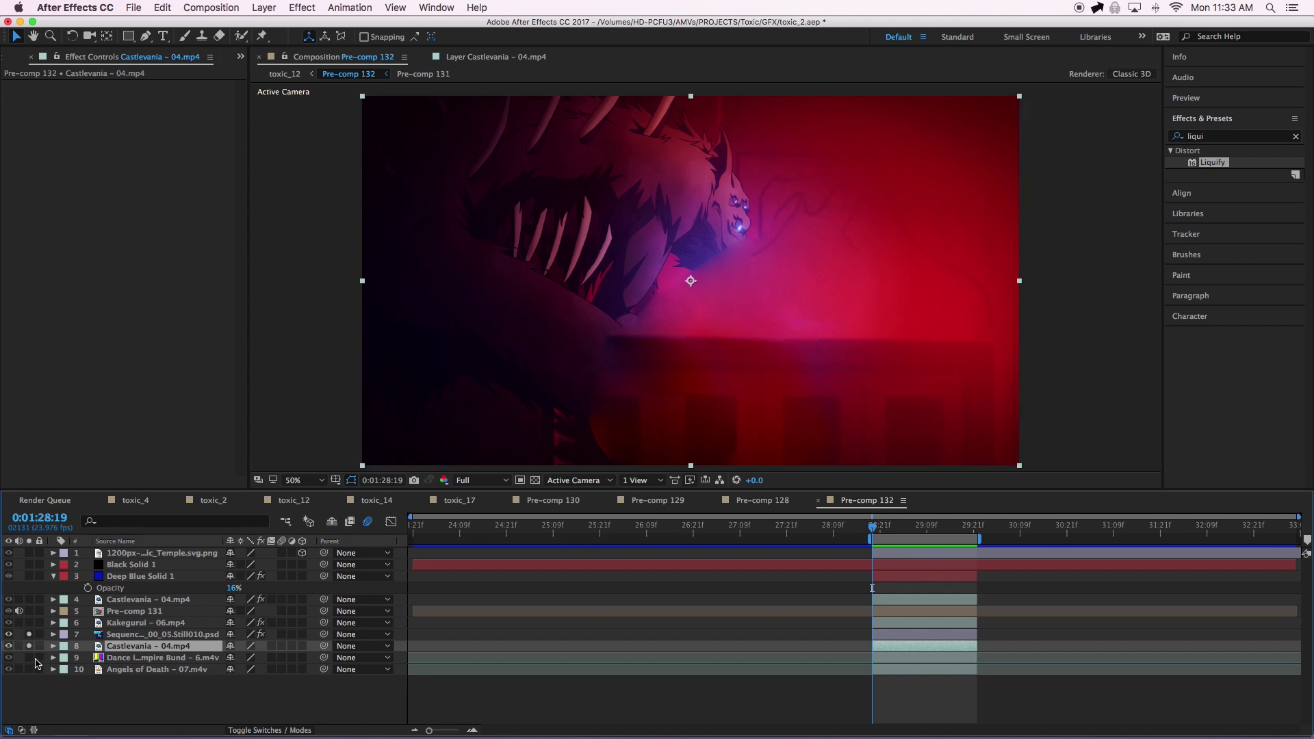
{"action": "left_click", "coordinate": [29, 623]}
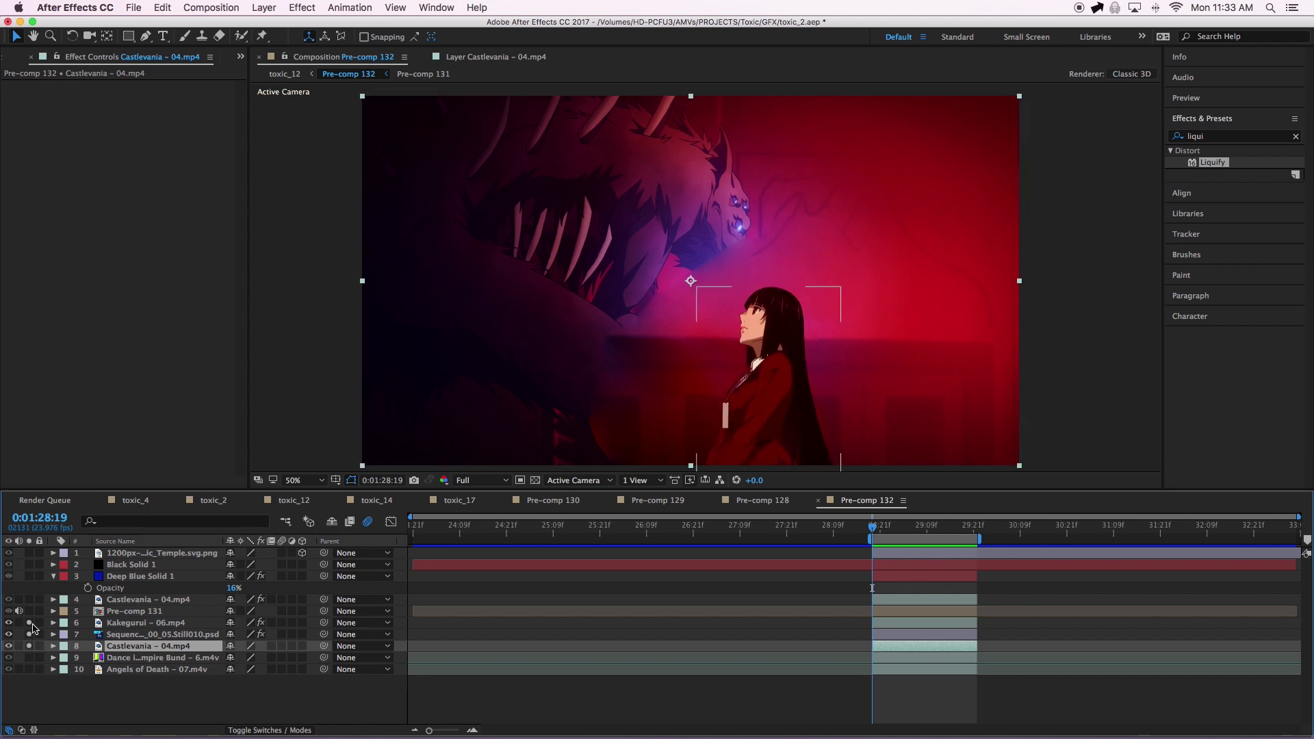
{"action": "left_click", "coordinate": [29, 612]}
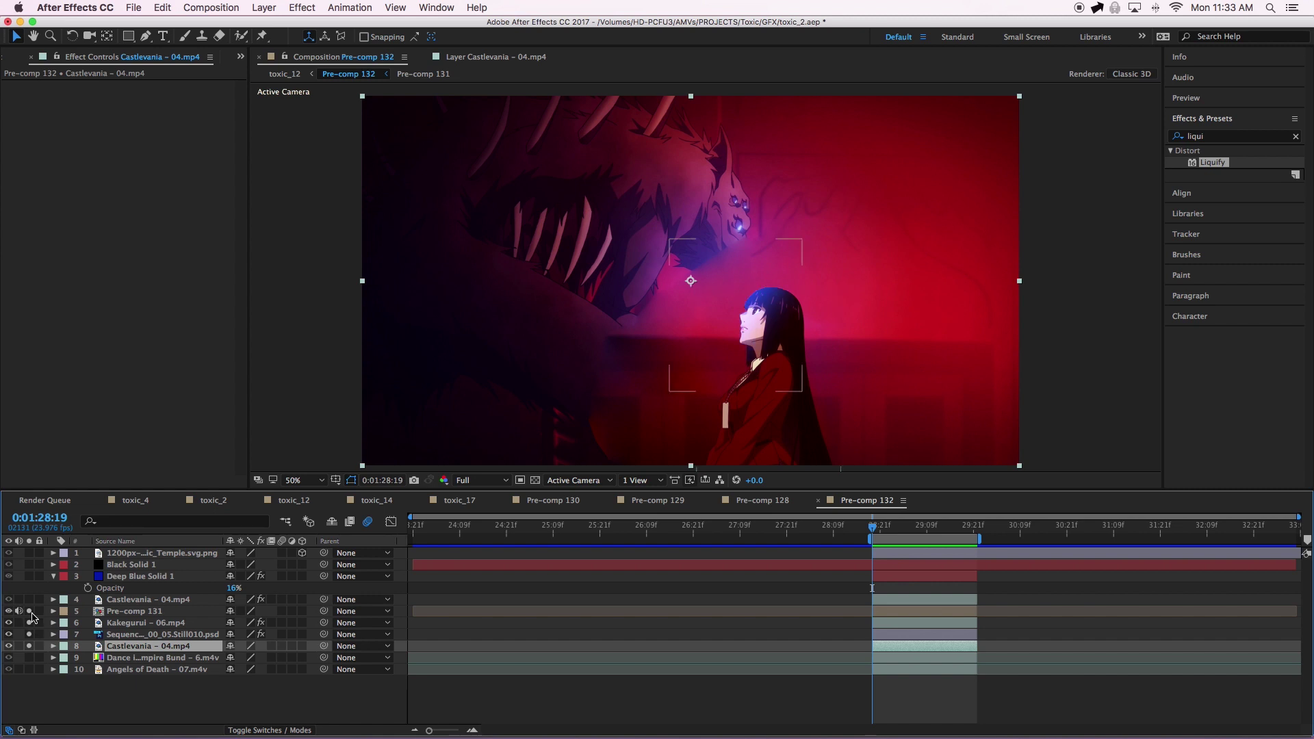
- Temporarily remove Pre-comp 131's mask to view the blue girl, undo the removal, and inspect the Mask 1 settings
{"action": "left_click", "coordinate": [120, 617]}
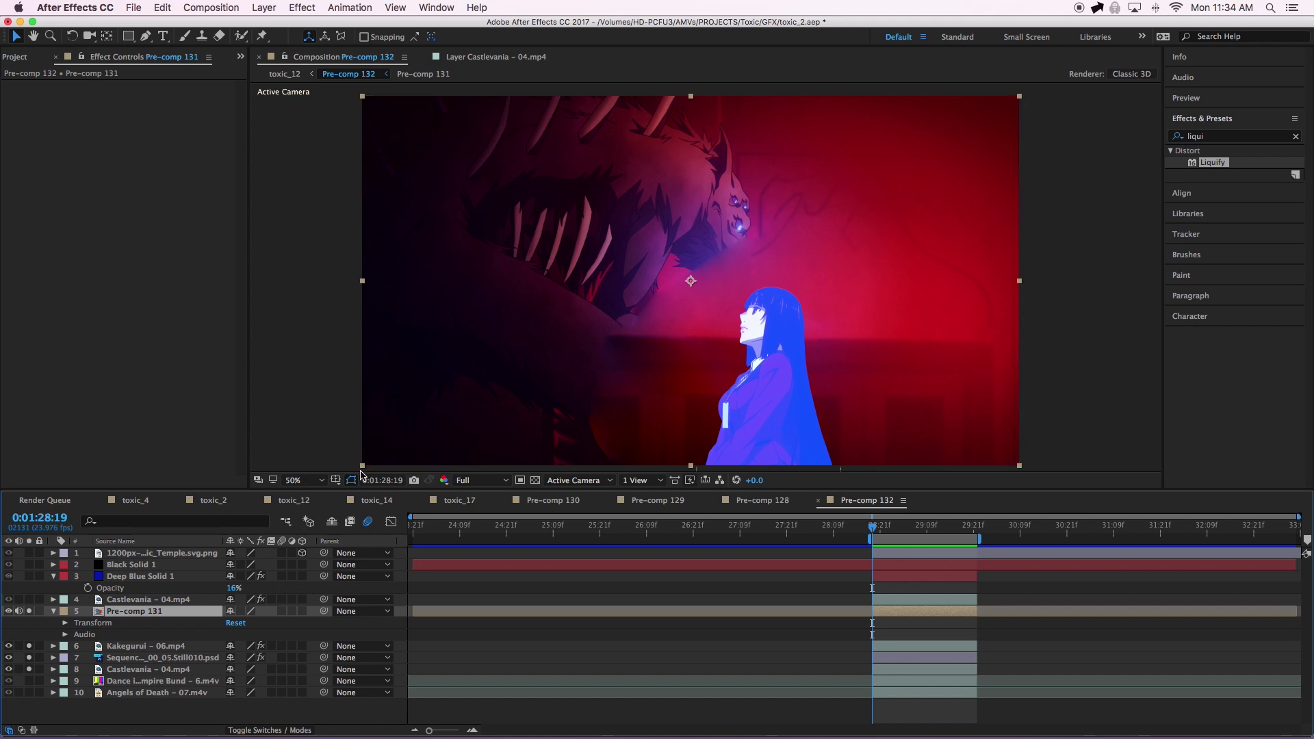
{"action": "key", "text": "super+z"}
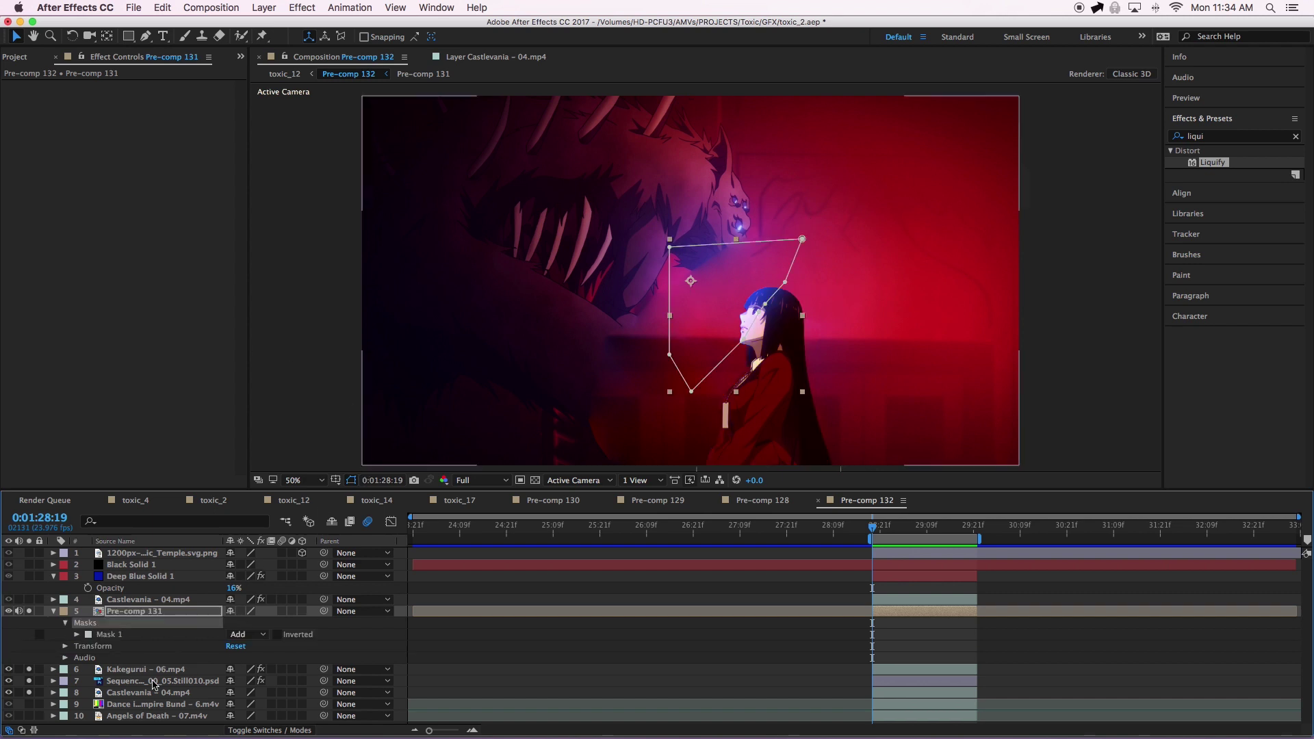
{"action": "left_click", "coordinate": [77, 635]}
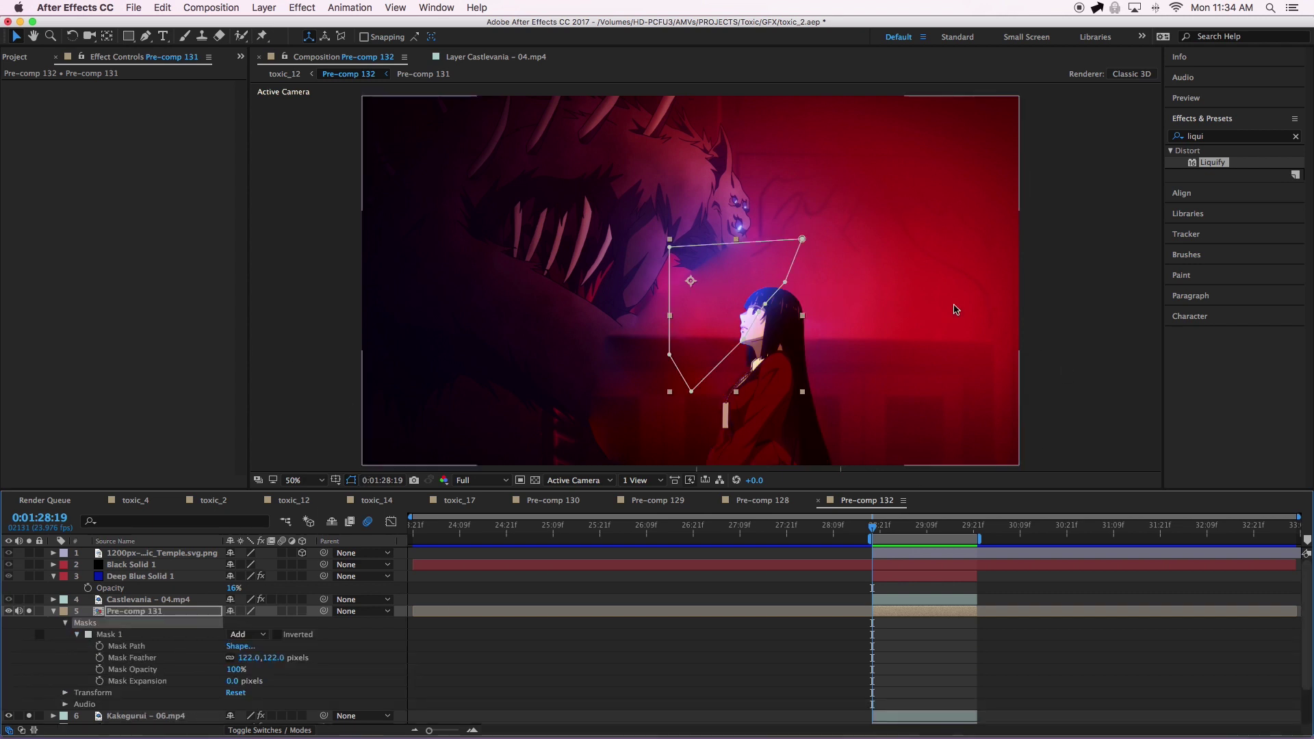
{"action": "left_click", "coordinate": [53, 612]}
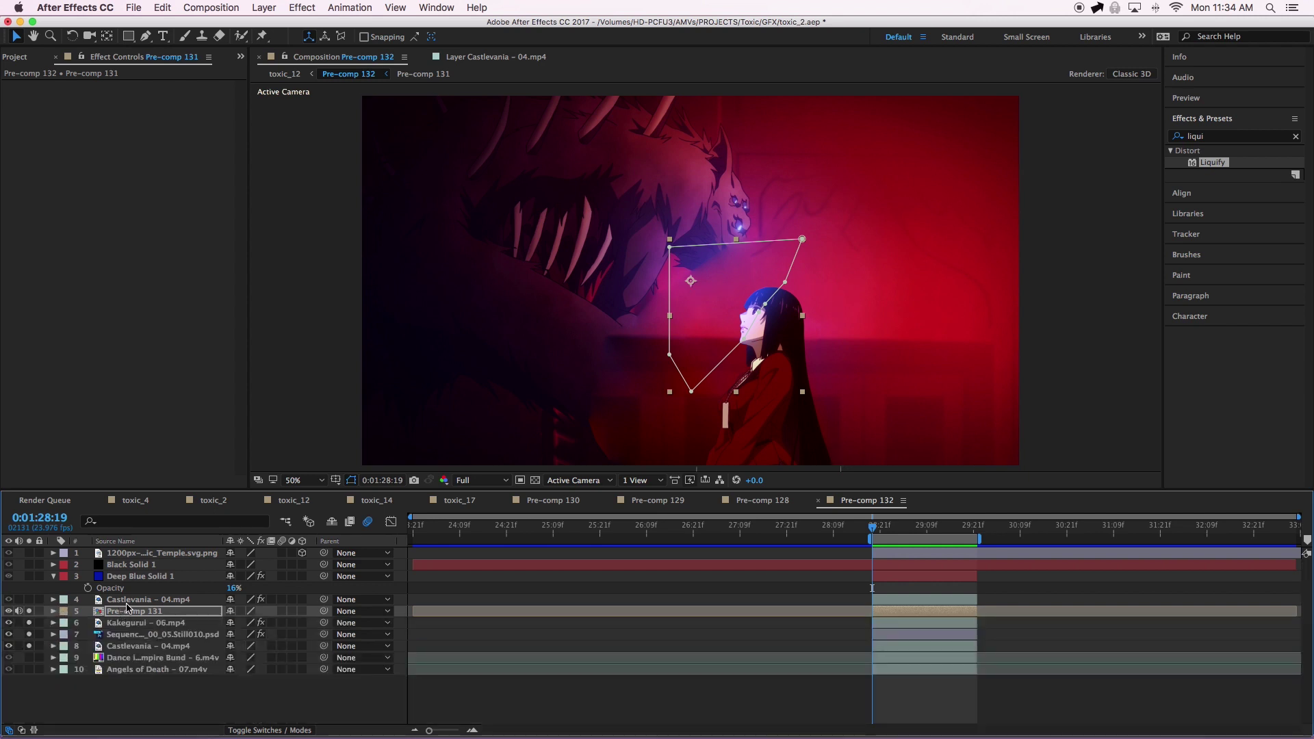
- View the upper Castlevania – 04.mp4 layer's mask and colour effects, then solo it and Deep Blue Solid 1
{"action": "left_click", "coordinate": [101, 604]}
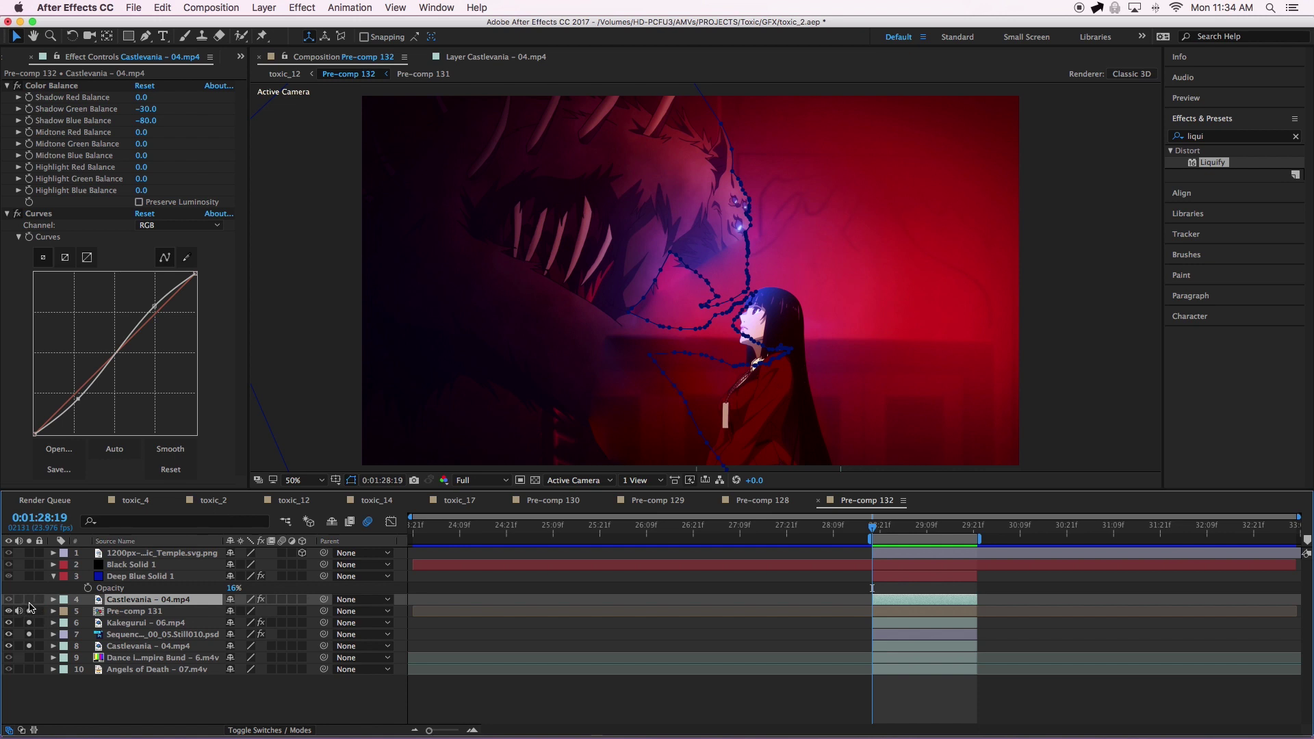
{"action": "left_click", "coordinate": [127, 698]}
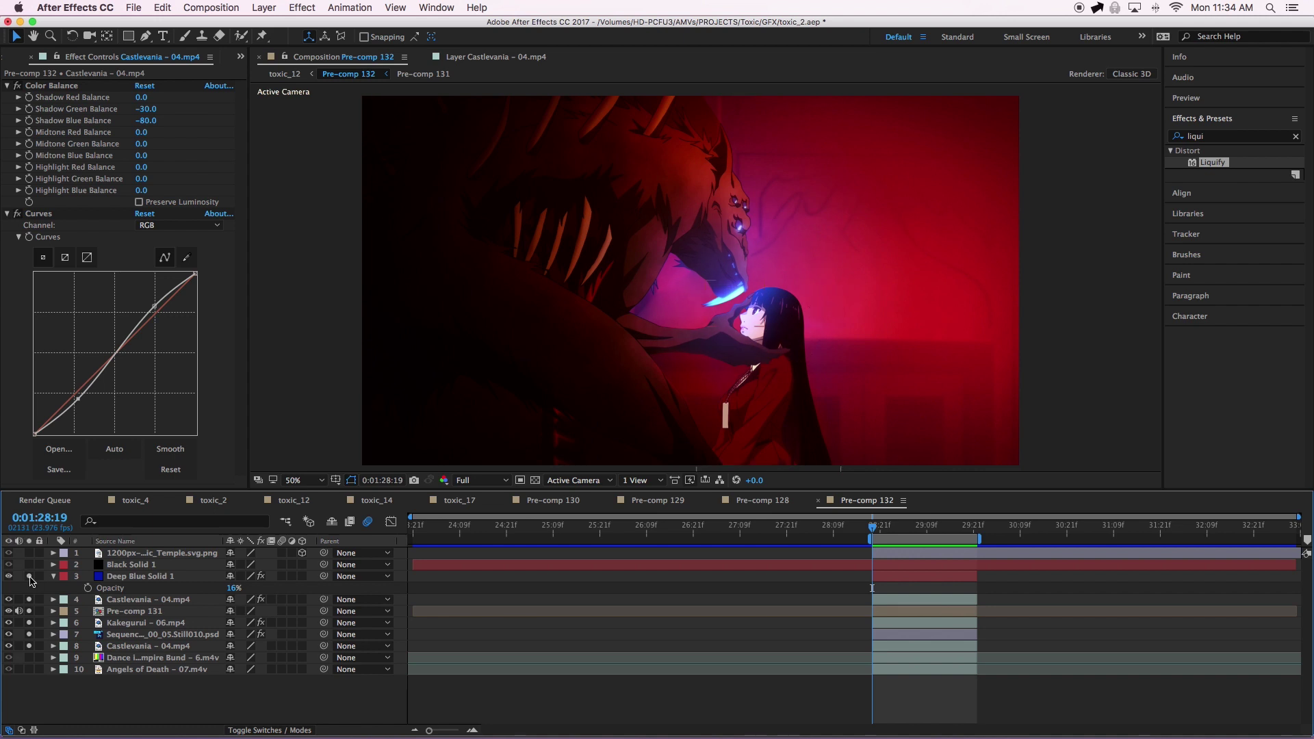
- Raise the opacity of Deep Blue Solid 1 in Pre-comp 132 to 100%, then undo the change
{"action": "left_click", "coordinate": [150, 578]}
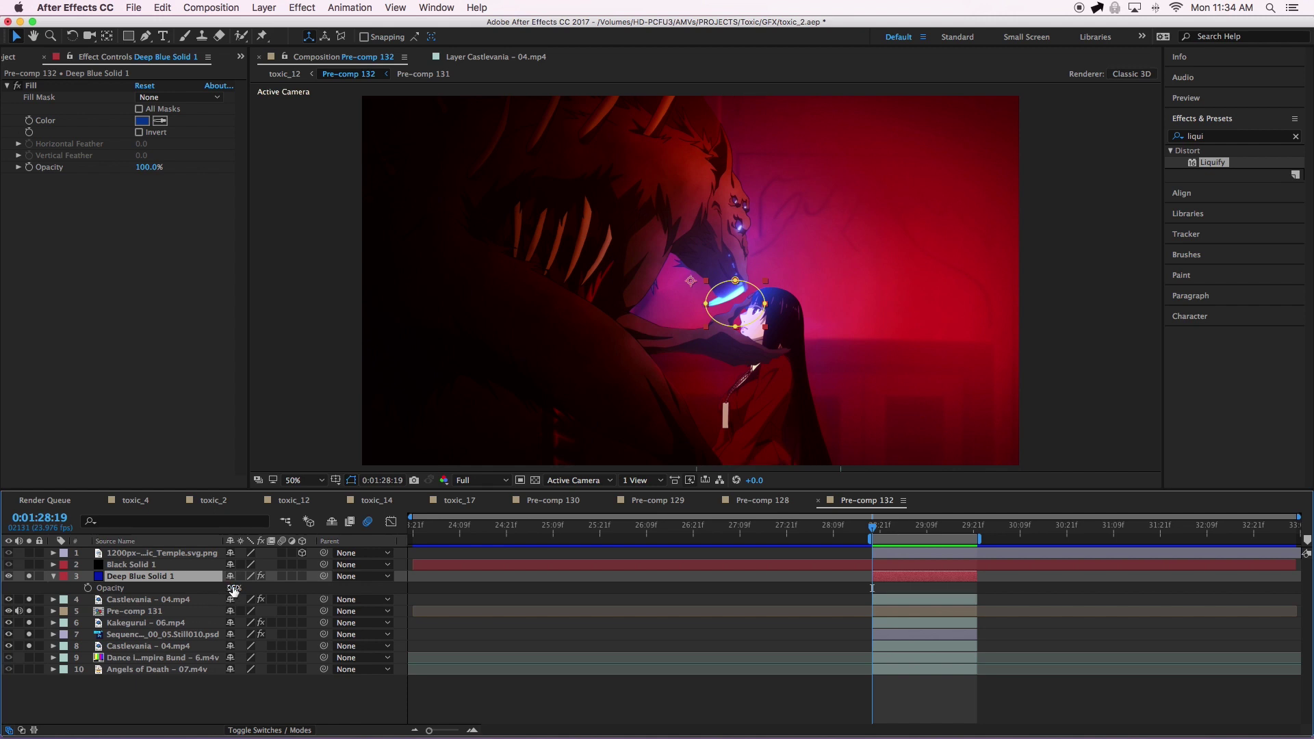
{"action": "left_click_drag", "start_coordinate": [235, 588], "coordinate": [493, 564]}
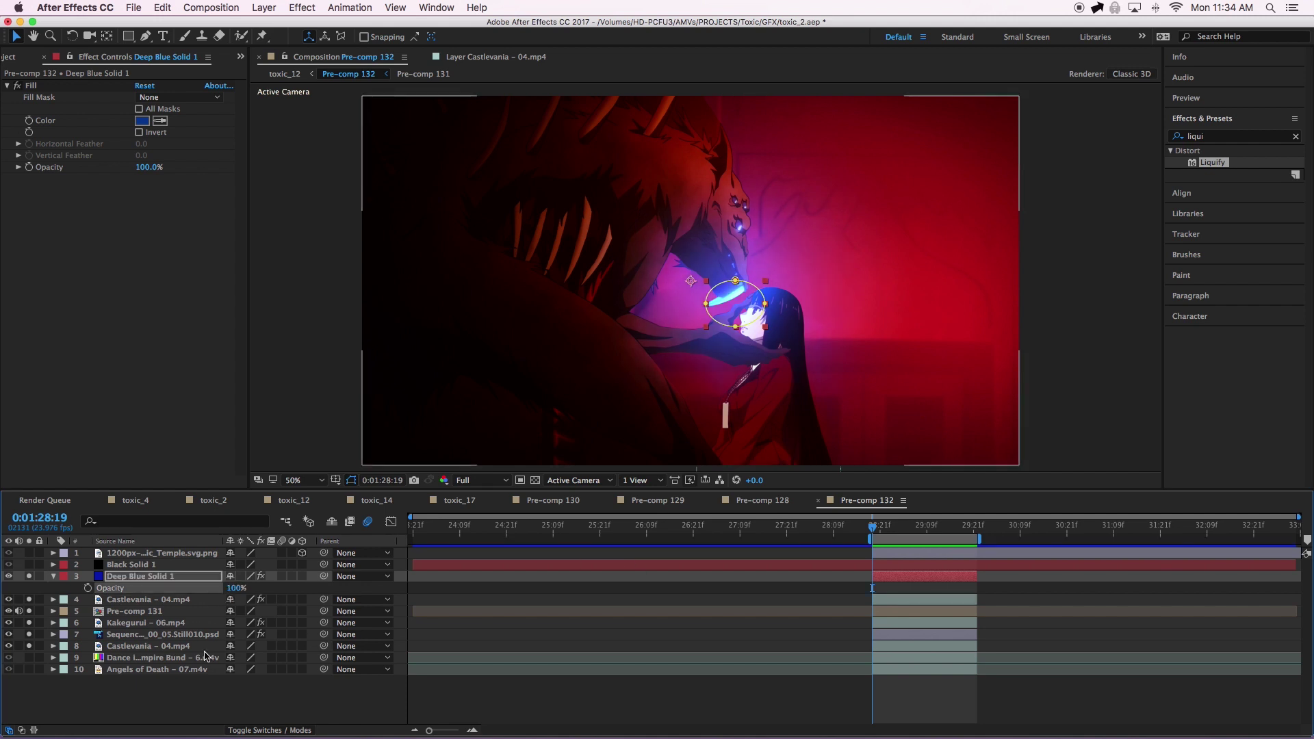
{"action": "key", "text": "super+z"}
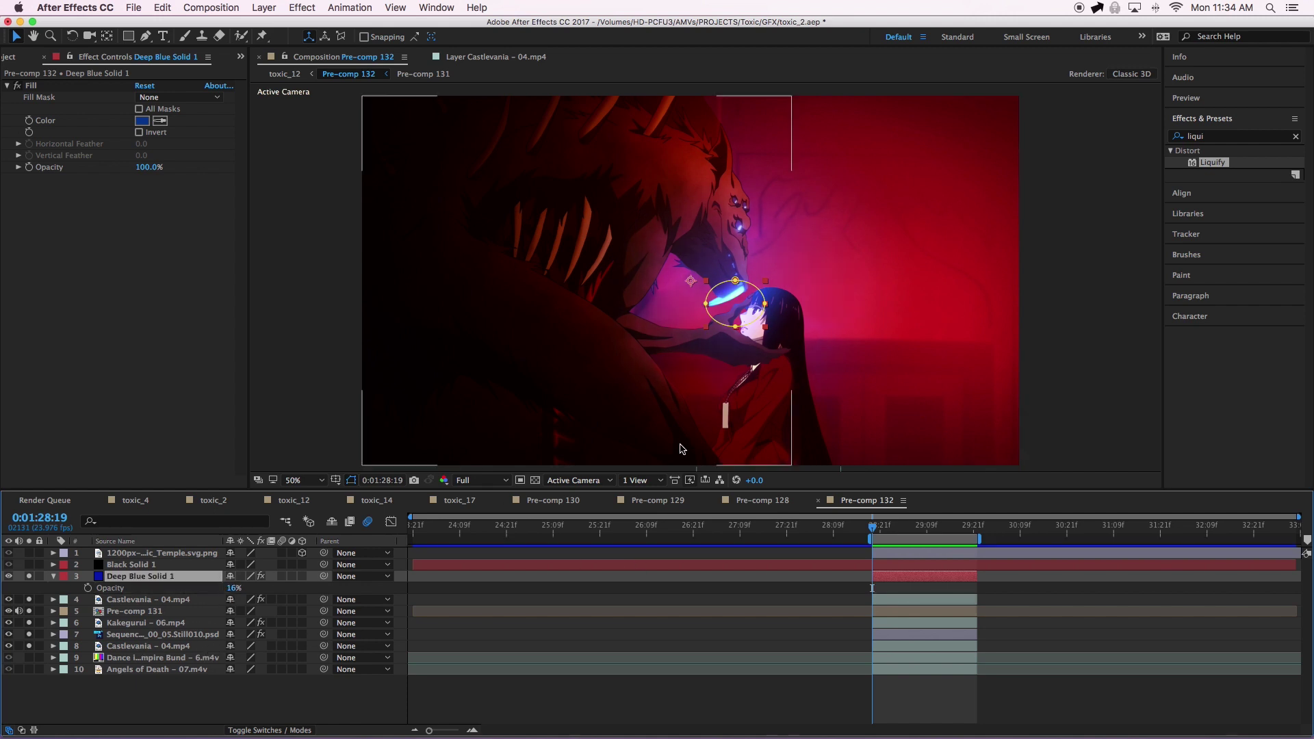
- Expand the Mask 1 settings of Deep Blue Solid 1 in Pre-comp 132
{"action": "left_click", "coordinate": [219, 712]}
{"action": "left_click", "coordinate": [171, 578]}
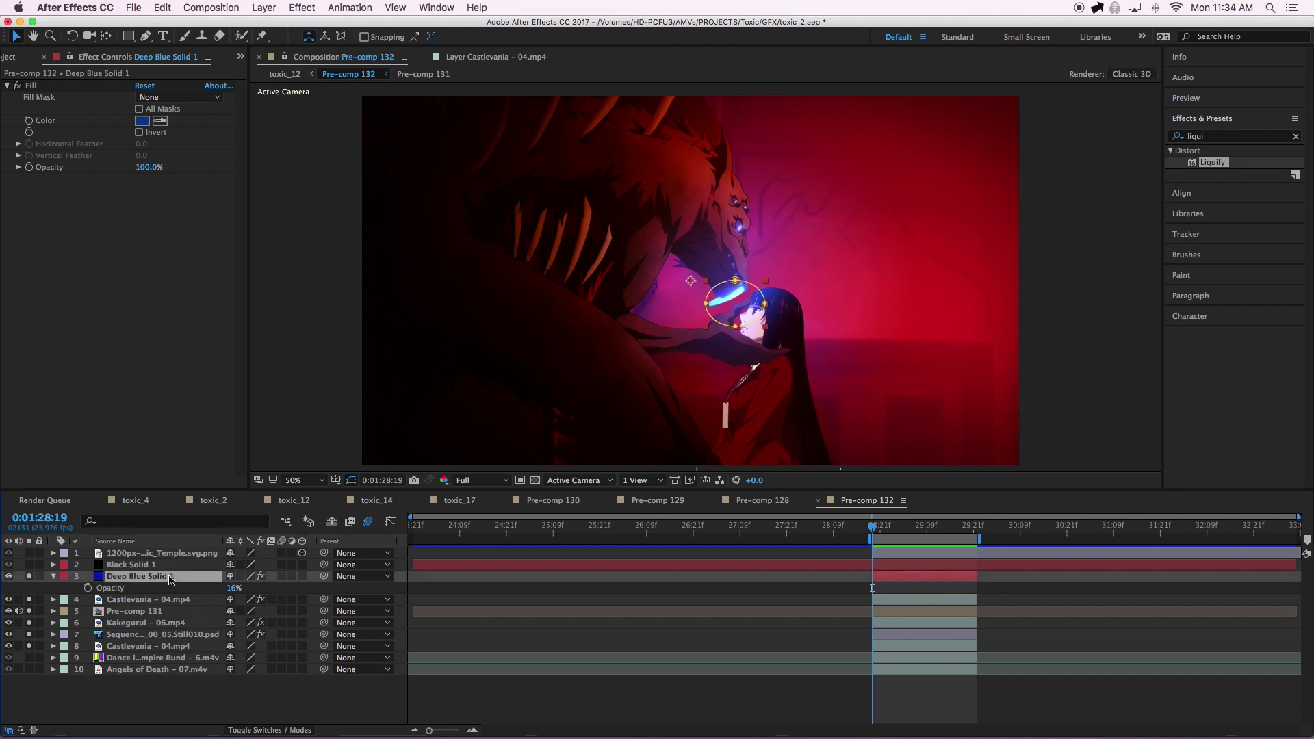
{"action": "key", "text": "m"}
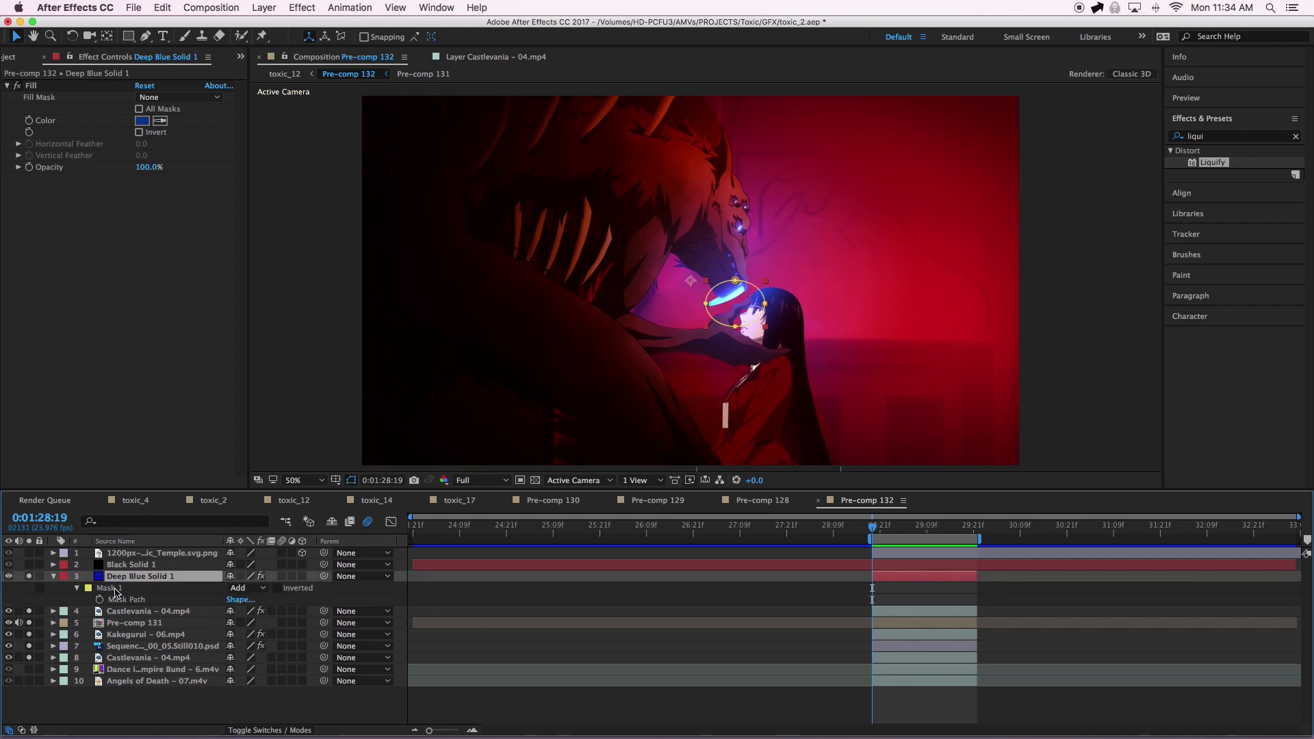
{"action": "left_click", "coordinate": [115, 589]}
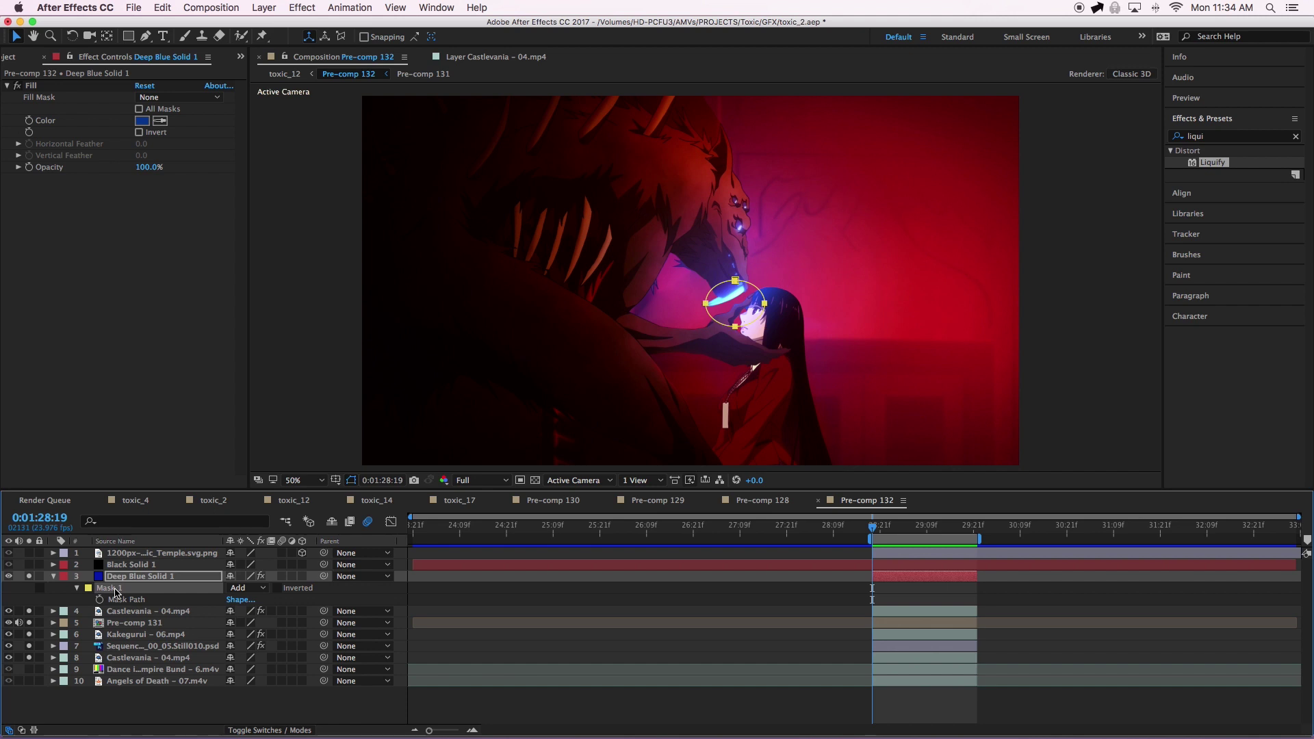
{"action": "double_click", "coordinate": [76, 590]}
- Try a Mask Feather of 0 on Mask 1 of Deep Blue Solid 1, and undo the change
{"action": "left_click", "coordinate": [250, 612]}
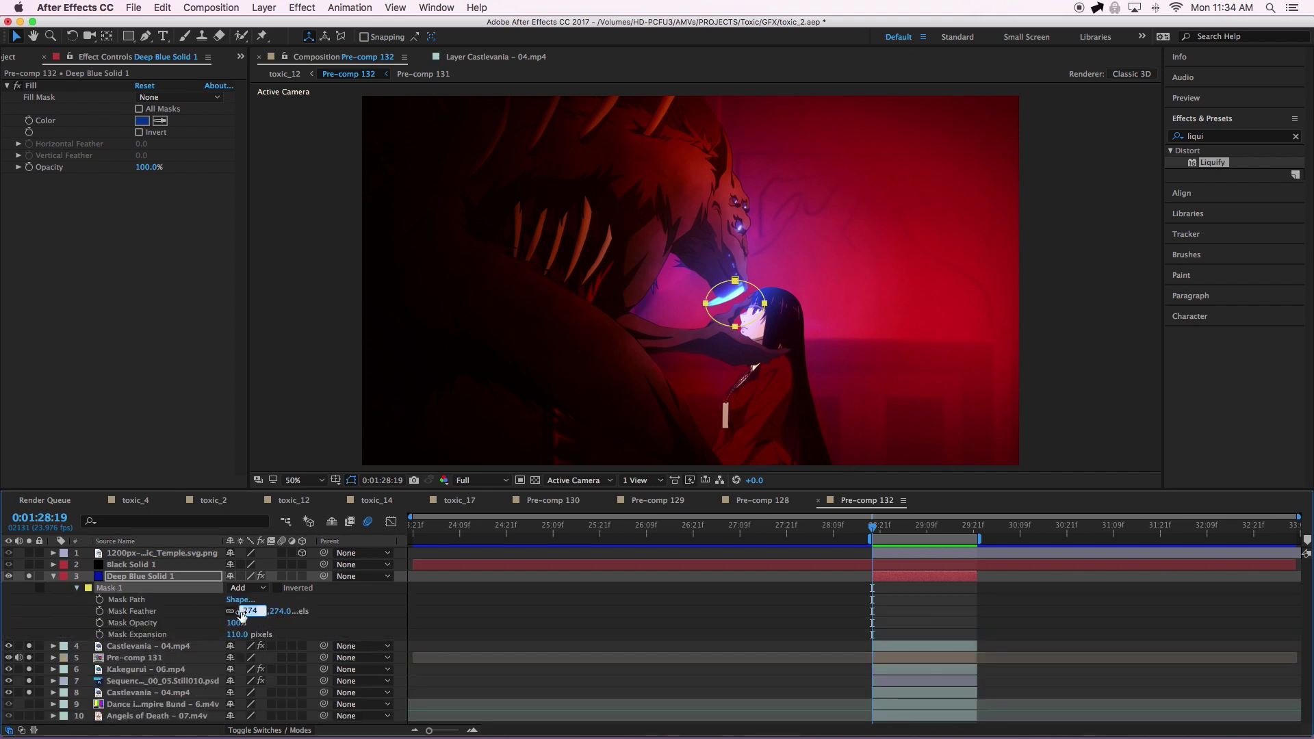
{"action": "type", "text": "0"}
{"action": "key", "text": "Return"}
{"action": "left_click", "coordinate": [606, 655]}
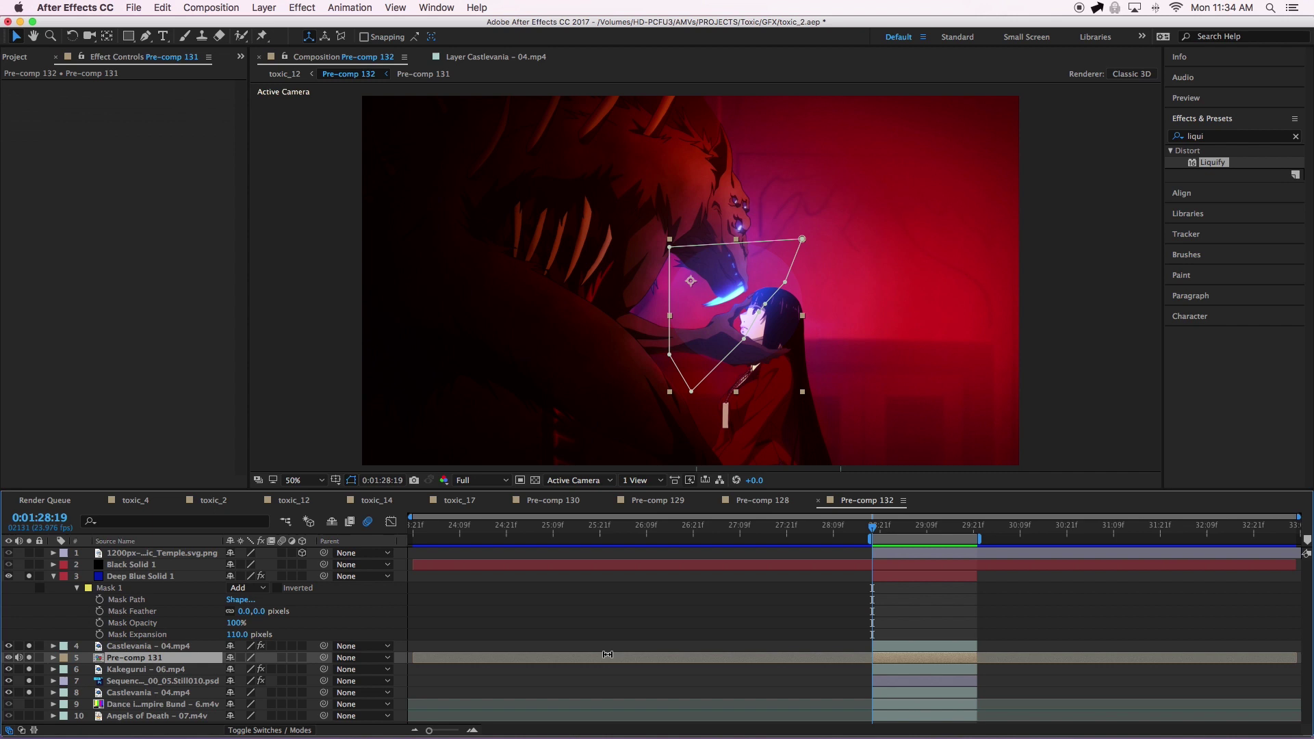
{"action": "left_click", "coordinate": [1040, 619]}
{"action": "key", "text": "super+z"}
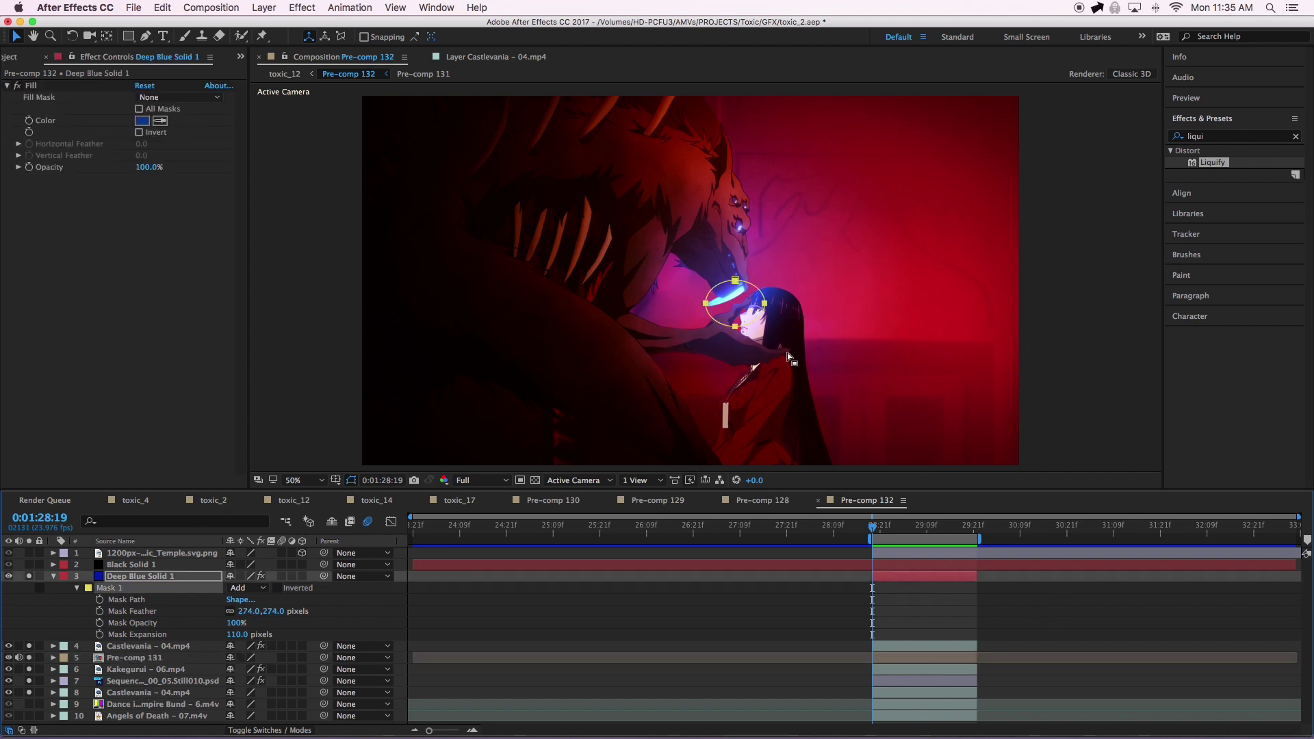
- Solo Black Solid 1, expand its Mask 1 settings, and toggle the solo state to compare the darkened lower edge
{"action": "left_click", "coordinate": [25, 567]}
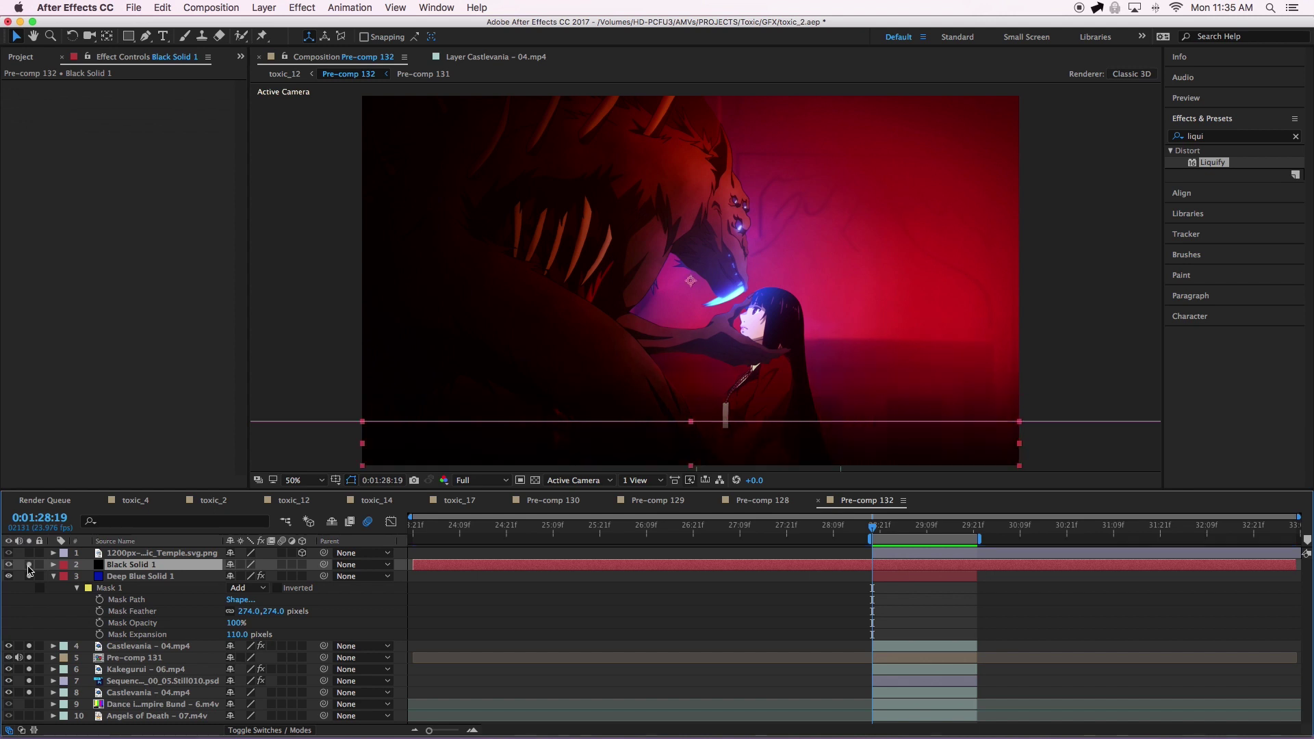
{"action": "left_click", "coordinate": [949, 624]}
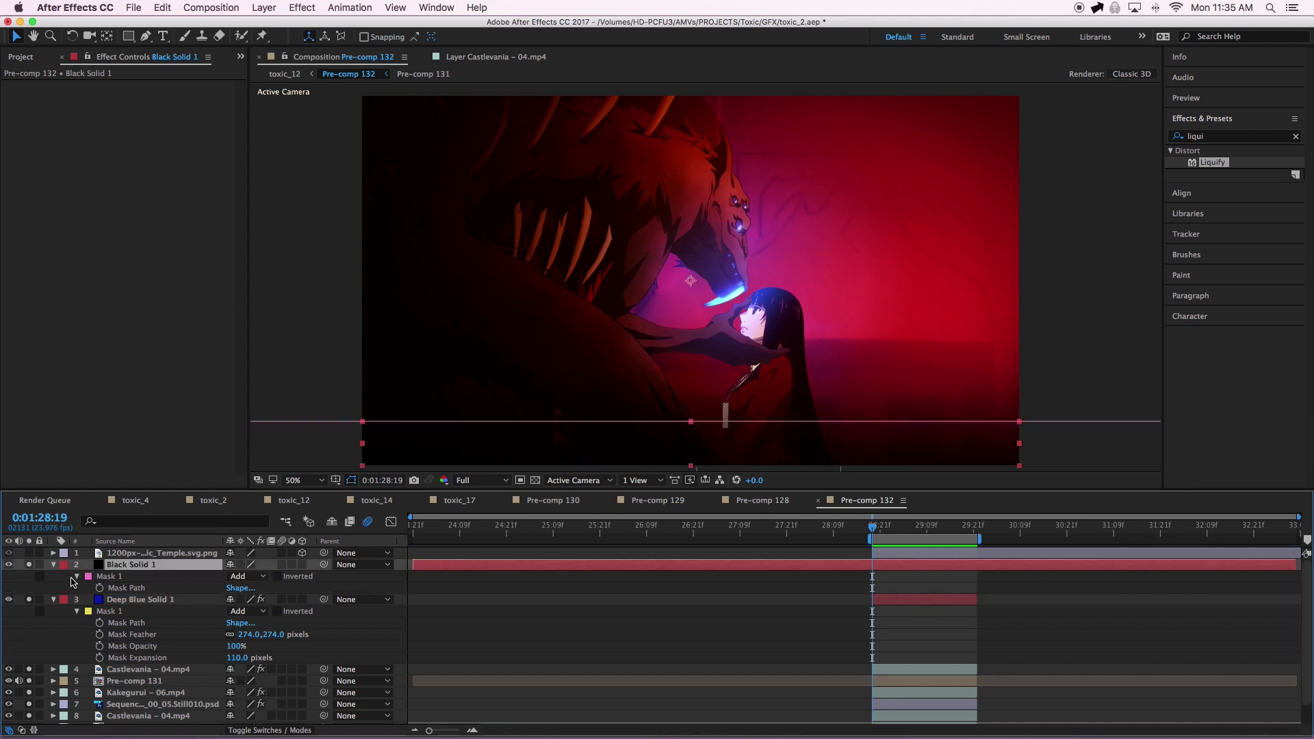
{"action": "left_click", "coordinate": [77, 577]}
{"action": "left_click", "coordinate": [77, 577]}
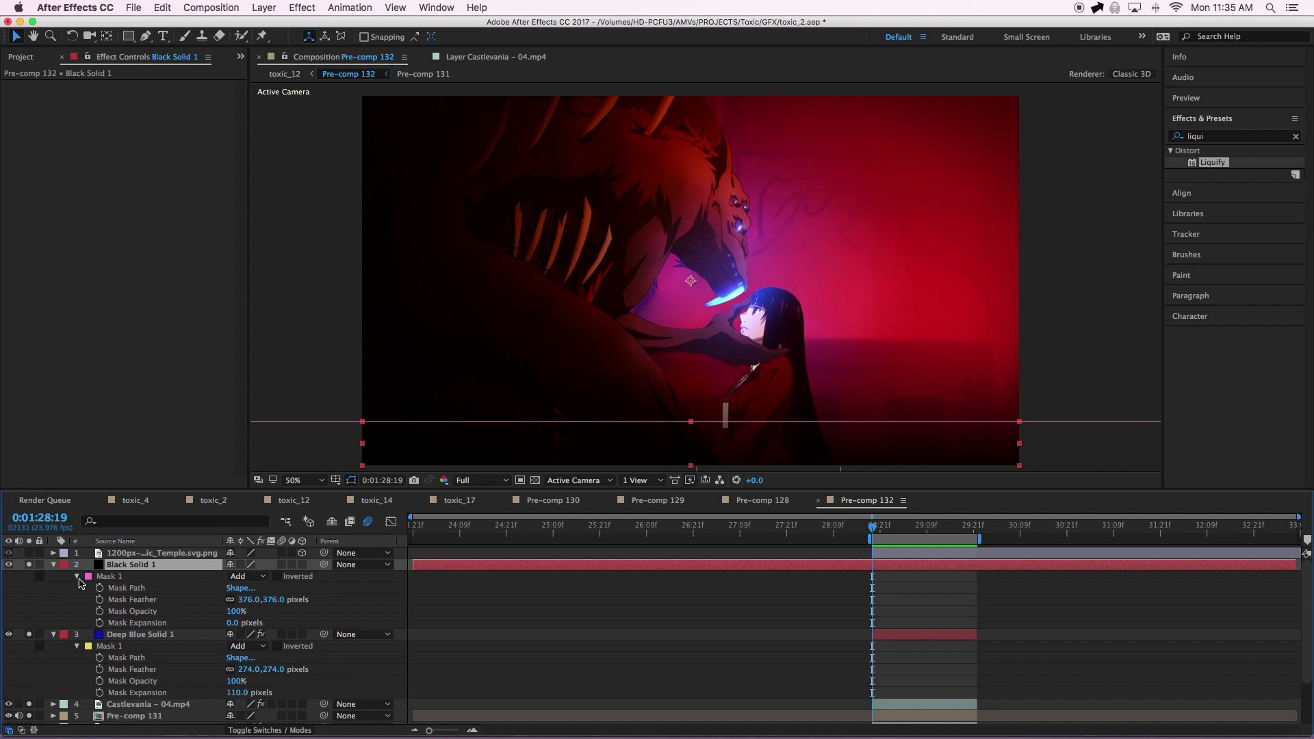
{"action": "left_click", "coordinate": [28, 566]}
{"action": "left_click", "coordinate": [28, 565]}
{"action": "left_click", "coordinate": [28, 566]}
- Solo the 1200px-The_Satanic_Temple.svg.png layer over the girl's necklace tag, with the viewer magnified to 200%
{"action": "left_click", "coordinate": [144, 553]}
{"action": "scroll", "coordinate": [689, 364], "scroll_direction": "down", "scroll_amount": 2}
{"action": "scroll", "coordinate": [780, 391], "scroll_direction": "up", "scroll_amount": 6}
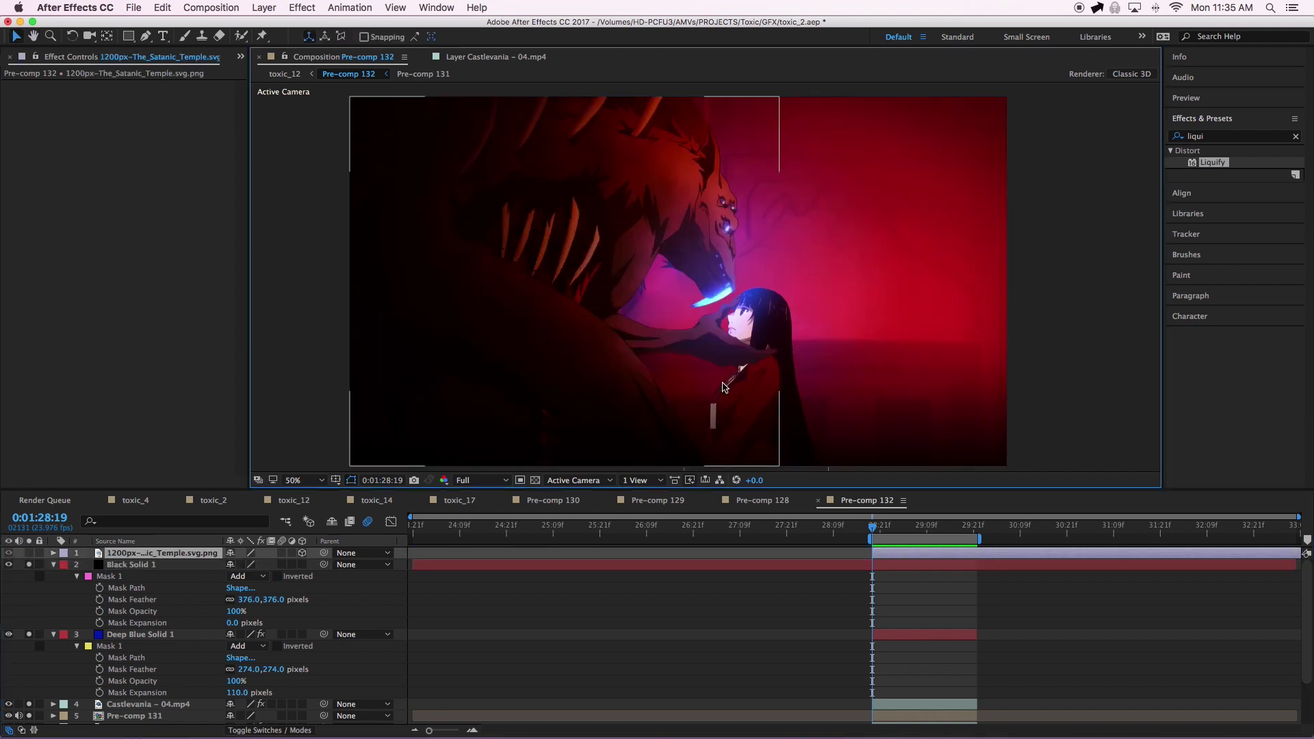
{"action": "left_click_drag", "start_coordinate": [792, 402], "coordinate": [748, 31]}
{"action": "left_click_drag", "start_coordinate": [725, 269], "coordinate": [719, 138]}
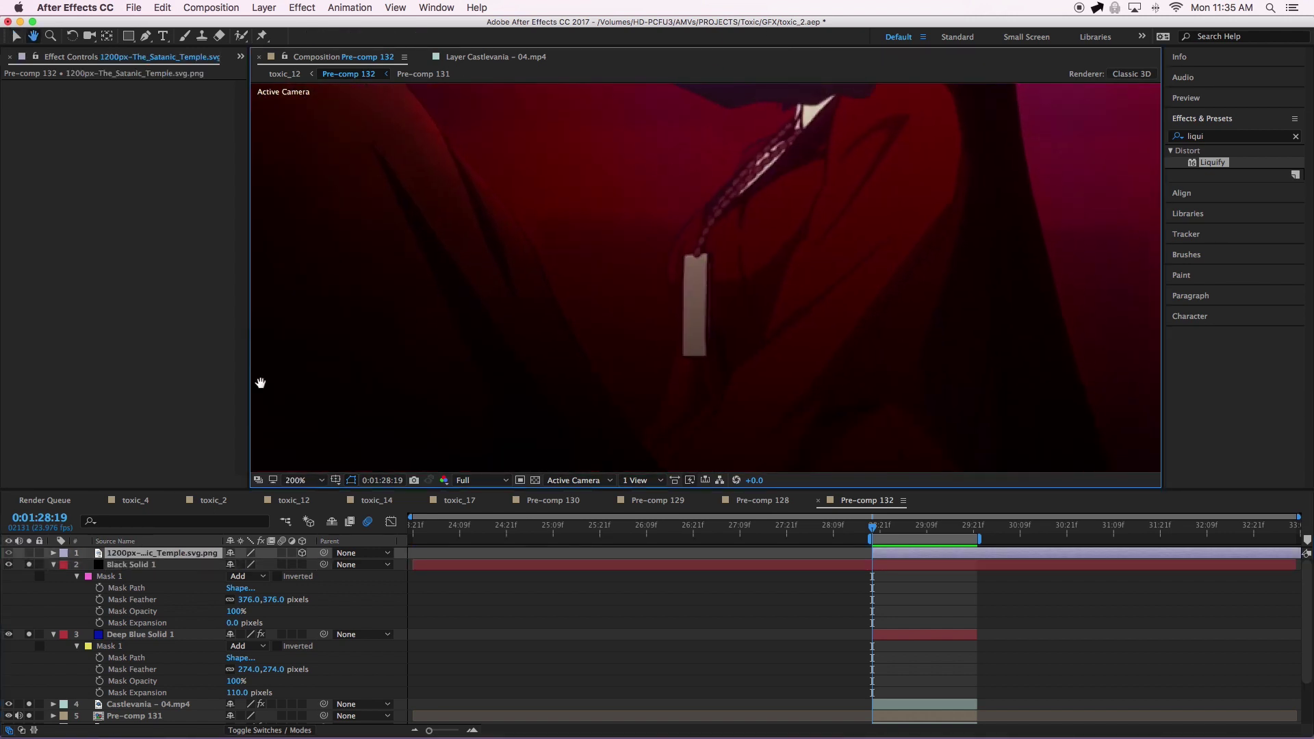
{"action": "left_click", "coordinate": [30, 554]}
{"action": "key", "text": "super+shift+a"}
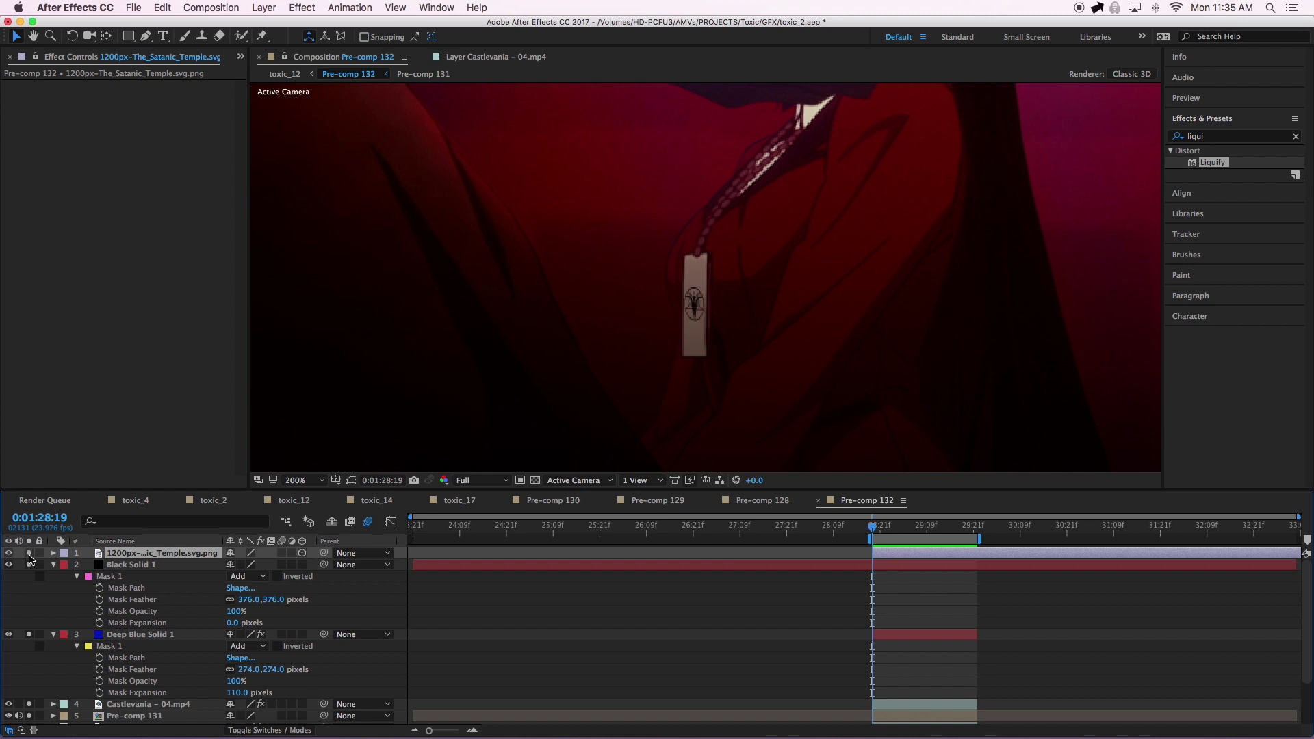
- Examine the whole Pre-comp 132 composite with the temple logo placed on the necklace tag
{"action": "key", "text": "comma"}
{"action": "key", "text": "comma"}
{"action": "key", "text": "comma"}
{"action": "key", "text": "comma"}
{"action": "key", "text": "comma"}
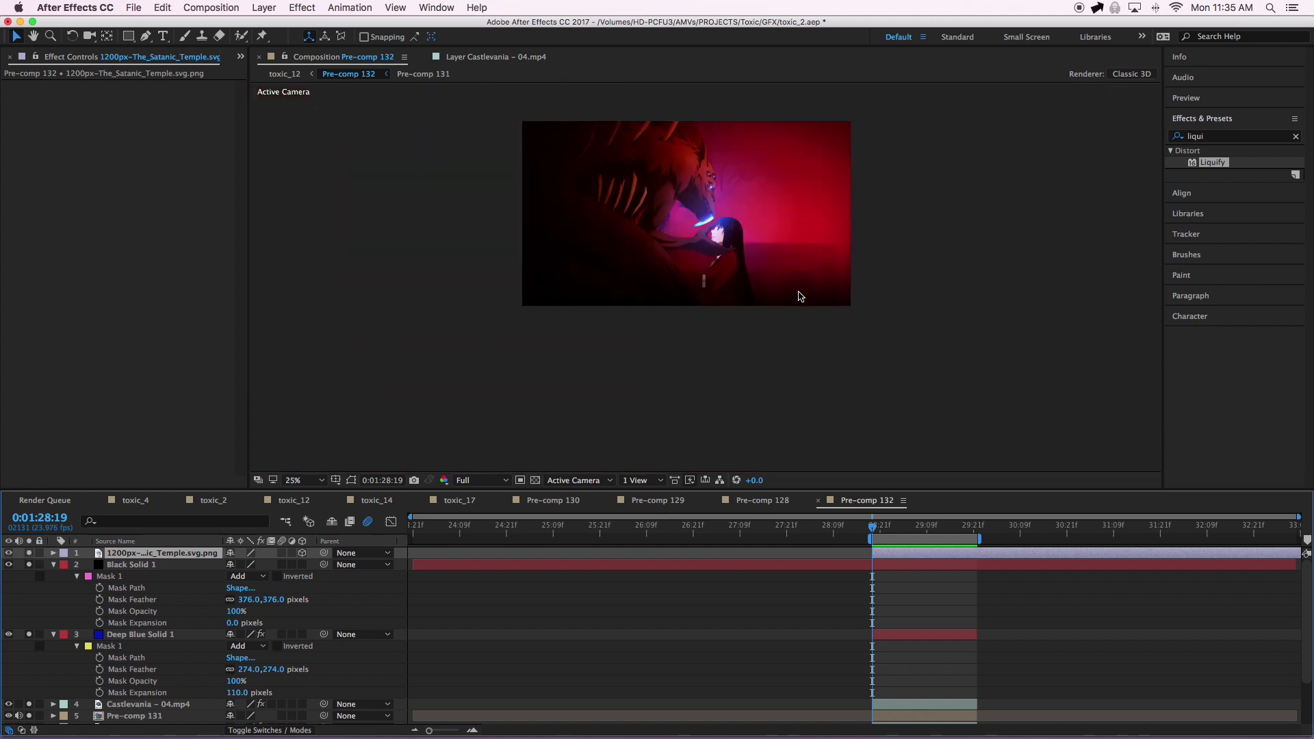
{"action": "left_click_drag", "start_coordinate": [696, 178], "coordinate": [709, 269]}
{"action": "key", "text": "period"}
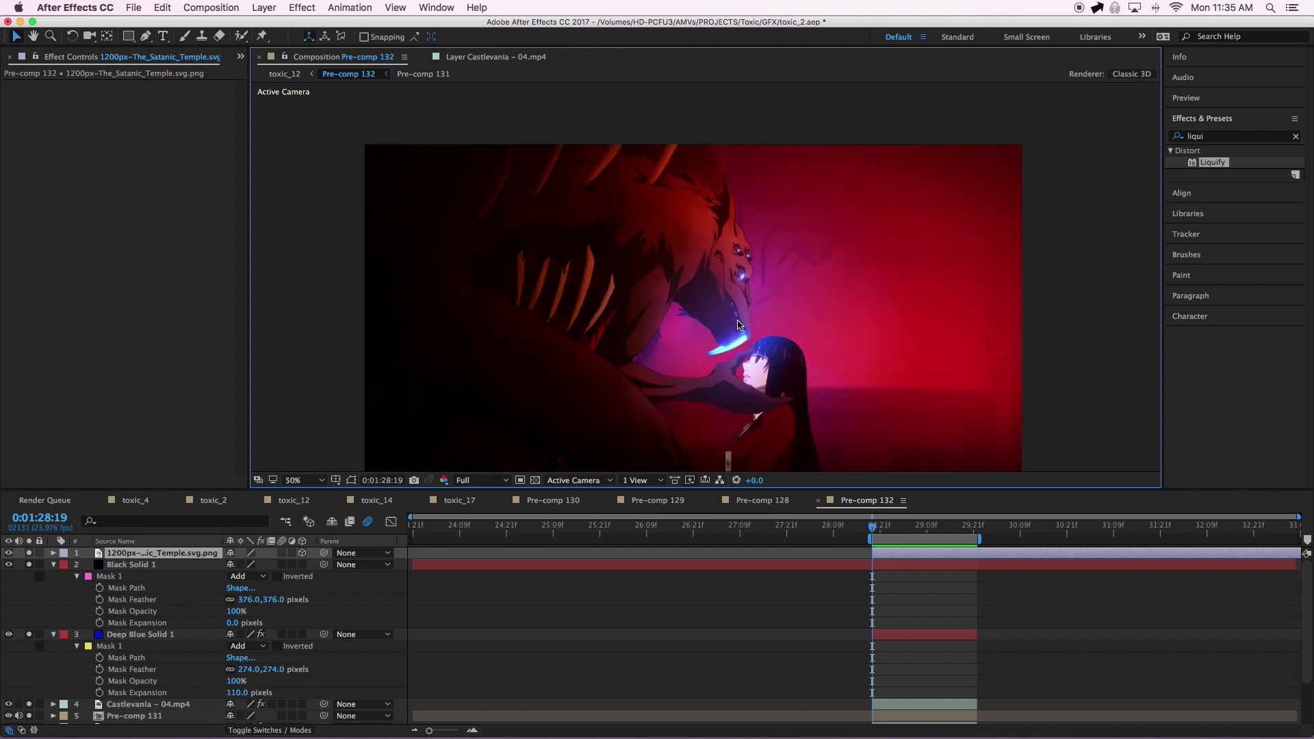
{"action": "left_click_drag", "start_coordinate": [714, 336], "coordinate": [707, 278]}
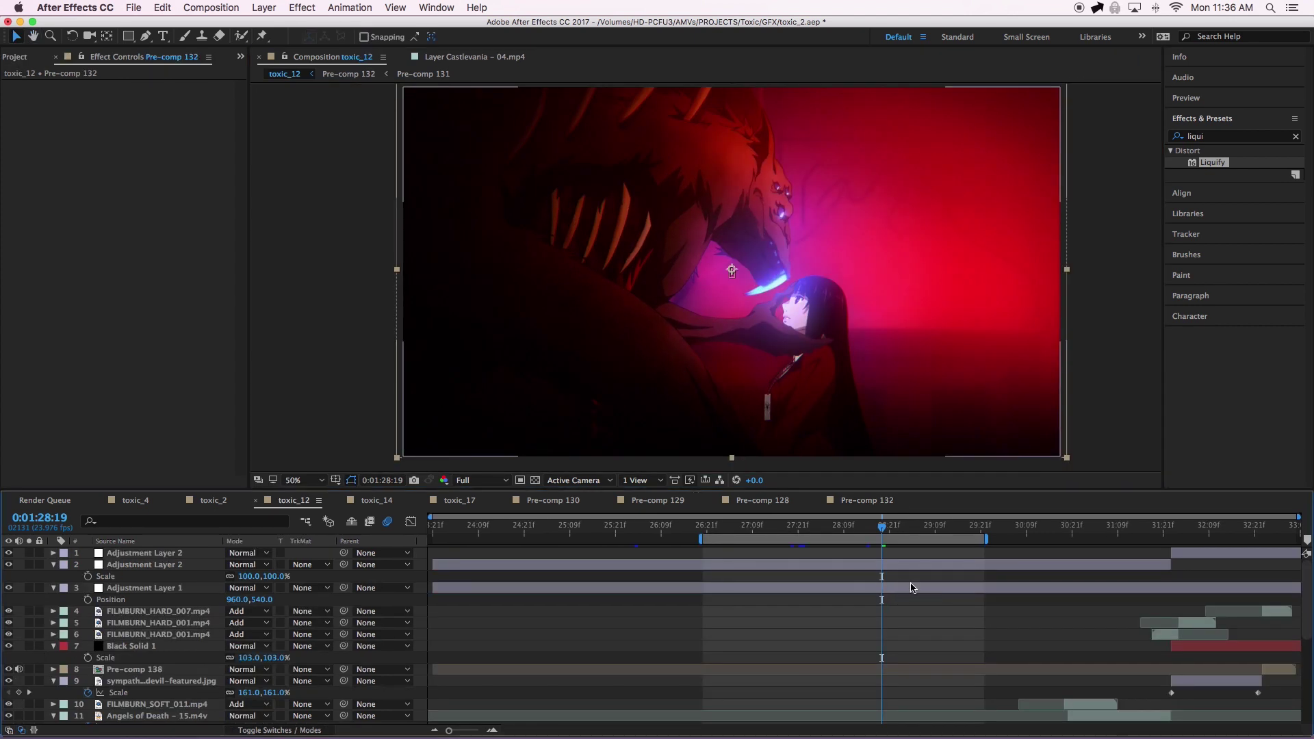
- Set the toxic_12 work area to start at 0:01:28:19 and preview the monster shot
{"action": "left_click", "coordinate": [911, 587]}
{"action": "scroll", "coordinate": [770, 657], "scroll_direction": "down", "scroll_amount": 8}
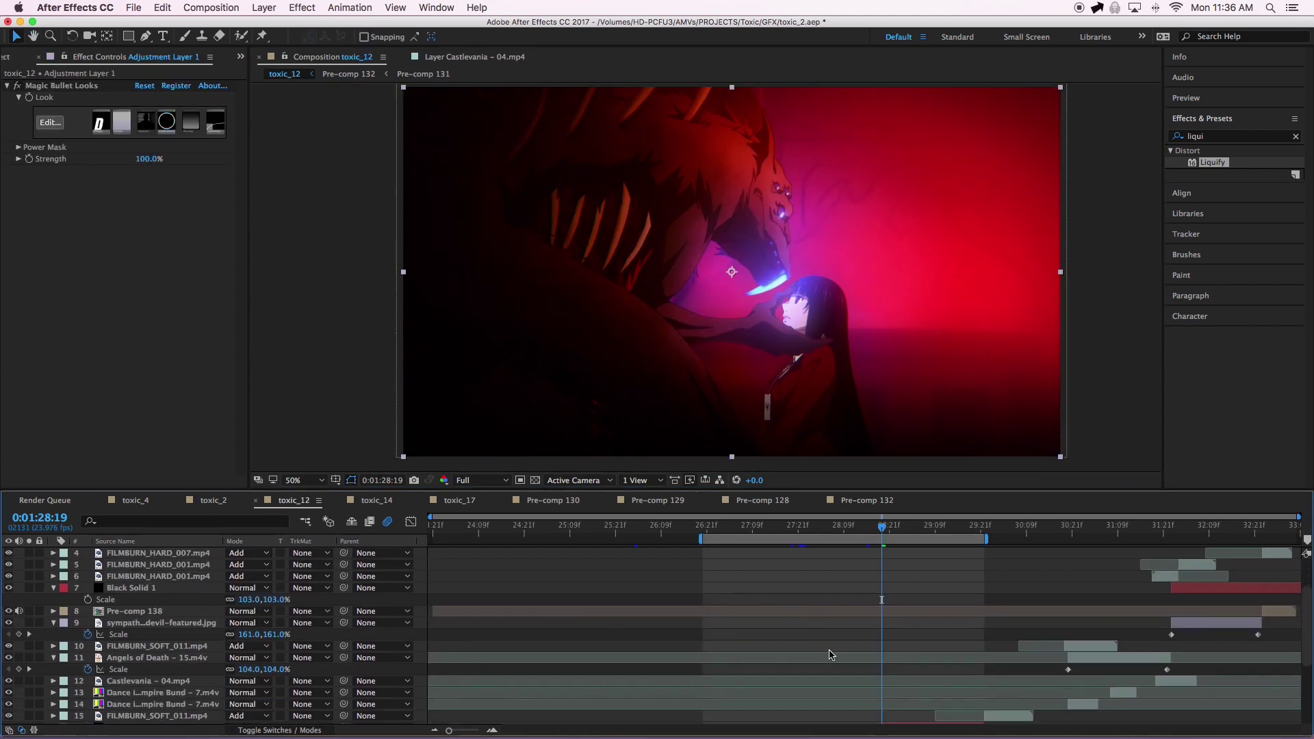
{"action": "key", "text": "b"}
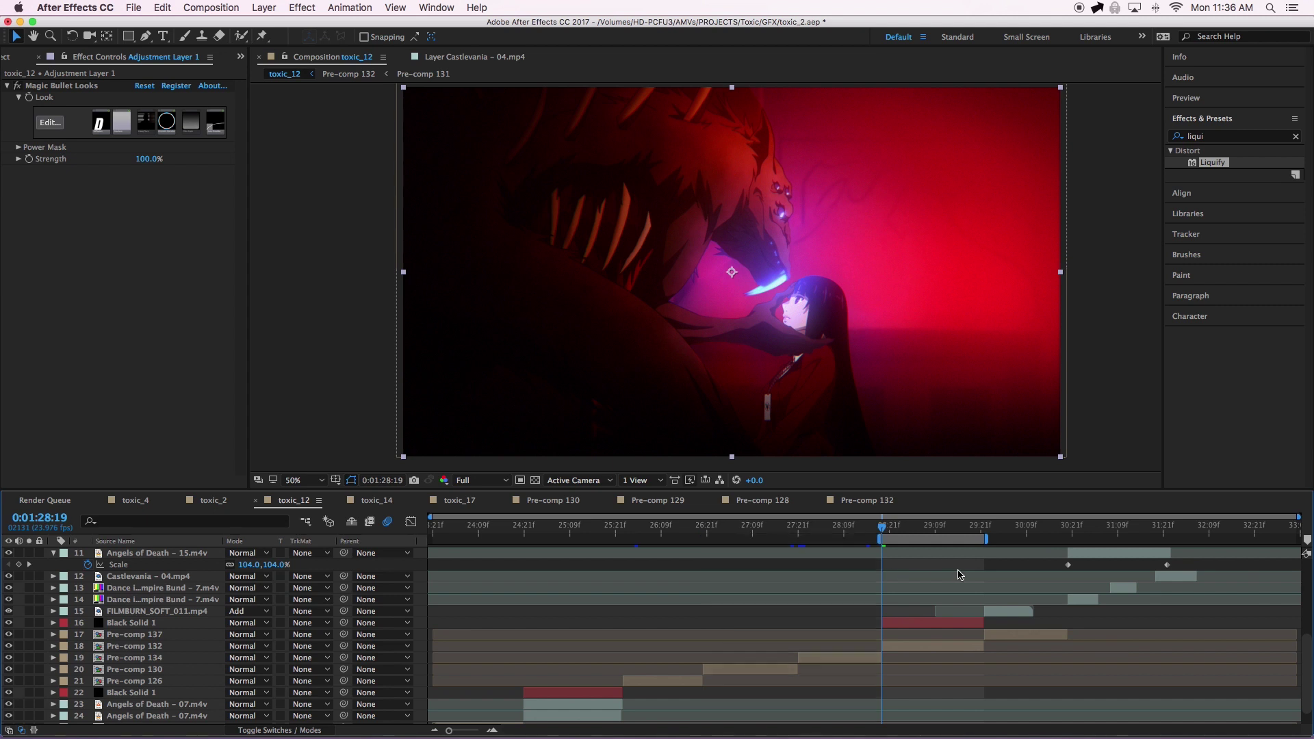
{"action": "left_click", "coordinate": [1006, 561]}
{"action": "key", "text": "space"}
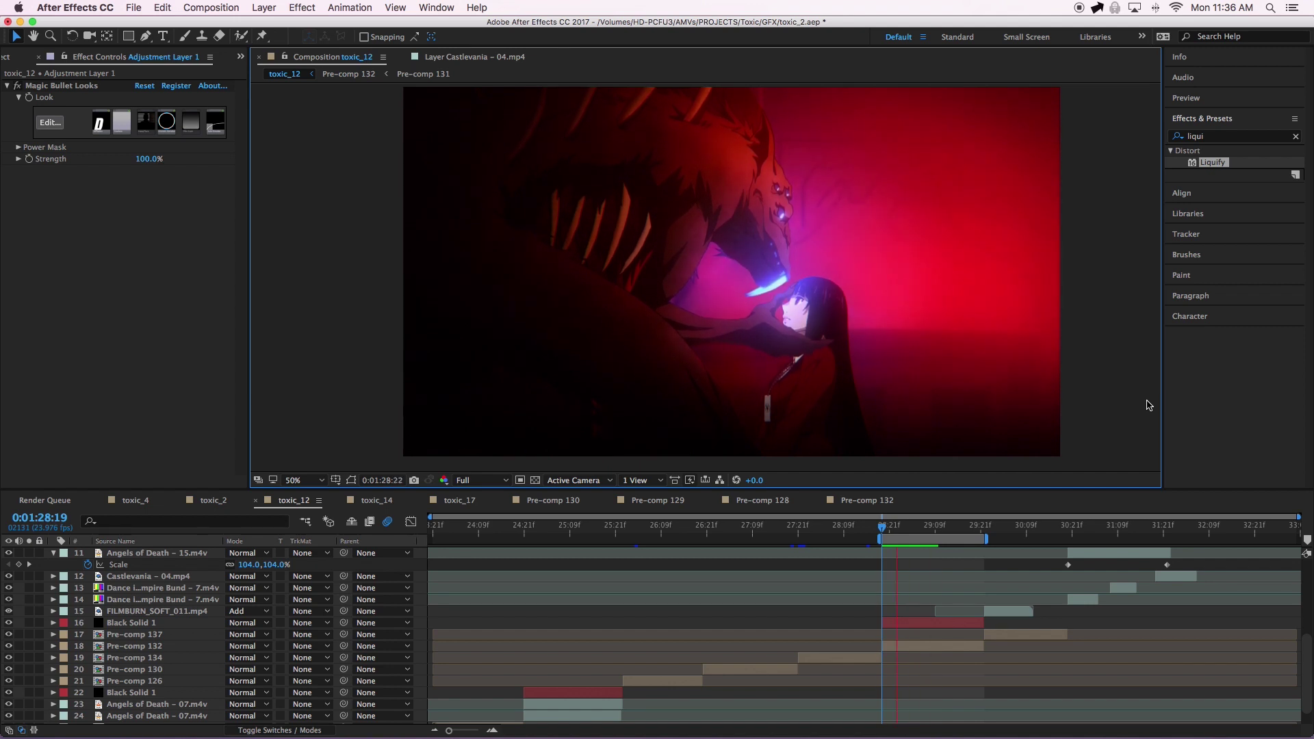
- Show the position keyframes of Pre-comp 132 in toxic_12 and scrub through the shot to view its vertical movement
{"action": "left_click", "coordinate": [954, 649]}
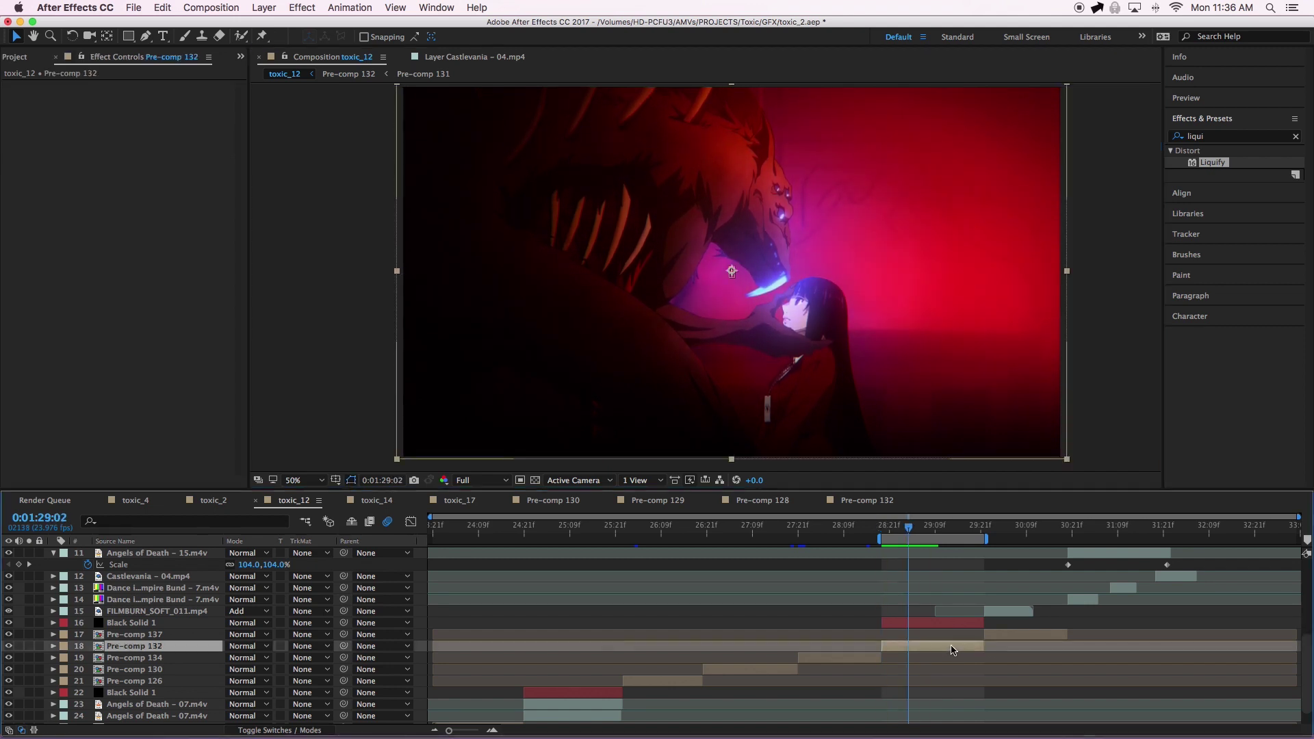
{"action": "key", "text": "p"}
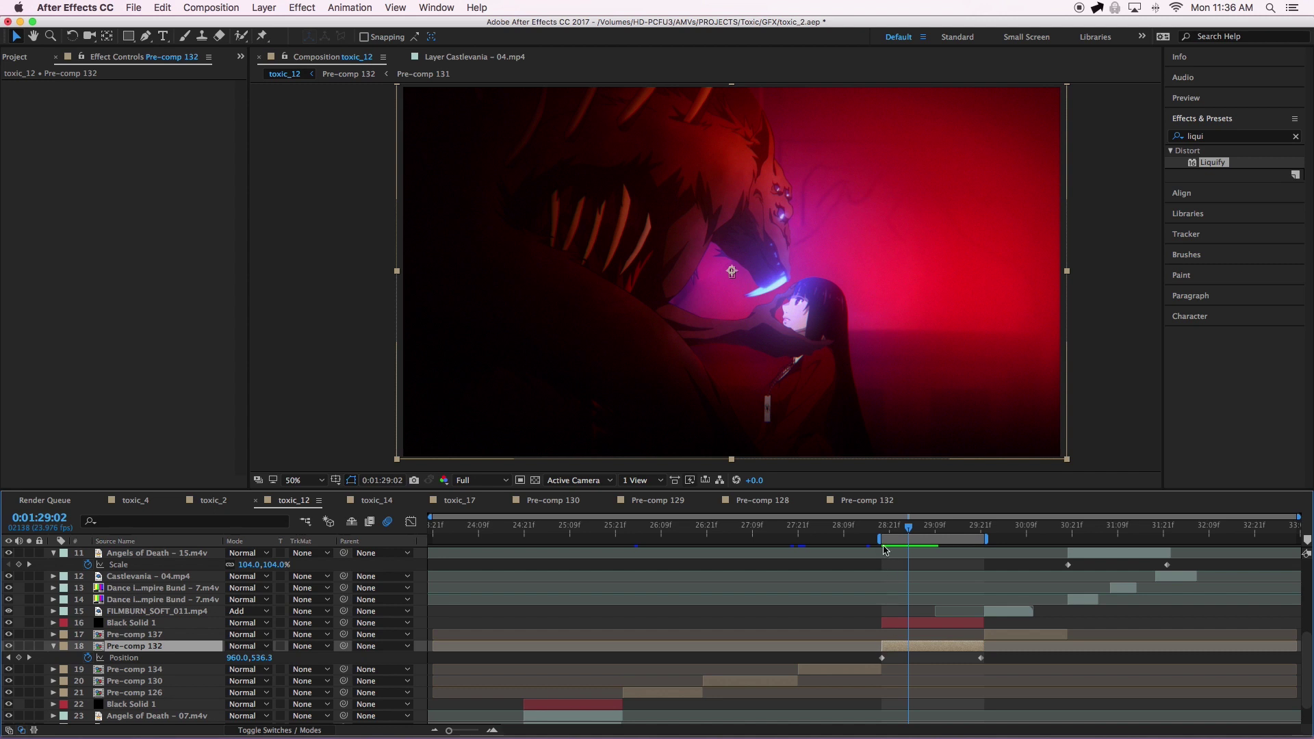
{"action": "left_click", "coordinate": [881, 533]}
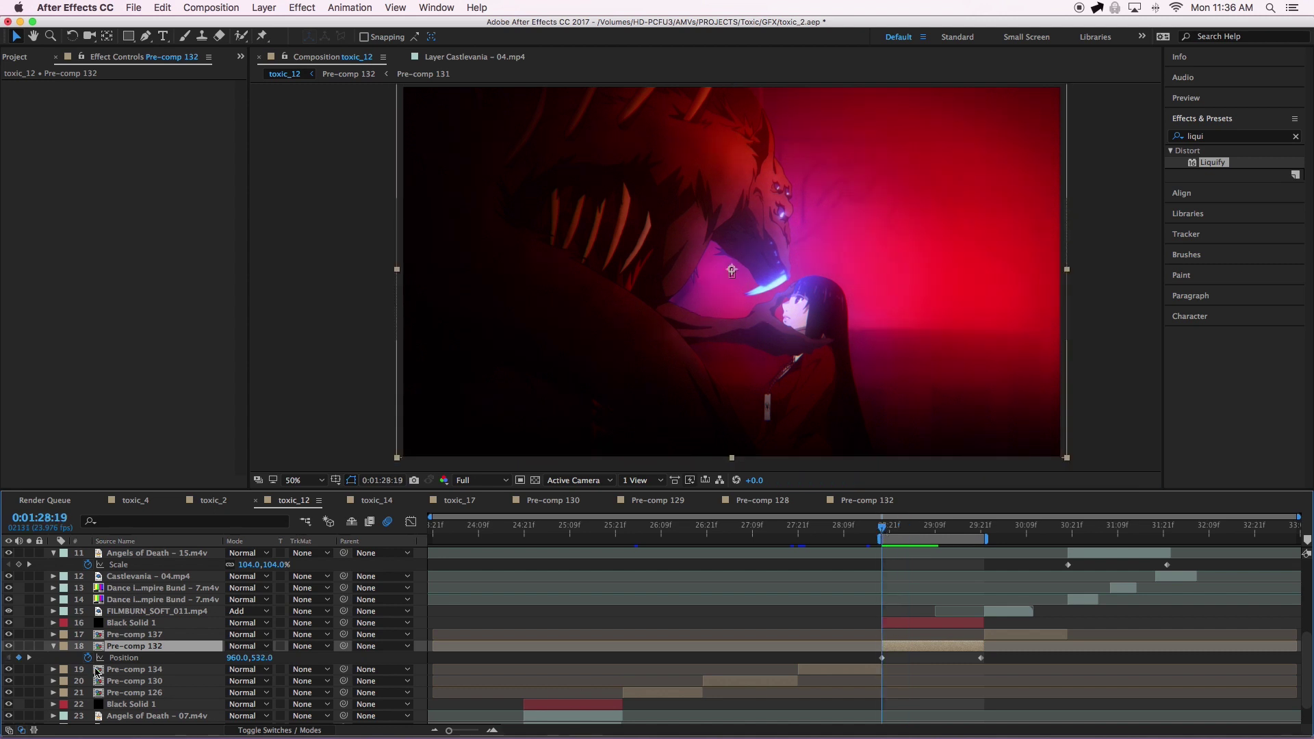
{"action": "key", "text": "s"}
{"action": "key", "text": "p"}
{"action": "left_click_drag", "start_coordinate": [886, 532], "coordinate": [979, 541]}
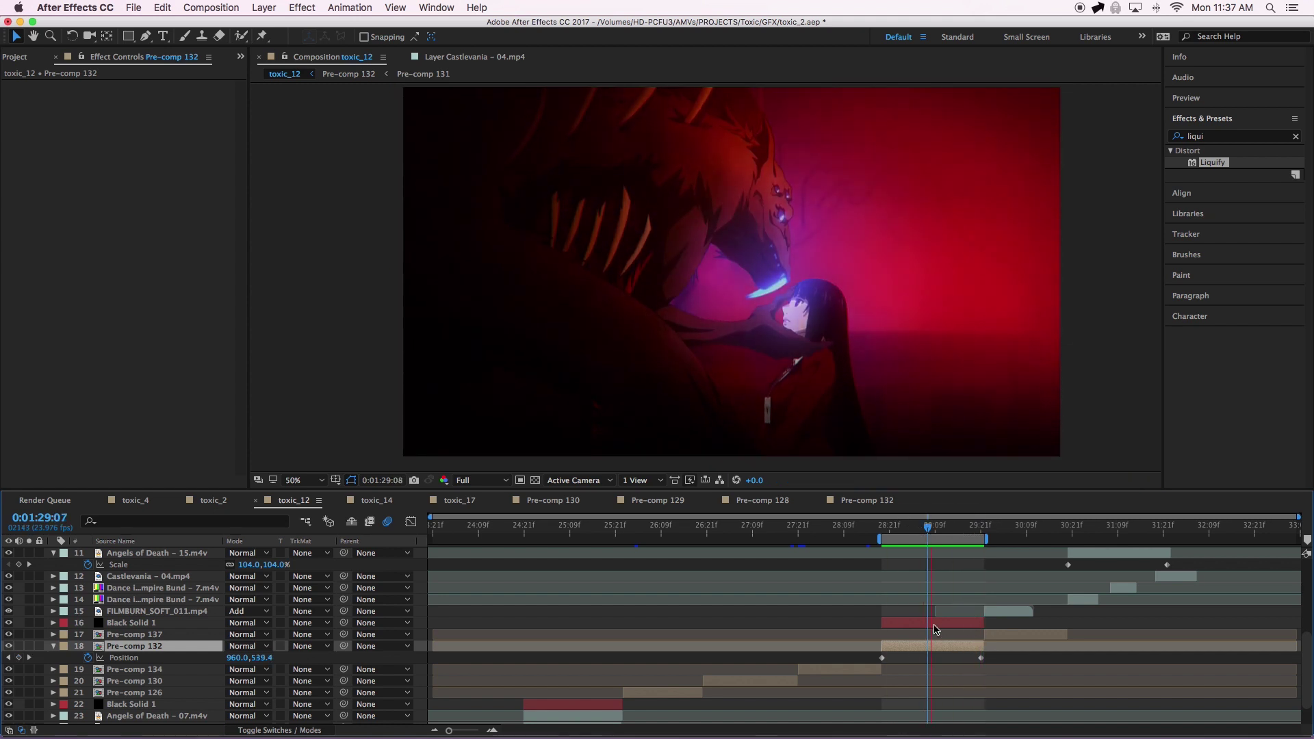
- Show the opacity keyframes of Black Solid 1 (layer 16), scrub through the fade, and play the shot back
{"action": "left_click", "coordinate": [931, 625]}
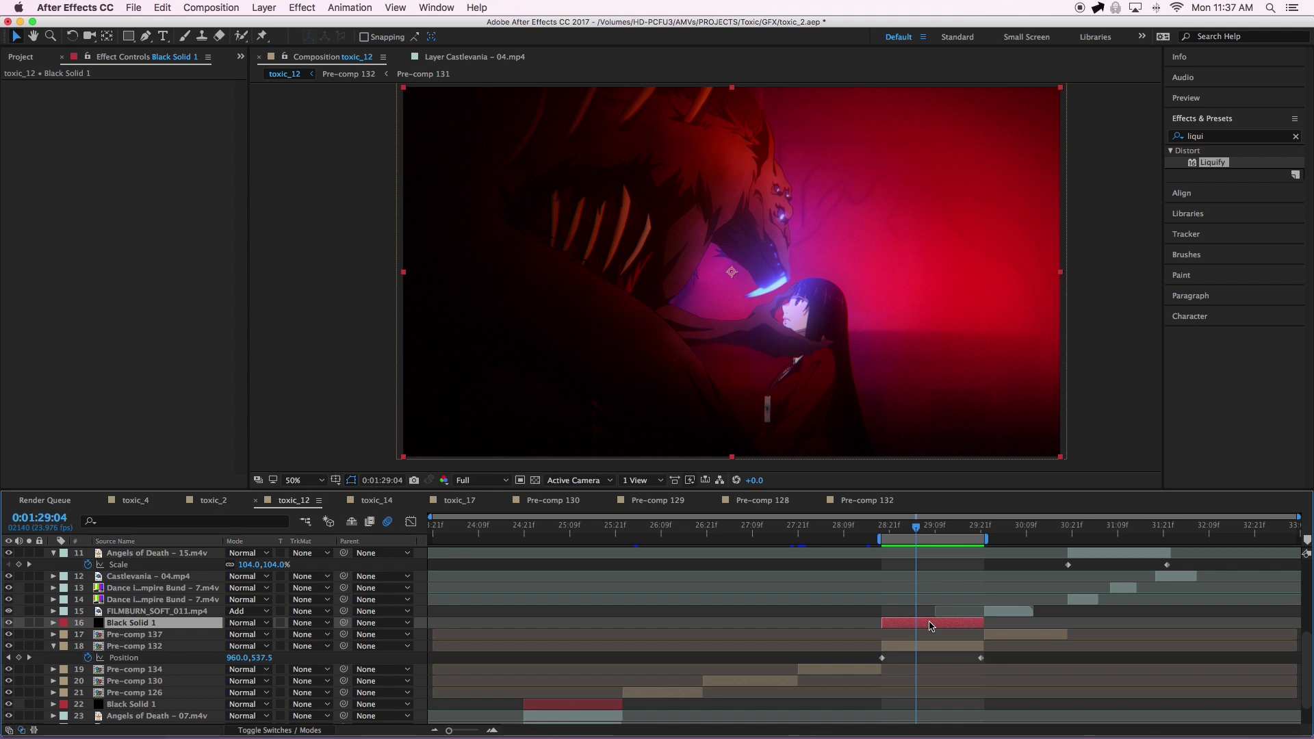
{"action": "key", "text": "t"}
{"action": "left_click", "coordinate": [901, 527]}
{"action": "left_click_drag", "start_coordinate": [901, 527], "coordinate": [1002, 532]}
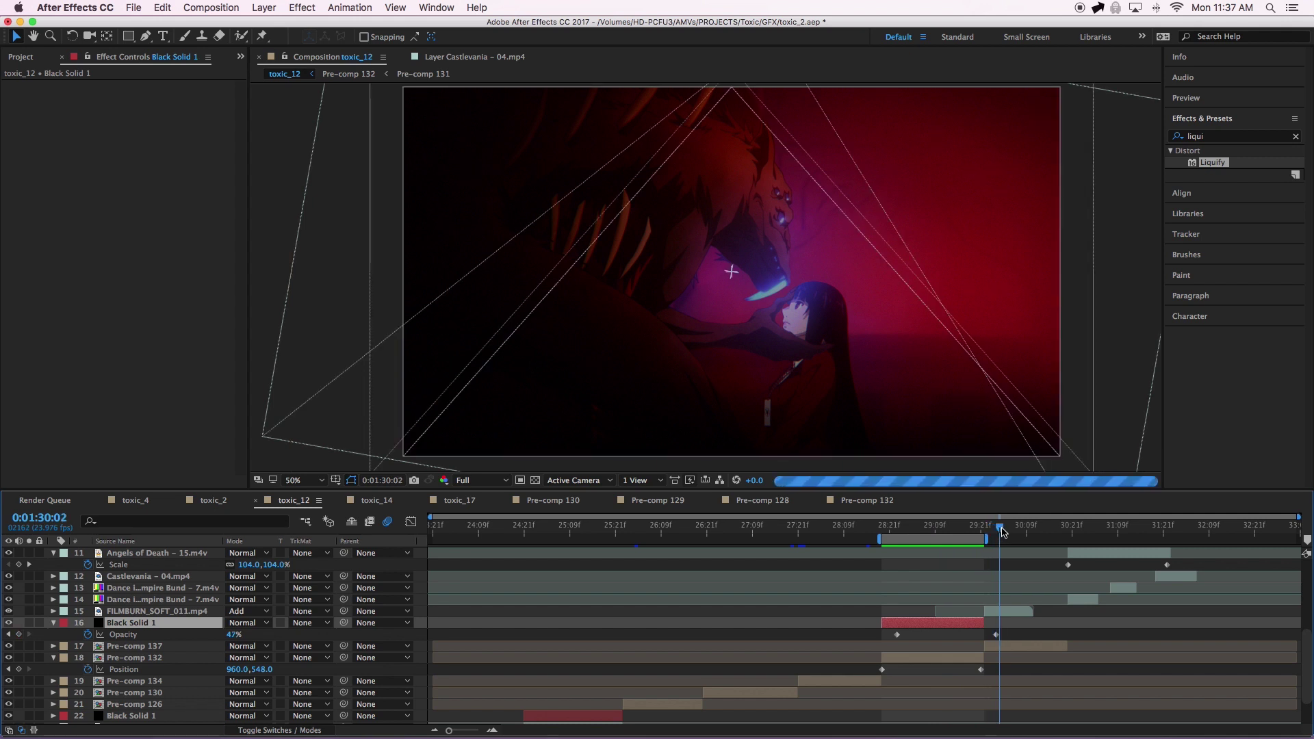
{"action": "left_click_drag", "start_coordinate": [890, 528], "coordinate": [882, 529]}
{"action": "key", "text": "space"}
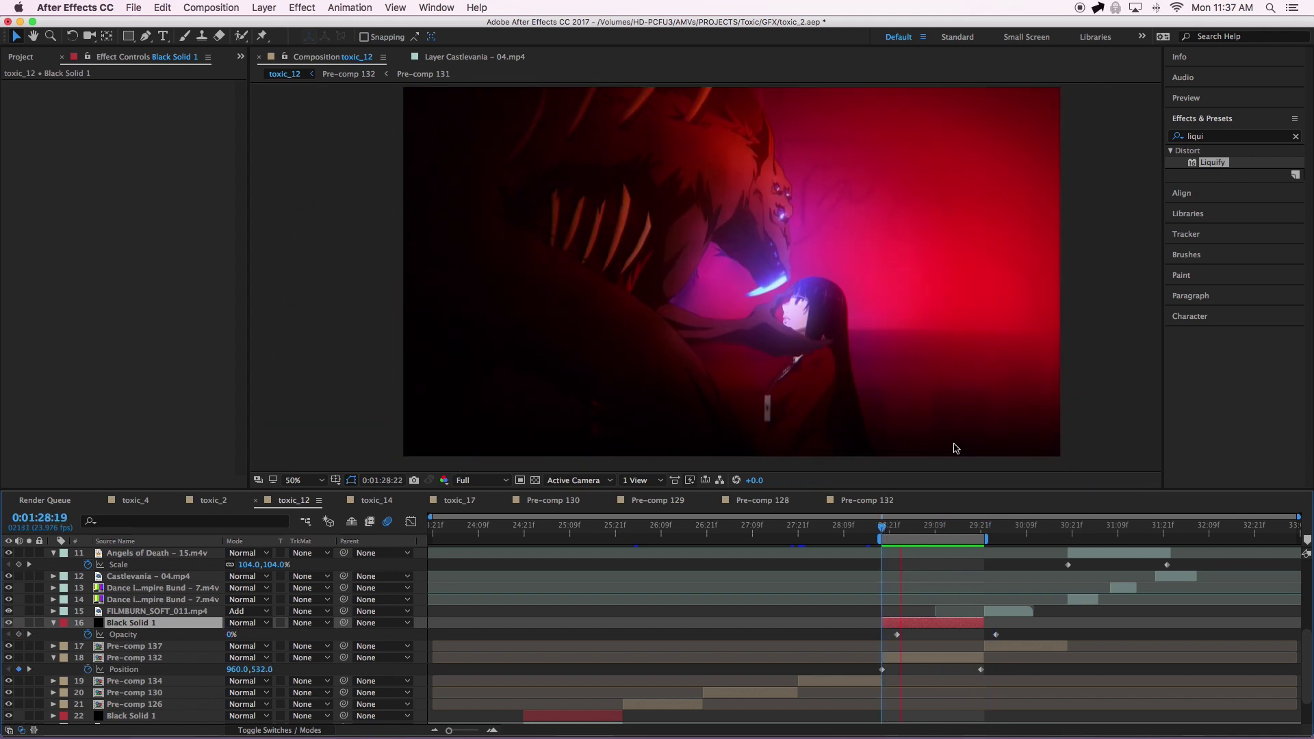
{"action": "key", "text": "space"}
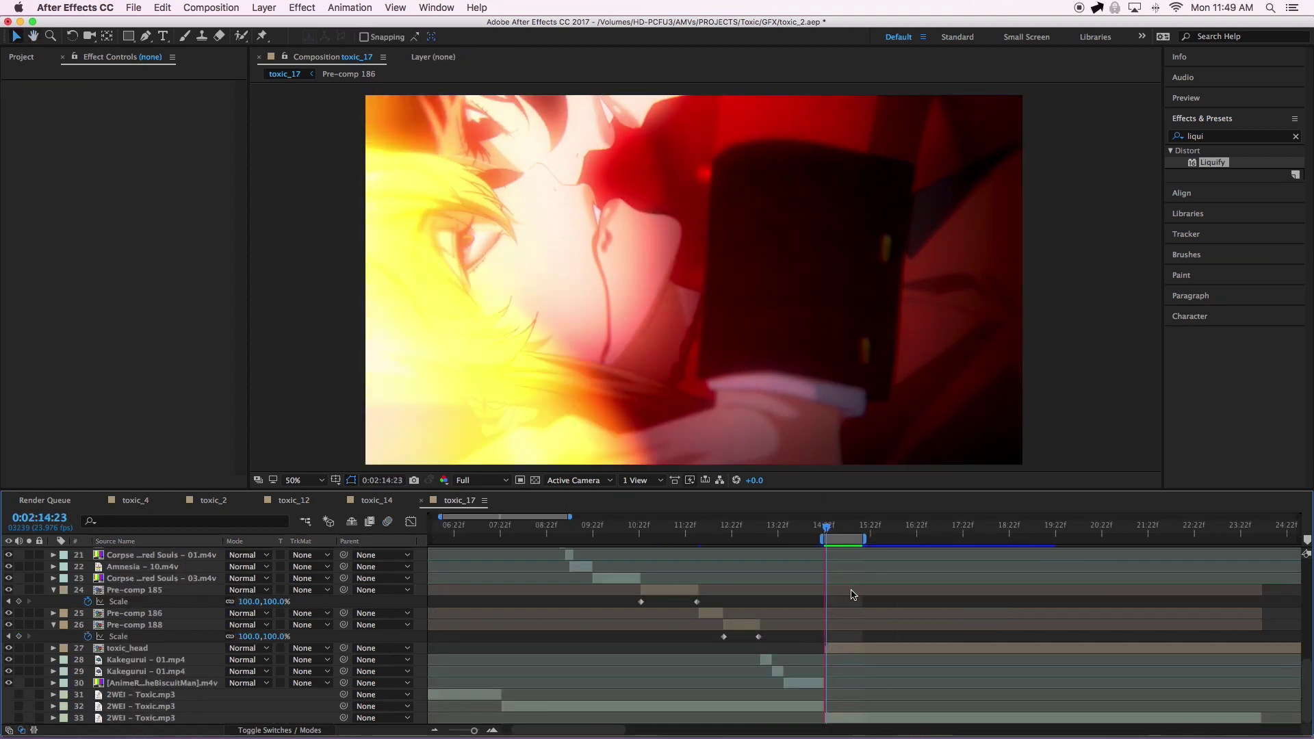
- In Premiere Pro, hide video track V4 in Sequence 01 to compare the toxic_17.mov render with the original clip
{"action": "key", "text": "space"}
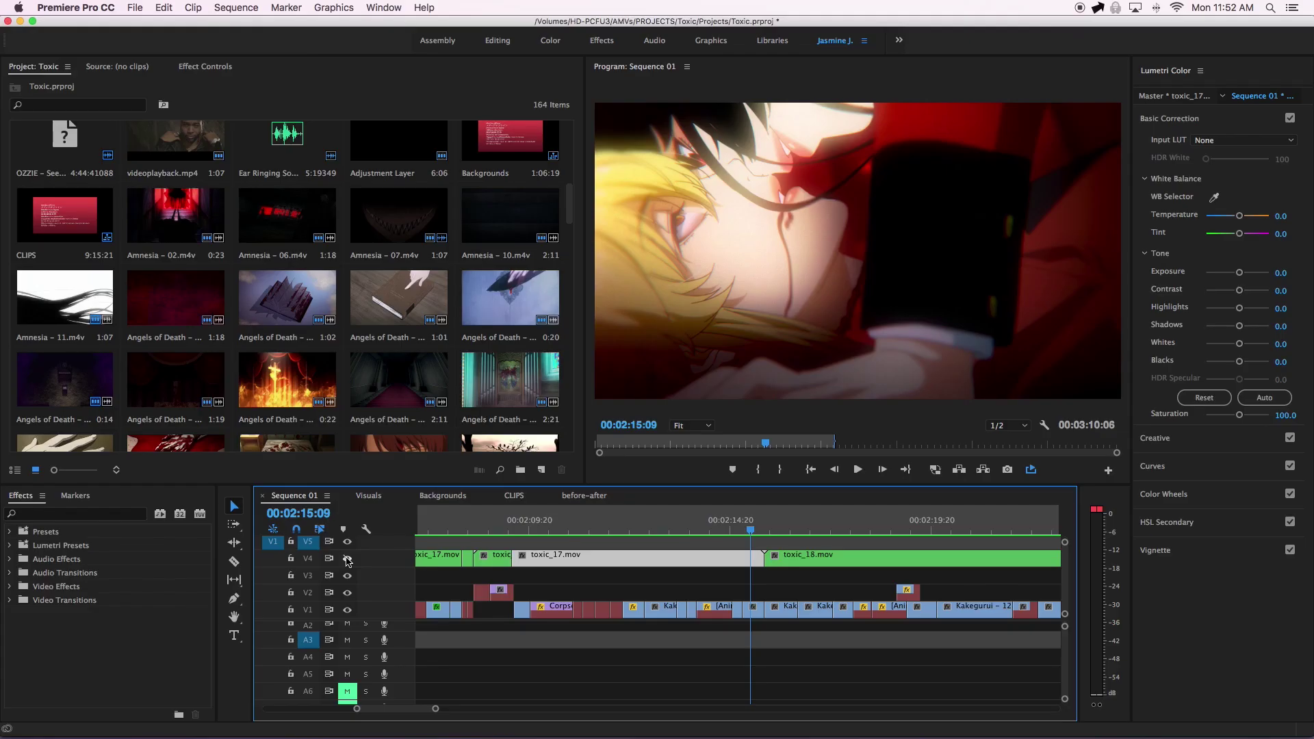
{"action": "left_click", "coordinate": [348, 560]}
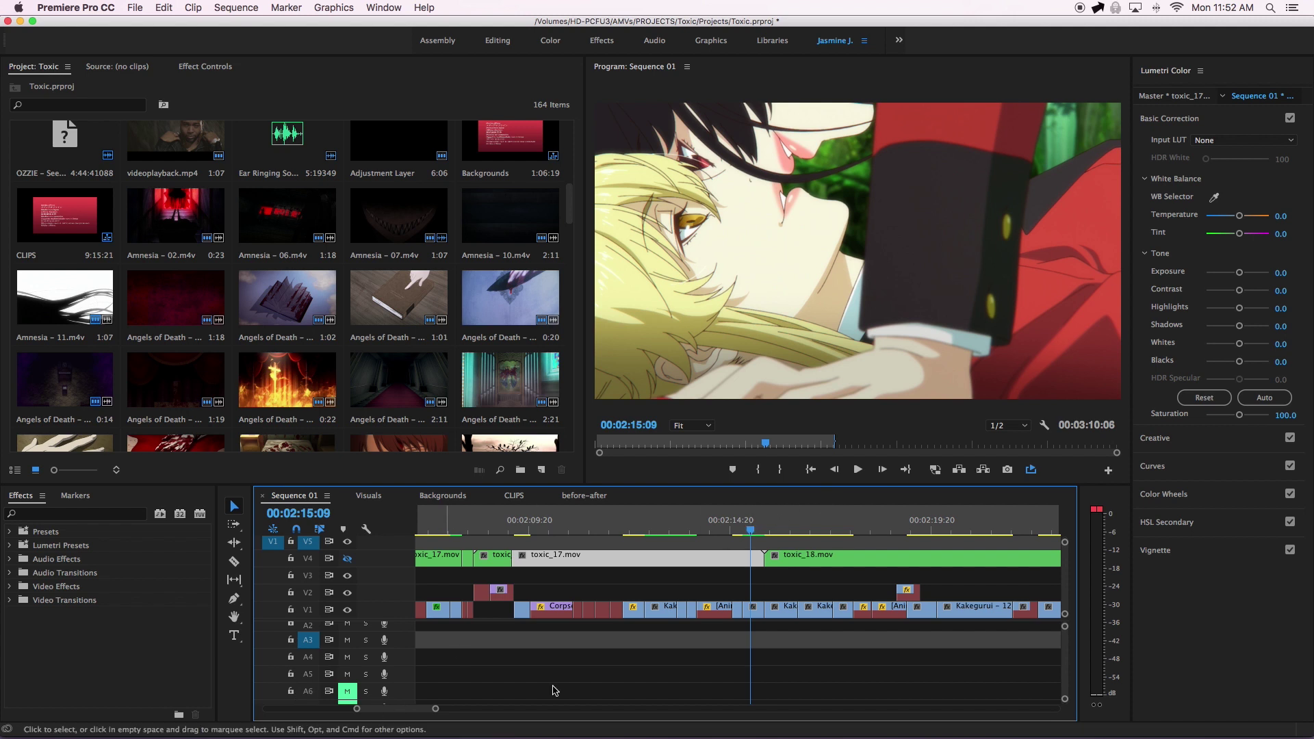
{"action": "left_click_drag", "start_coordinate": [751, 530], "coordinate": [740, 534]}
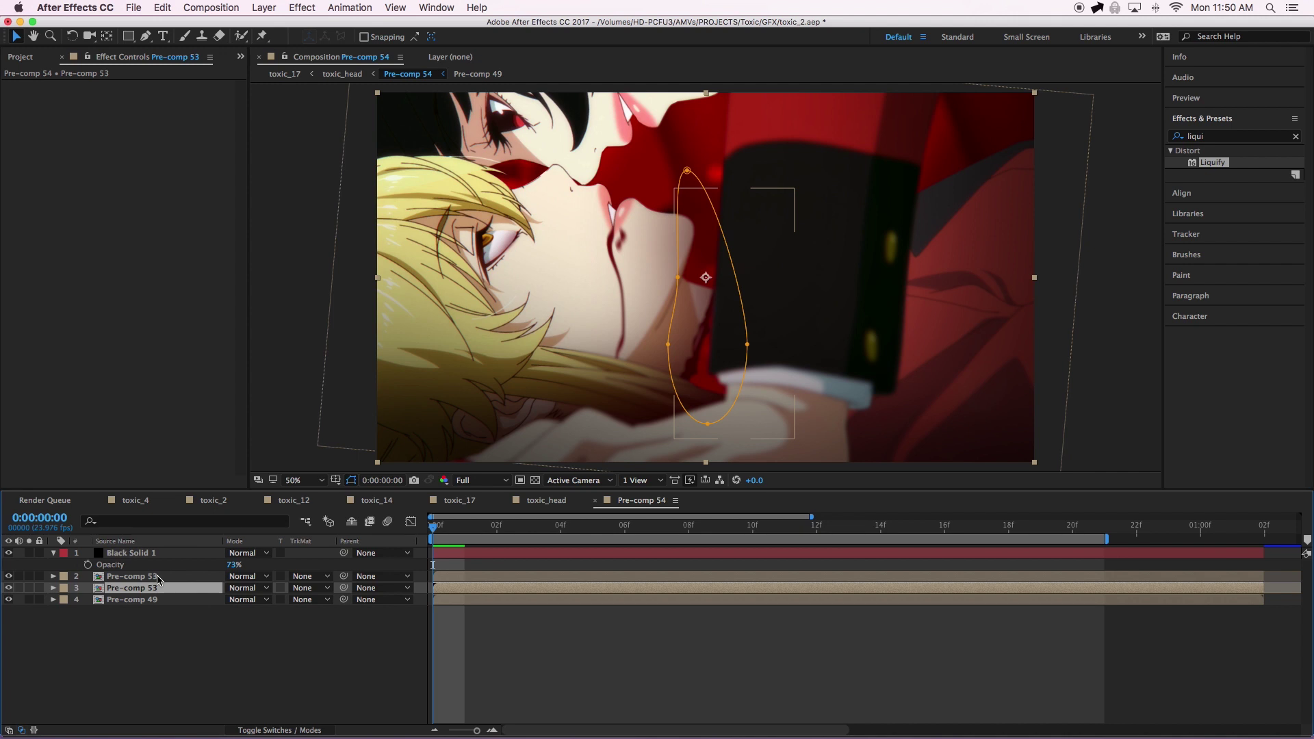
- Back in After Effects, open Pre-comp 53 from Pre-comp 54 and toggle the visibility of Pre-comp 51's blood trail
{"action": "left_click", "coordinate": [158, 579]}
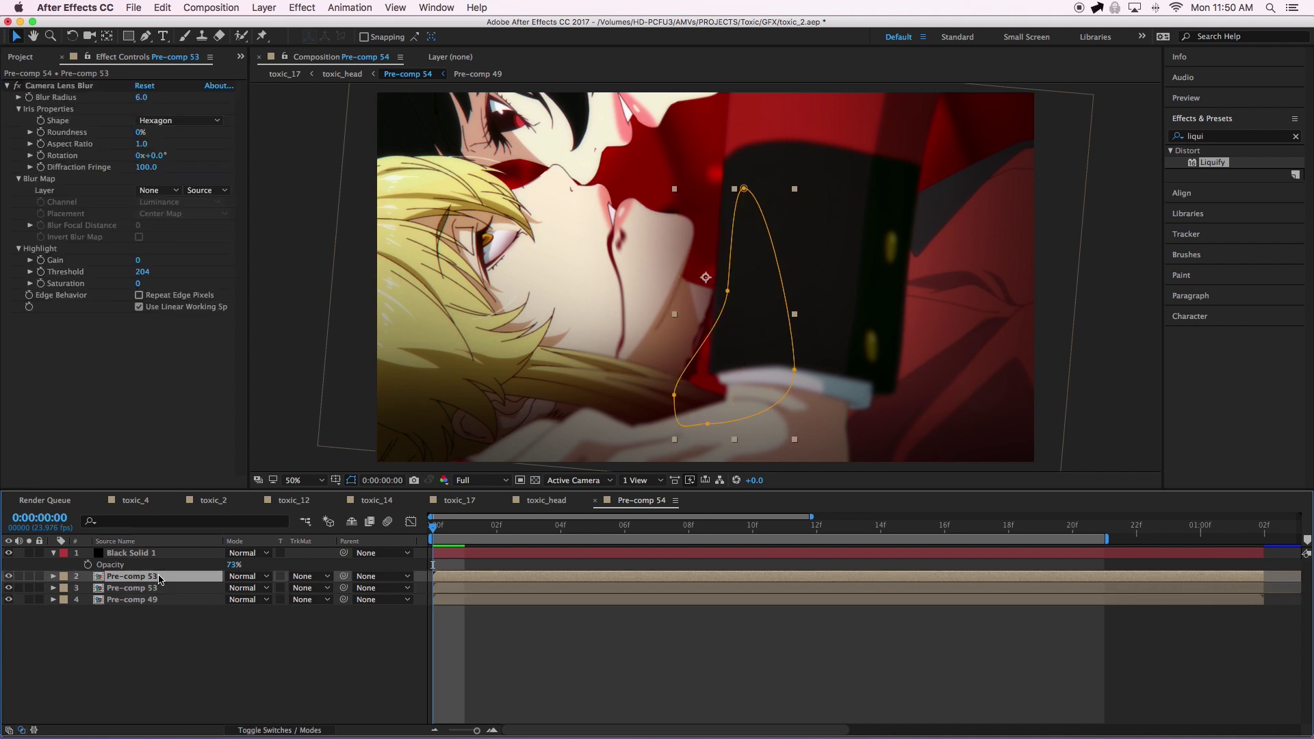
{"action": "double_click", "coordinate": [158, 578]}
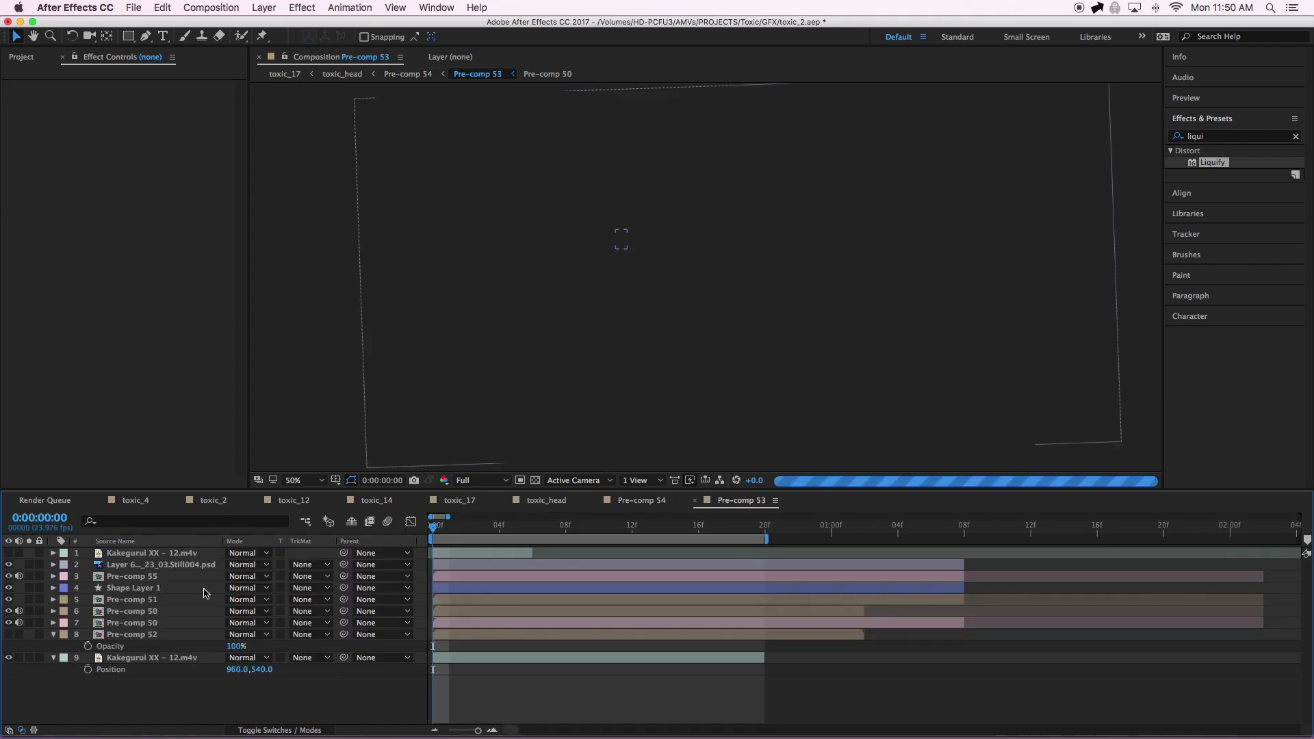
{"action": "left_click", "coordinate": [9, 600]}
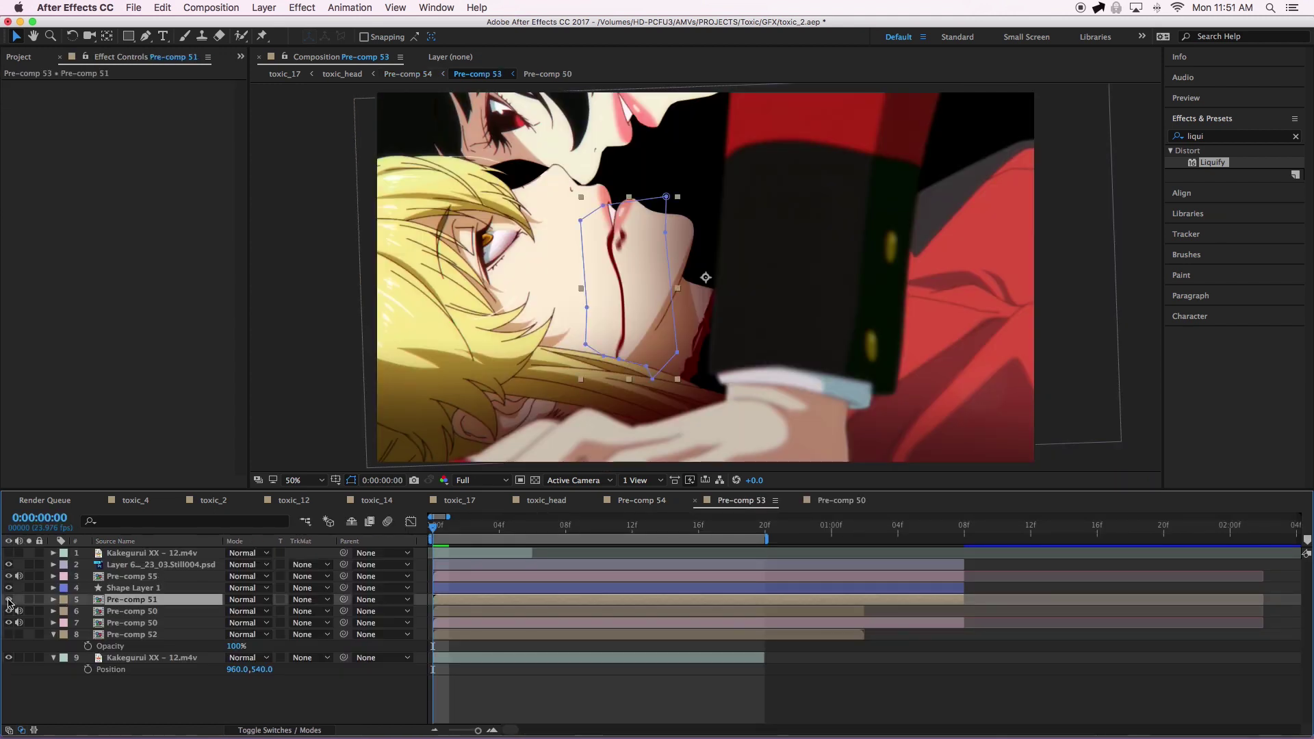
{"action": "left_click", "coordinate": [9, 601]}
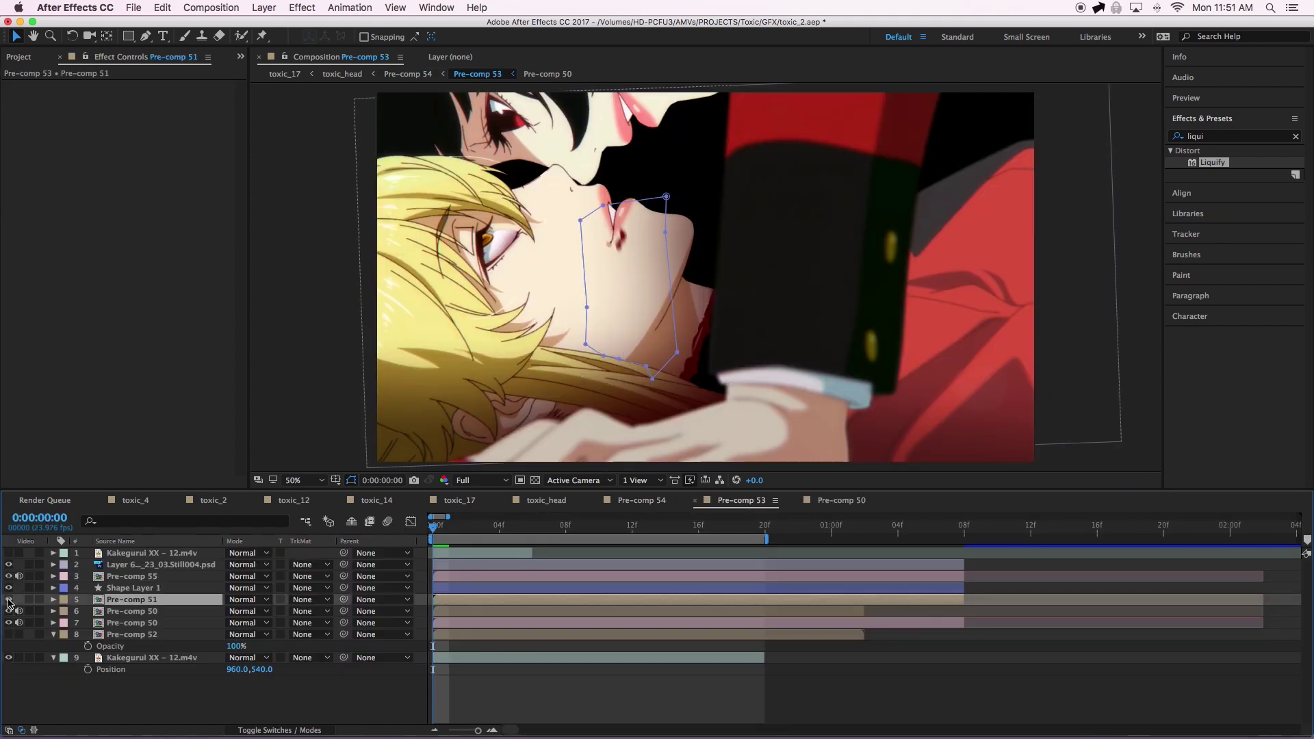
{"action": "left_click", "coordinate": [9, 600]}
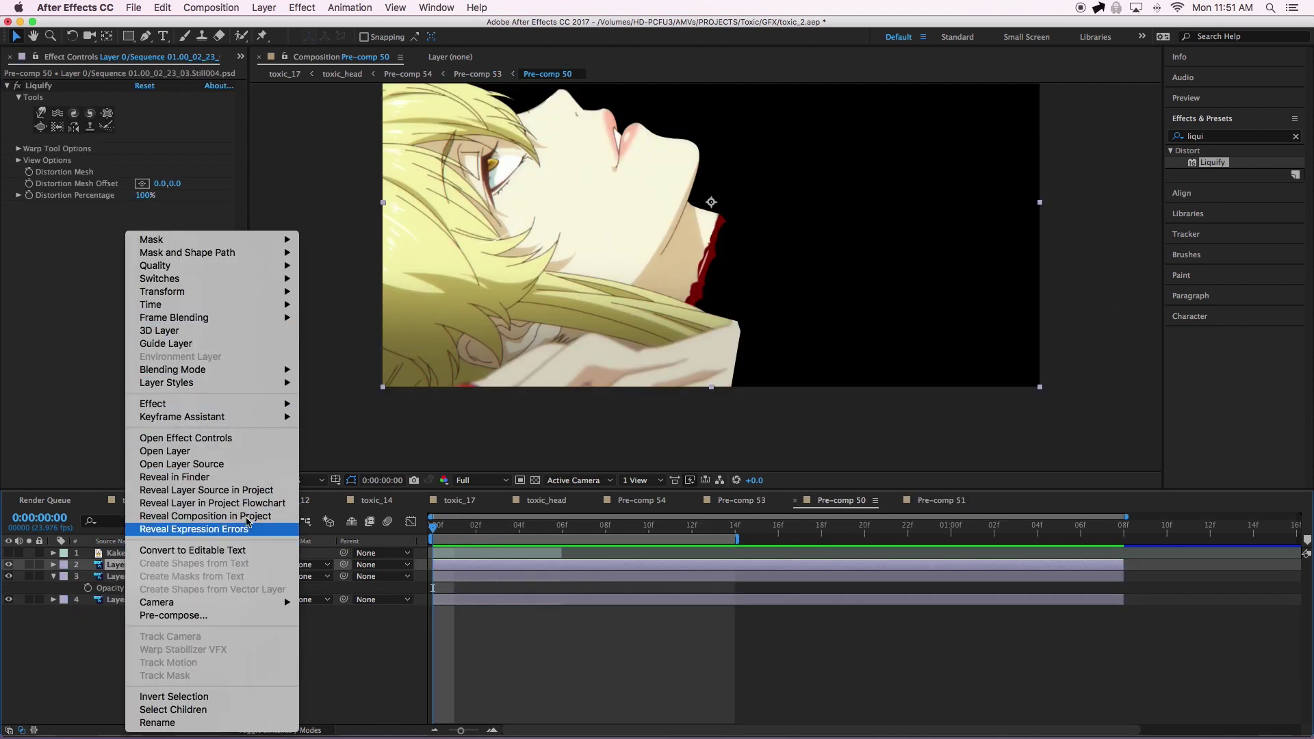
- Reveal the source of the Layer 0 Still004.psd layer from Pre-comp 50 in the project
{"action": "left_click", "coordinate": [255, 490]}
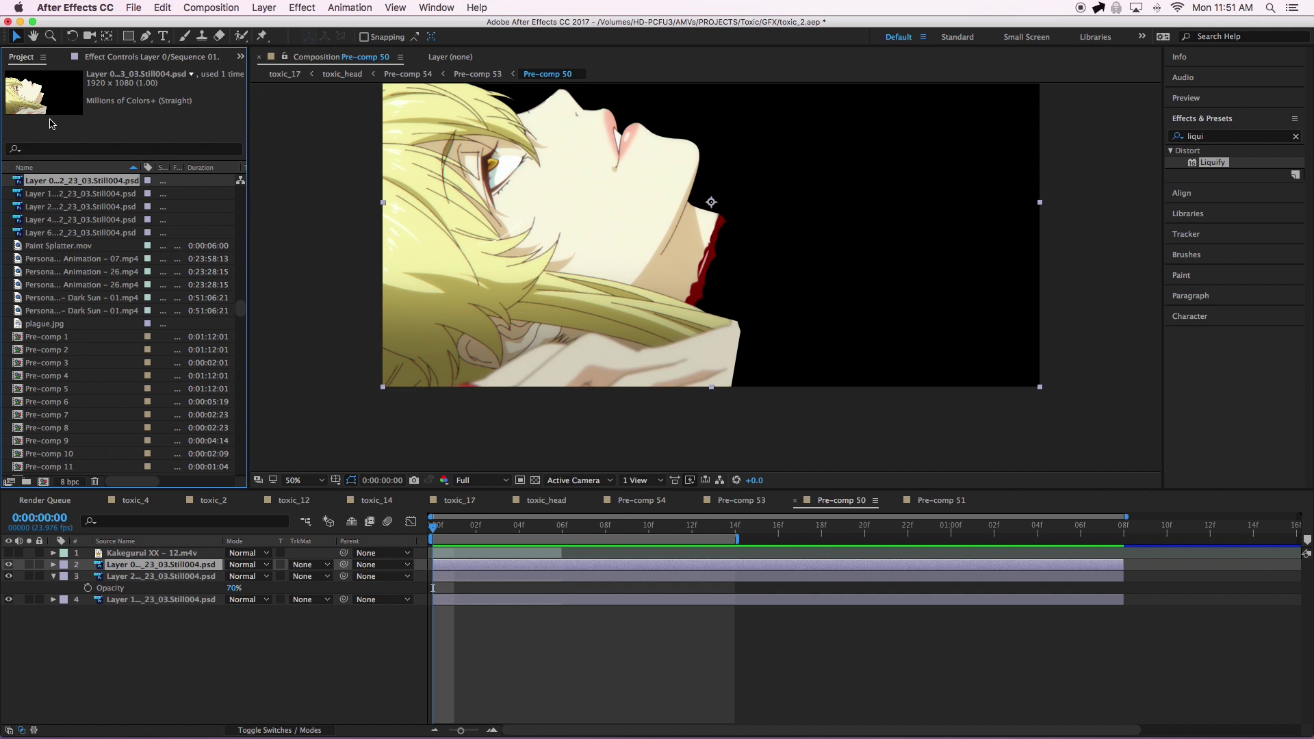
- Open the source of Layer 0 Still004.psd in Photoshop and toggle Layer 6's visibility to examine what it contributes
{"action": "right_click", "coordinate": [82, 184]}
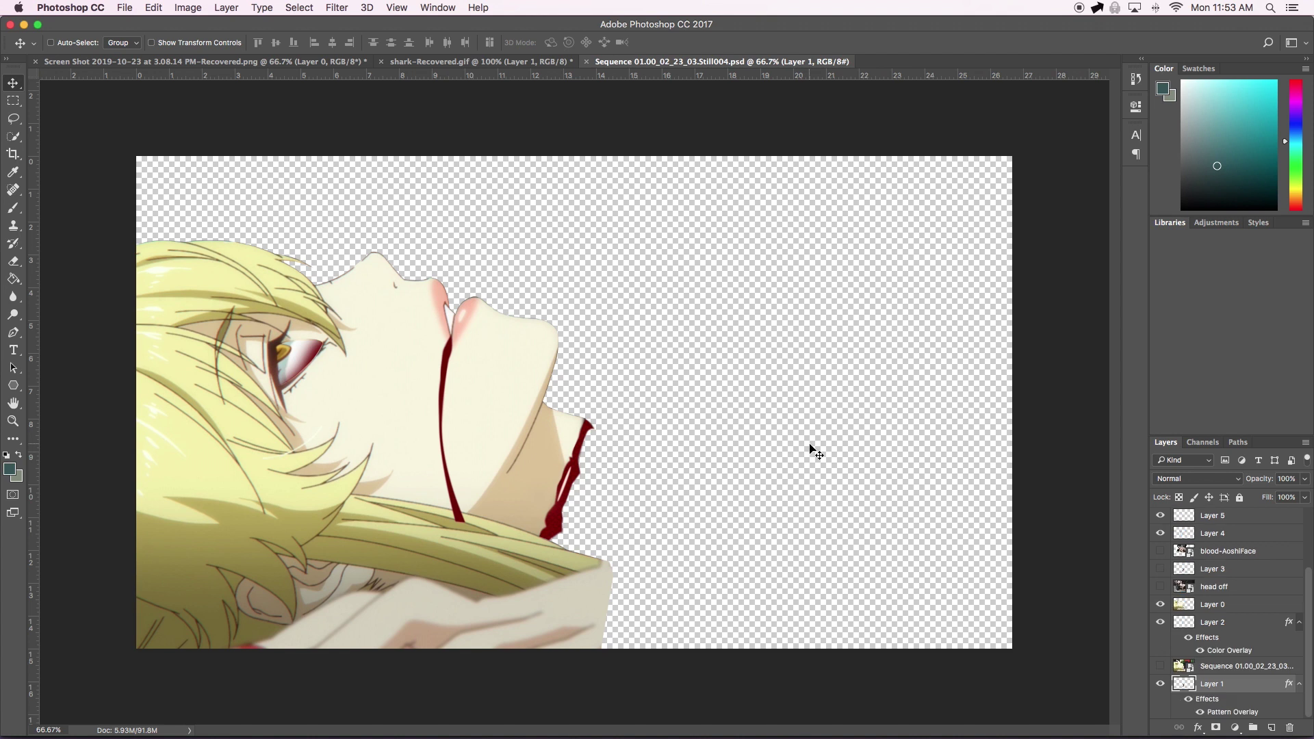
{"action": "left_click", "coordinate": [1161, 517]}
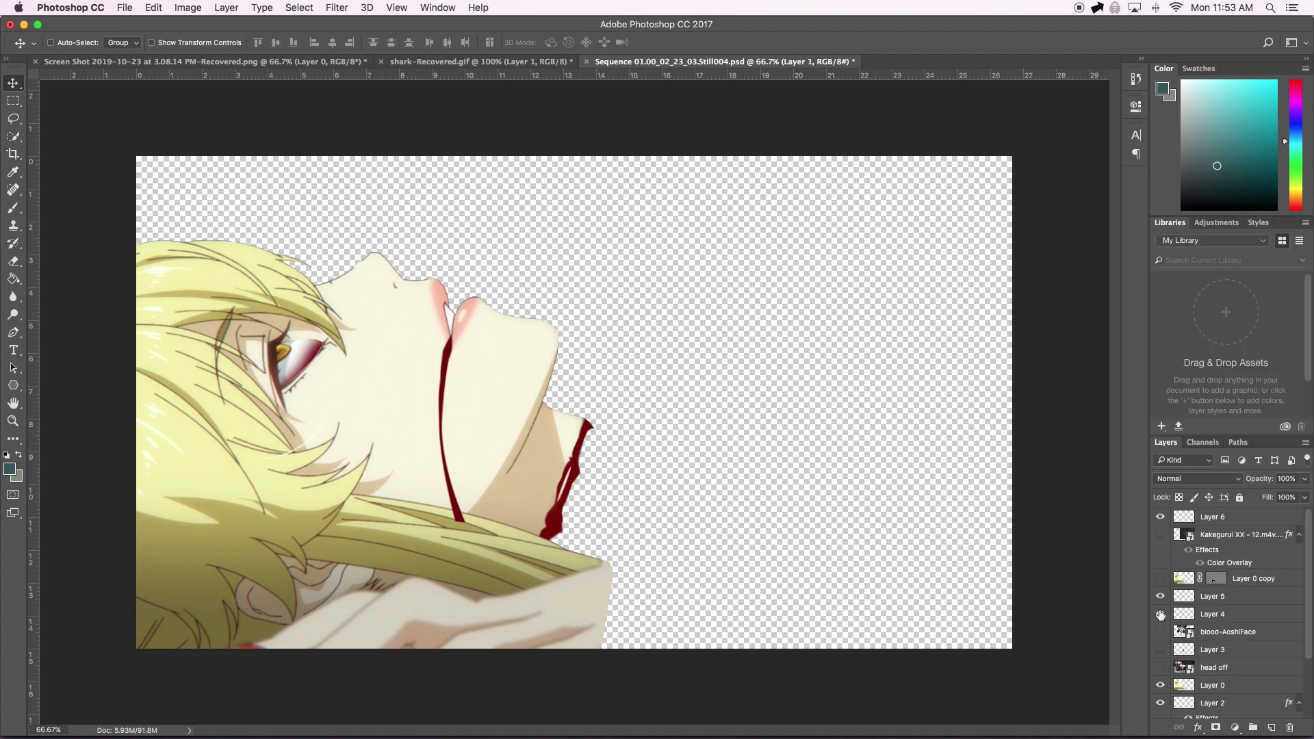
{"action": "left_click", "coordinate": [1159, 517]}
{"action": "left_click", "coordinate": [1159, 518]}
{"action": "left_click", "coordinate": [1159, 517]}
{"action": "left_click", "coordinate": [1159, 517]}
{"action": "left_click", "coordinate": [1159, 518]}
- Toggle the visibility of Layer 5 and Layer 4 to examine the blood line running from the mouth
{"action": "left_click", "coordinate": [1161, 597]}
{"action": "left_click", "coordinate": [1159, 615]}
{"action": "left_click", "coordinate": [1159, 615]}
{"action": "left_click", "coordinate": [1159, 615]}
{"action": "left_click", "coordinate": [1159, 615]}
{"action": "left_click", "coordinate": [1159, 615]}
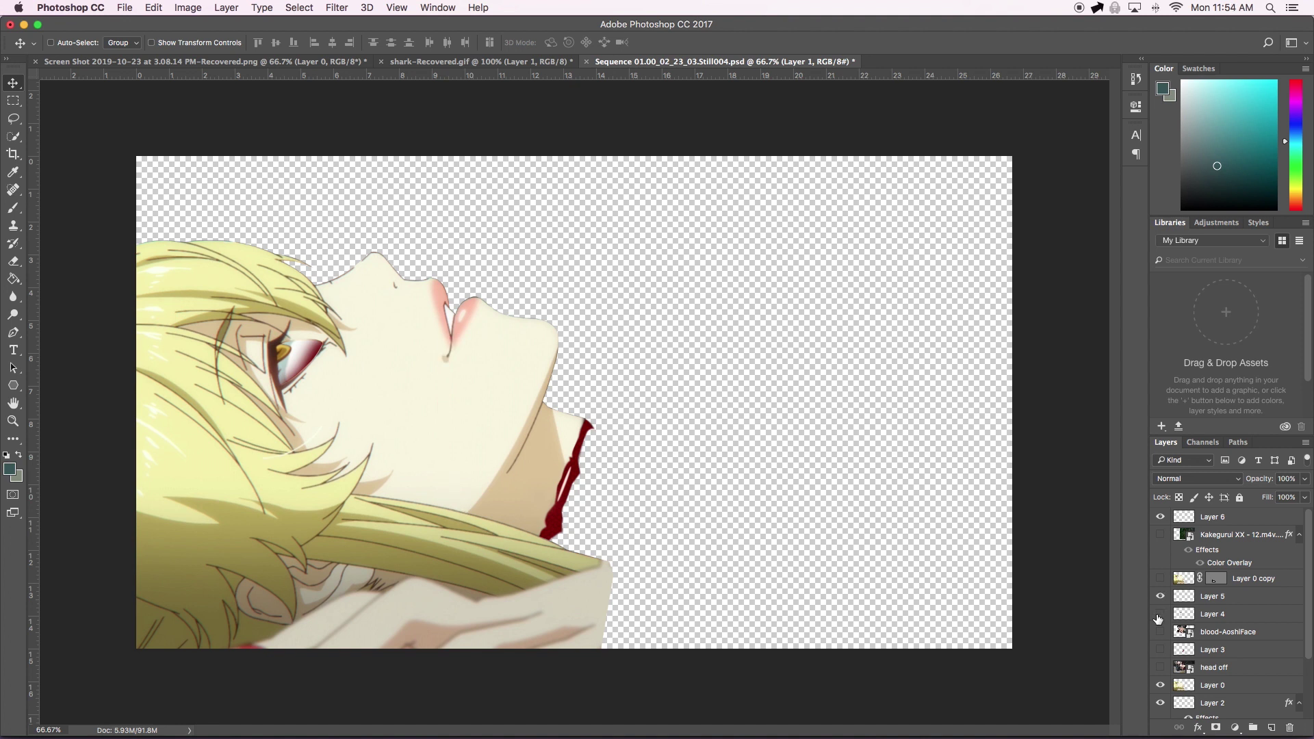
{"action": "left_click", "coordinate": [1159, 617]}
{"action": "left_click", "coordinate": [1159, 617]}
{"action": "left_click", "coordinate": [1159, 615]}
- Toggle the visibility of Layer 2 and Layer 1 to examine what each adds to the cut-out
{"action": "left_click", "coordinate": [1162, 703]}
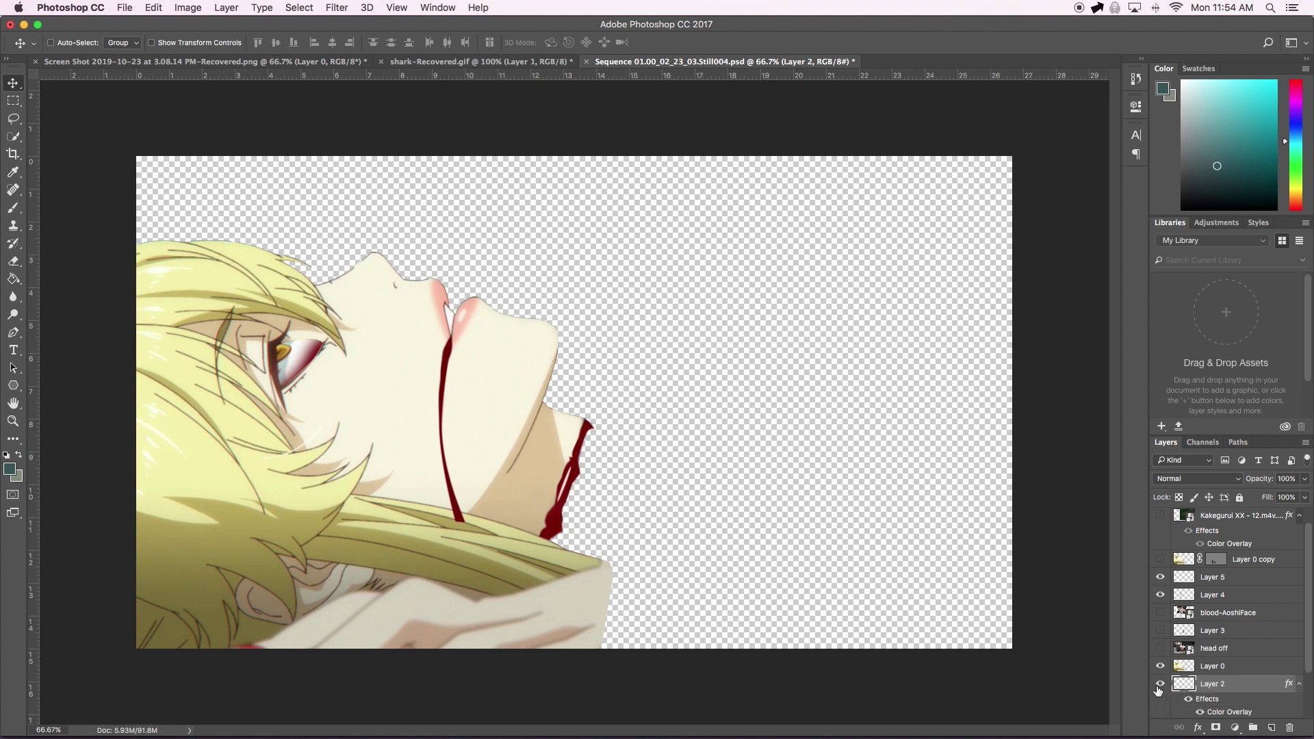
{"action": "left_click", "coordinate": [1157, 688]}
{"action": "left_click", "coordinate": [1157, 688]}
{"action": "scroll", "coordinate": [1309, 579], "scroll_direction": "down", "scroll_amount": 3}
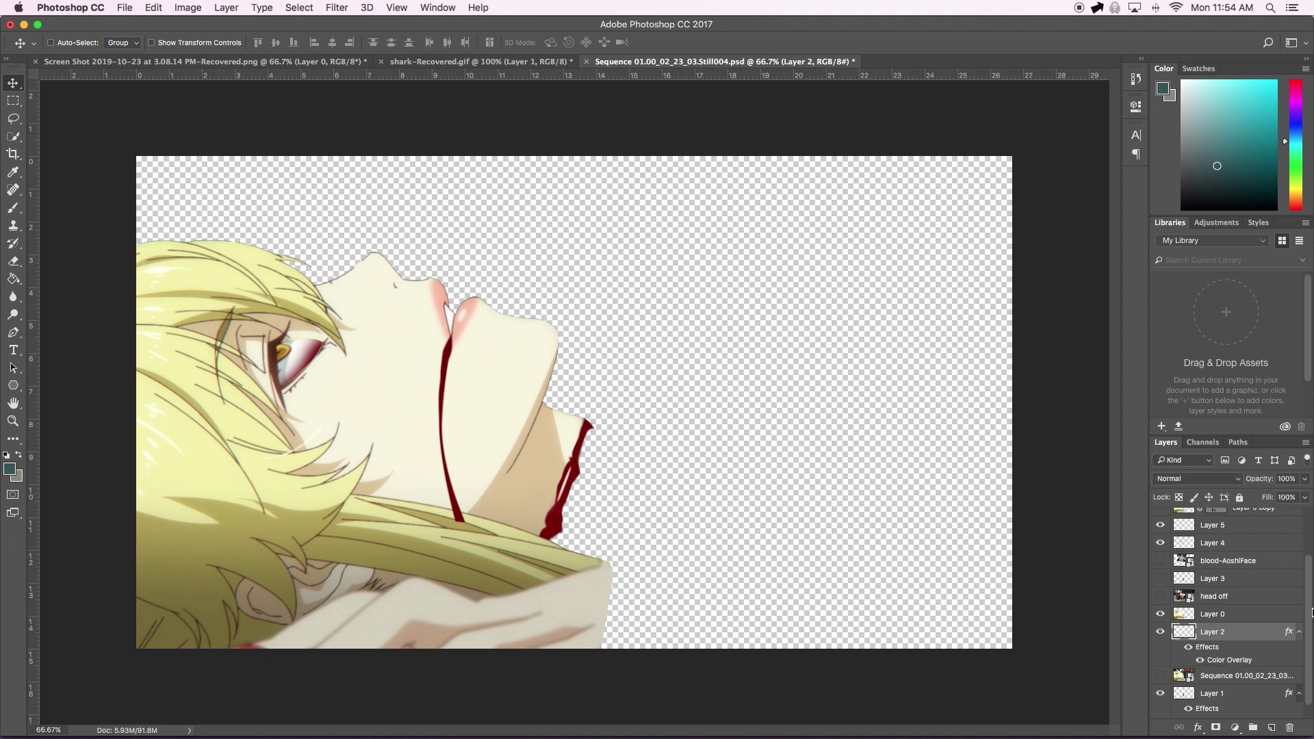
{"action": "left_click", "coordinate": [1160, 676]}
{"action": "left_click", "coordinate": [1160, 695]}
{"action": "left_click", "coordinate": [1160, 695]}
{"action": "left_click", "coordinate": [1159, 695]}
{"action": "left_click", "coordinate": [1159, 695]}
- Toggle Layer 3's visibility to compare the neck with and without the dripping blood
{"action": "left_click", "coordinate": [1161, 580]}
{"action": "left_click", "coordinate": [1161, 580]}
{"action": "left_click", "coordinate": [1161, 580]}
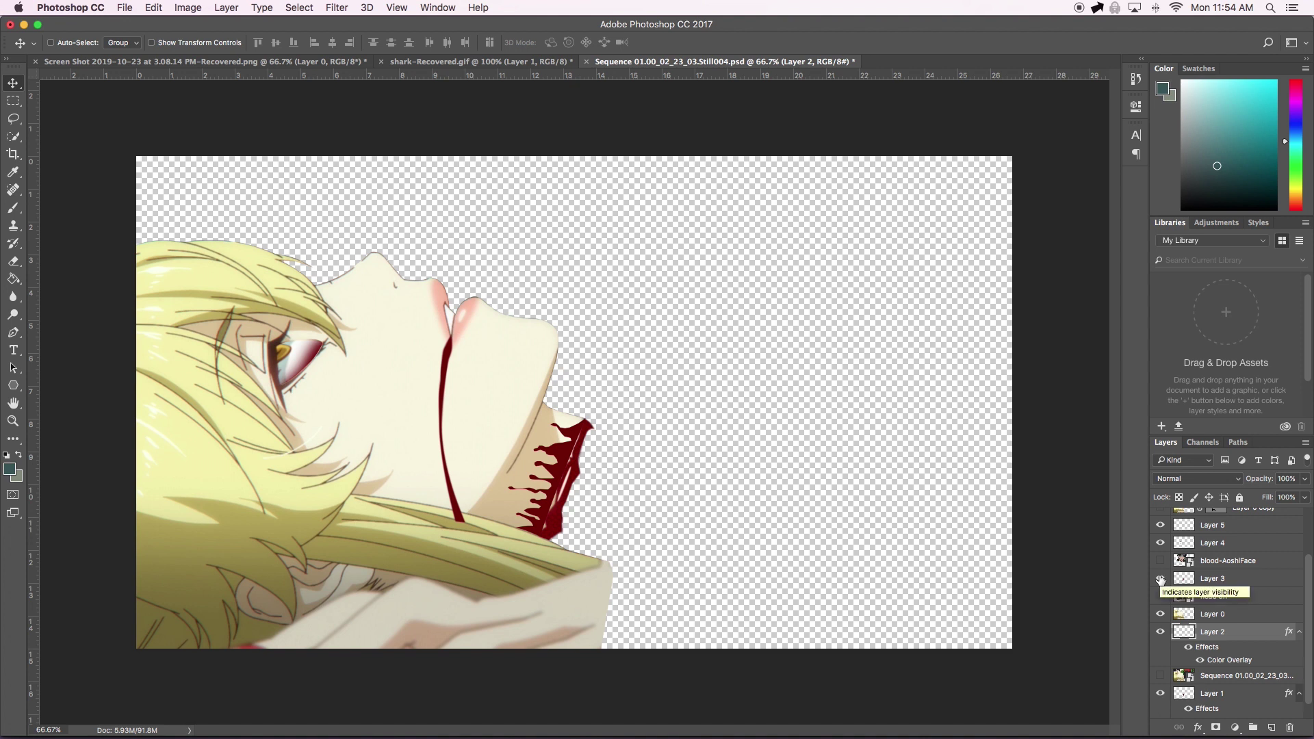
{"action": "left_click", "coordinate": [1160, 580]}
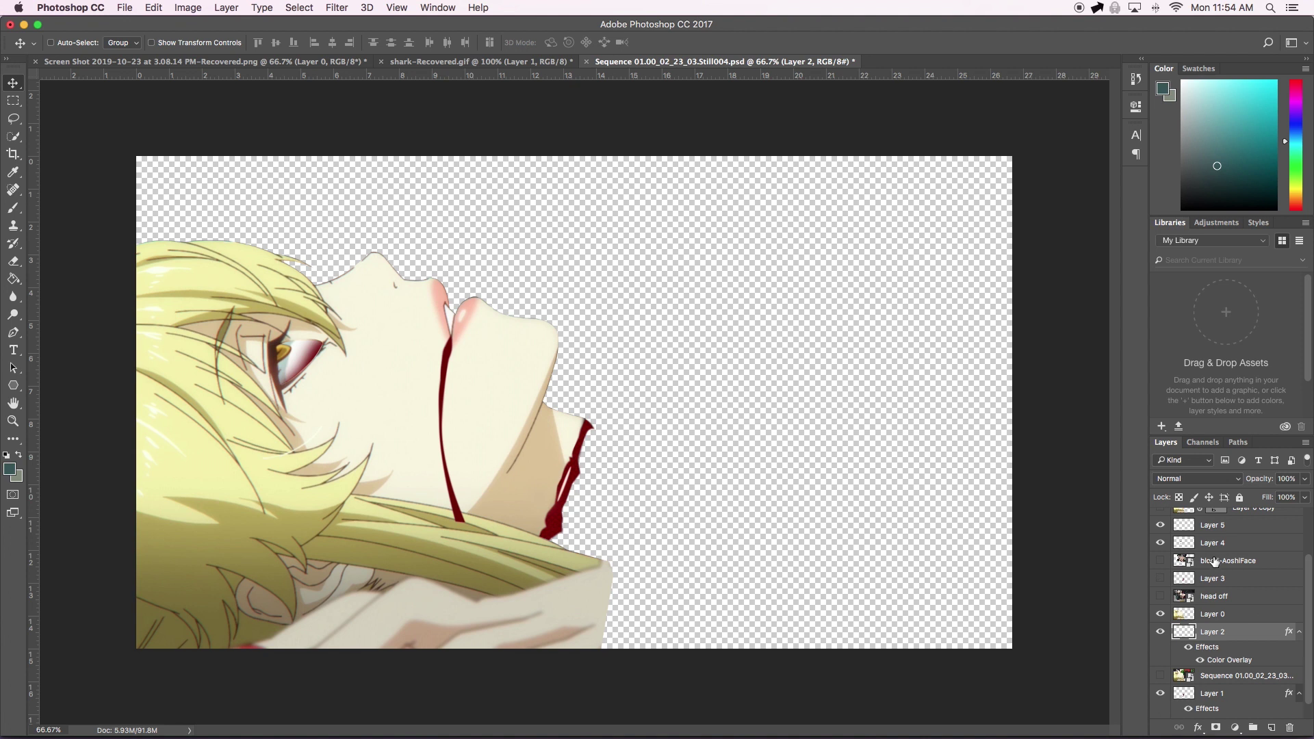
- Select Layer 0 and toggle its visibility to examine the cut-out head
{"action": "scroll", "coordinate": [1310, 560], "scroll_direction": "up", "scroll_amount": 1}
{"action": "left_click_drag", "start_coordinate": [1310, 560], "coordinate": [1309, 528]}
{"action": "scroll", "coordinate": [1309, 520], "scroll_direction": "down", "scroll_amount": 5}
{"action": "left_click", "coordinate": [1220, 670]}
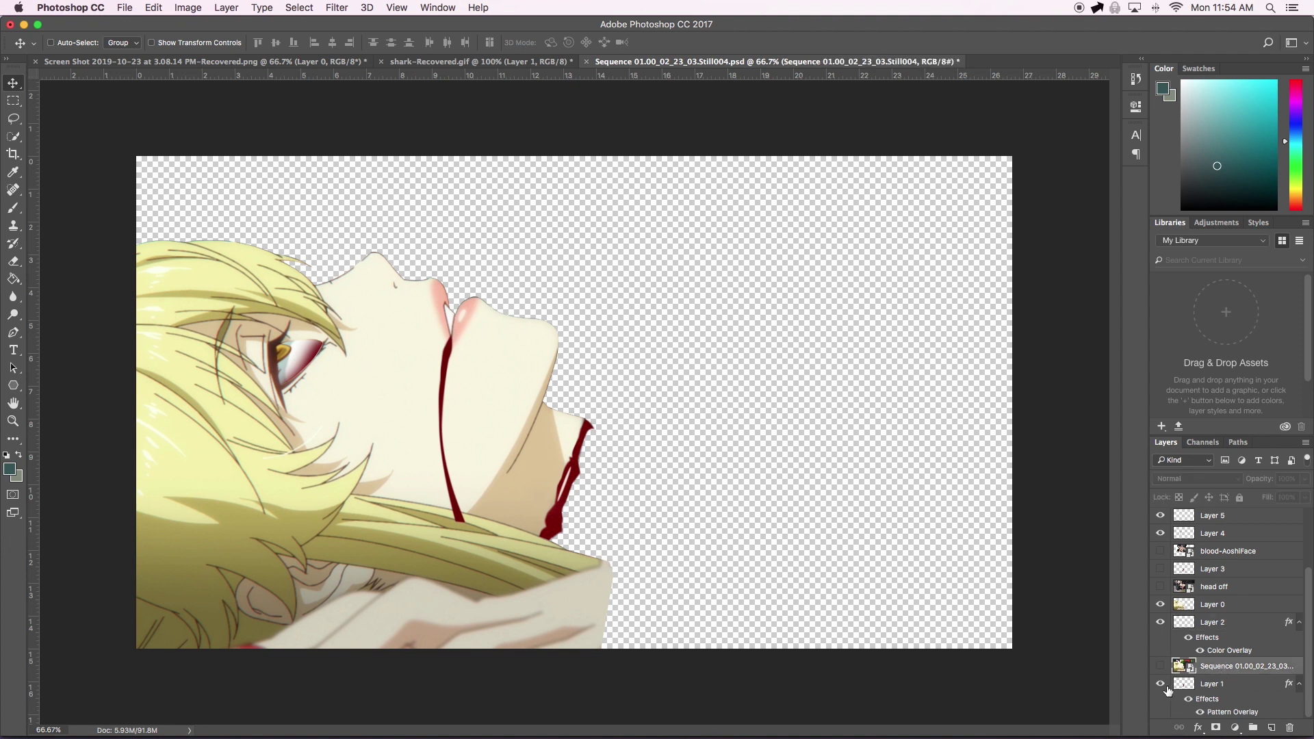
{"action": "left_click", "coordinate": [1230, 611]}
{"action": "left_click", "coordinate": [1160, 605]}
{"action": "left_click", "coordinate": [1160, 605]}
{"action": "left_click", "coordinate": [1159, 606]}
{"action": "left_click", "coordinate": [1159, 607]}
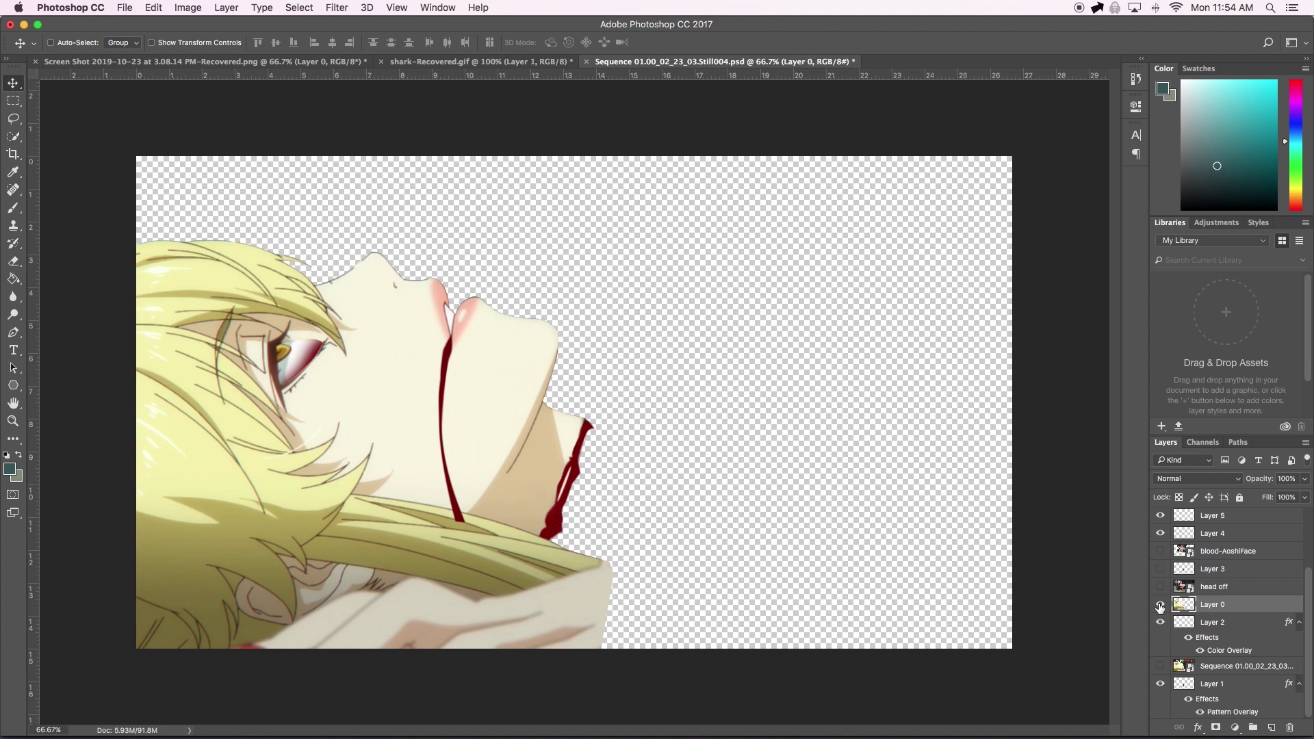
- Show the original Sequence 01.00_02_23_03 still layer and toggle Layer 0 to compare the edited eye with the original
{"action": "left_click", "coordinate": [1160, 669]}
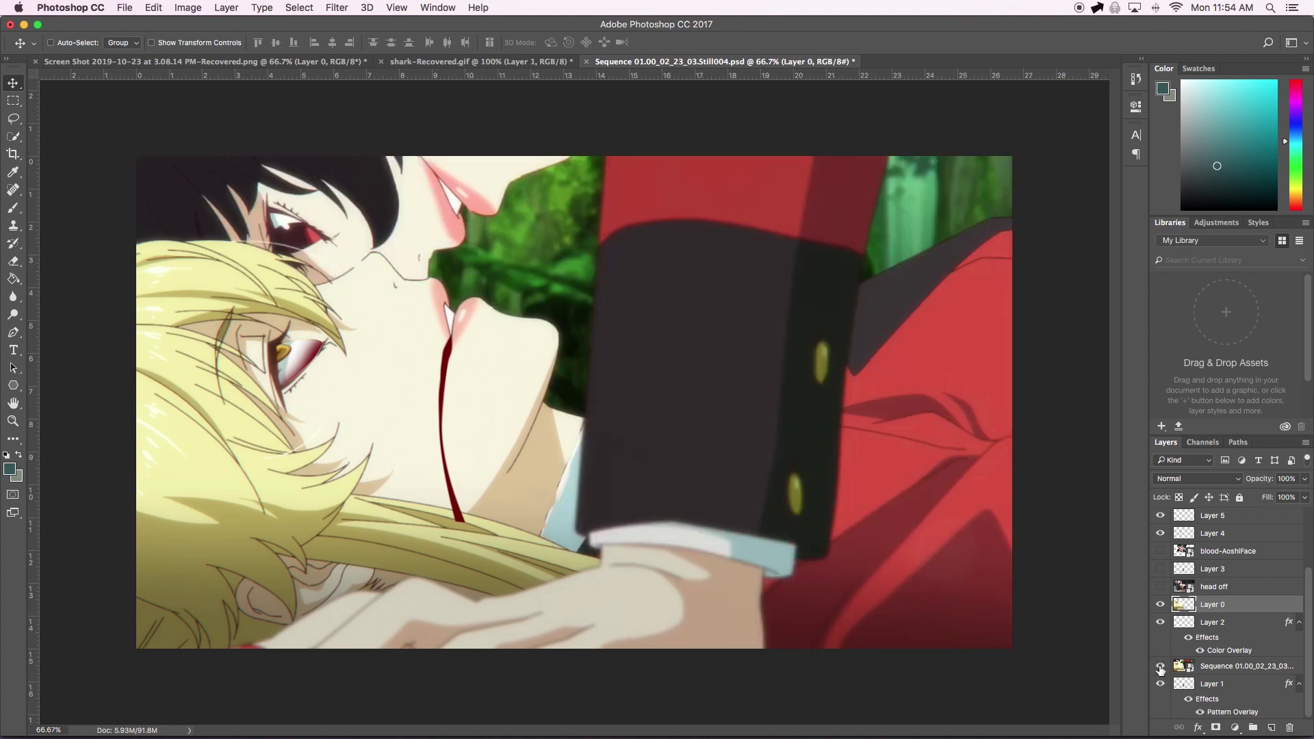
{"action": "left_click", "coordinate": [1160, 605]}
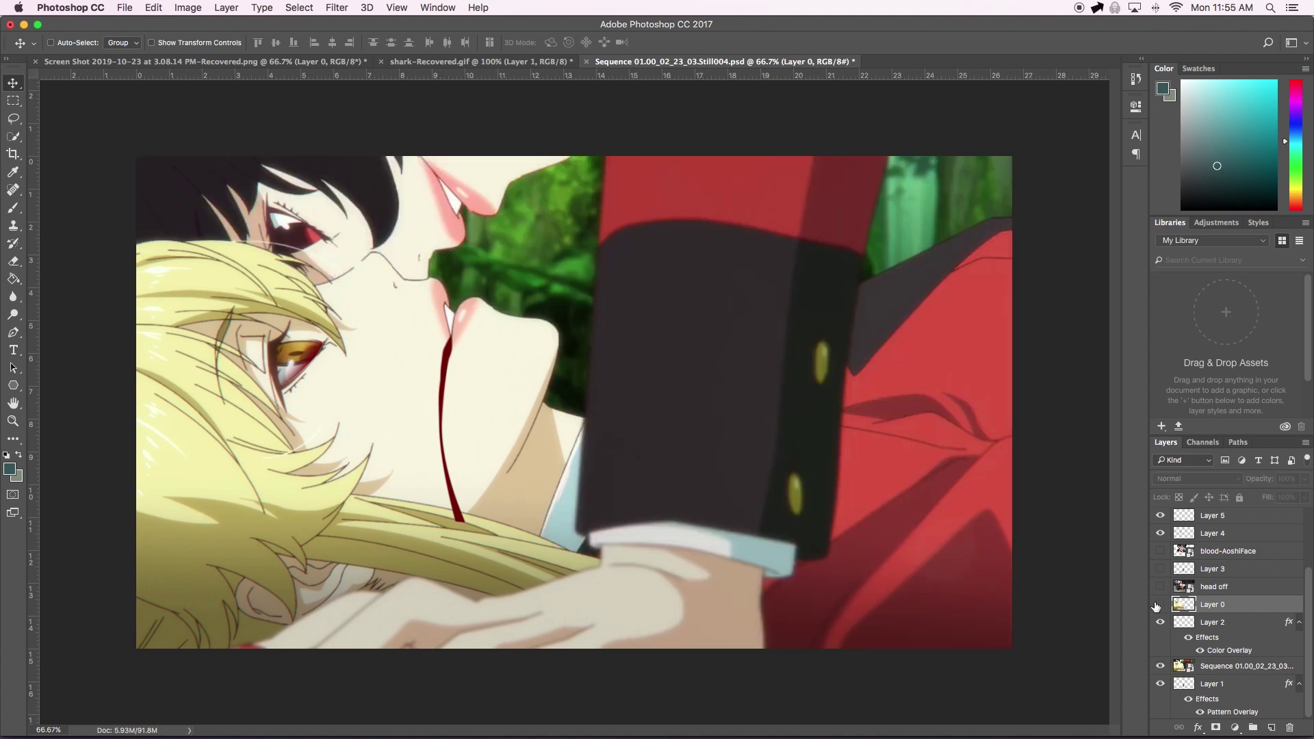
{"action": "left_click", "coordinate": [1160, 605]}
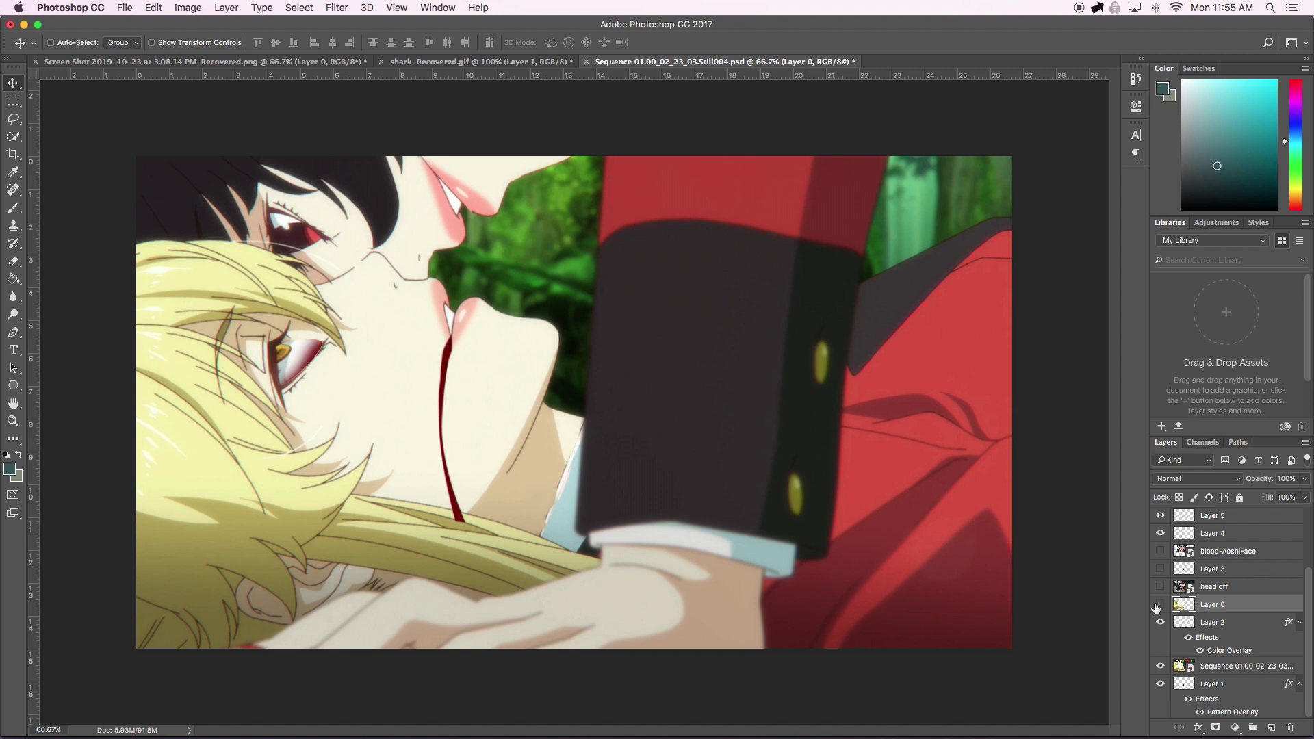
{"action": "left_click", "coordinate": [1159, 605]}
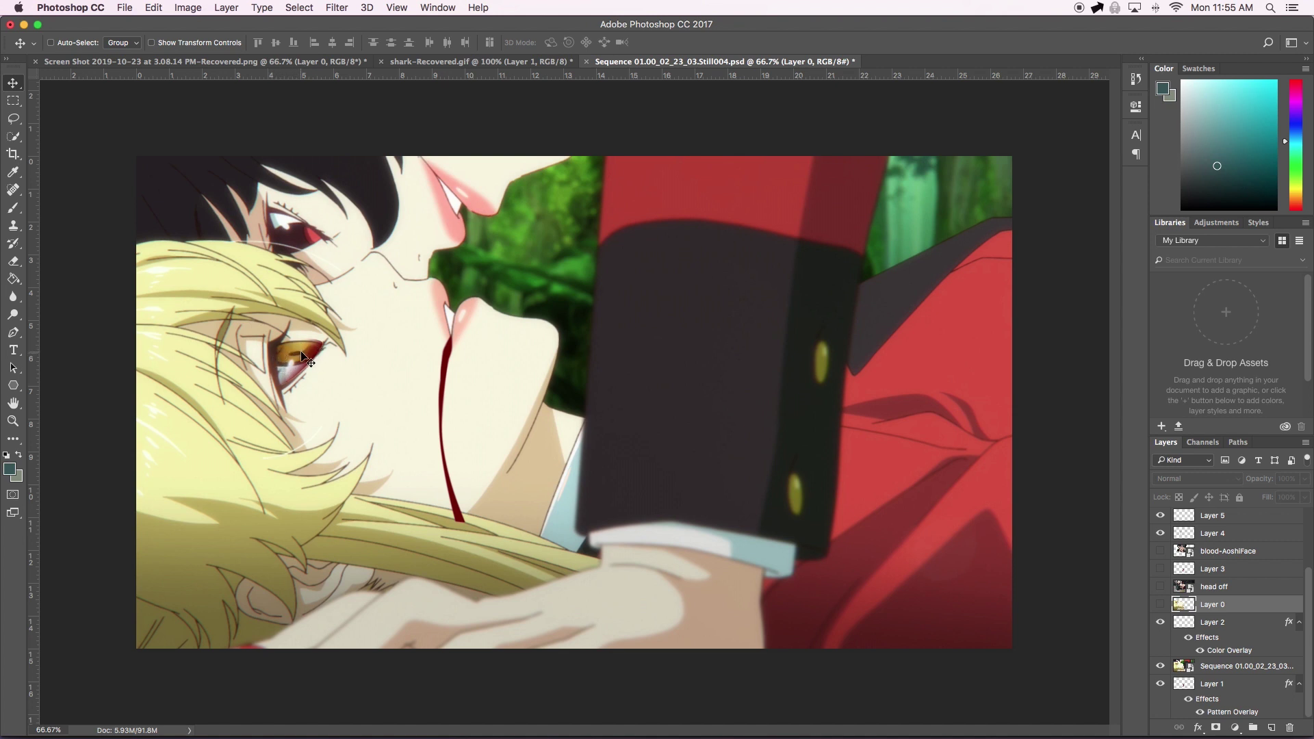
{"action": "left_click_drag", "start_coordinate": [306, 357], "coordinate": [200, 338]}
{"action": "left_click", "coordinate": [240, 420]}
{"action": "left_click", "coordinate": [1160, 605]}
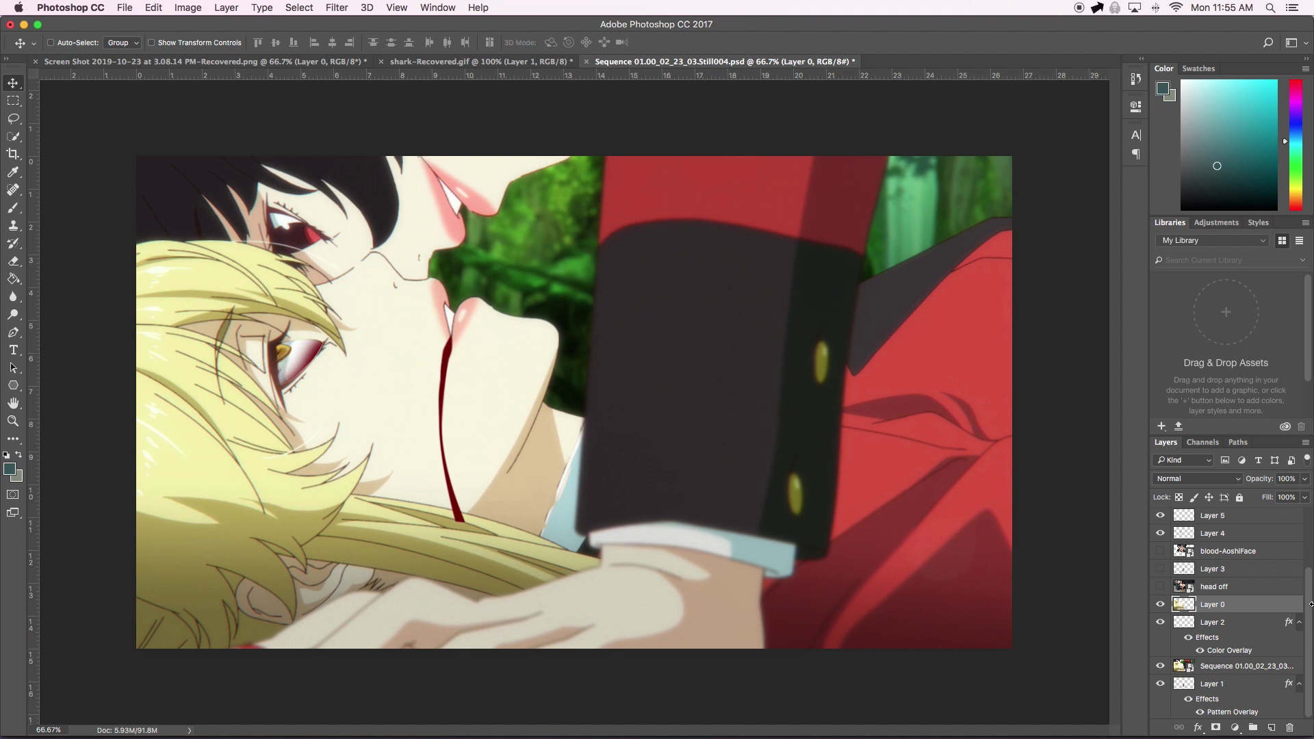
- Look through the layer options of the original Sequence 01.00_02_23_03 still, then hide that layer again
{"action": "left_click_drag", "start_coordinate": [1311, 583], "coordinate": [1310, 517]}
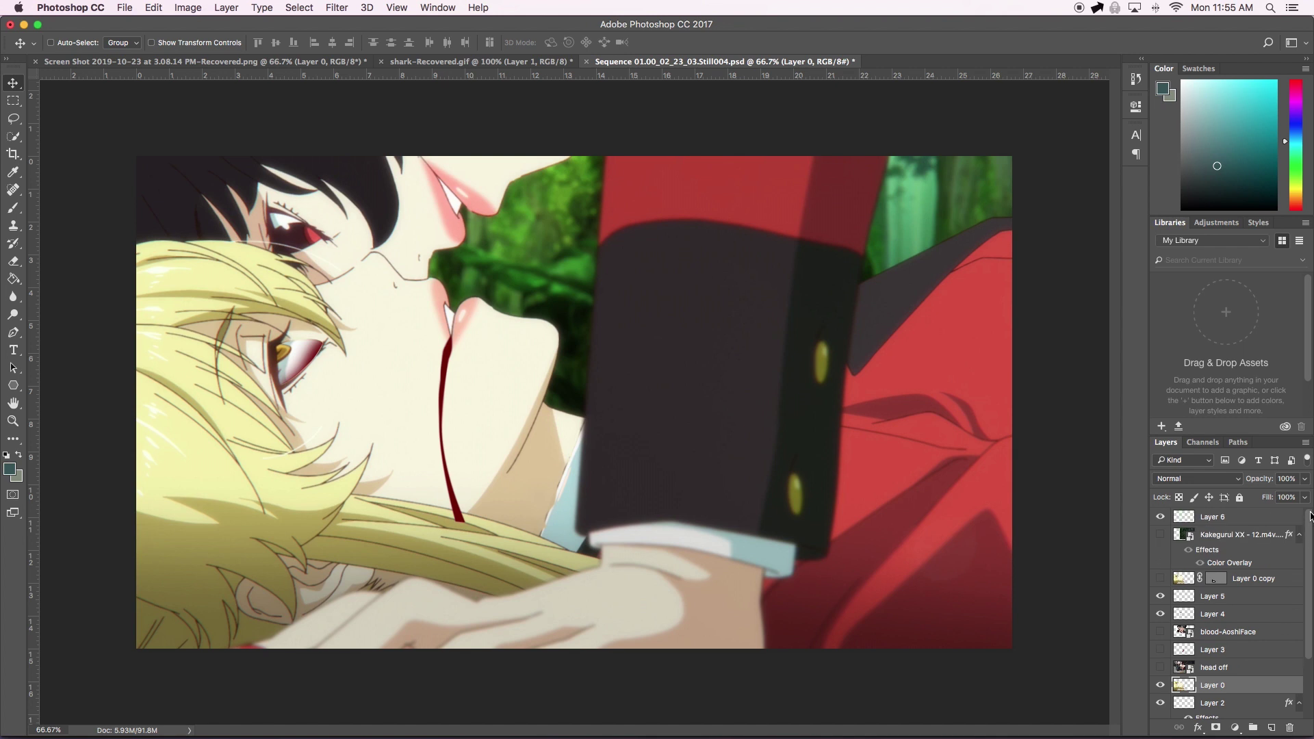
{"action": "scroll", "coordinate": [1232, 613], "scroll_direction": "down", "scroll_amount": 4}
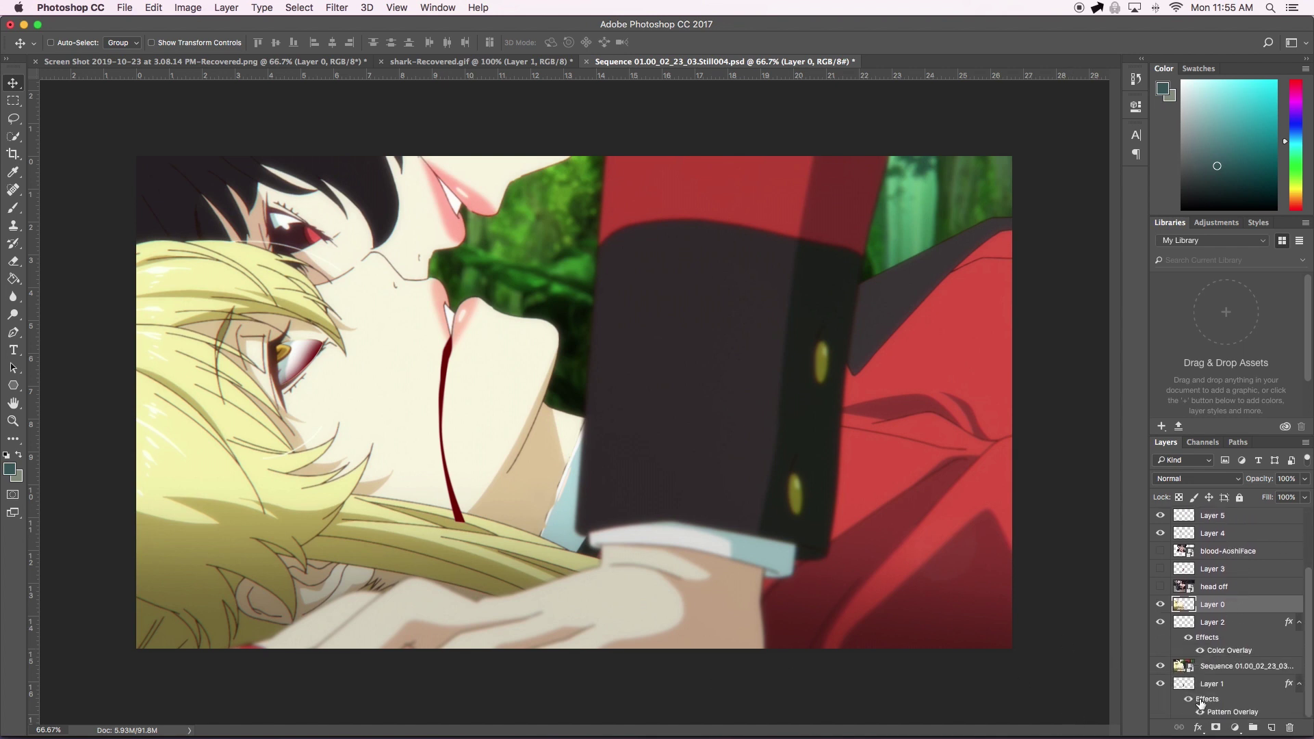
{"action": "right_click", "coordinate": [1235, 669]}
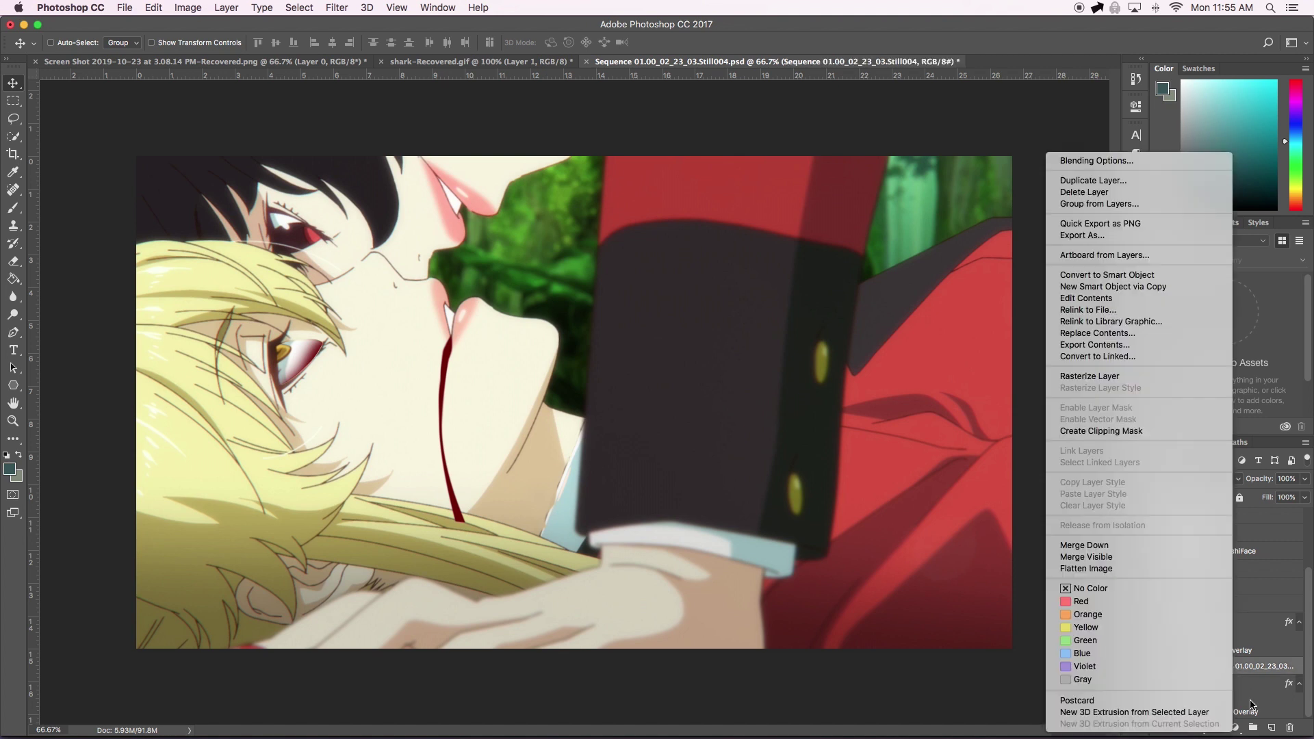
{"action": "left_click", "coordinate": [1257, 696]}
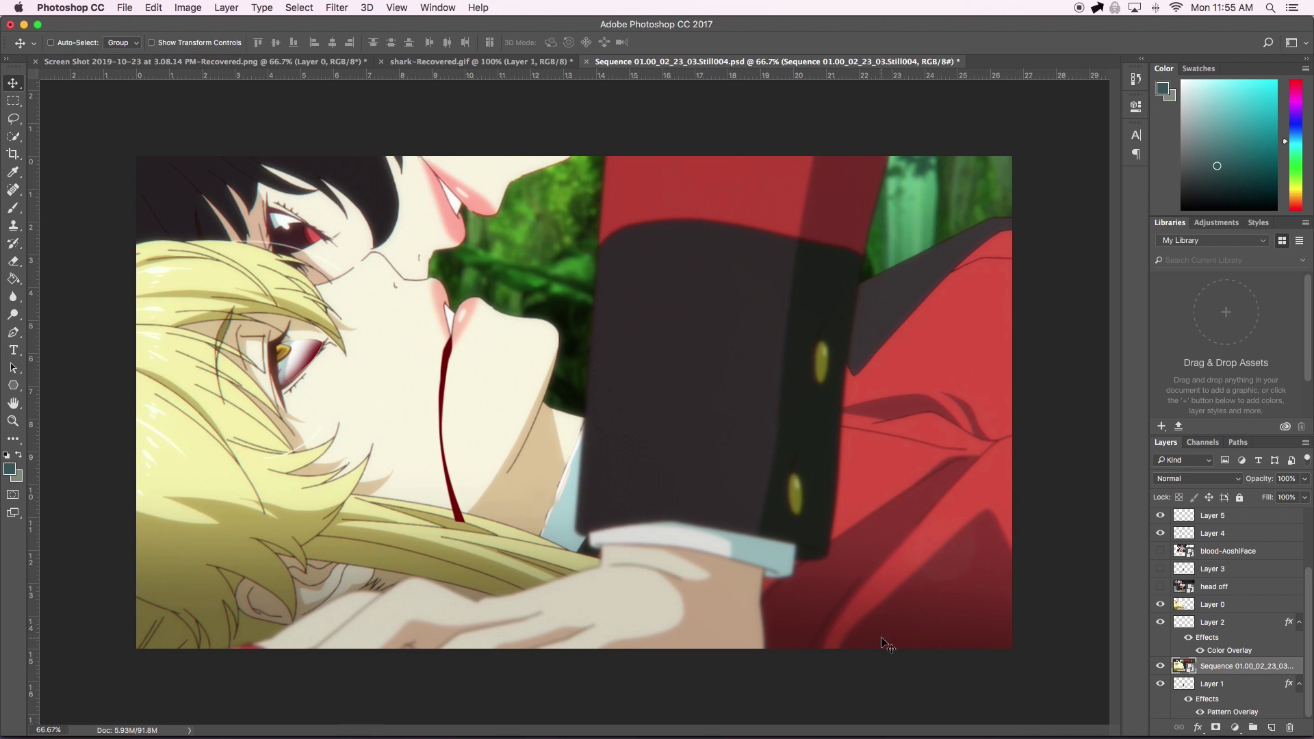
{"action": "left_click", "coordinate": [914, 644], "text": "super"}
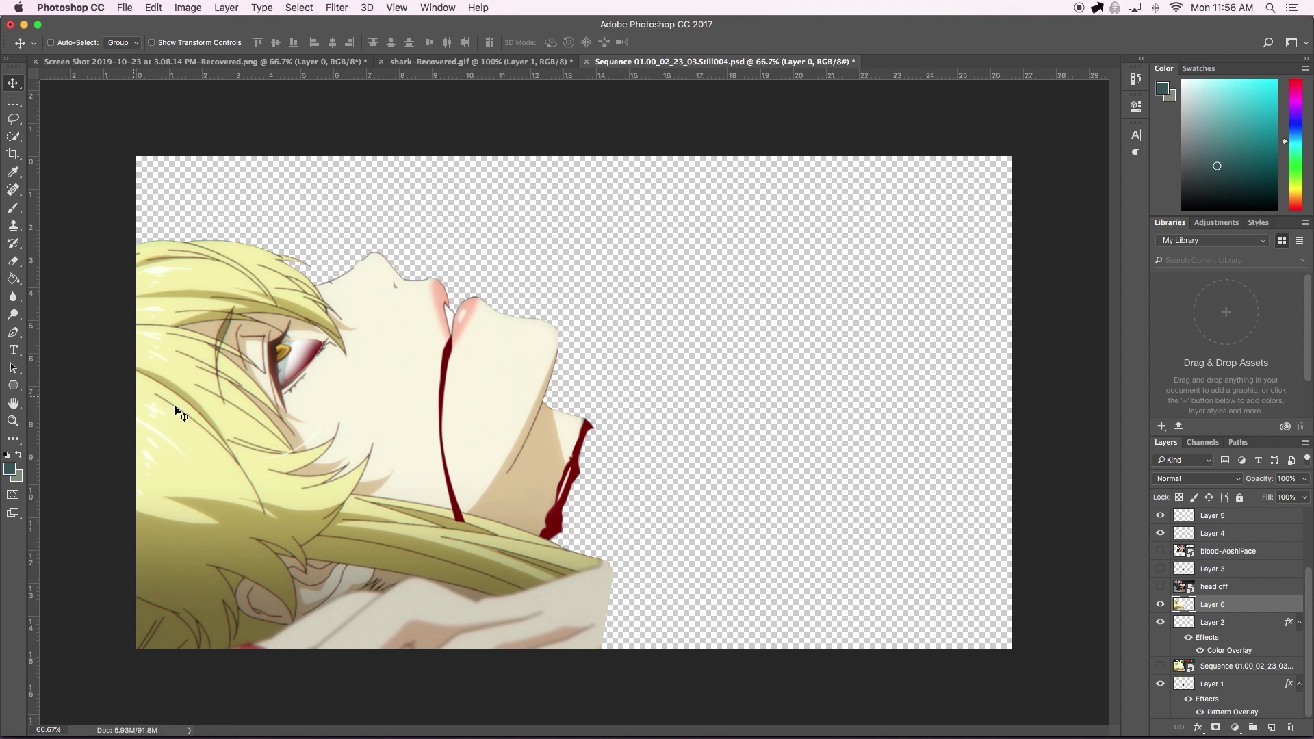
- Back in After Effects, open Pre-comp 51 and show the effects applied to the Layer 4 Still004.psd blood trail
{"action": "left_click", "coordinate": [435, 720]}
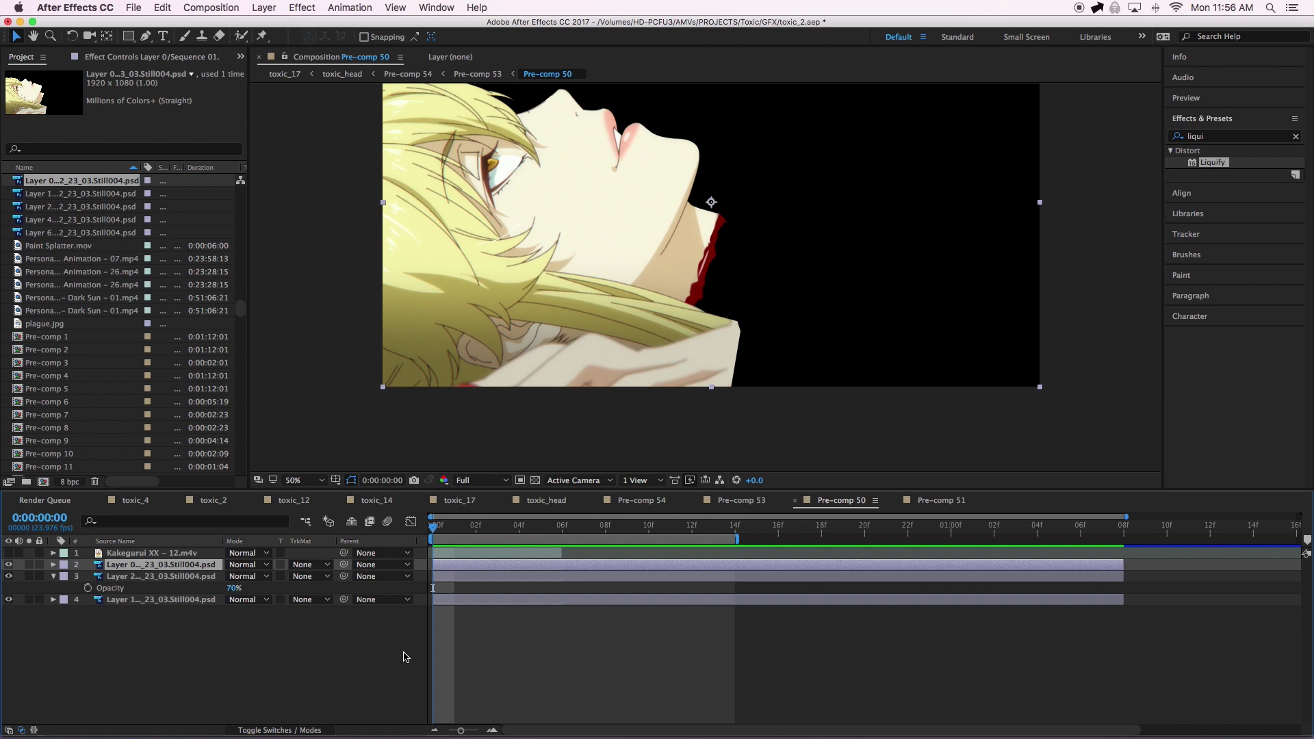
{"action": "left_click", "coordinate": [972, 505]}
{"action": "left_click", "coordinate": [110, 56]}
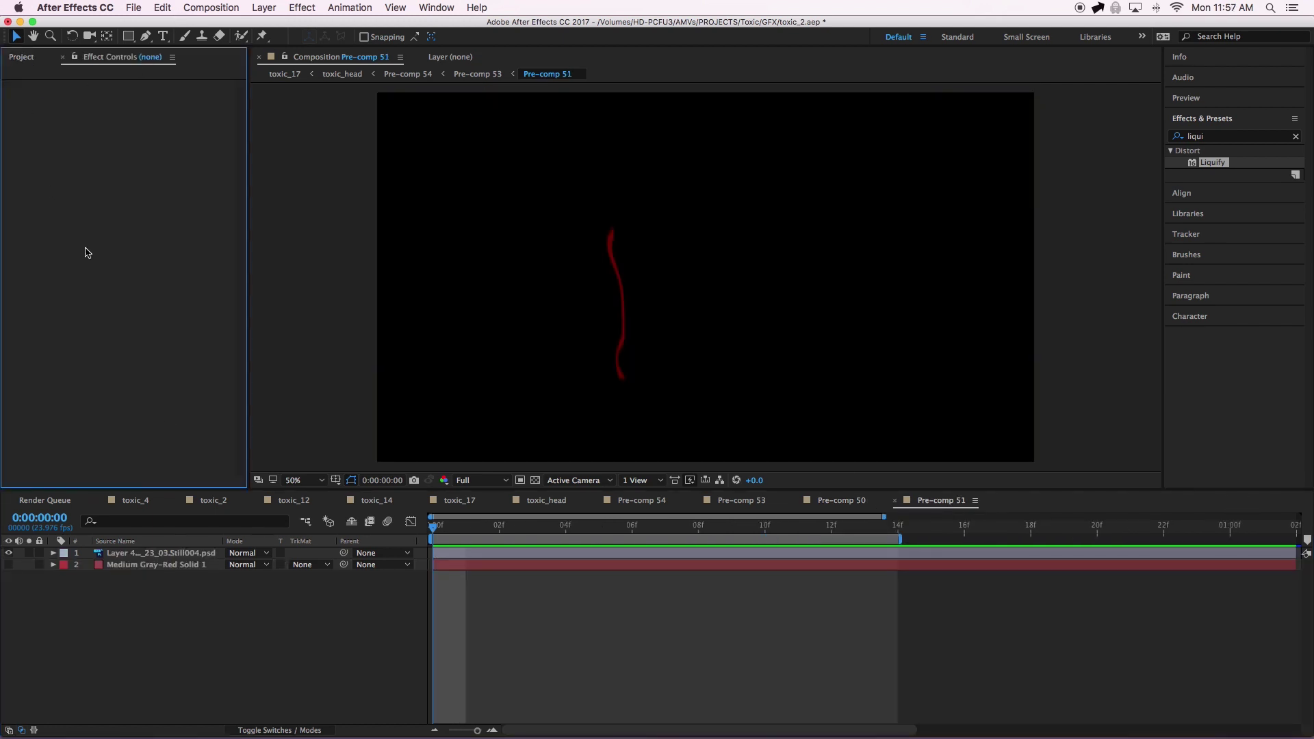
{"action": "left_click", "coordinate": [137, 554]}
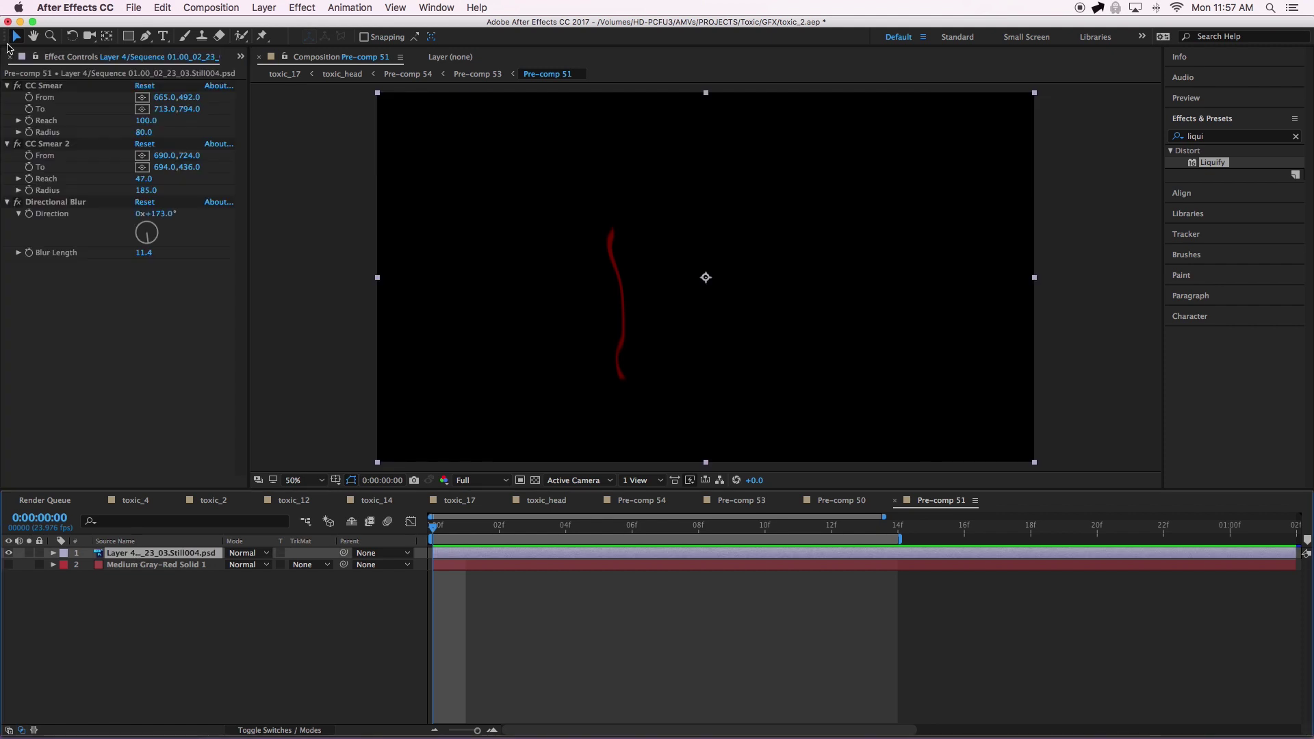
- Collapse the blood trail's effects and toggle CC Smear, CC Smear 2 and Directional Blur to compare their influence on its shape
{"action": "left_click", "coordinate": [7, 85]}
{"action": "left_click", "coordinate": [8, 97]}
{"action": "left_click", "coordinate": [7, 109]}
{"action": "left_click", "coordinate": [17, 98]}
{"action": "left_click", "coordinate": [17, 109]}
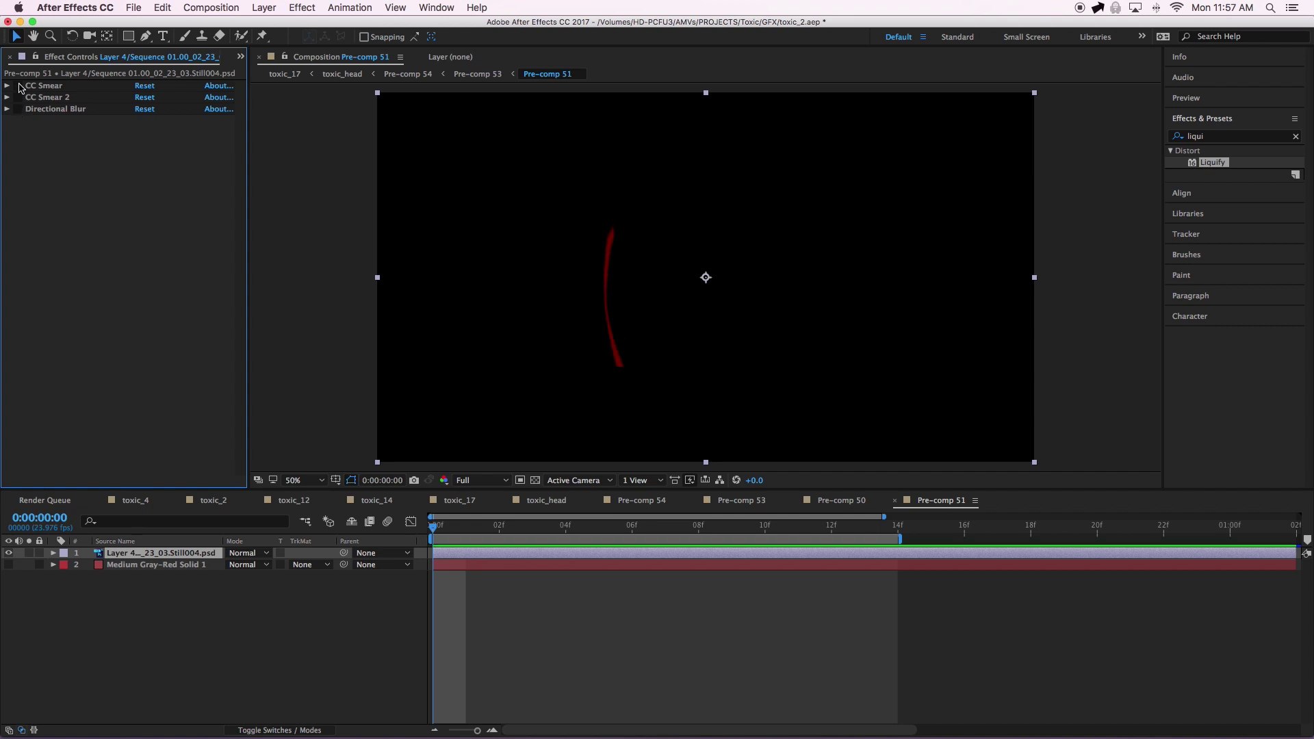
{"action": "left_click", "coordinate": [17, 86]}
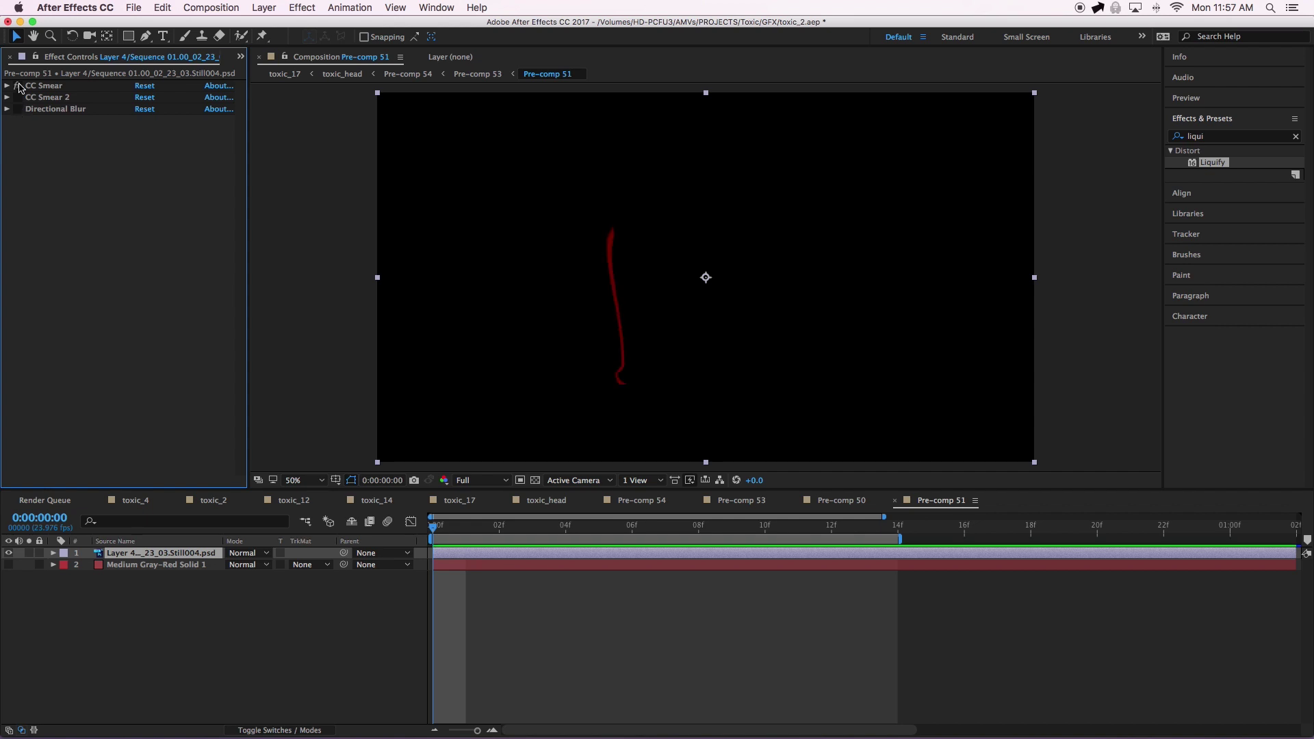
{"action": "left_click", "coordinate": [17, 98]}
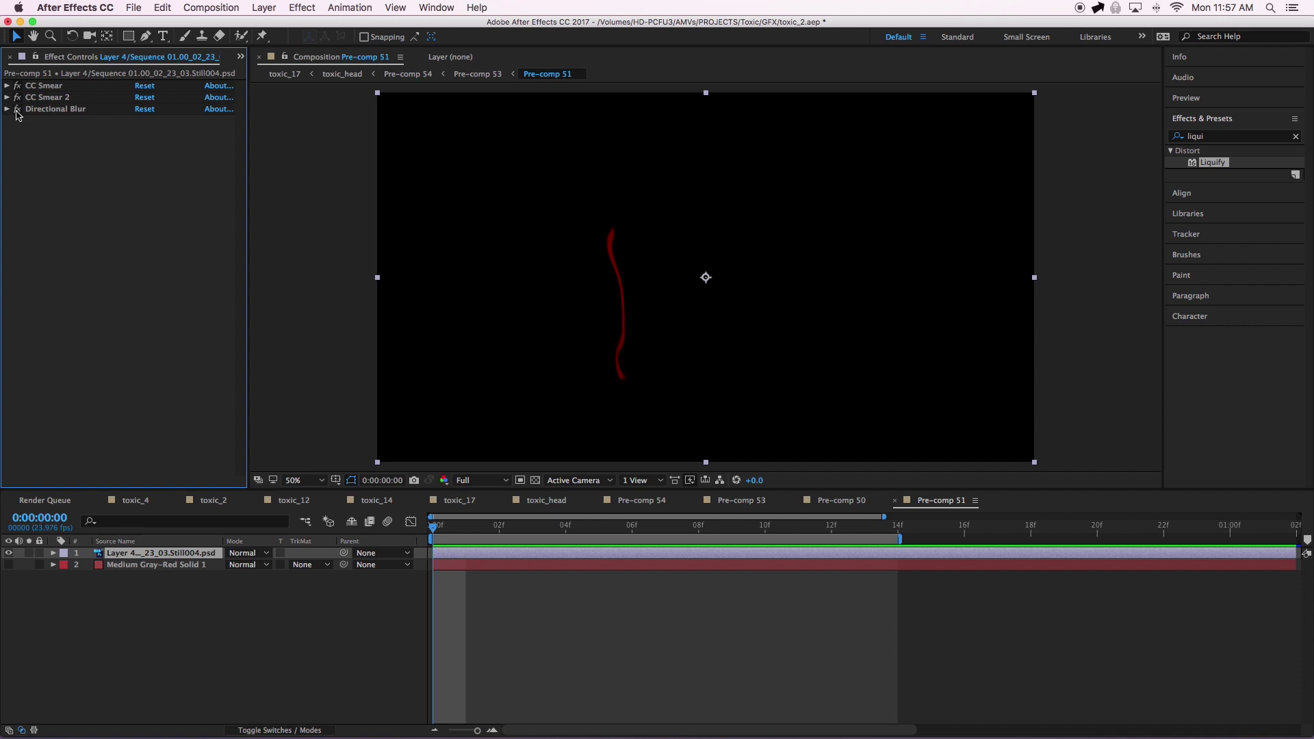
- From Pre-comp 53, open Pre-comp 55 and play back its masked Kakegurui XX clip segments
{"action": "left_click", "coordinate": [753, 503]}
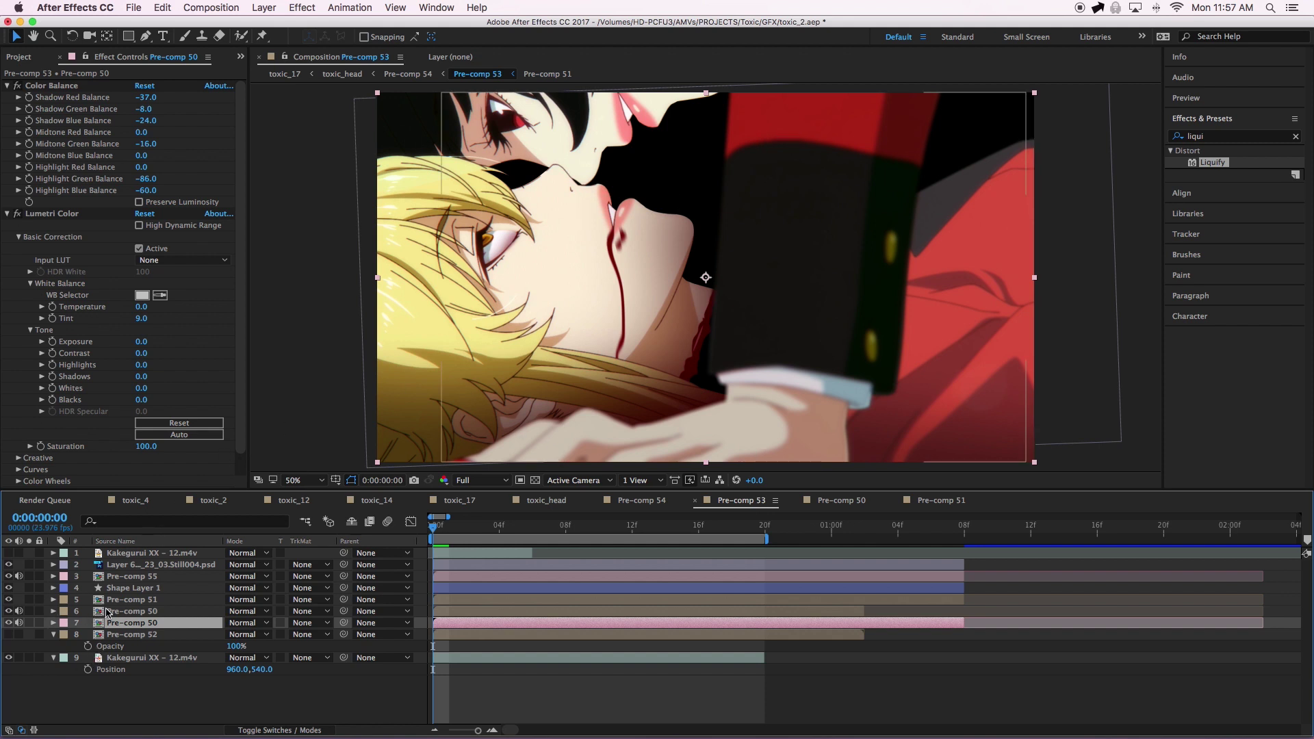
{"action": "left_click", "coordinate": [137, 635]}
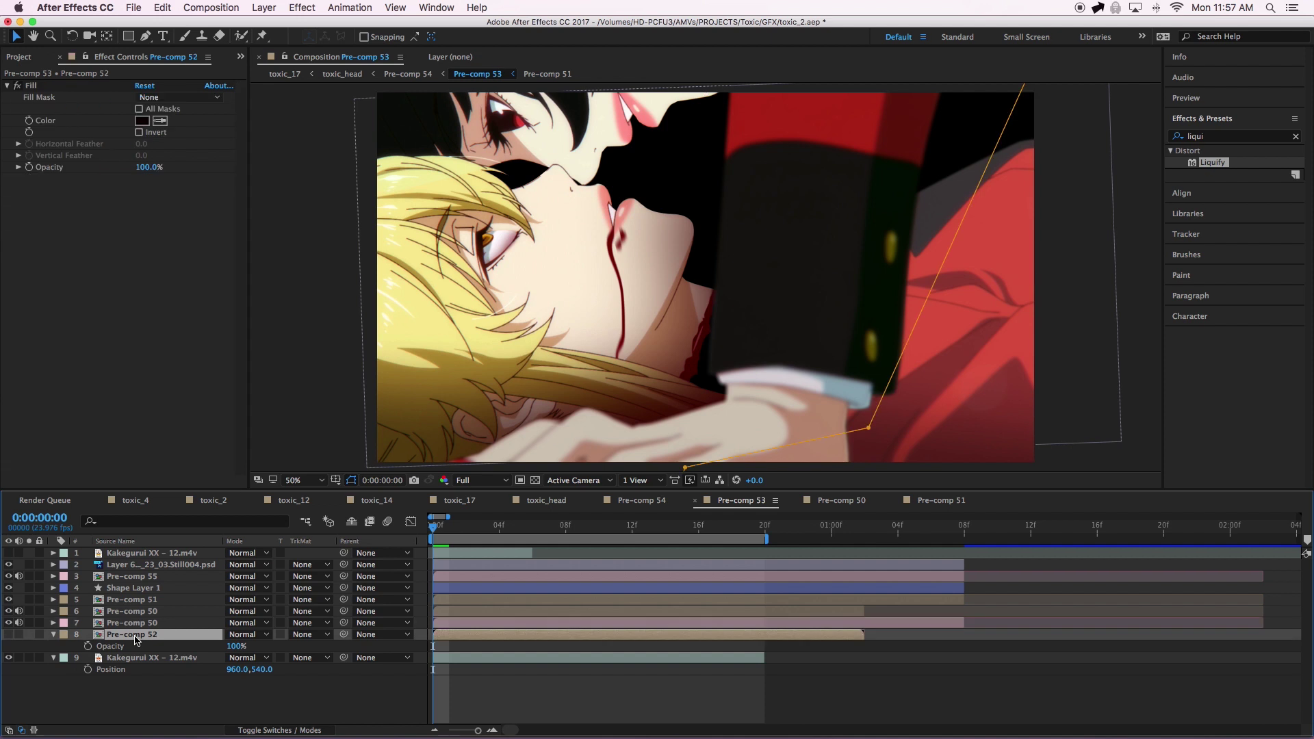
{"action": "double_click", "coordinate": [849, 333]}
{"action": "left_click_drag", "start_coordinate": [829, 309], "coordinate": [728, 260]}
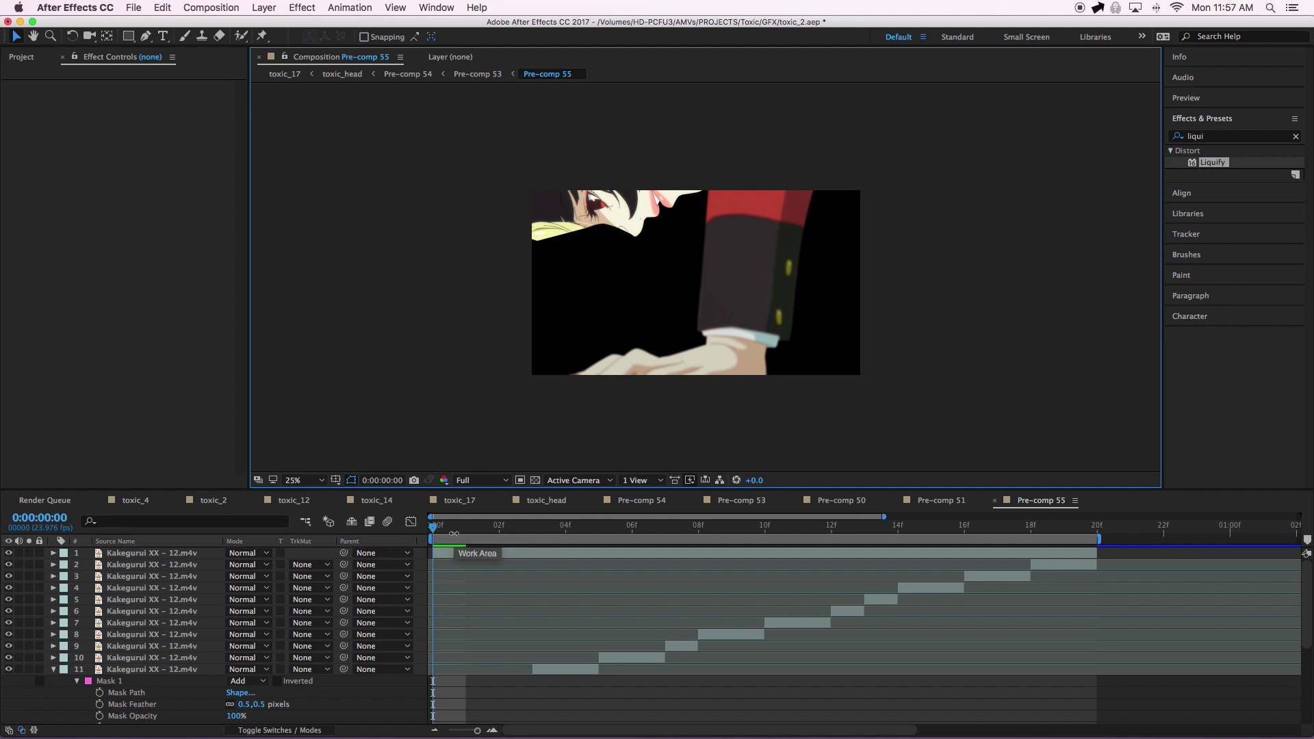
{"action": "left_click", "coordinate": [433, 535]}
{"action": "key", "text": "space"}
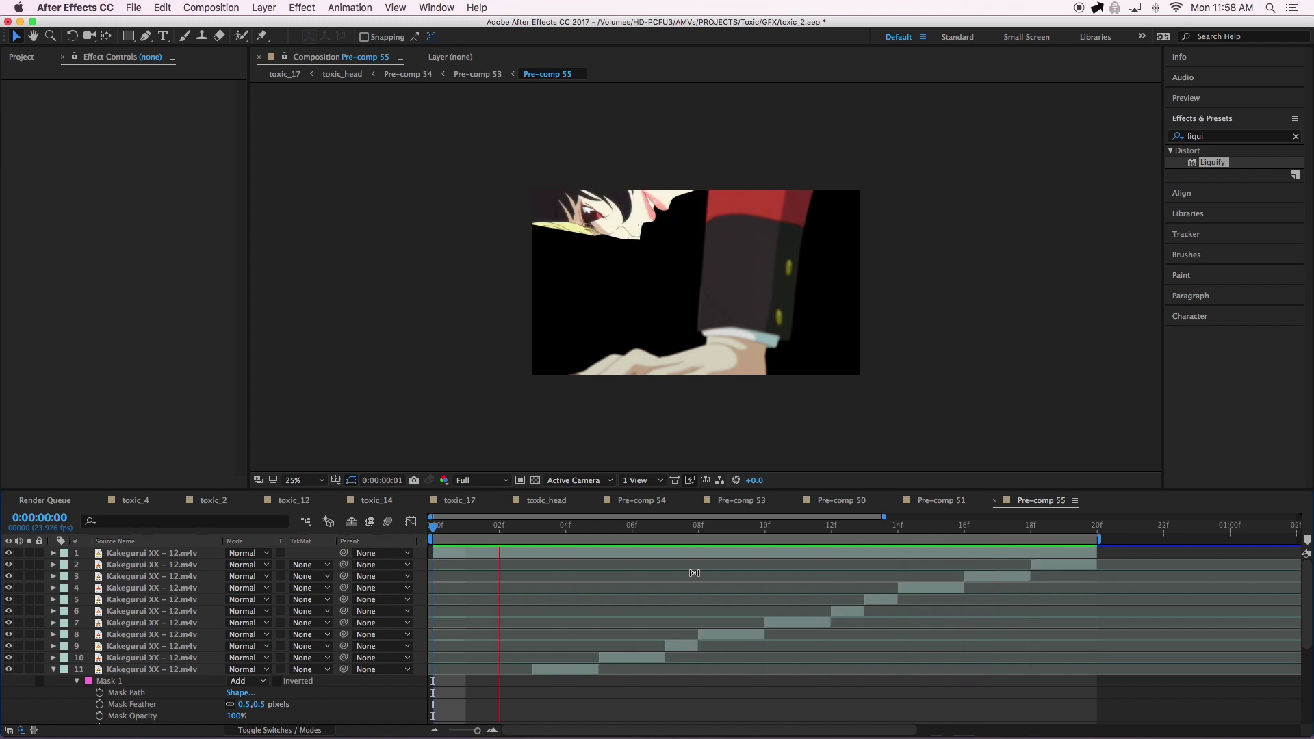
{"action": "key", "text": "space"}
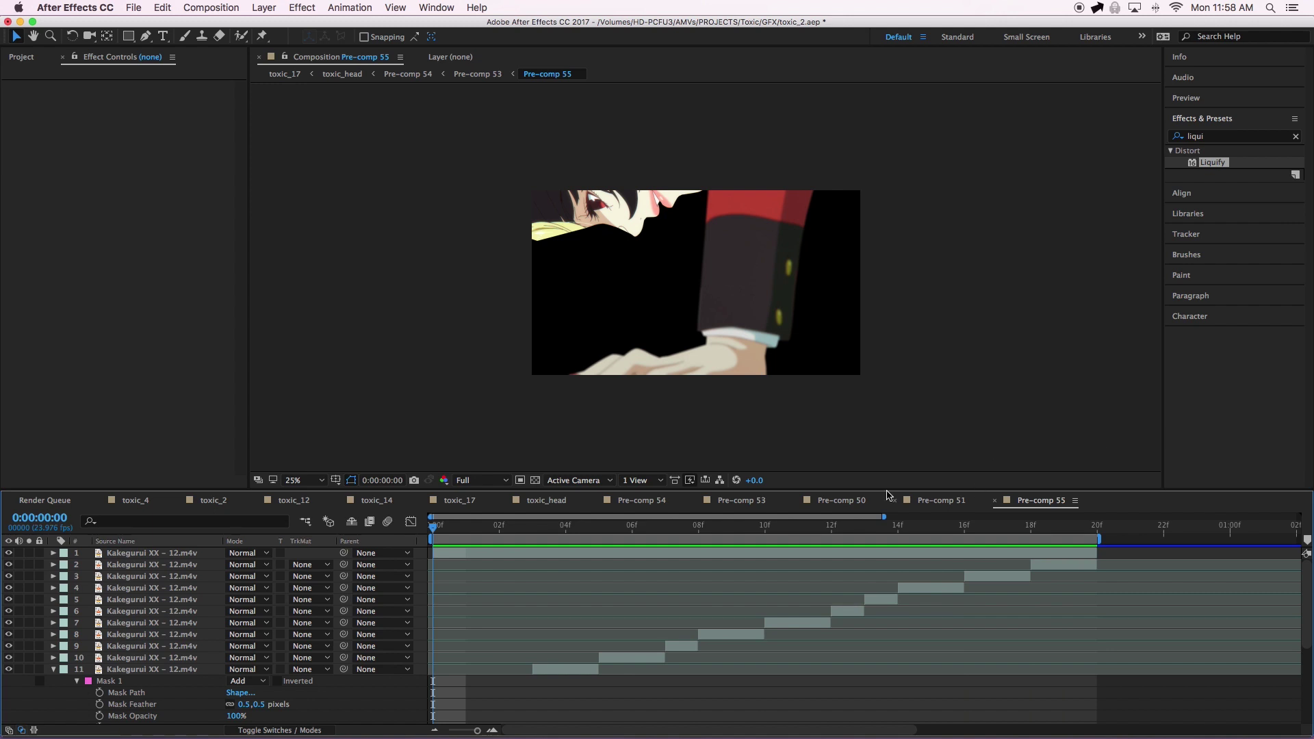
- Return to Pre-comp 53 and play back the combined shot
{"action": "left_click", "coordinate": [846, 507]}
{"action": "left_click", "coordinate": [753, 510]}
{"action": "key", "text": "space"}
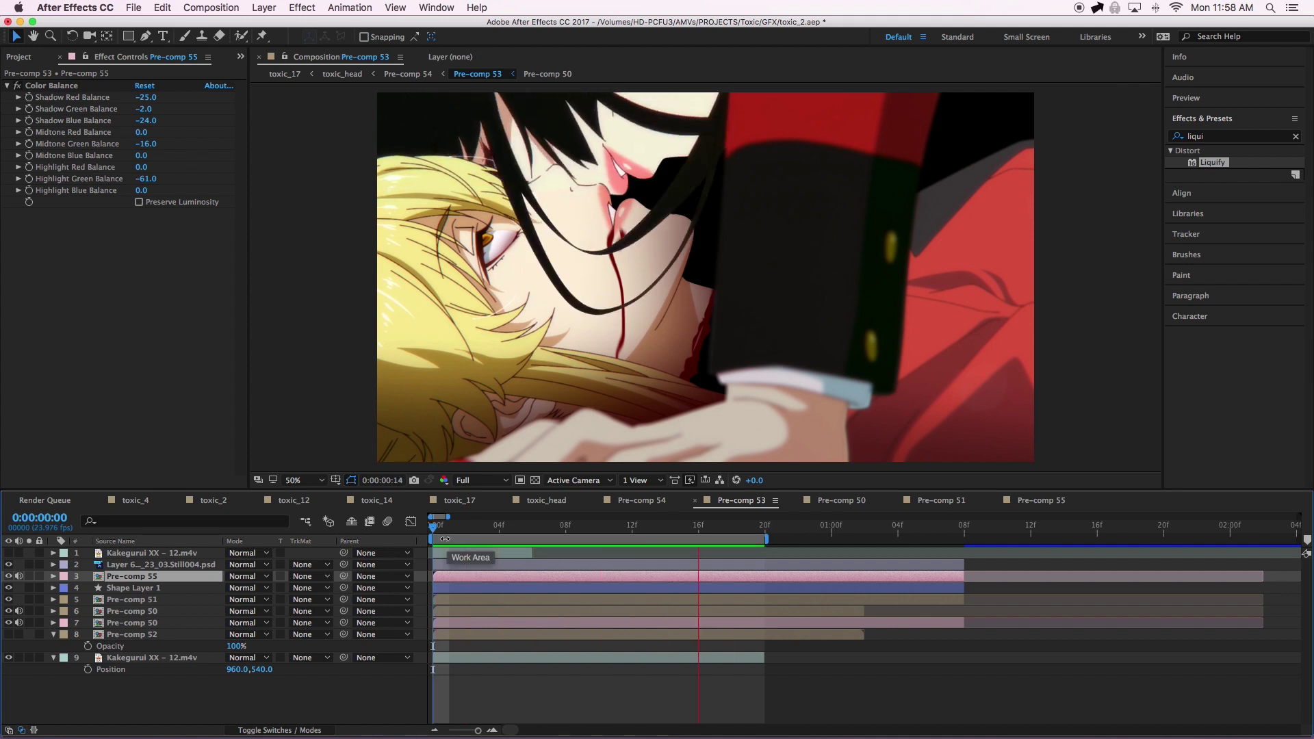
{"action": "key", "text": "space"}
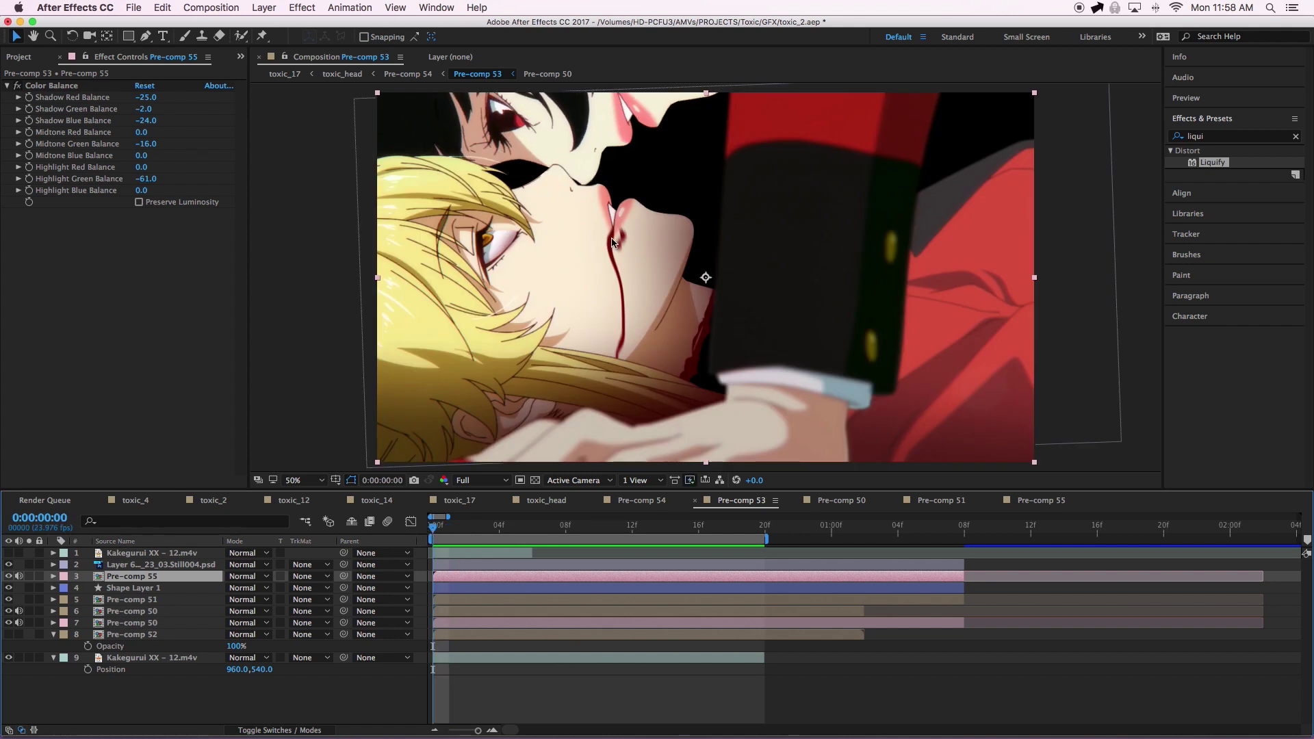
- Examine the Directional Blur on Shape Layer 1 and the Color Balance on Pre-comp 55
{"action": "left_click", "coordinate": [139, 591]}
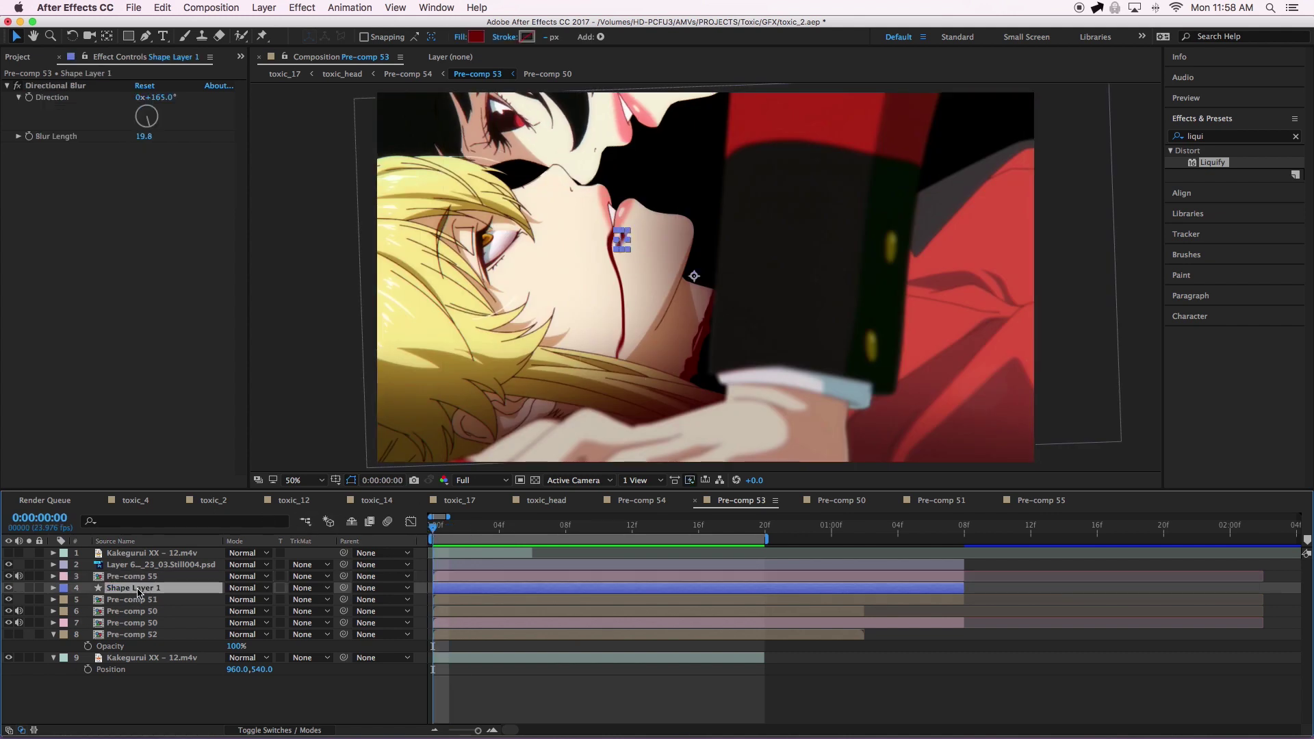
{"action": "left_click", "coordinate": [142, 719]}
{"action": "left_click", "coordinate": [147, 579]}
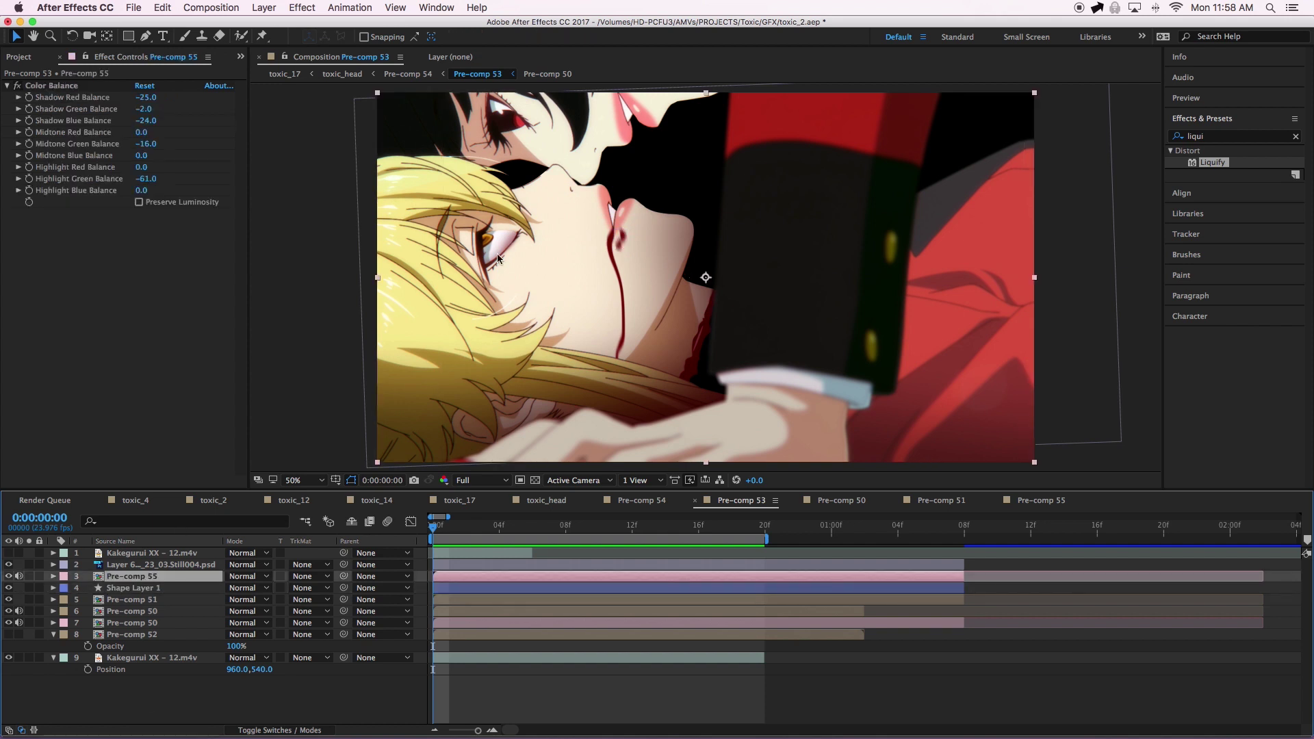
{"action": "left_click", "coordinate": [137, 590]}
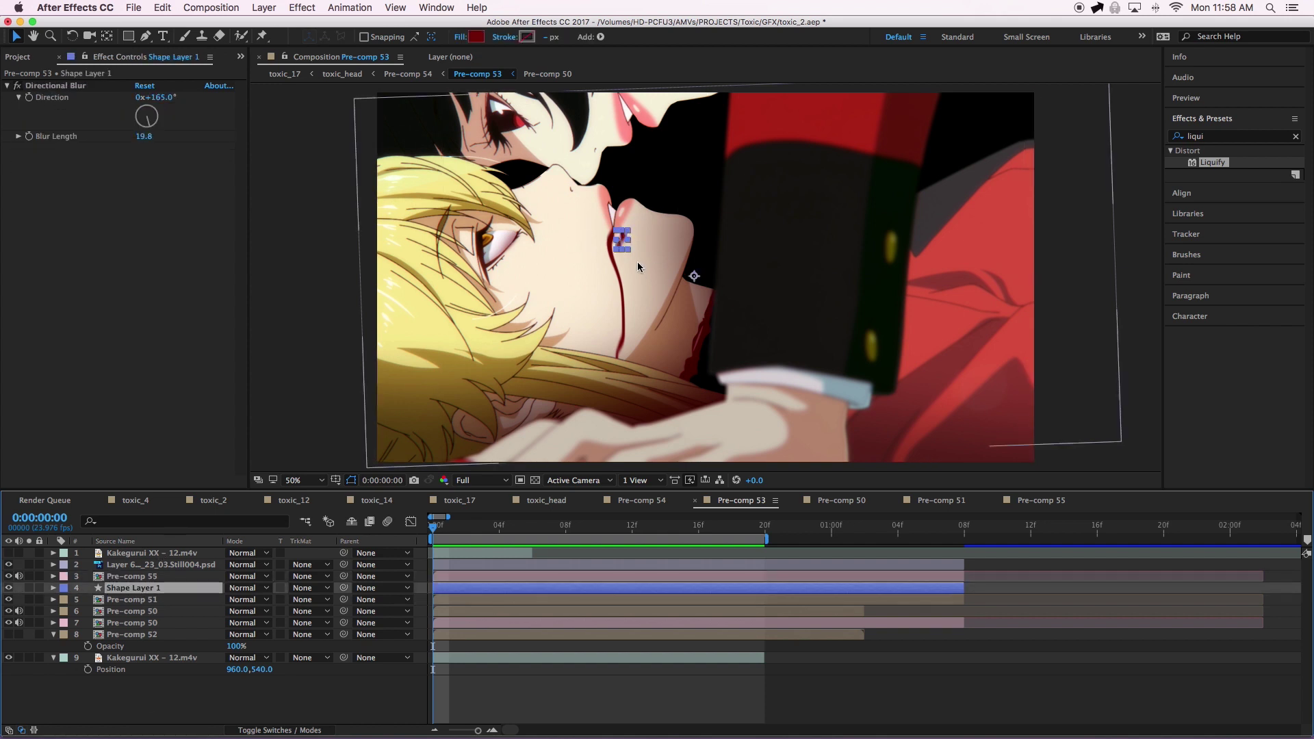
- Toggle Shape Layer 1's Directional Blur off and on to compare the blood spot beside the mouth up close
{"action": "left_click", "coordinate": [21, 78]}
{"action": "left_click", "coordinate": [16, 89]}
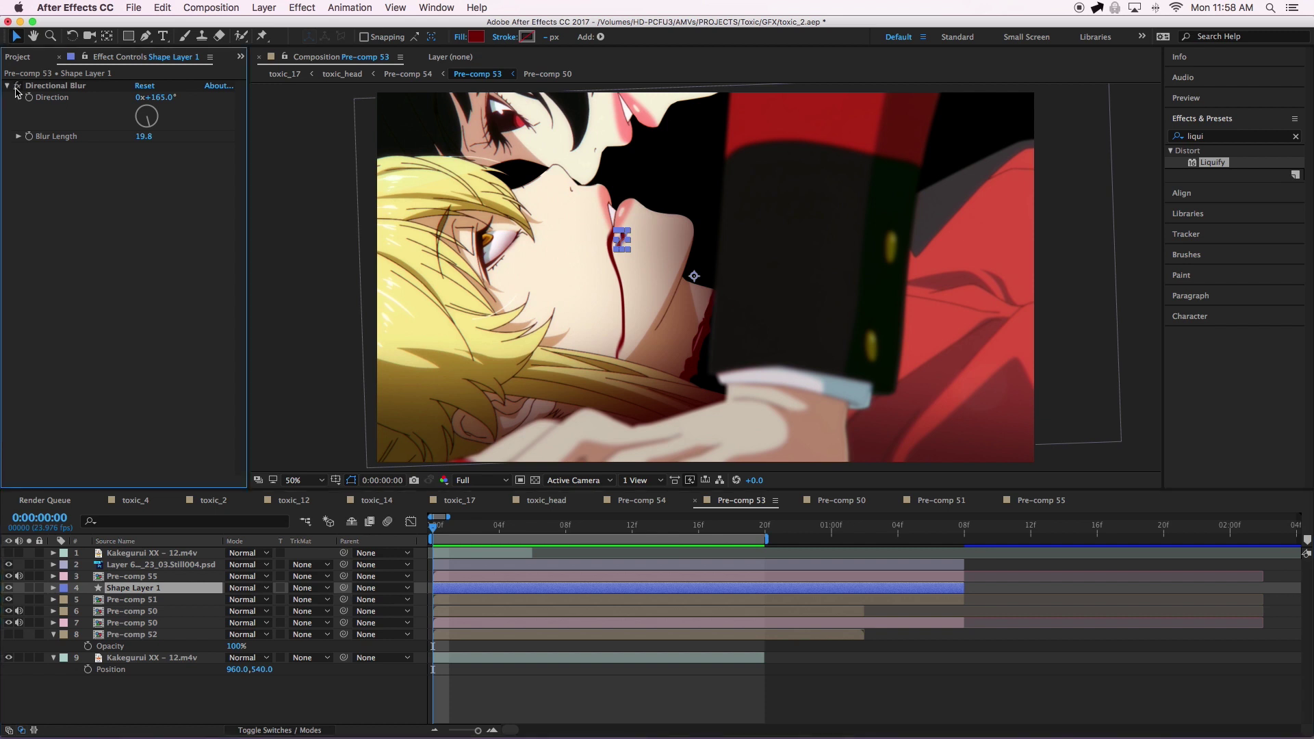
{"action": "left_click", "coordinate": [16, 87]}
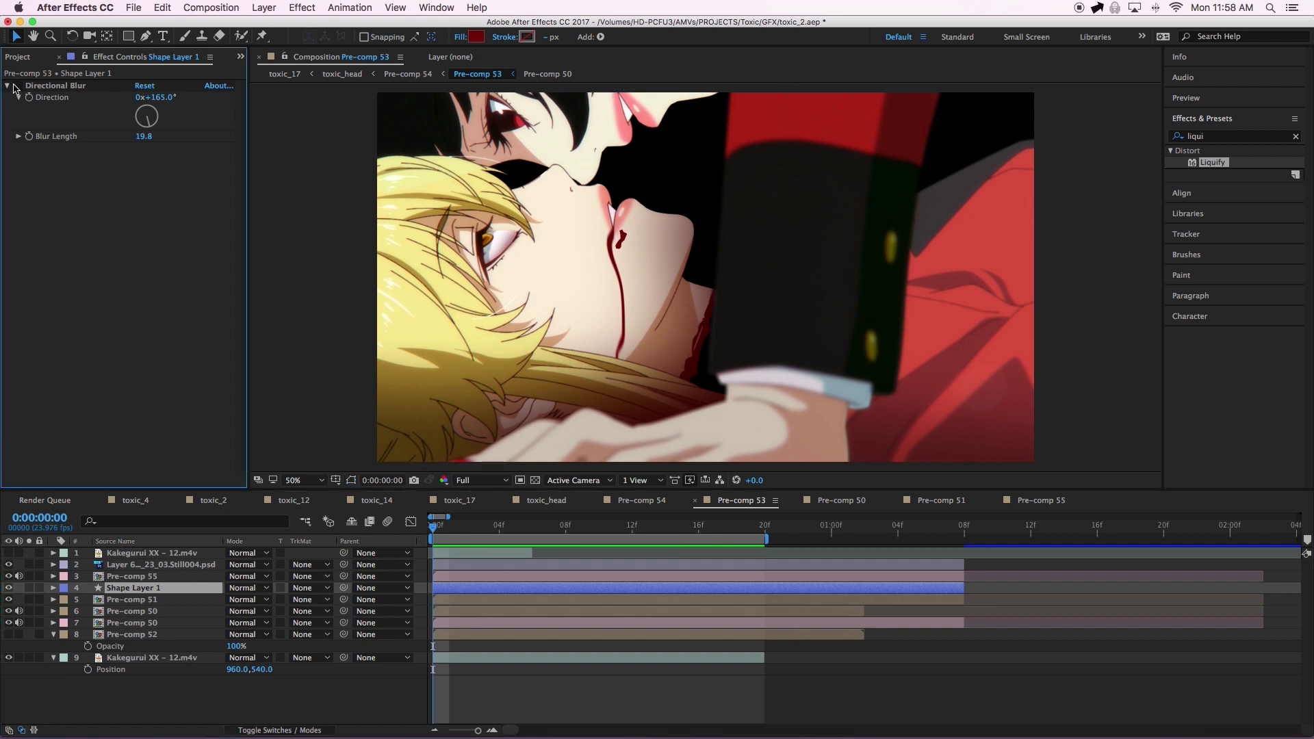
{"action": "left_click", "coordinate": [17, 85]}
{"action": "left_click", "coordinate": [18, 87]}
{"action": "scroll", "coordinate": [627, 257], "scroll_direction": "up", "scroll_amount": 2}
{"action": "scroll", "coordinate": [601, 259], "scroll_direction": "down", "scroll_amount": 1}
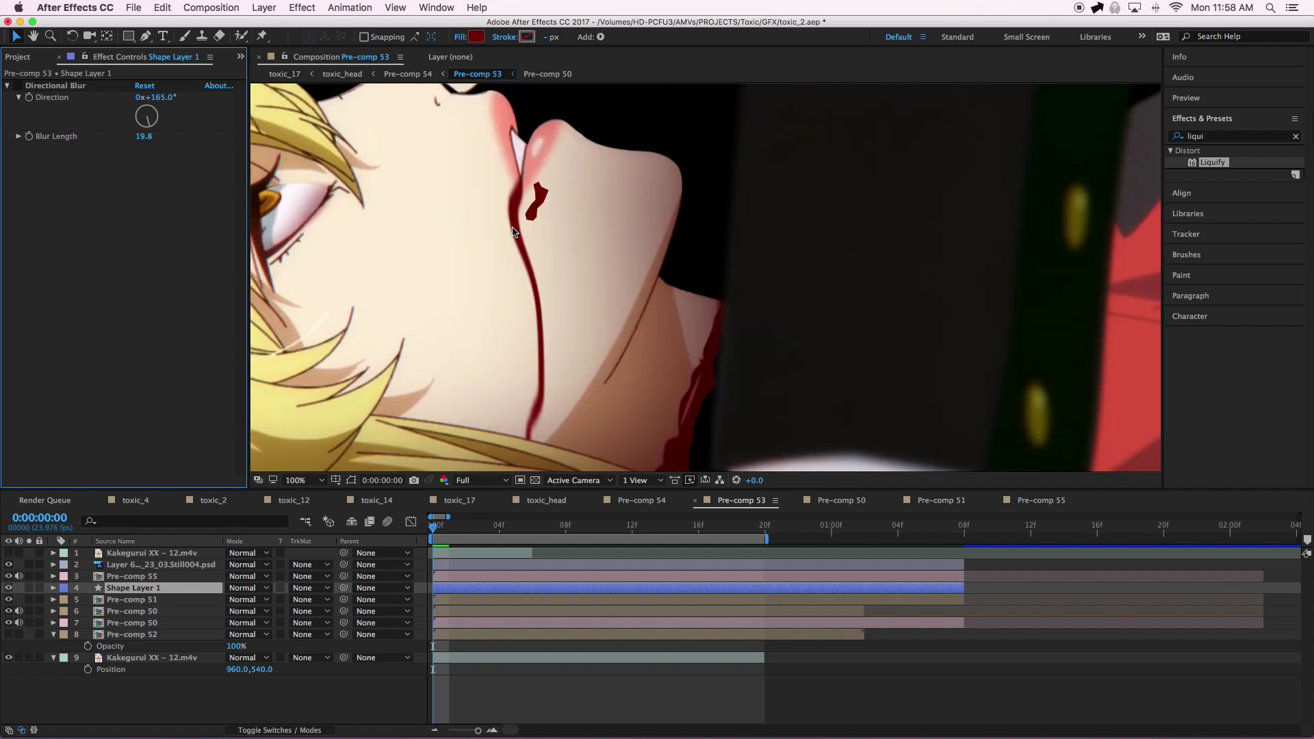
{"action": "left_click", "coordinate": [17, 87]}
{"action": "scroll", "coordinate": [609, 301], "scroll_direction": "down", "scroll_amount": 1}
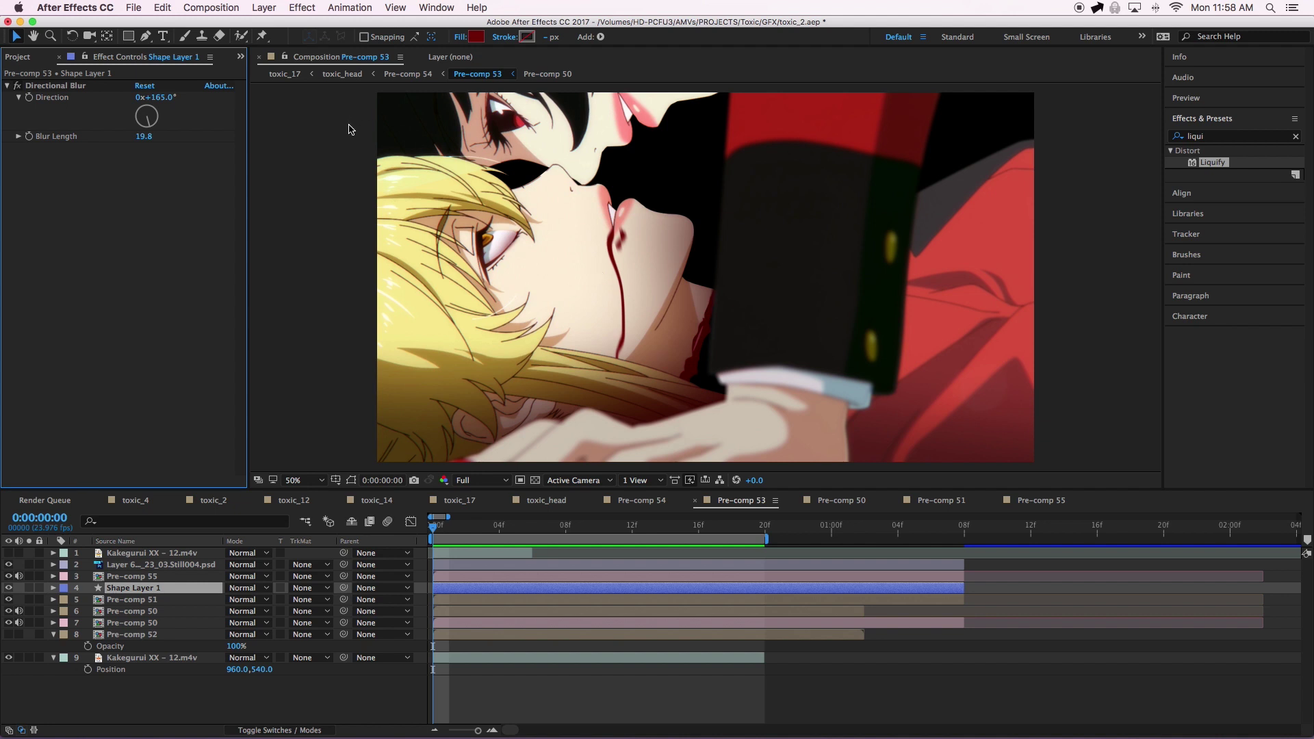
- In Pre-comp 54, solo Pre-comp 49 and open it to inspect its source stills, returning to Pre-comp 54
{"action": "left_click", "coordinate": [642, 500]}
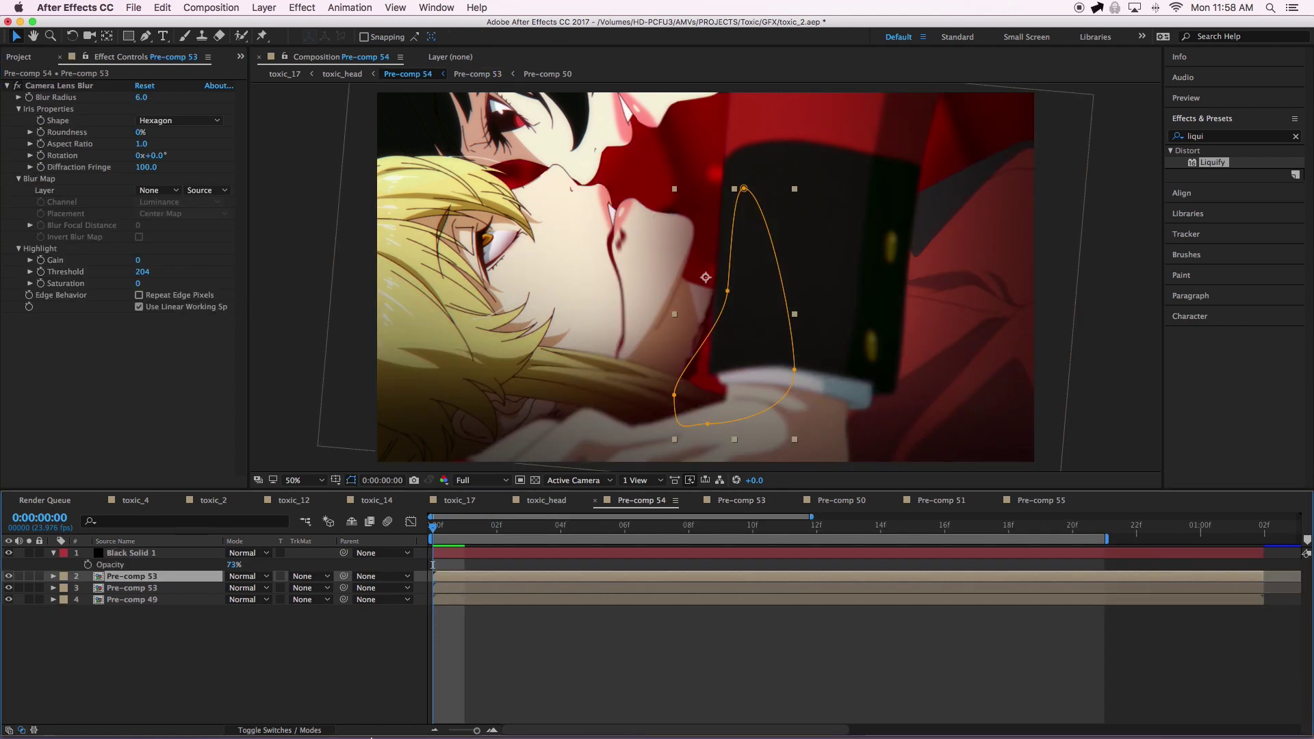
{"action": "left_click", "coordinate": [164, 644]}
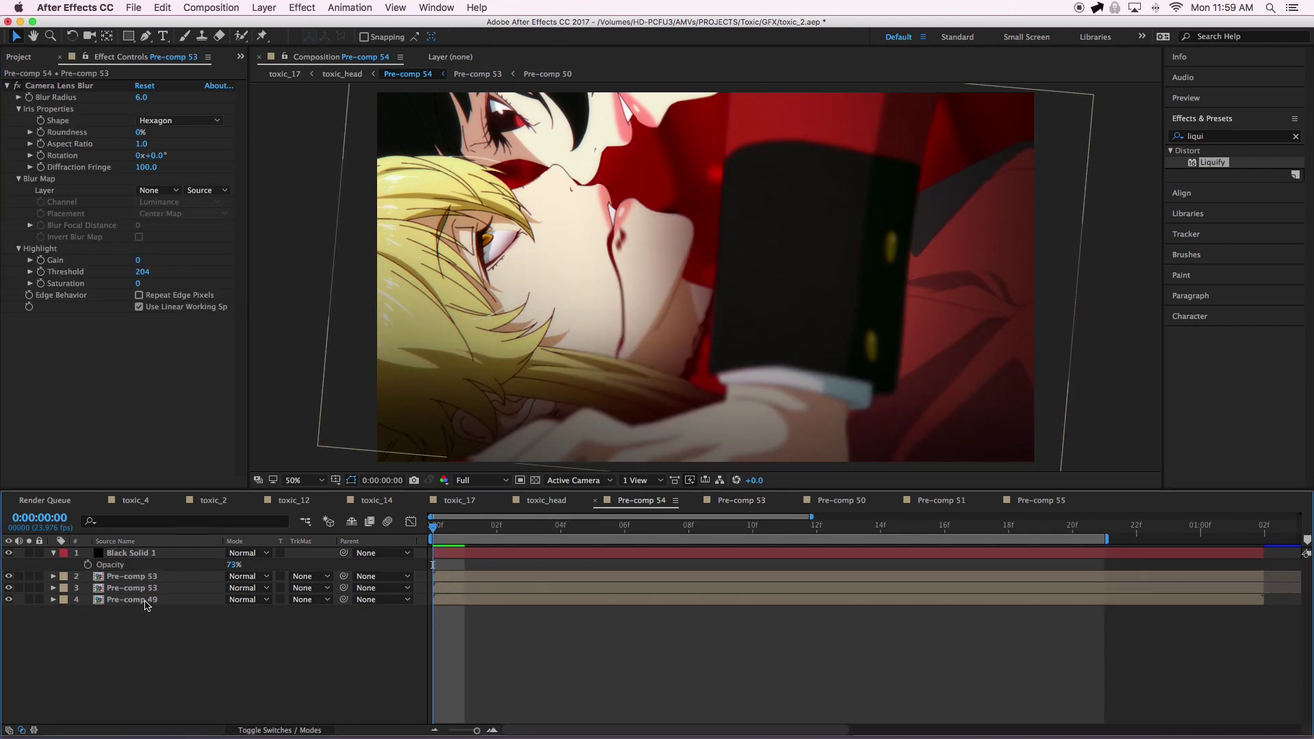
{"action": "left_click", "coordinate": [147, 588]}
{"action": "left_click", "coordinate": [34, 602]}
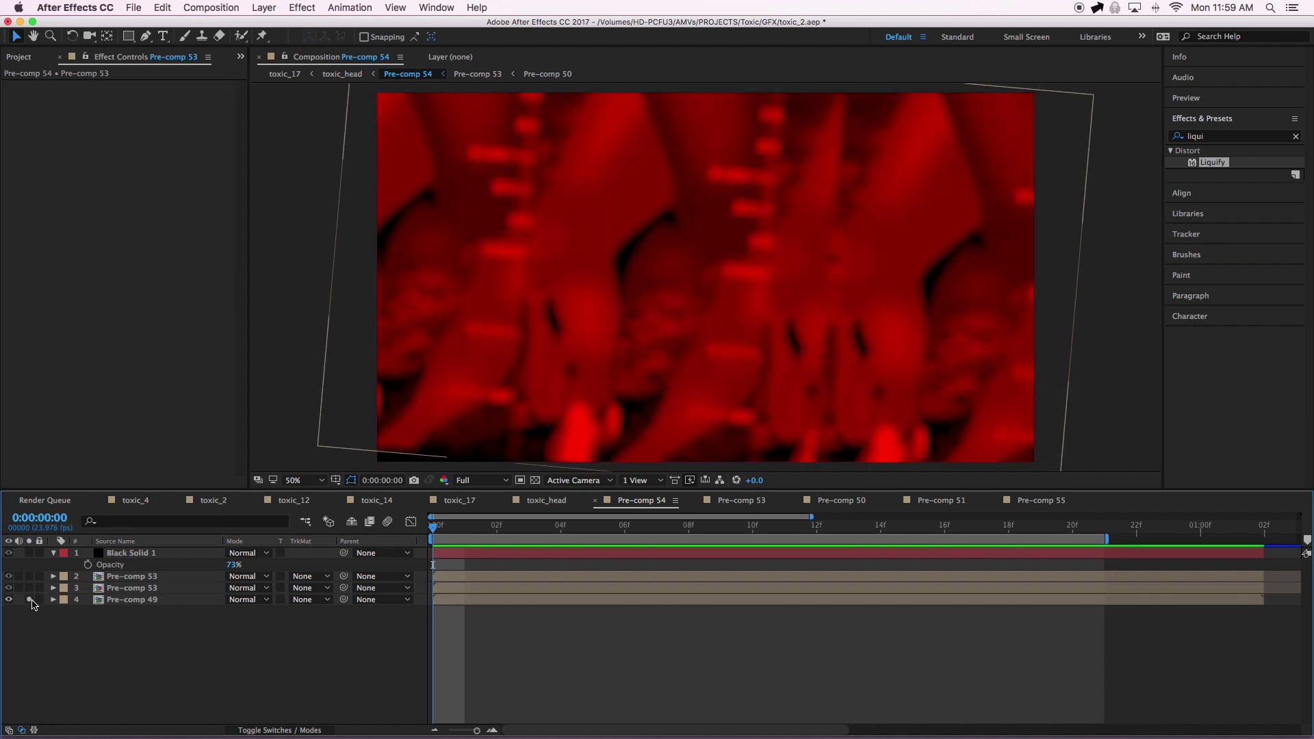
{"action": "double_click", "coordinate": [137, 600]}
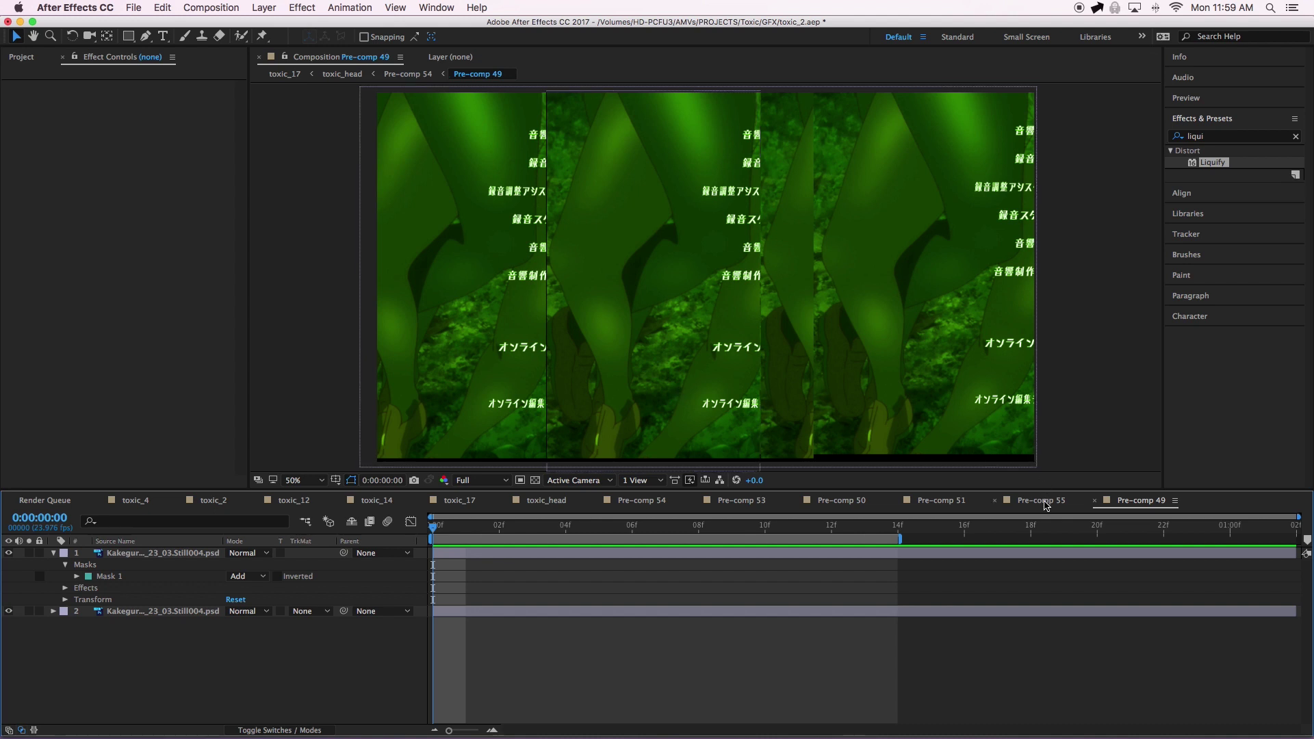
{"action": "left_click", "coordinate": [649, 506]}
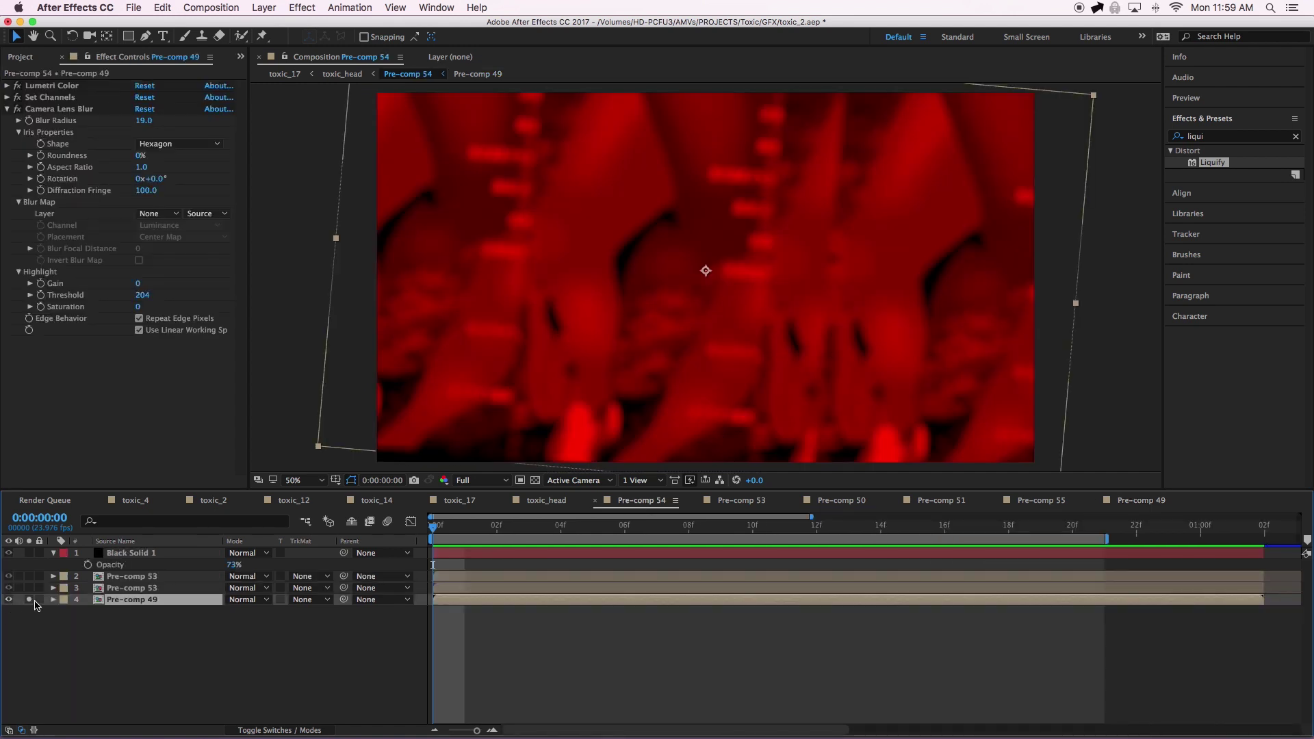
- Solo both Pre-comp 53 layers with and without Pre-comp 49 to examine the upper copy's mask and Camera Lens Blur
{"action": "left_click", "coordinate": [30, 588]}
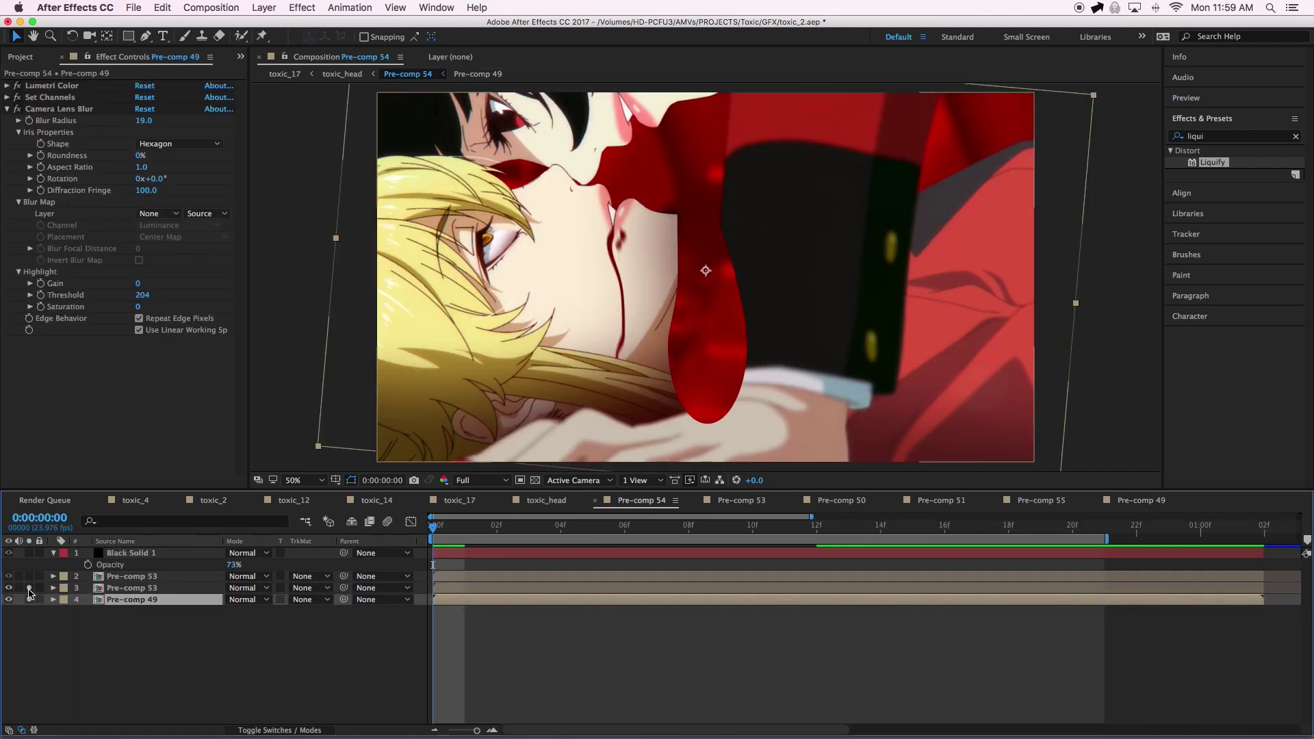
{"action": "left_click", "coordinate": [28, 599]}
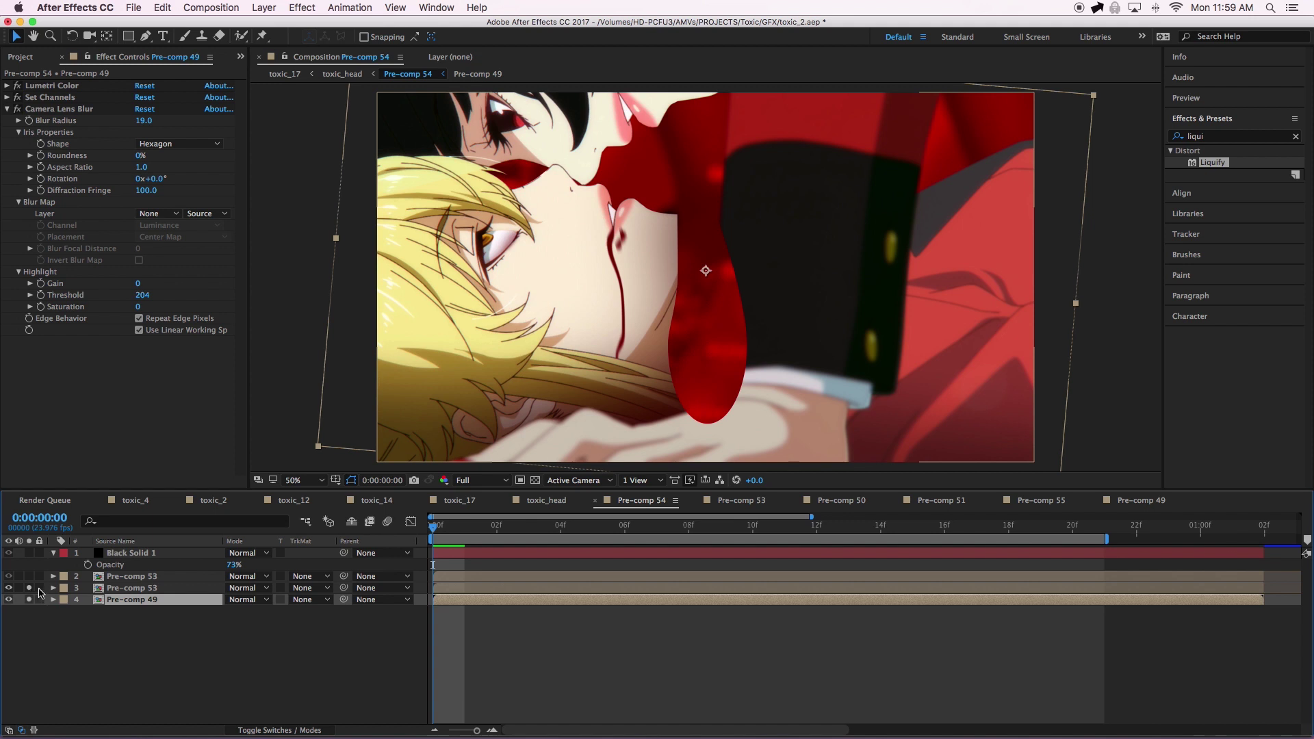
{"action": "left_click", "coordinate": [28, 577]}
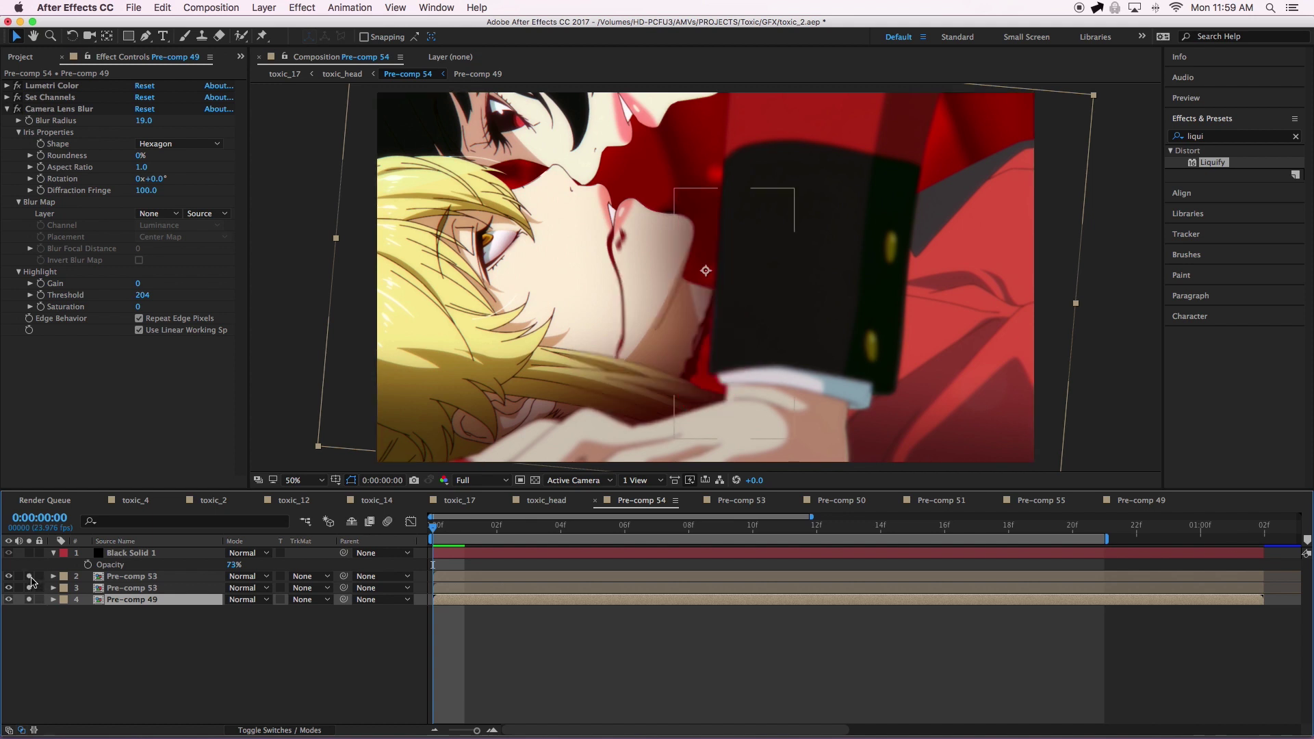
{"action": "left_click", "coordinate": [144, 577]}
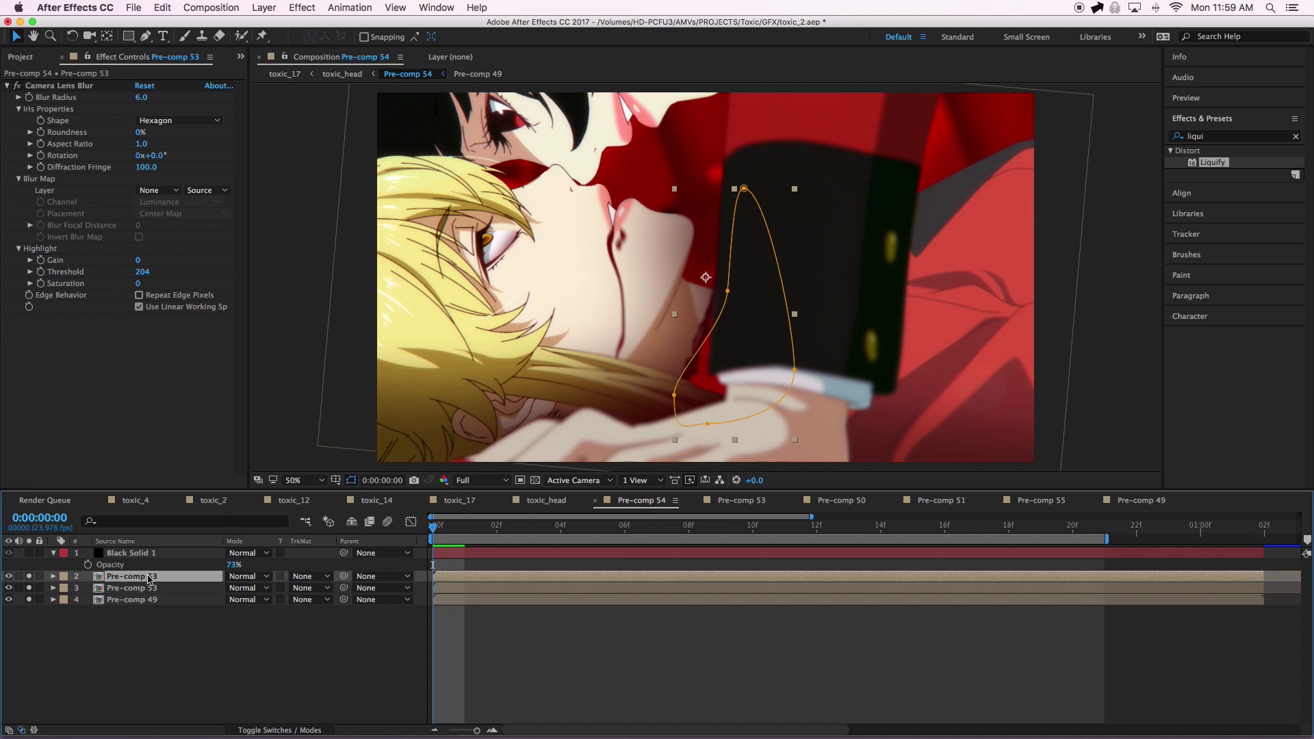
{"action": "left_click", "coordinate": [29, 577], "text": "alt"}
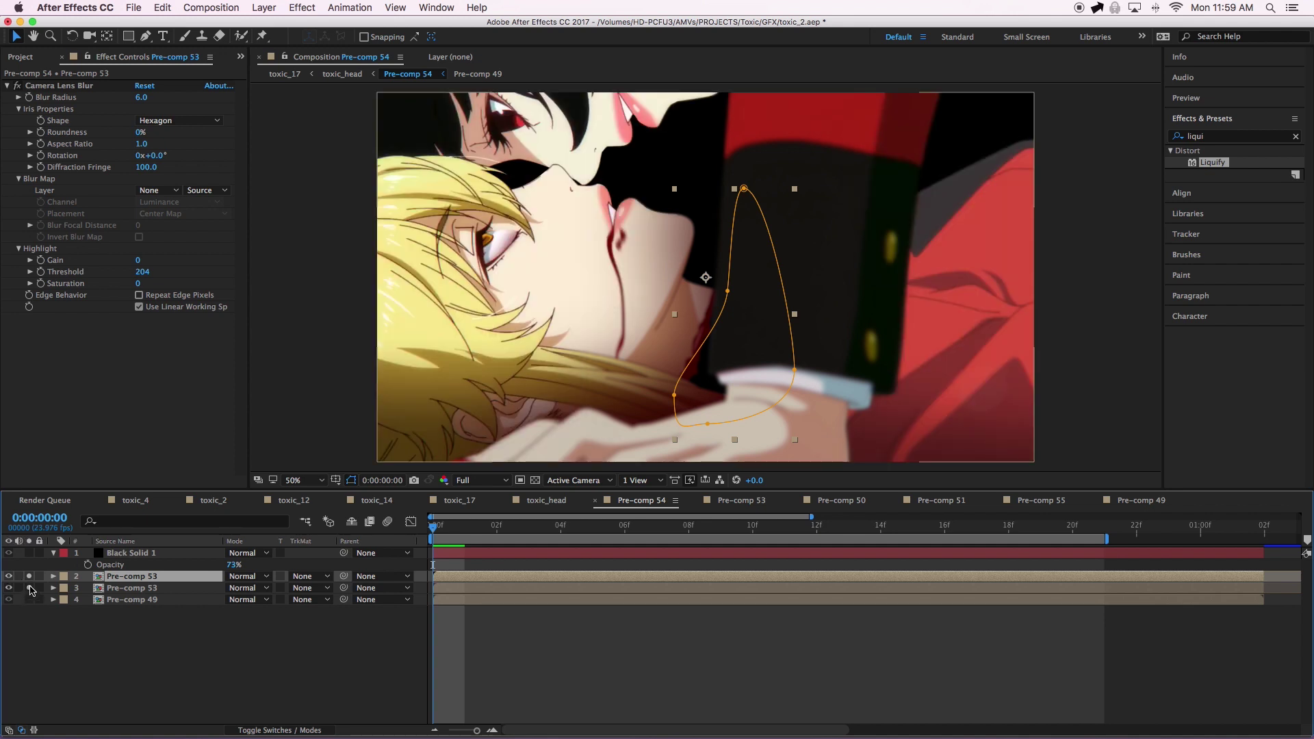
{"action": "left_click", "coordinate": [29, 588]}
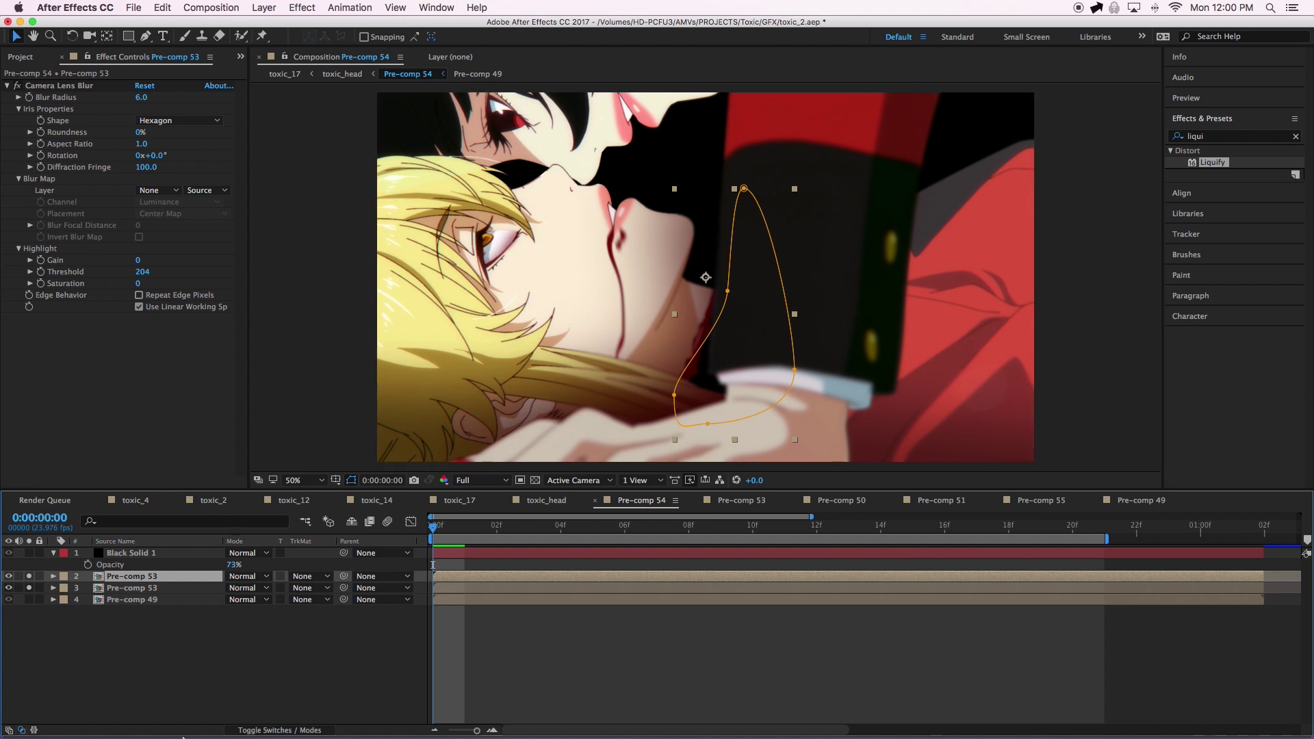
{"action": "left_click", "coordinate": [173, 671]}
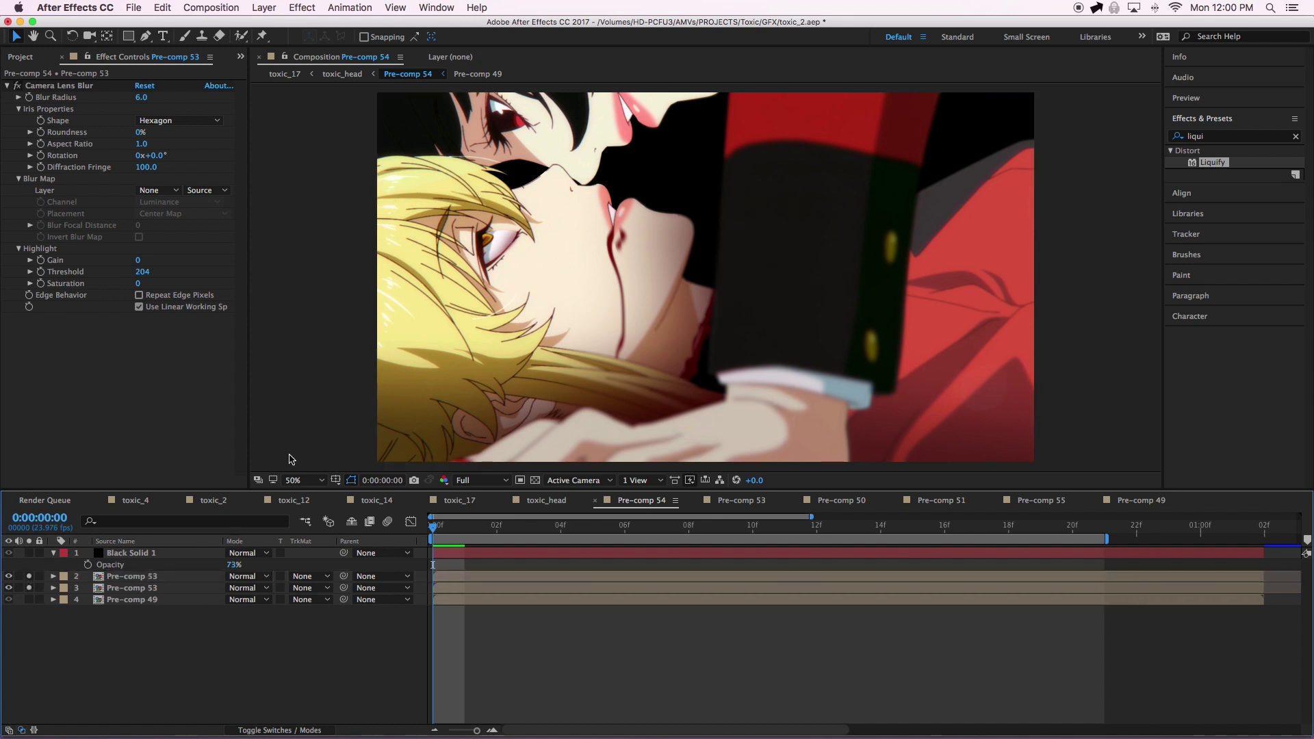
- Open the lower Pre-comp 53 layer and switch between Pre-comp 53 and Pre-comp 54 to compare the two compositions
{"action": "double_click", "coordinate": [149, 591]}
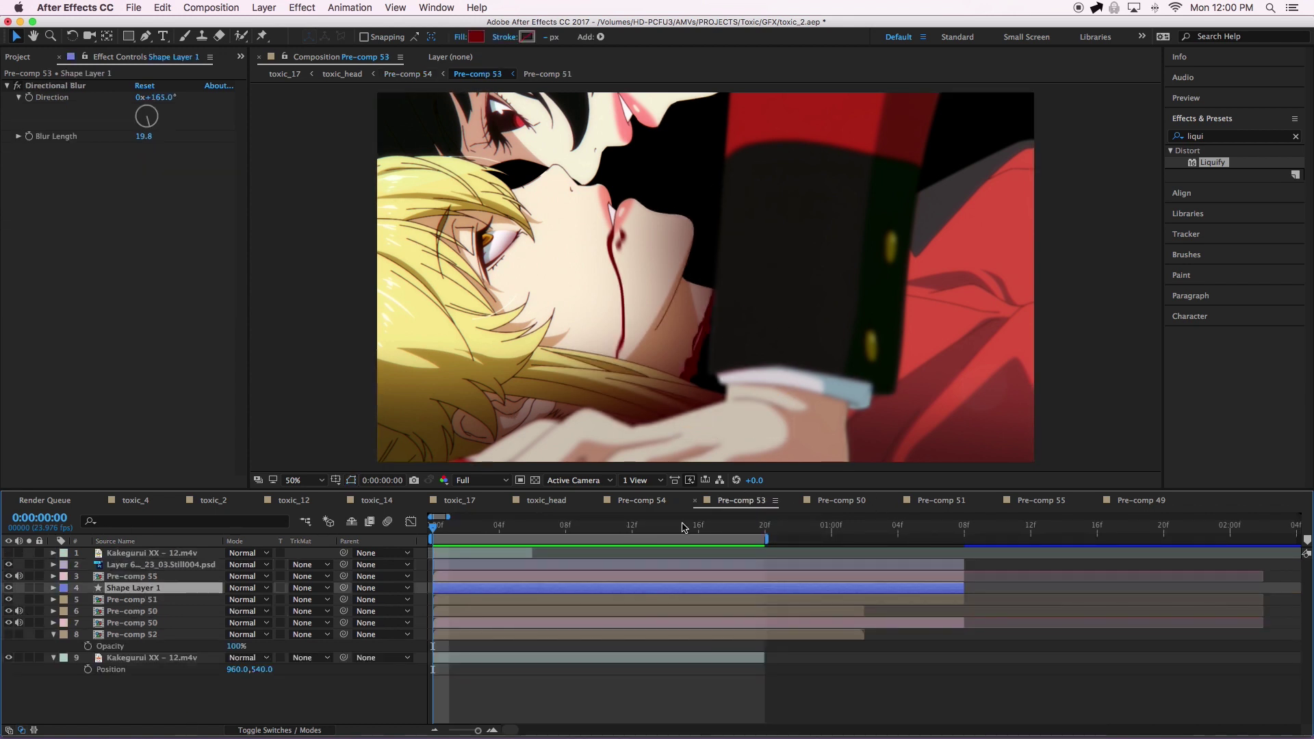
{"action": "left_click", "coordinate": [647, 501]}
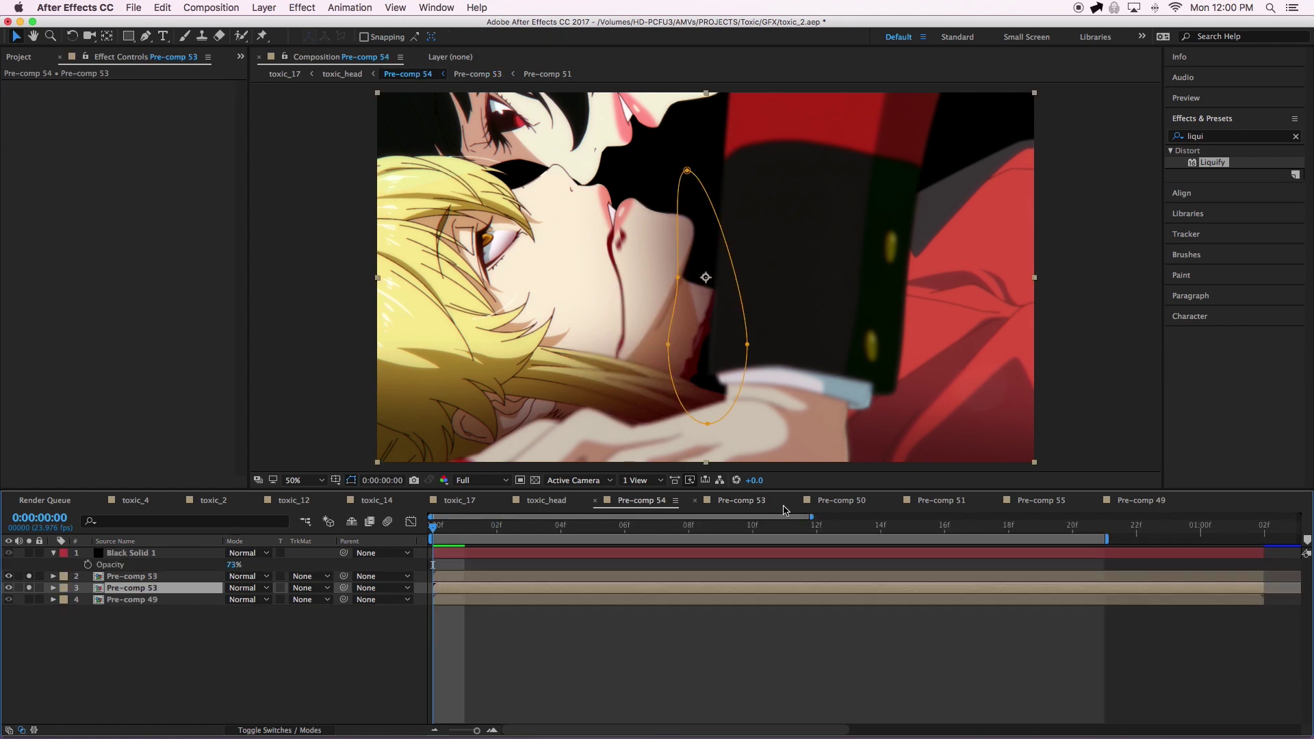
{"action": "left_click", "coordinate": [756, 509]}
{"action": "left_click", "coordinate": [645, 505]}
{"action": "left_click", "coordinate": [717, 507]}
{"action": "left_click", "coordinate": [649, 507]}
- Solo Black Solid 1 and Pre-comp 49 along with the other layers to examine the masked shading, and clear the solos
{"action": "left_click", "coordinate": [71, 676]}
{"action": "left_click", "coordinate": [121, 554]}
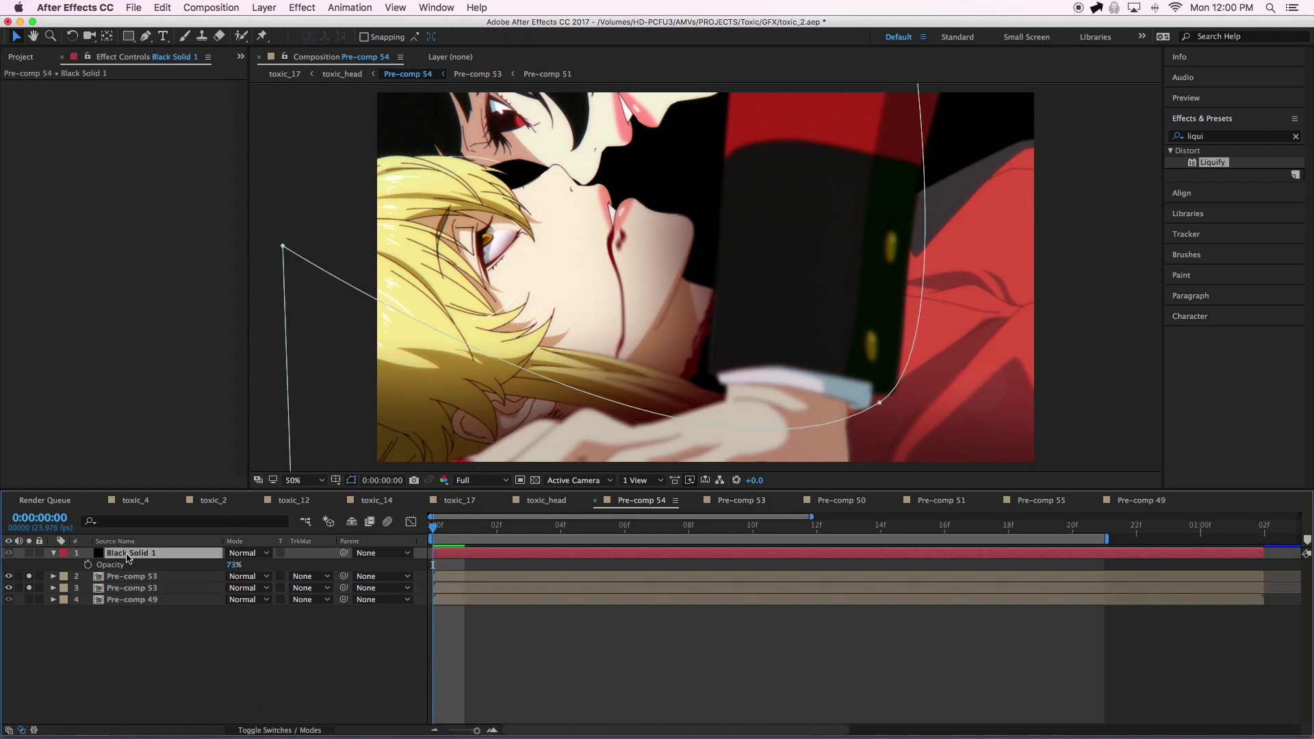
{"action": "left_click", "coordinate": [30, 554]}
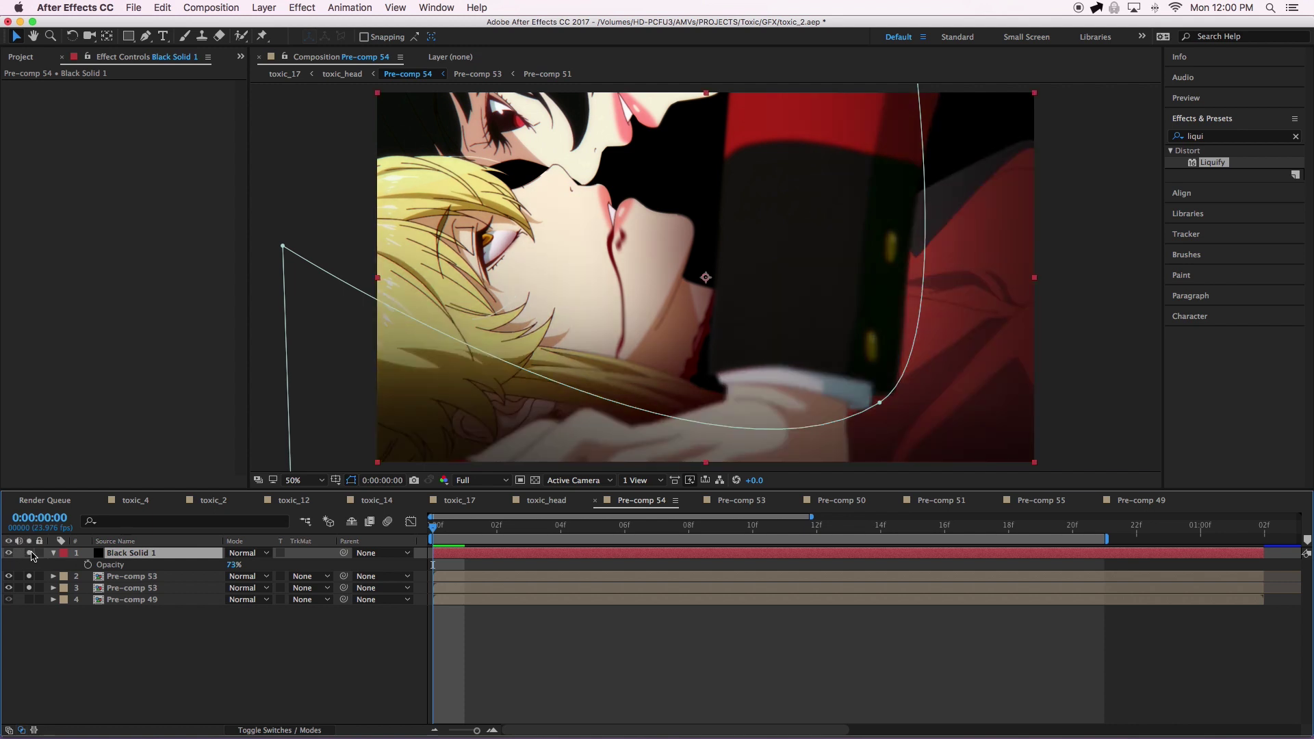
{"action": "left_click", "coordinate": [28, 599]}
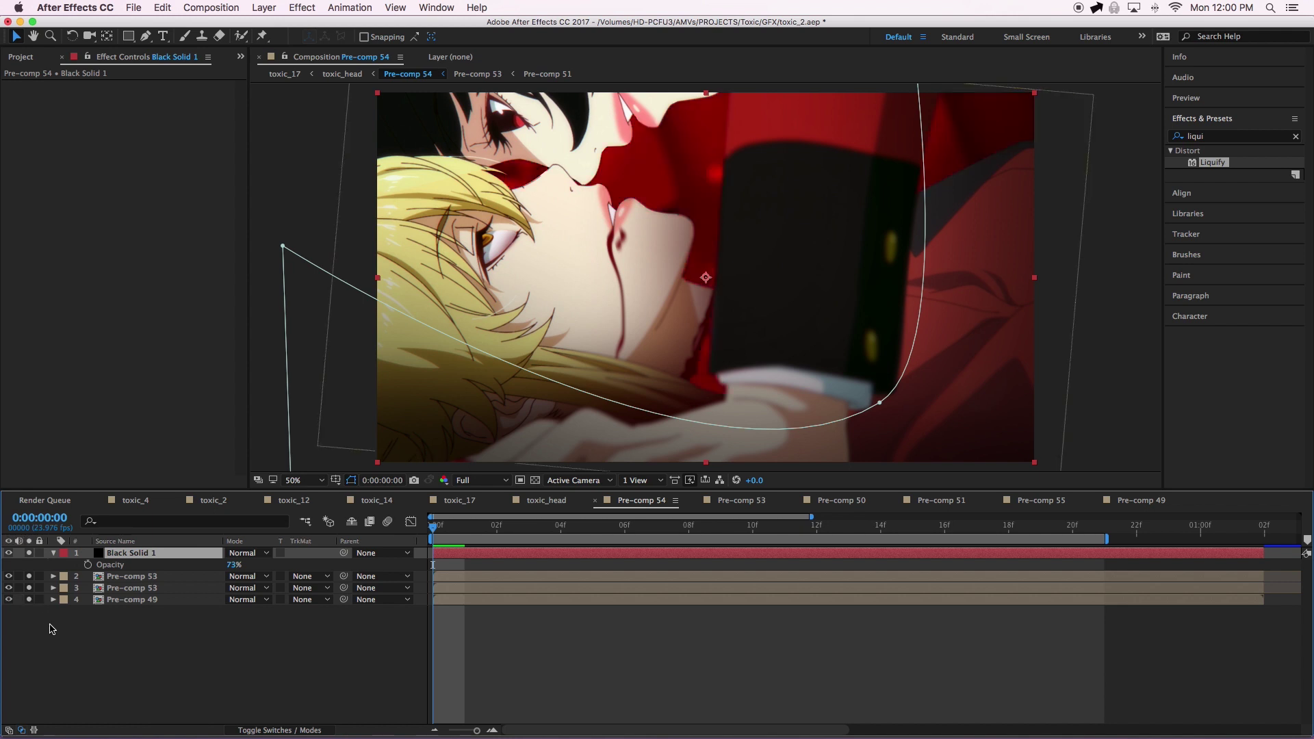
{"action": "left_click", "coordinate": [73, 653]}
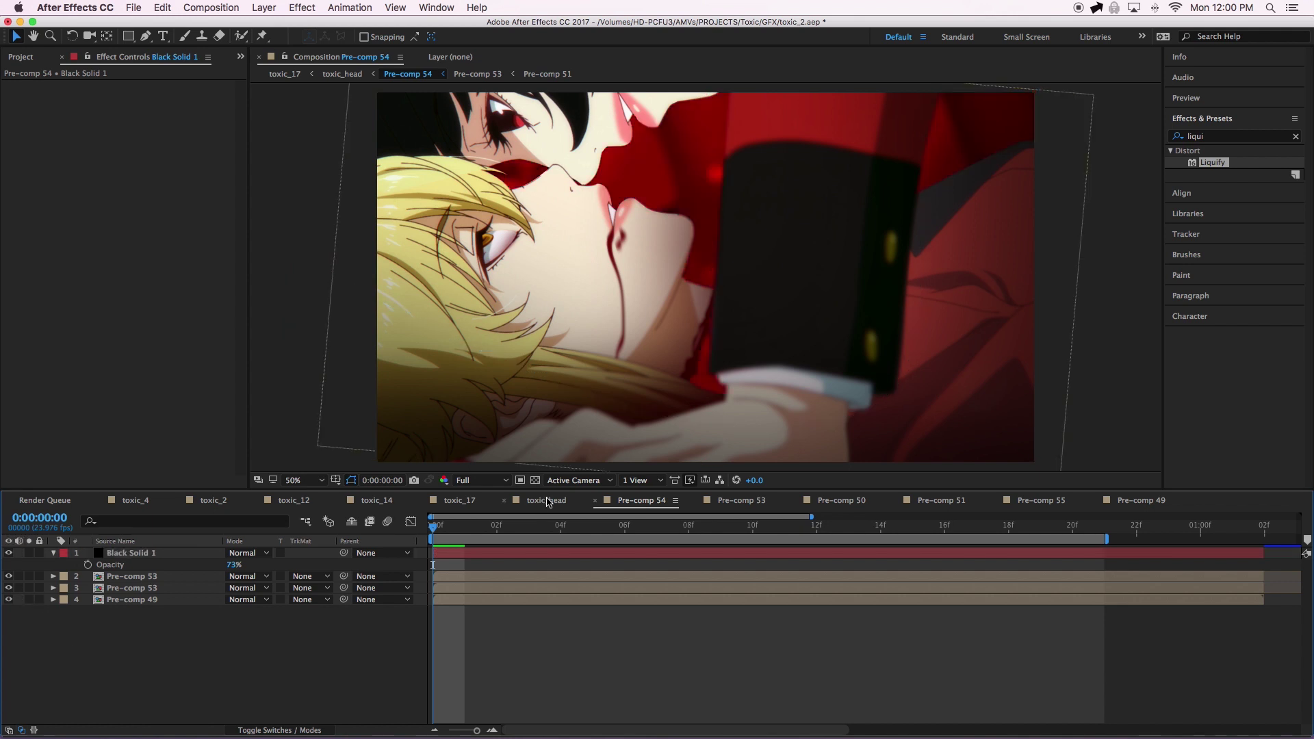
- Open toxic_head, scrub to frame 18 and examine the Magic Bullet Looks effects on Adjustment Layers 1 and 2
{"action": "left_click", "coordinate": [550, 502]}
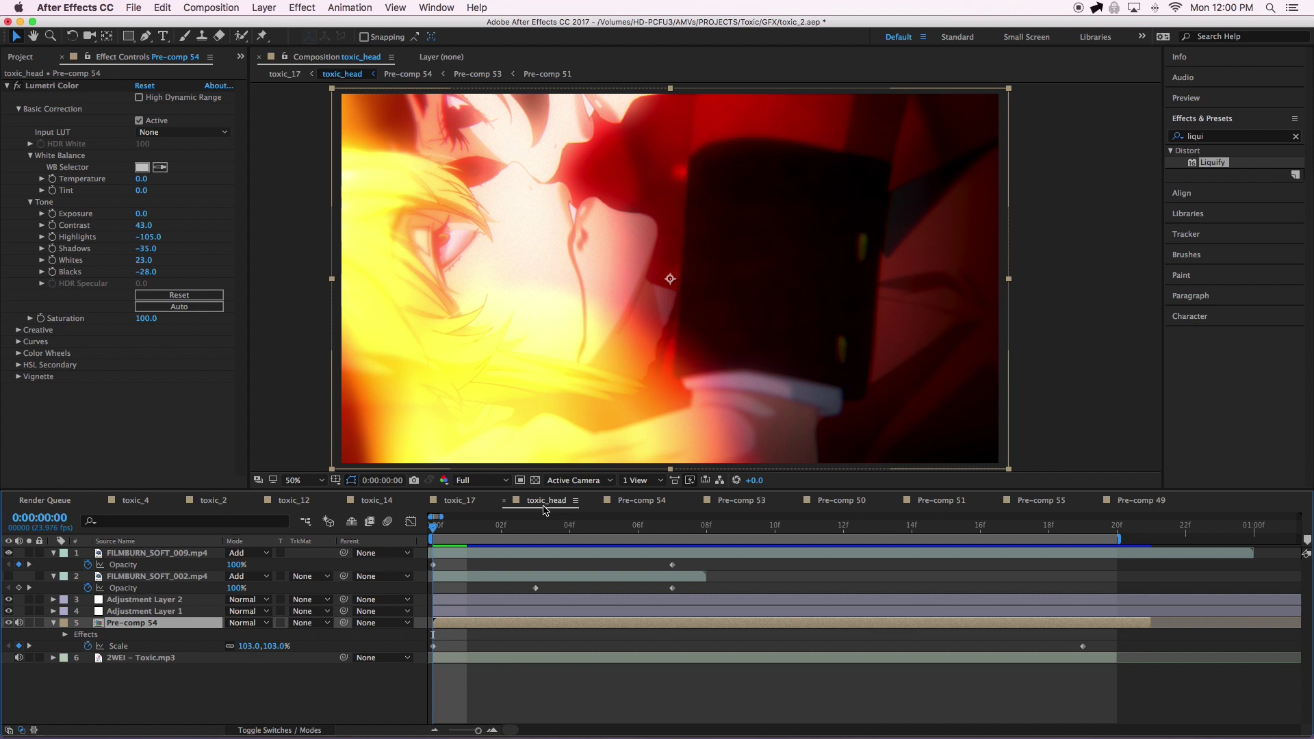
{"action": "left_click_drag", "start_coordinate": [436, 532], "coordinate": [1053, 606]}
{"action": "left_click", "coordinate": [1054, 603]}
{"action": "left_click", "coordinate": [1049, 611]}
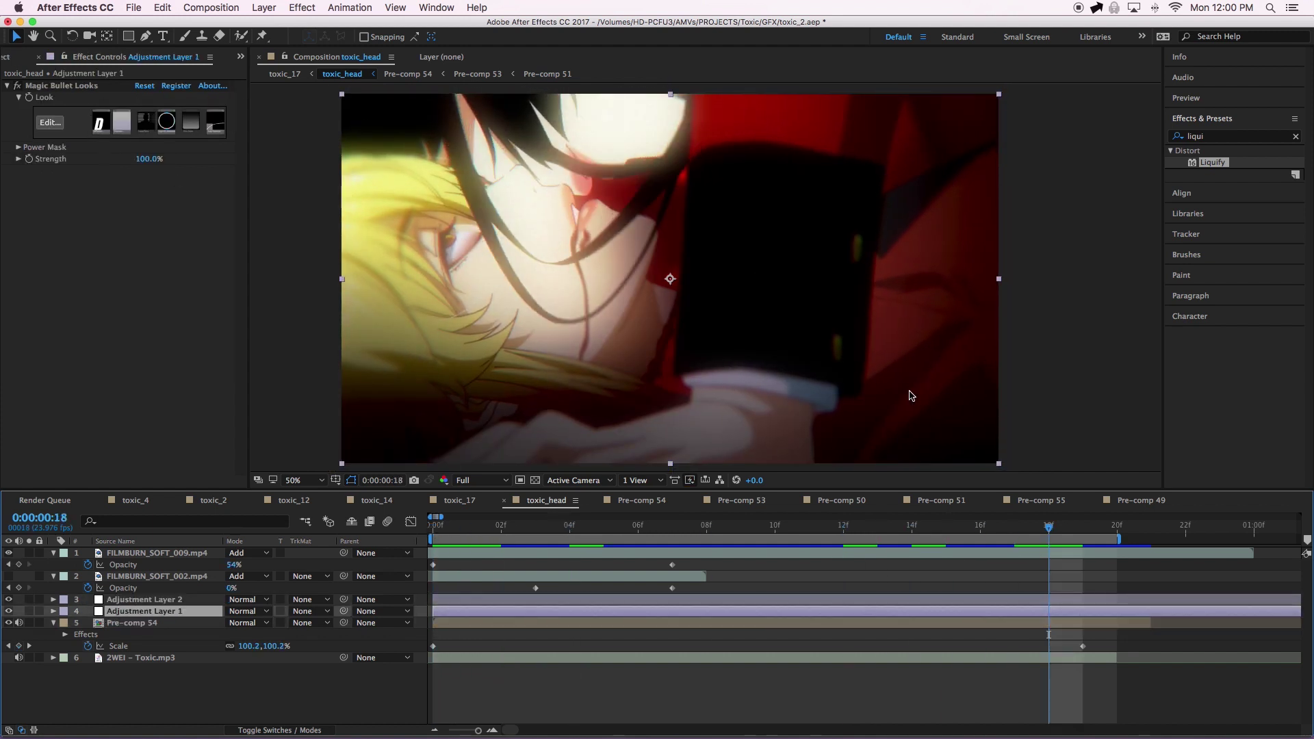
{"action": "left_click", "coordinate": [1047, 603]}
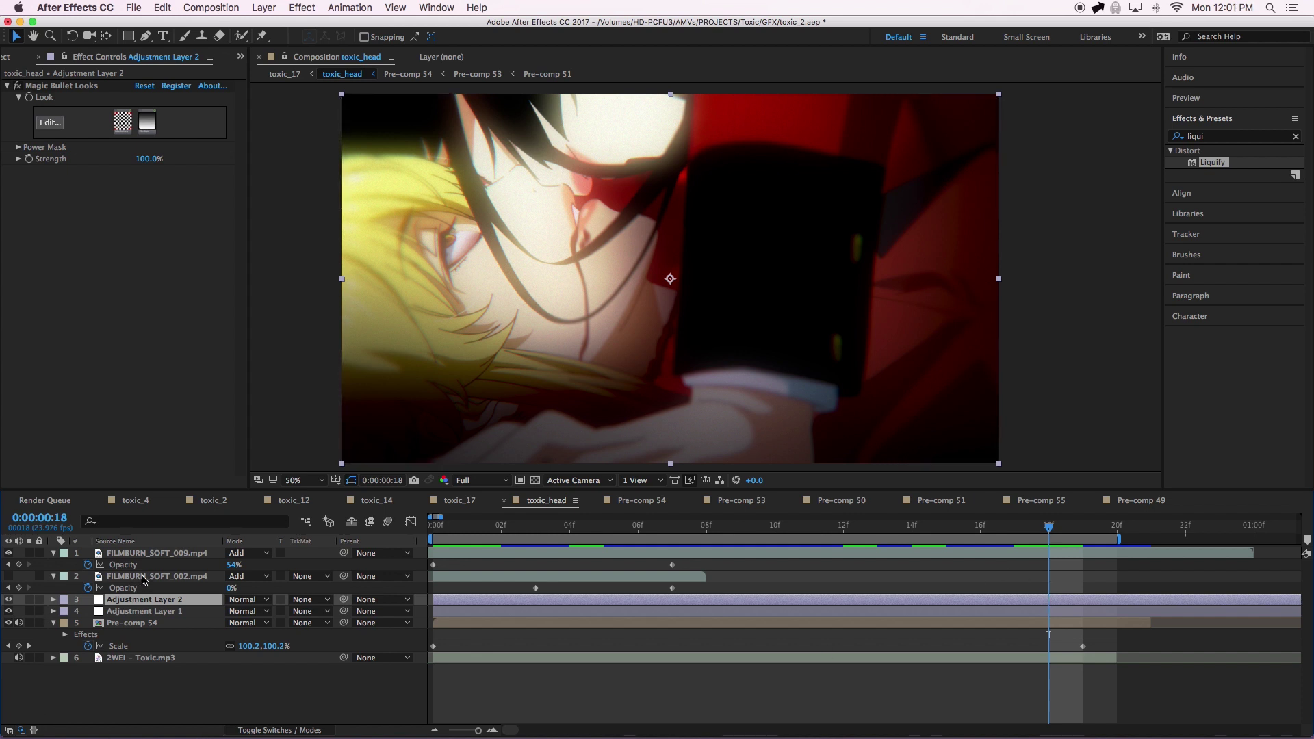
- Play back toxic_head from the start and examine the Lumetri Color settings on its Pre-comp 54 layer
{"action": "left_click", "coordinate": [433, 528]}
{"action": "key", "text": "space"}
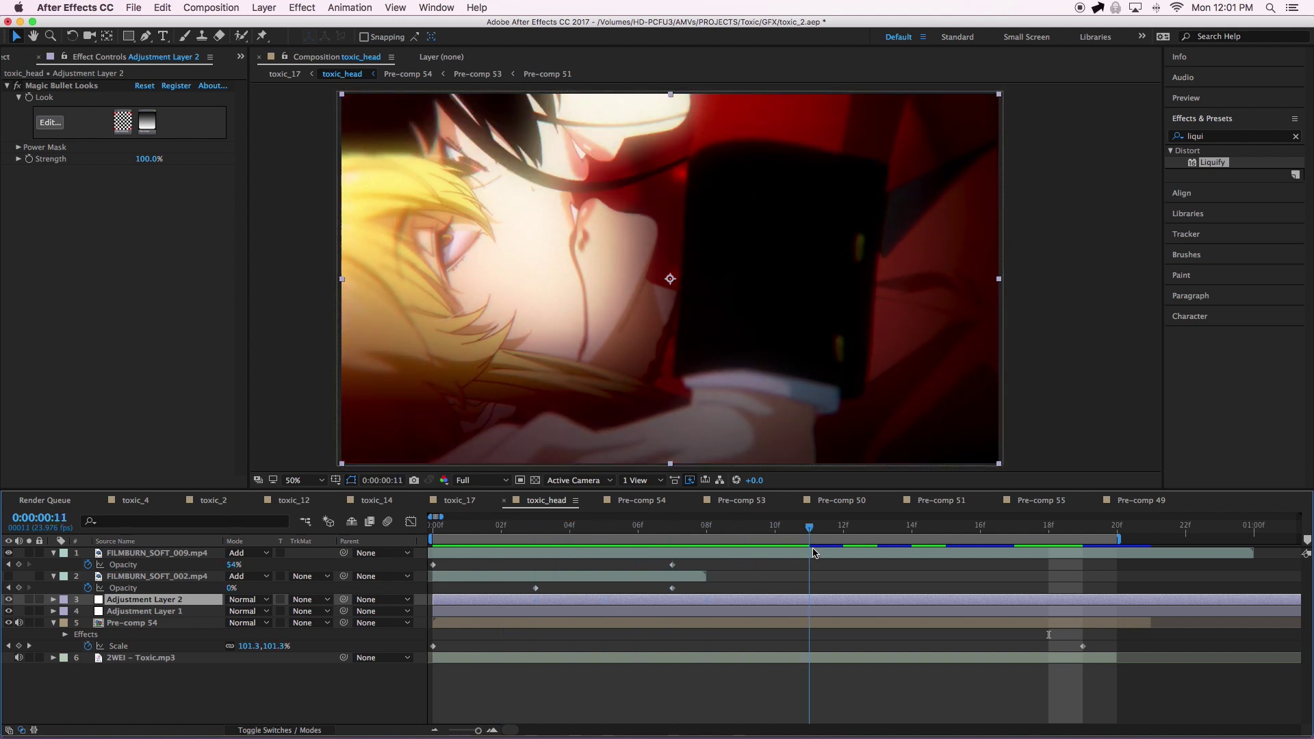
{"action": "key", "text": "space"}
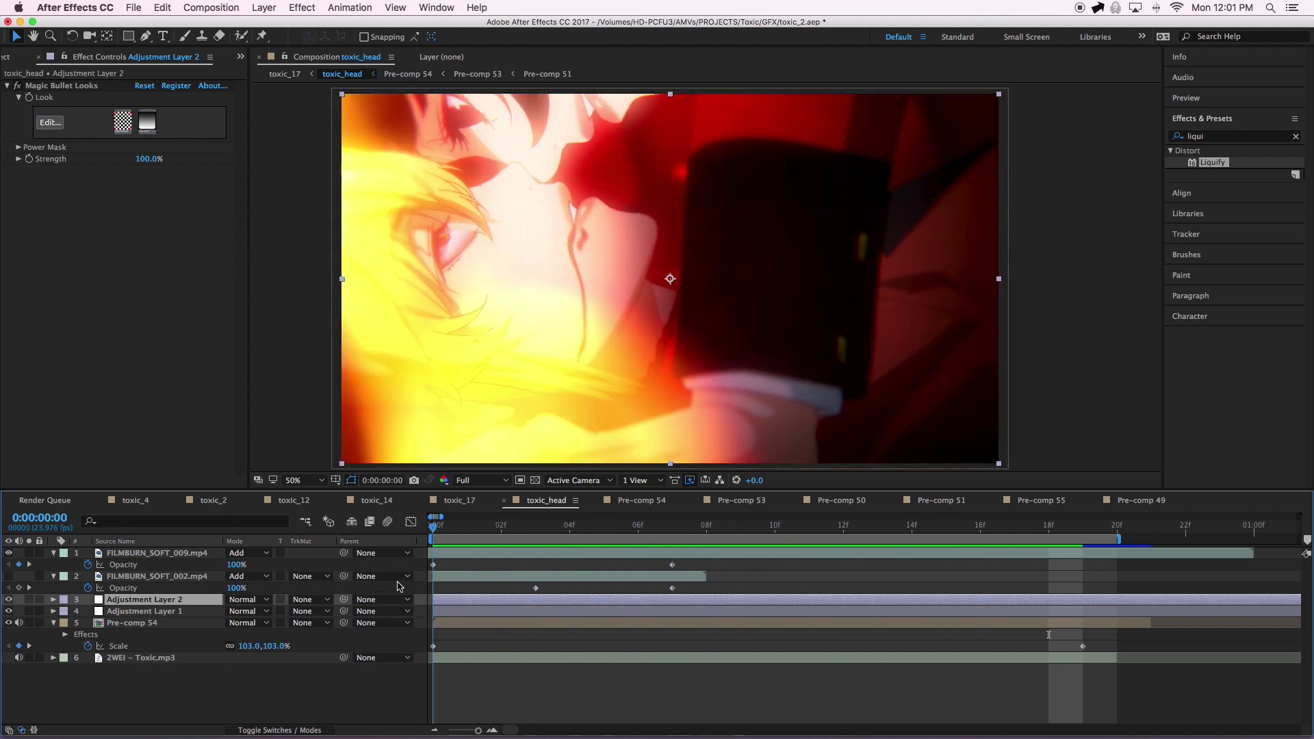
{"action": "key", "text": "space"}
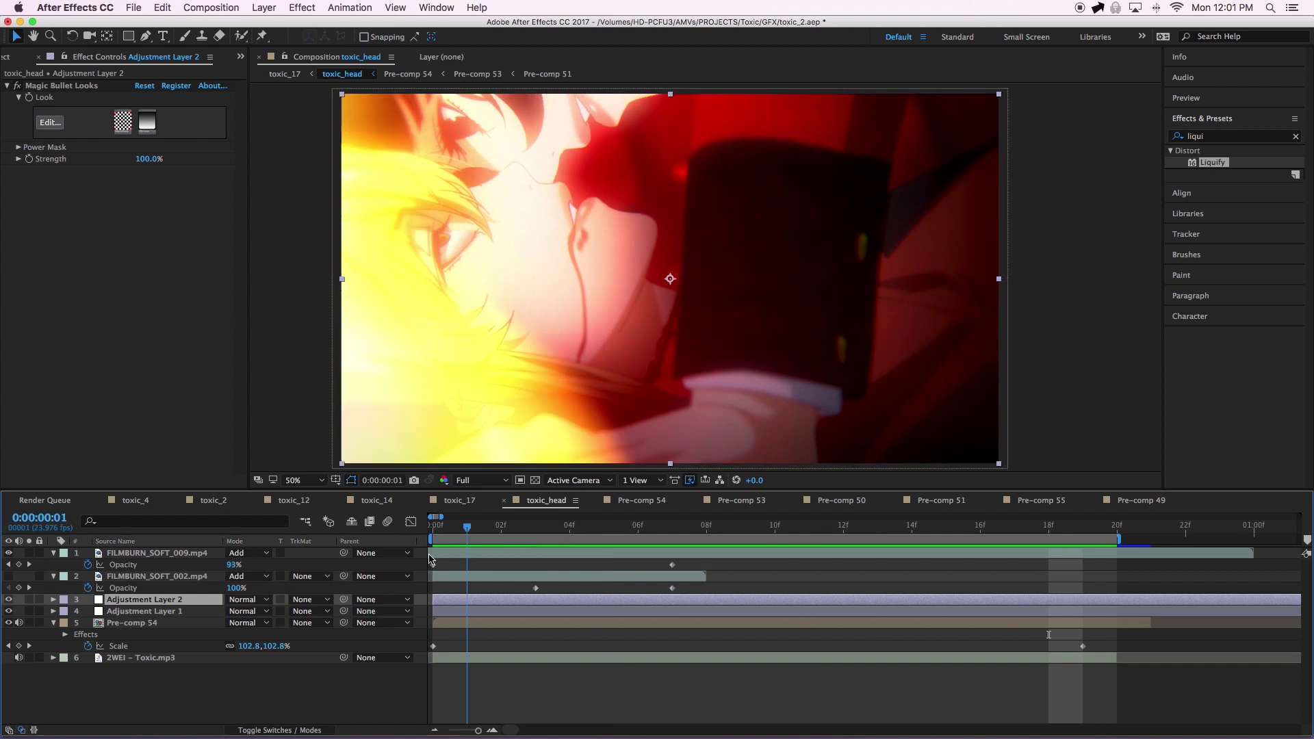
{"action": "left_click", "coordinate": [520, 623]}
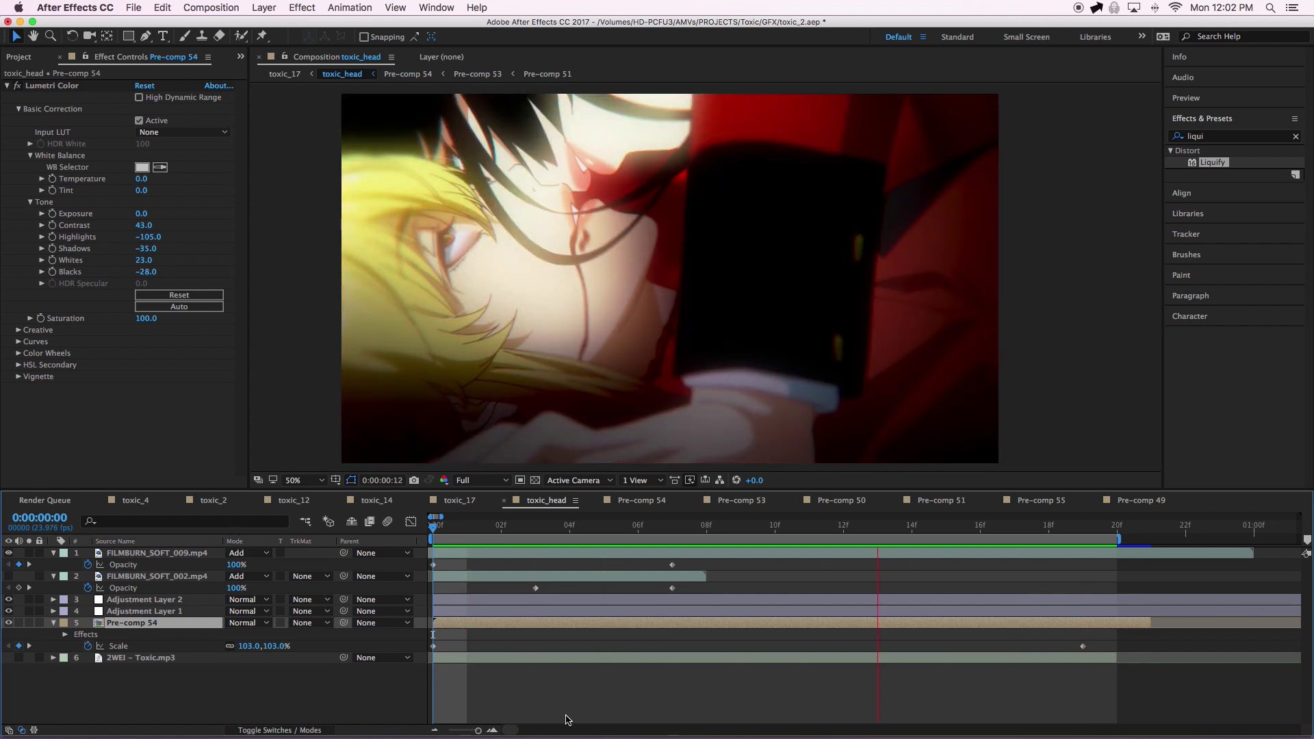
{"action": "key", "text": "space"}
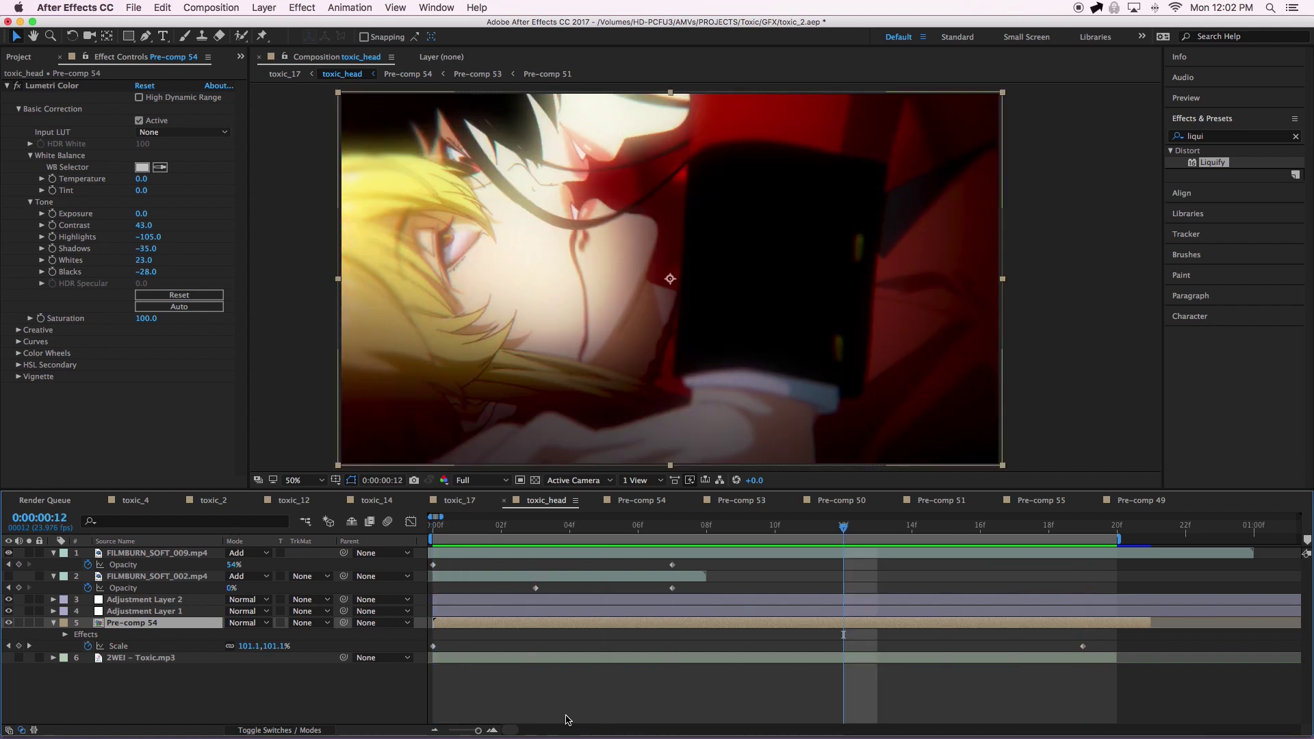